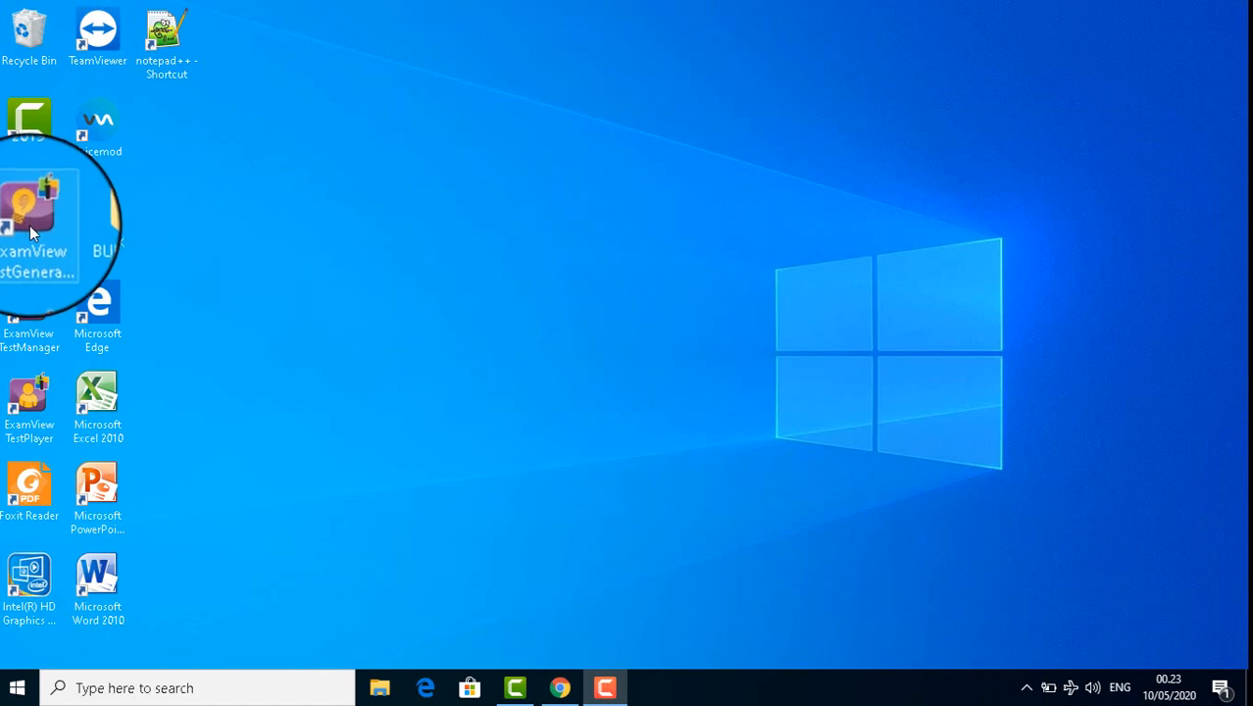
Step: Open ExamView Test Generator and start creating a new question bank
double_click(29, 226)
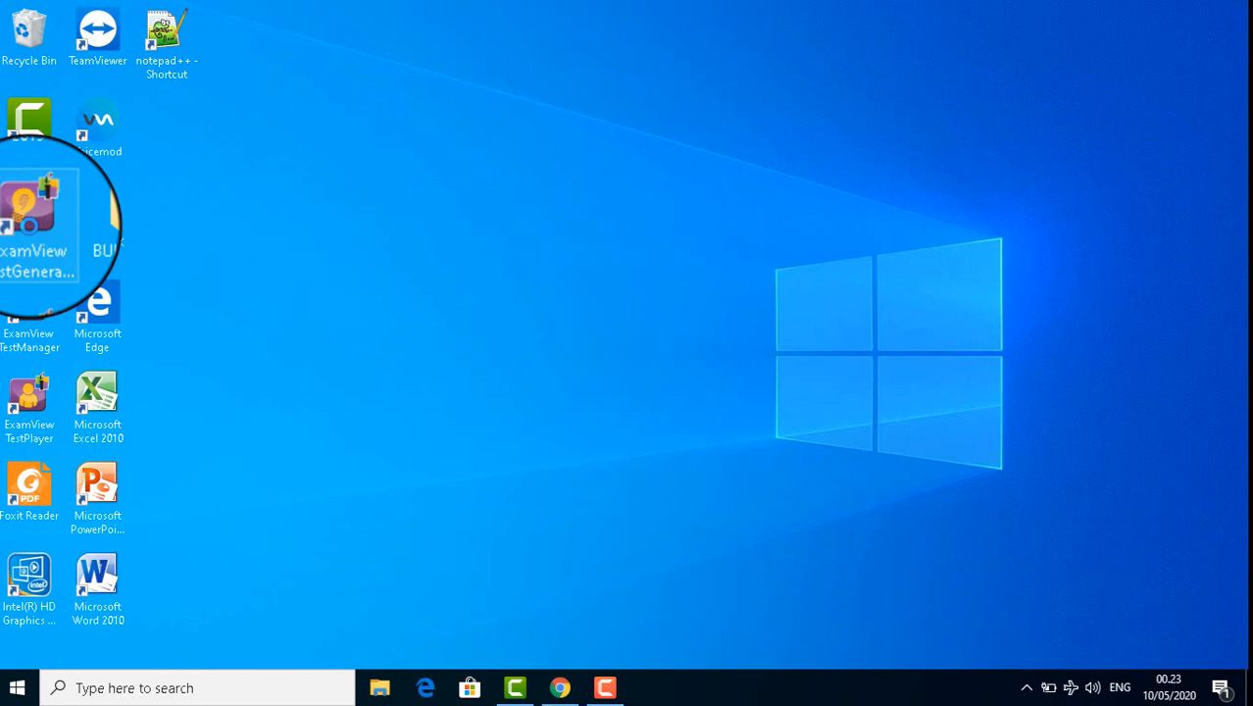
right_click(38, 228)
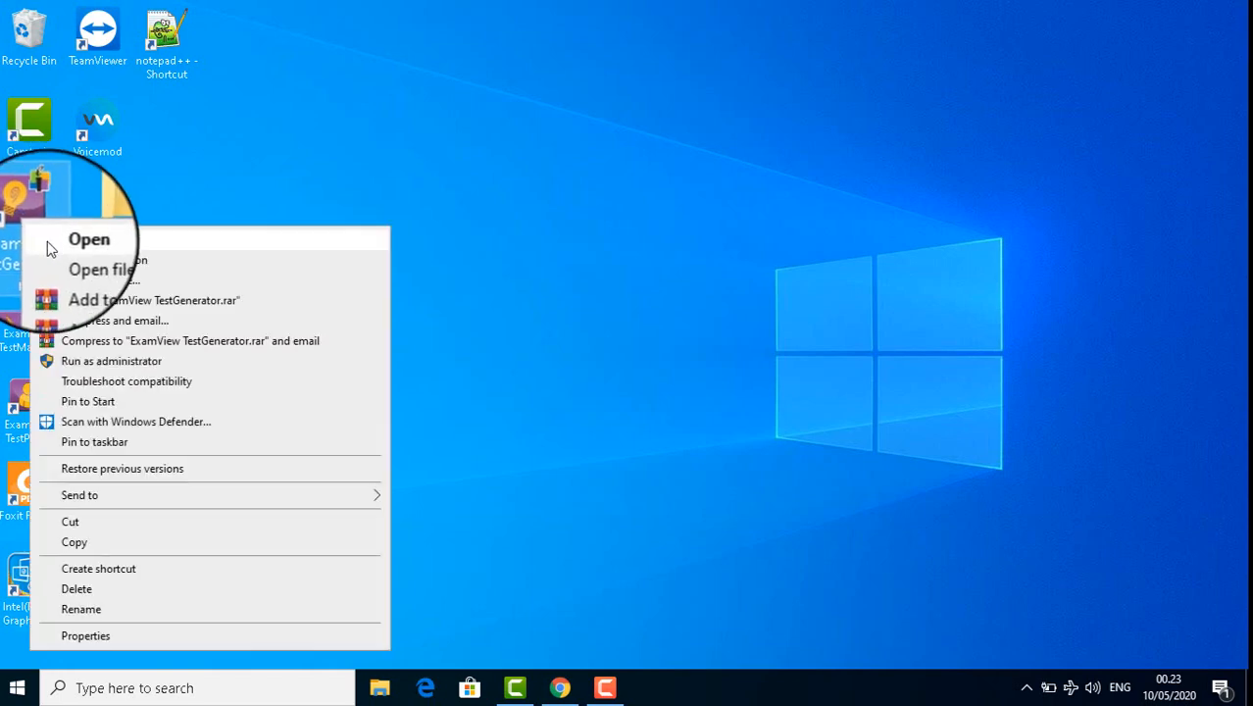
click(68, 241)
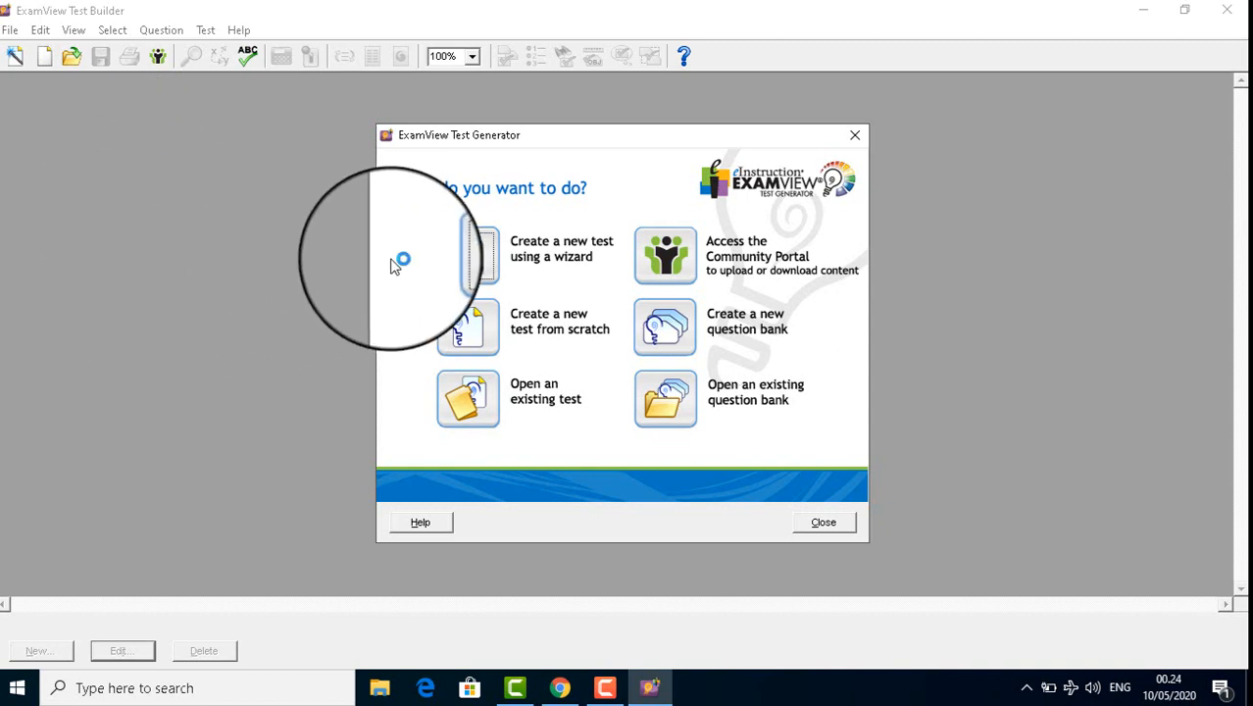
click(676, 332)
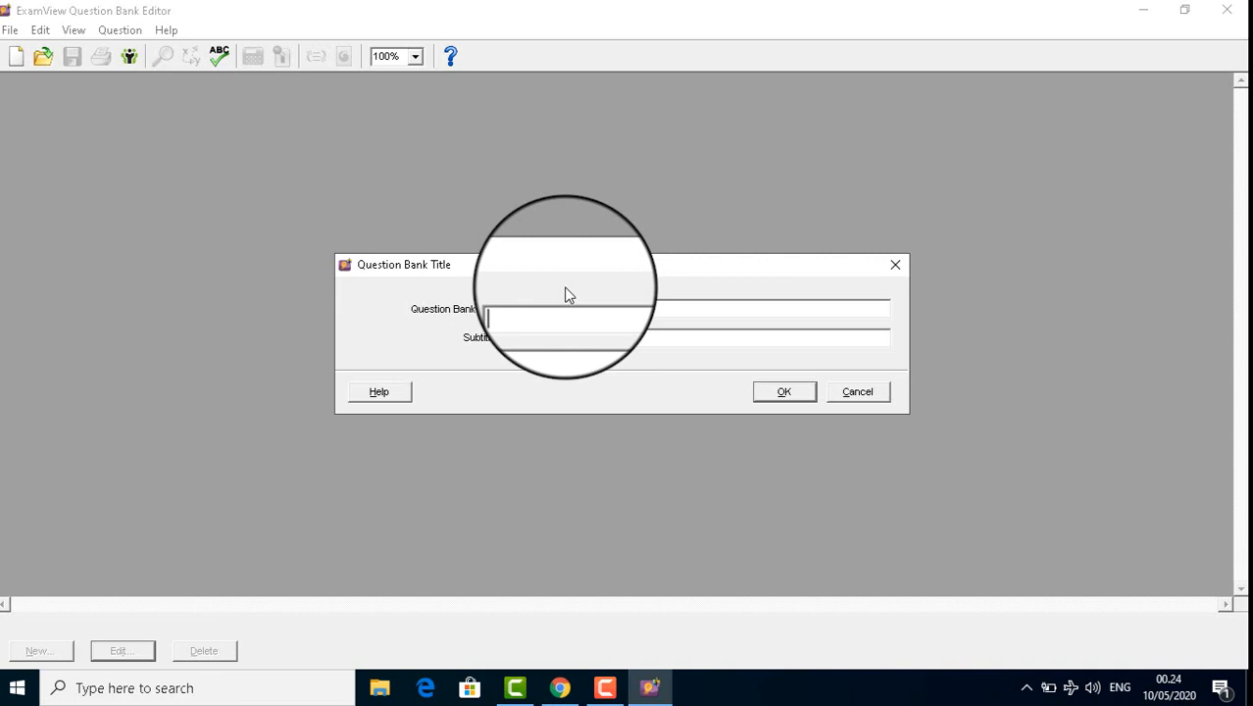
Step: Give the new question bank the title "soal test" and the subtitle "soal test"
text(soal test)
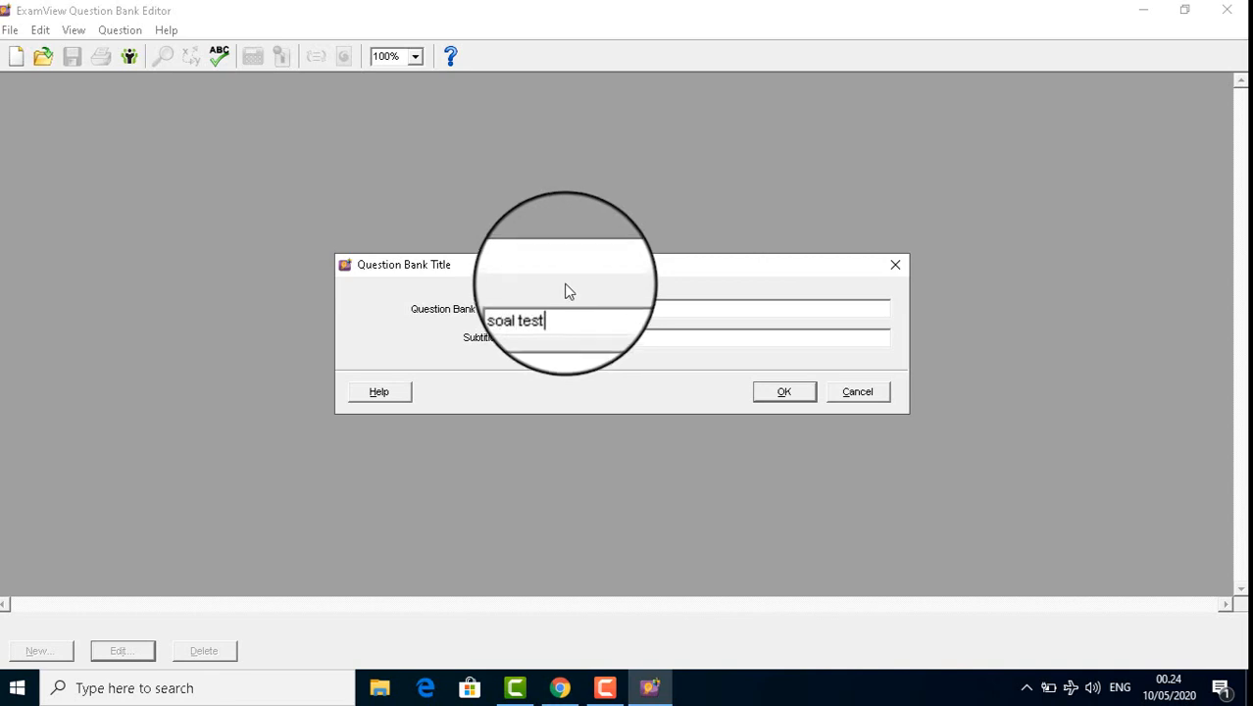
double_click(524, 306)
drag(524, 306, 506, 310)
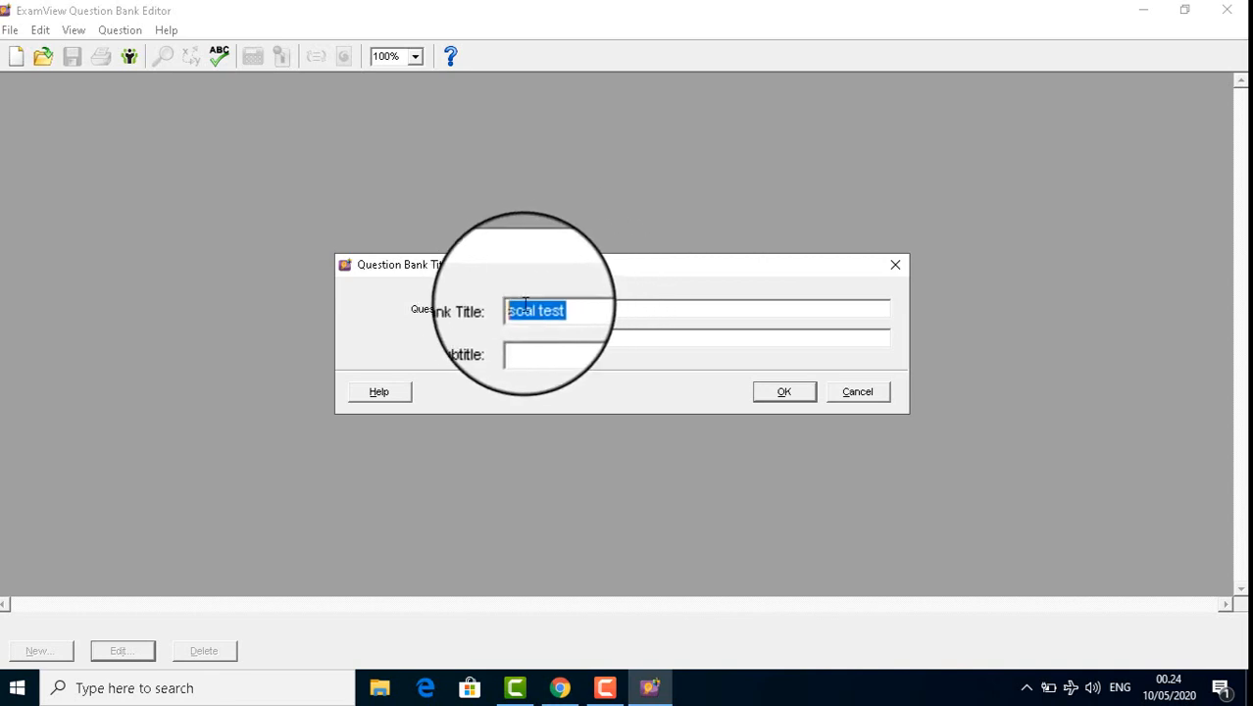
right_click(540, 325)
click(563, 364)
click(532, 337)
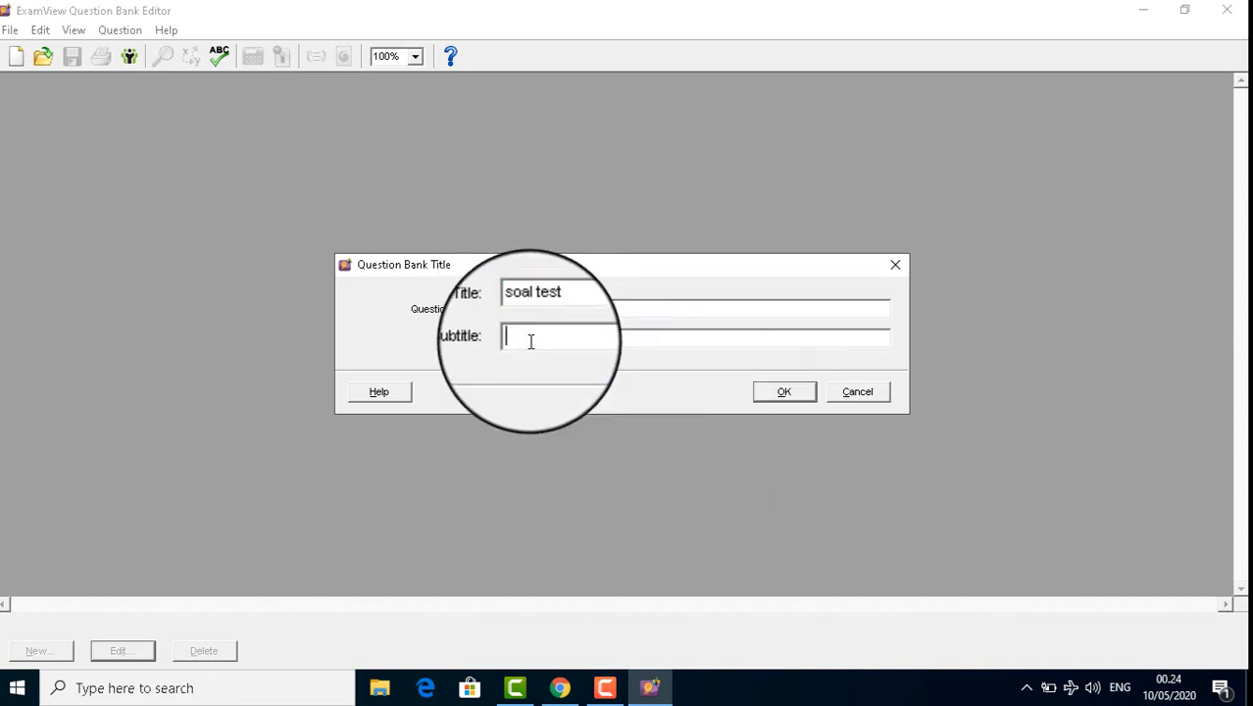
right_click(531, 338)
click(588, 423)
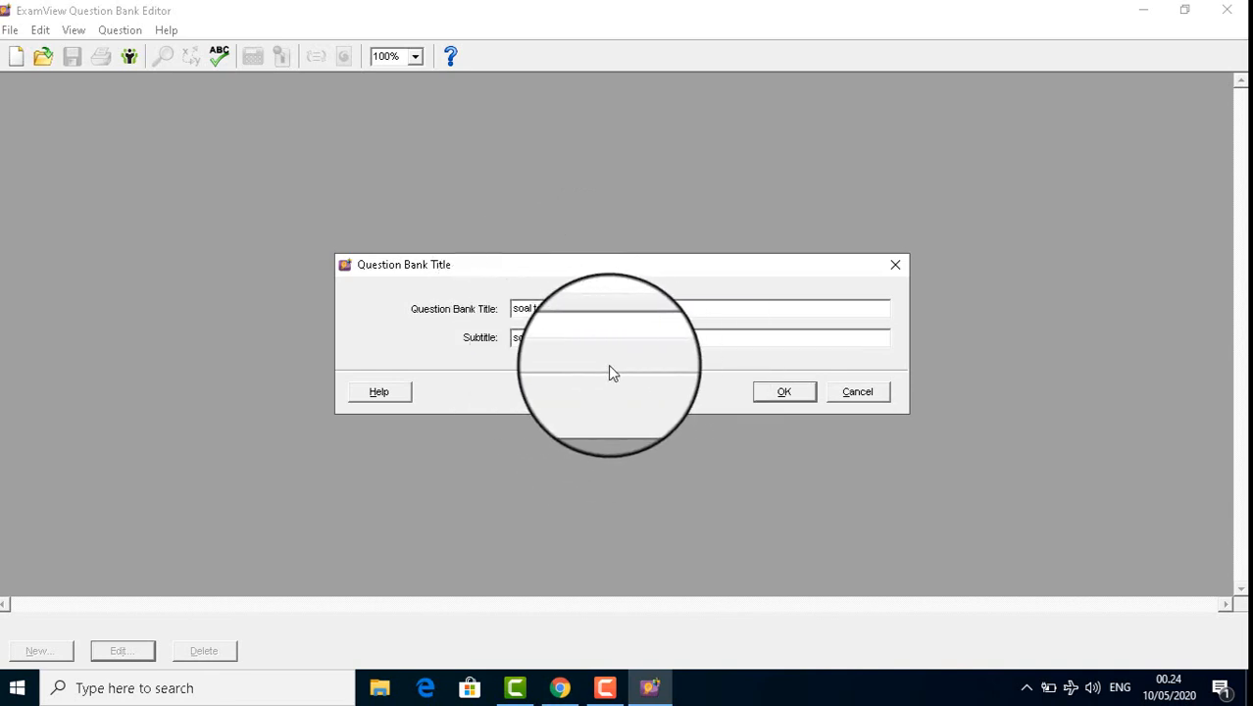
click(770, 397)
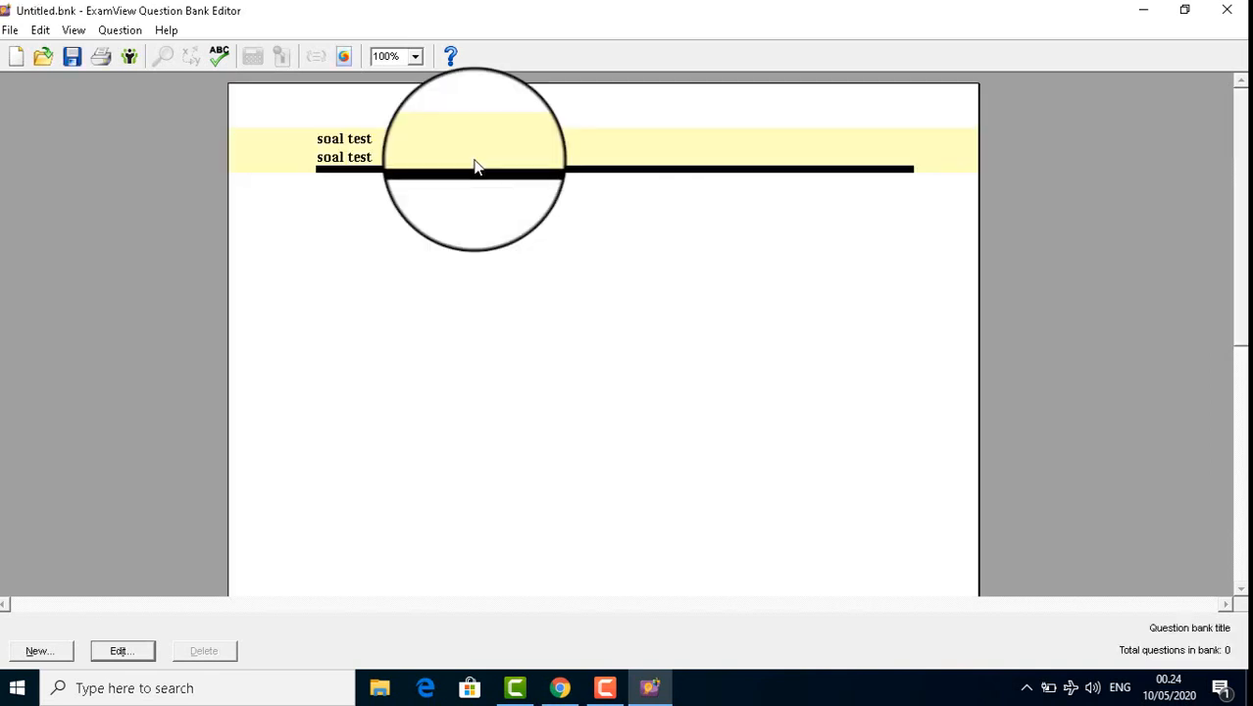
Step: Look over the empty question bank page and the question types available for new questions
scroll(419, 254, down, 4)
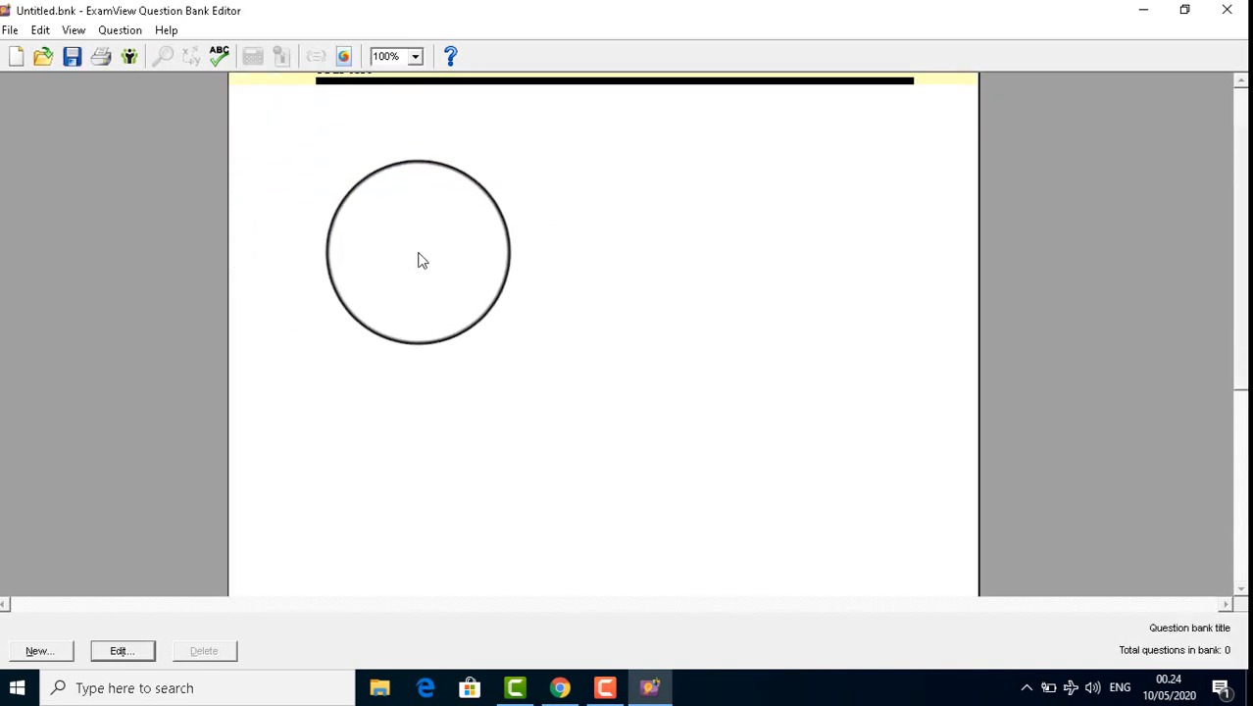
scroll(418, 254, up, 3)
scroll(419, 260, down, 2)
scroll(419, 260, up, 3)
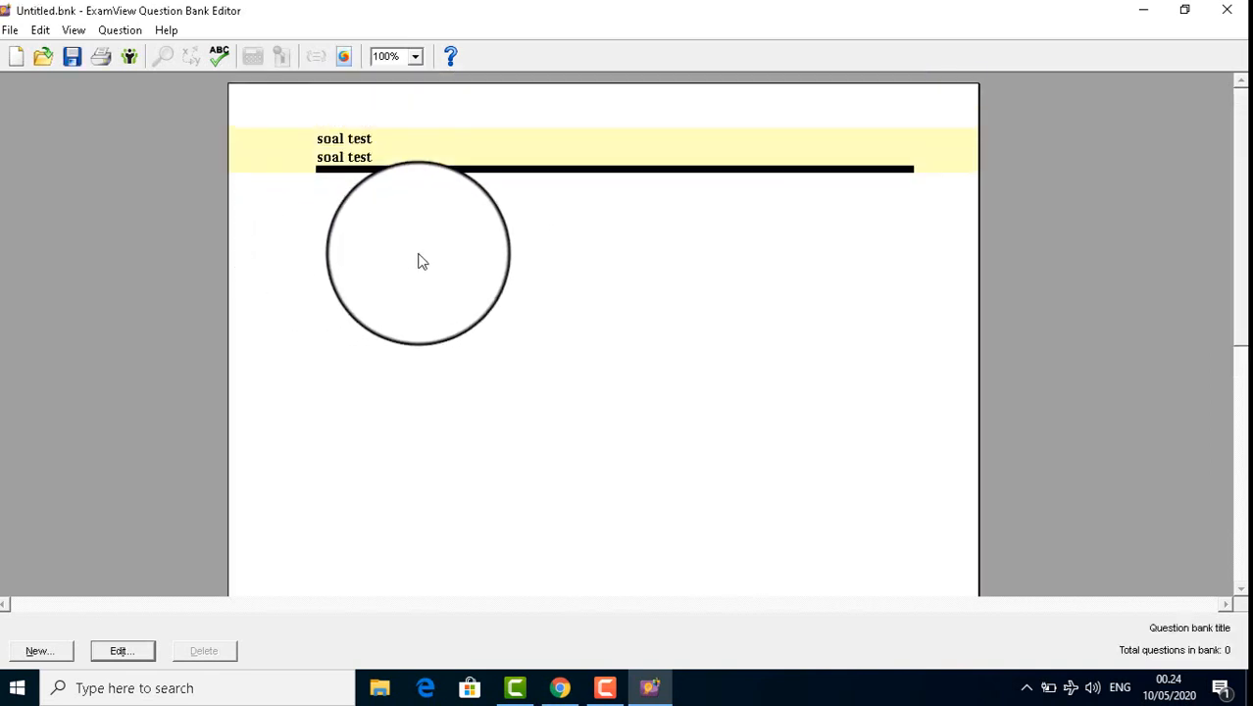
scroll(418, 255, down, 3)
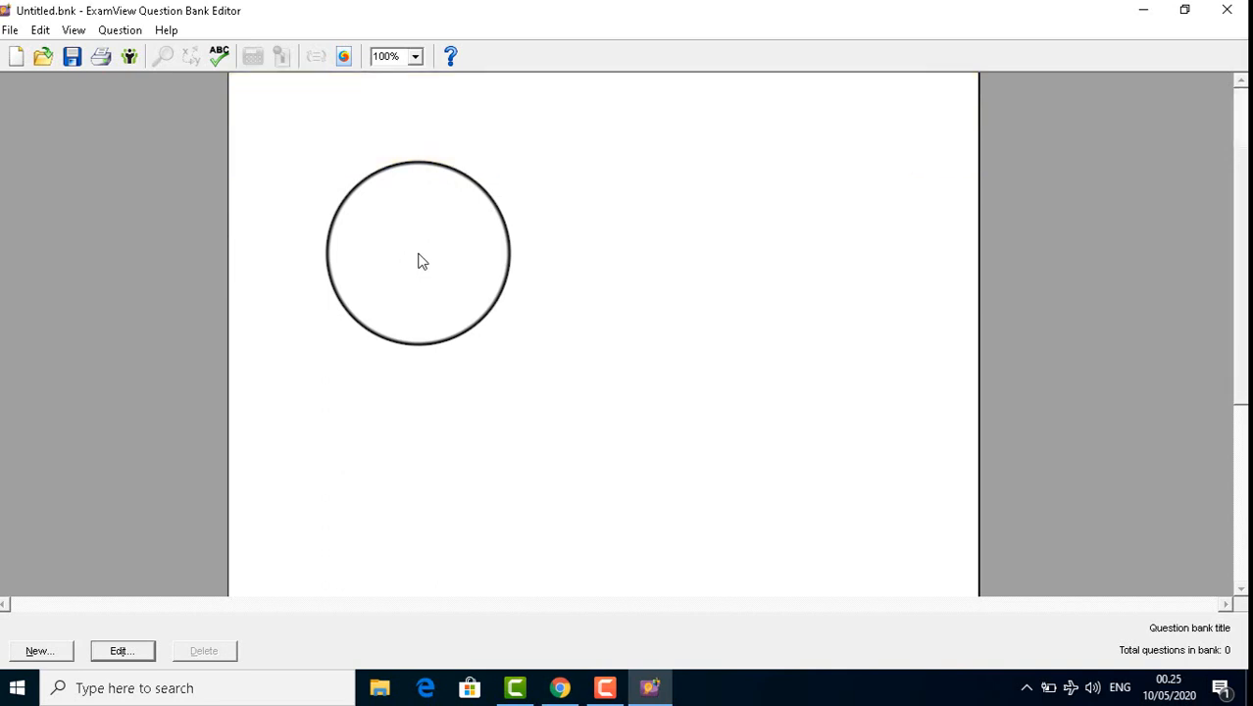
scroll(418, 255, up, 1)
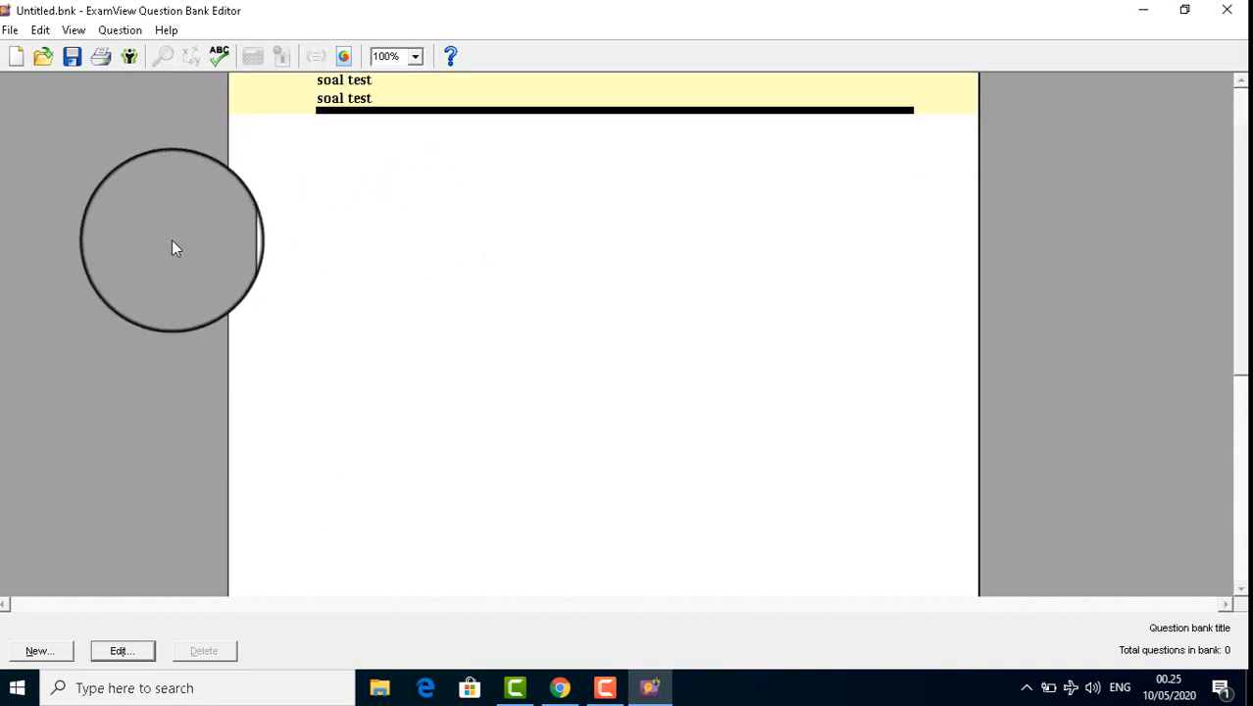
click(119, 30)
mouse_move(242, 56)
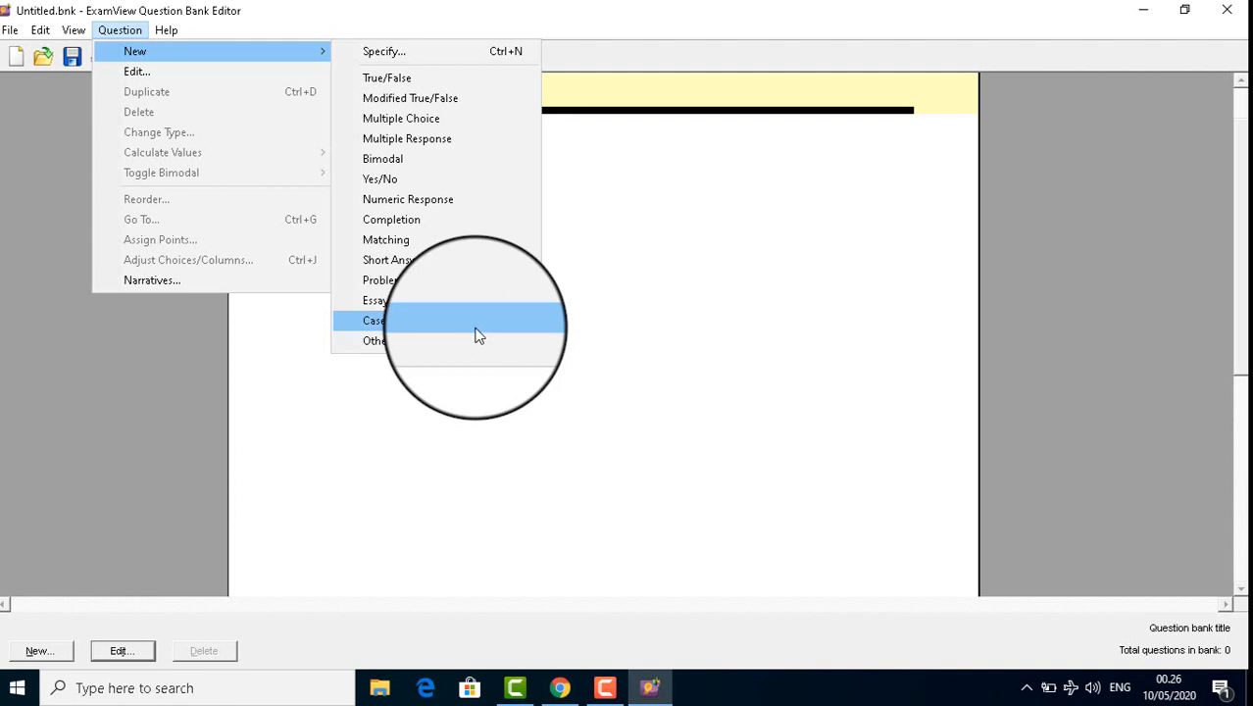
click(632, 308)
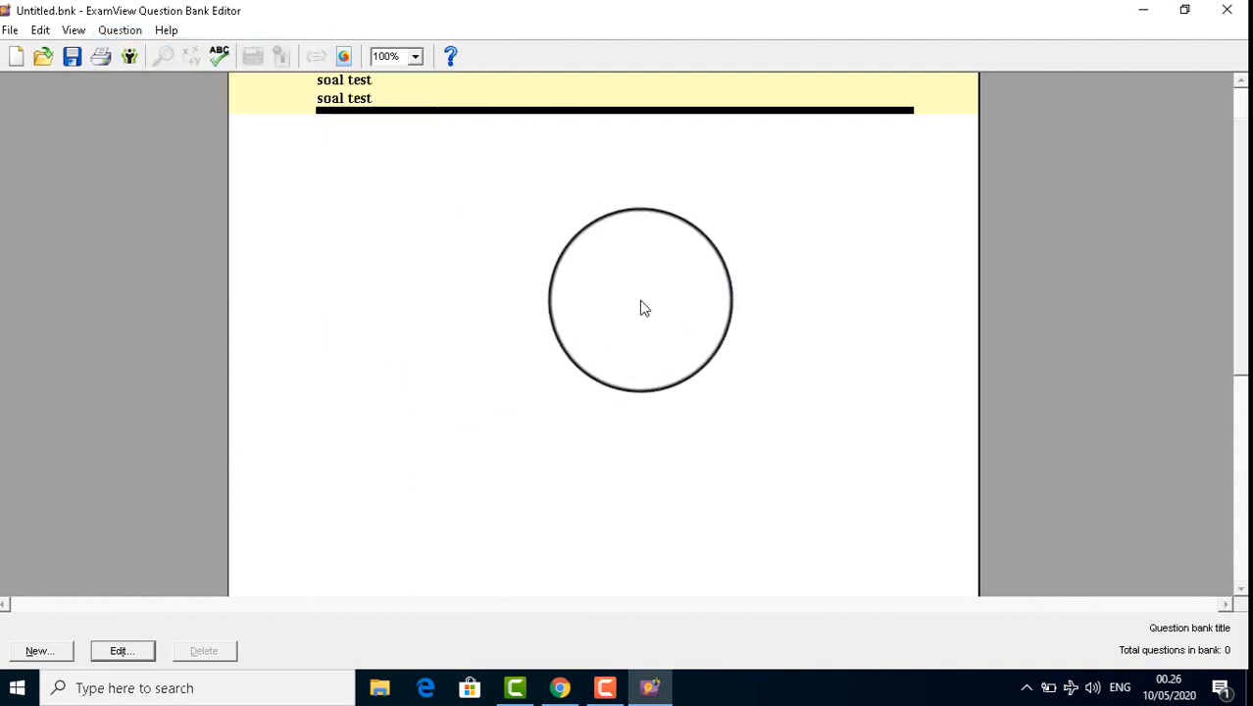
click(116, 29)
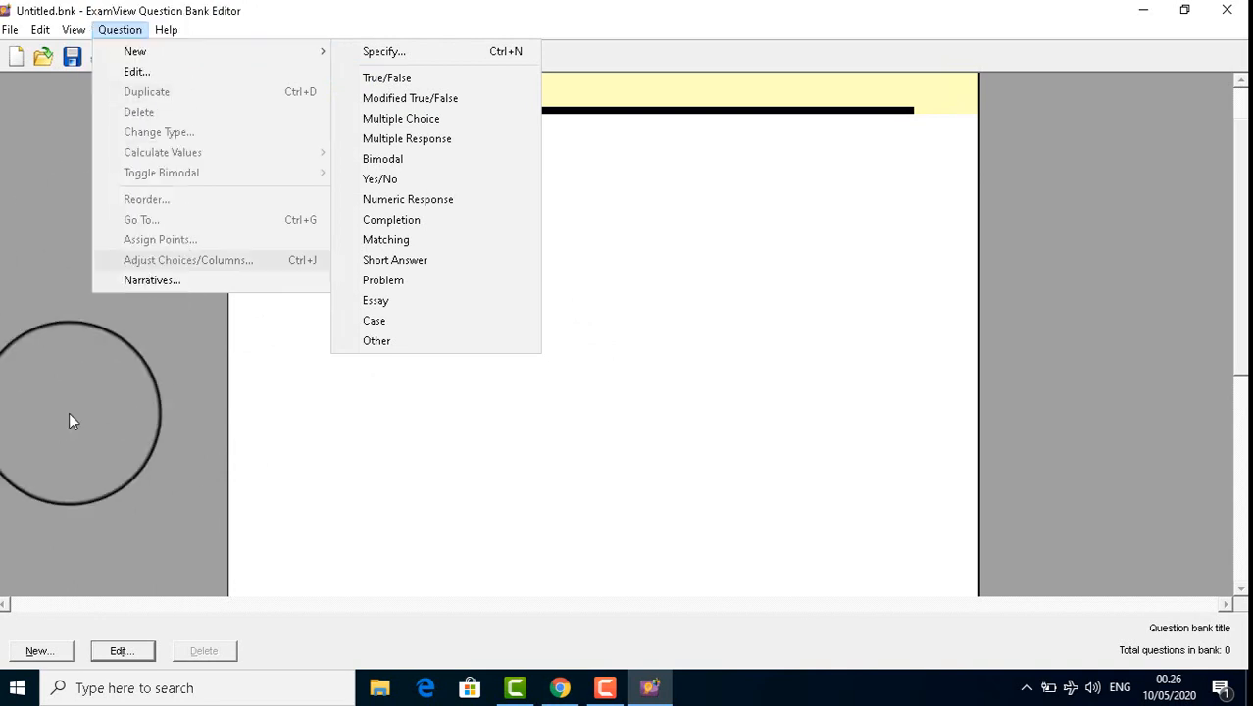
Step: Create a new question of the Multiple Choice type in the question bank
click(39, 650)
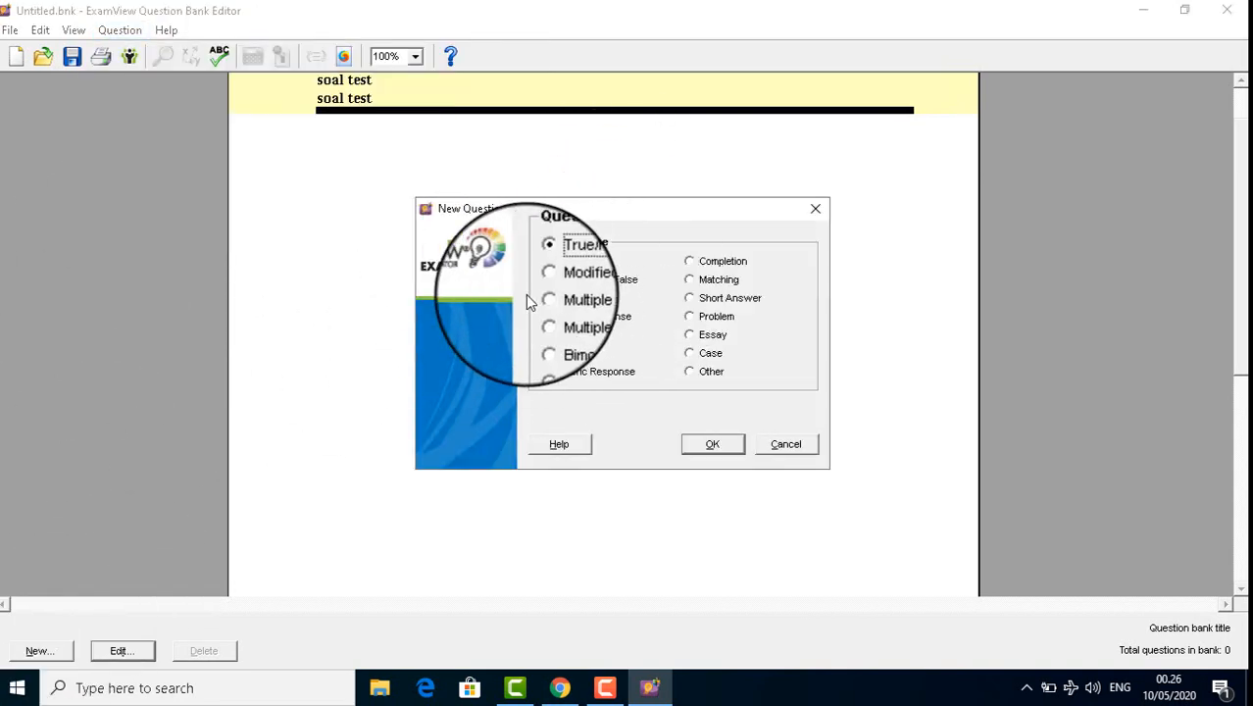
click(578, 299)
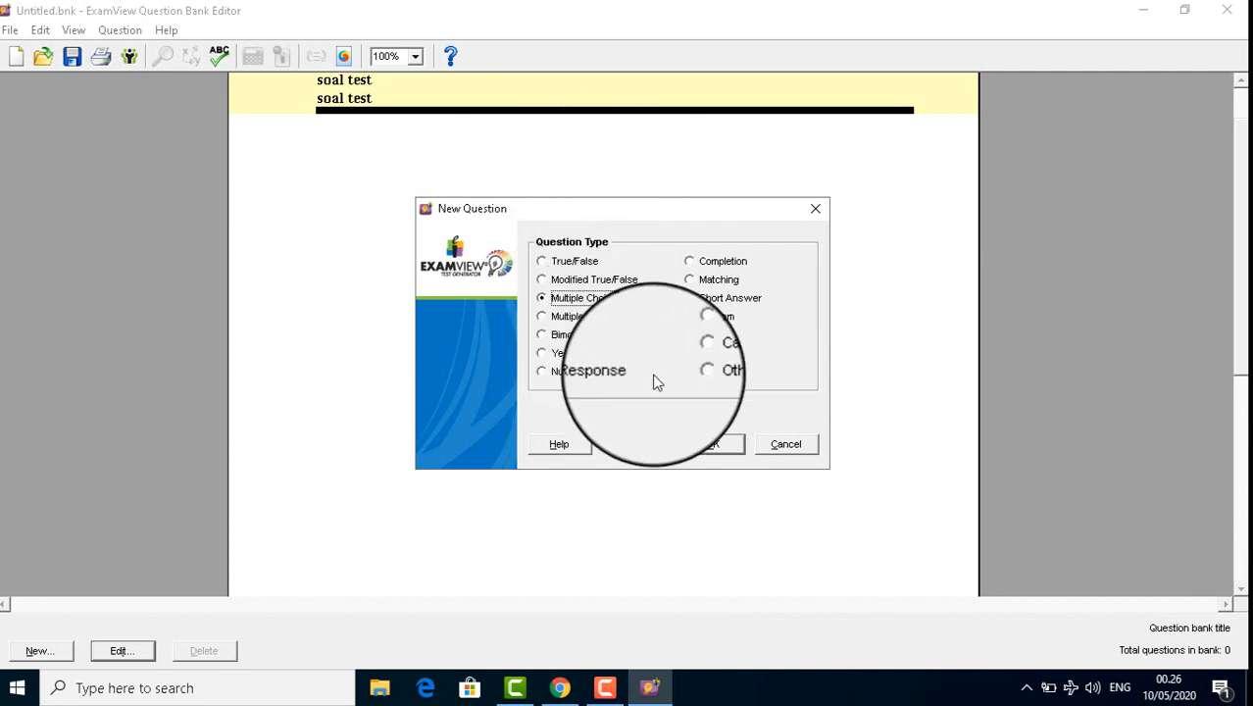
click(714, 446)
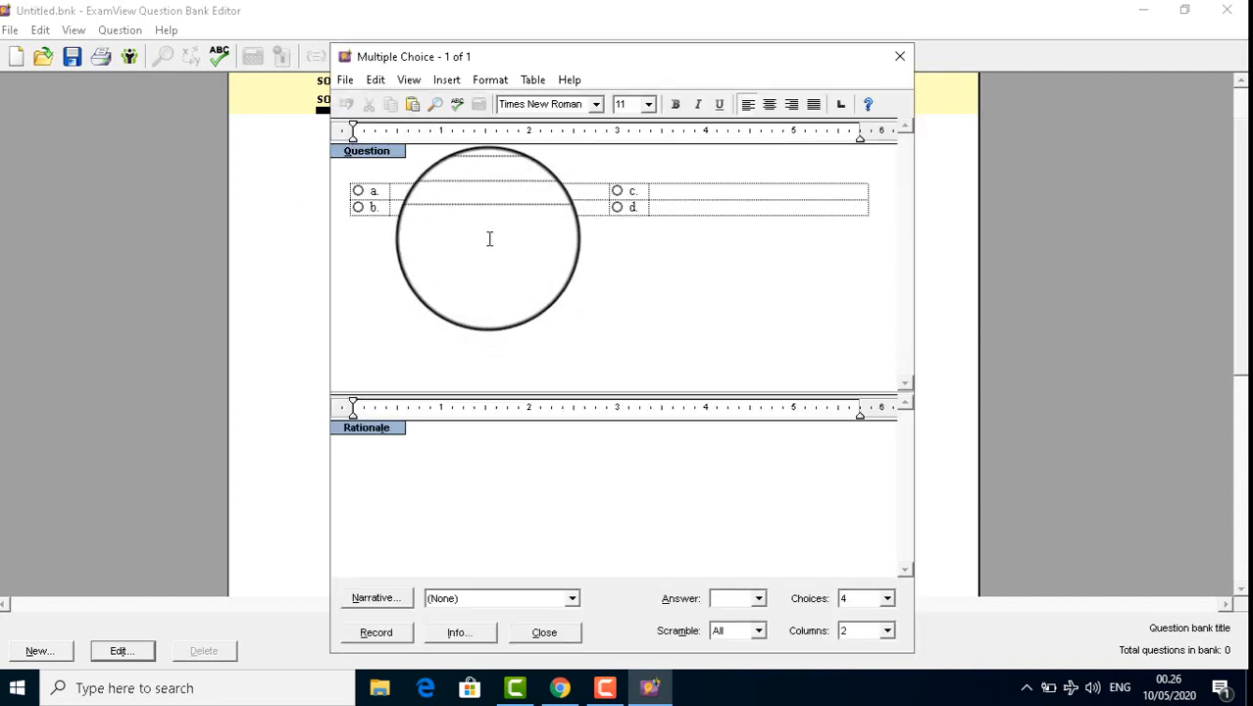
Step: Set the multiple-choice question to 5 choices arranged in 1 column
click(353, 172)
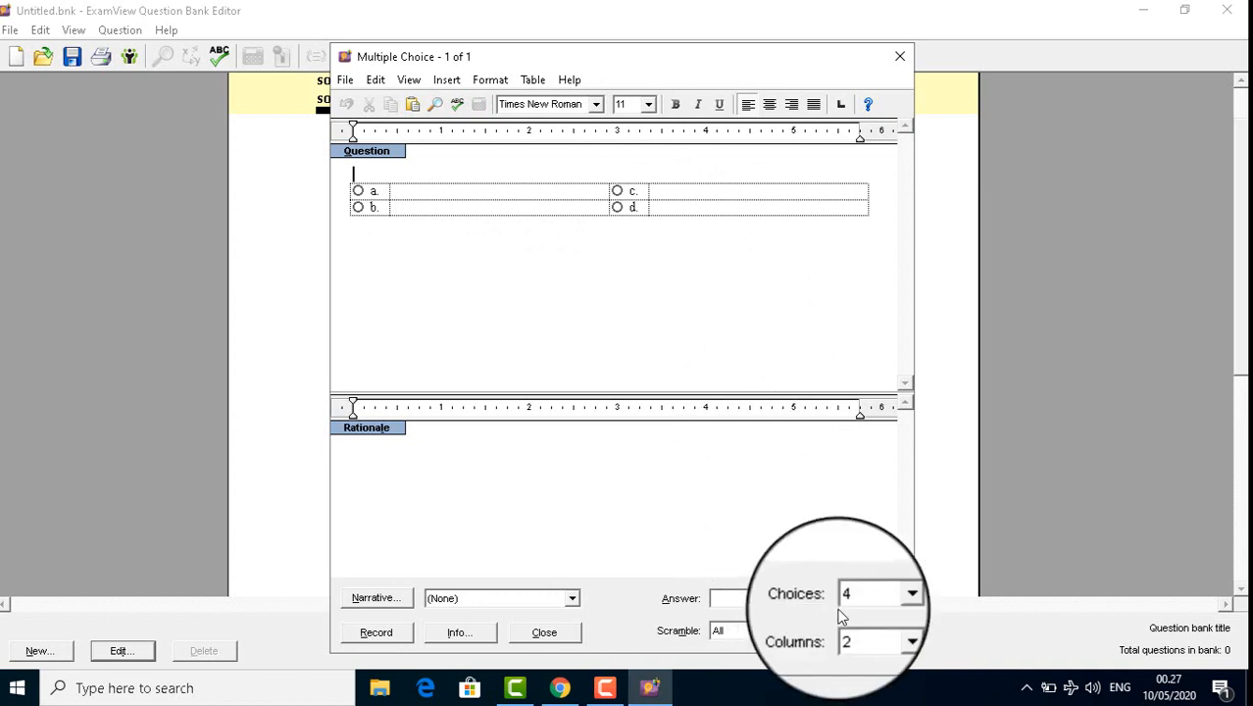
click(886, 598)
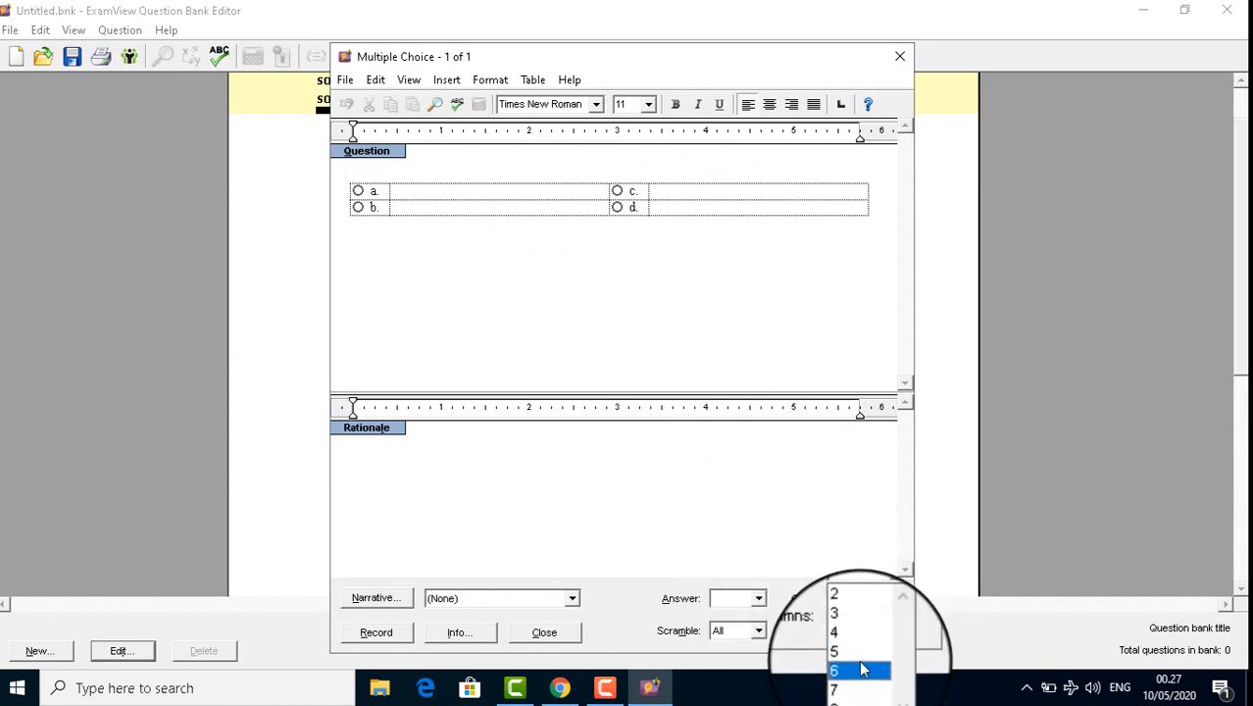
click(853, 651)
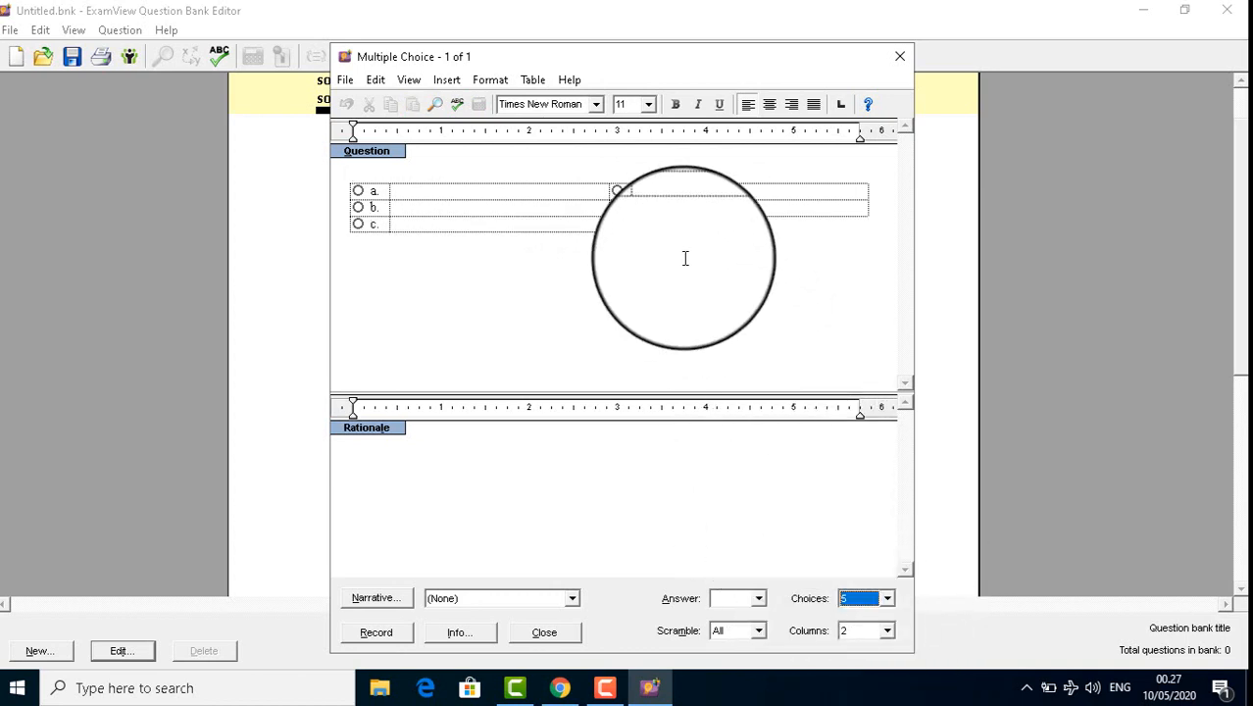
click(892, 631)
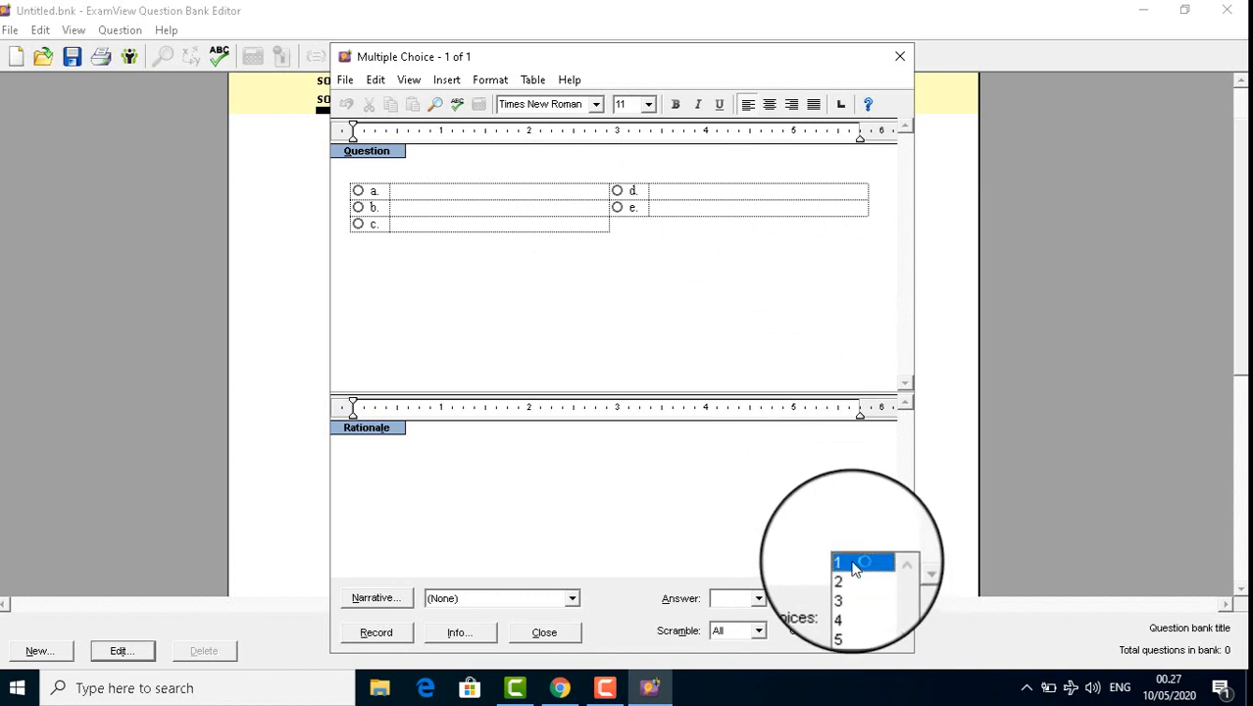
click(854, 565)
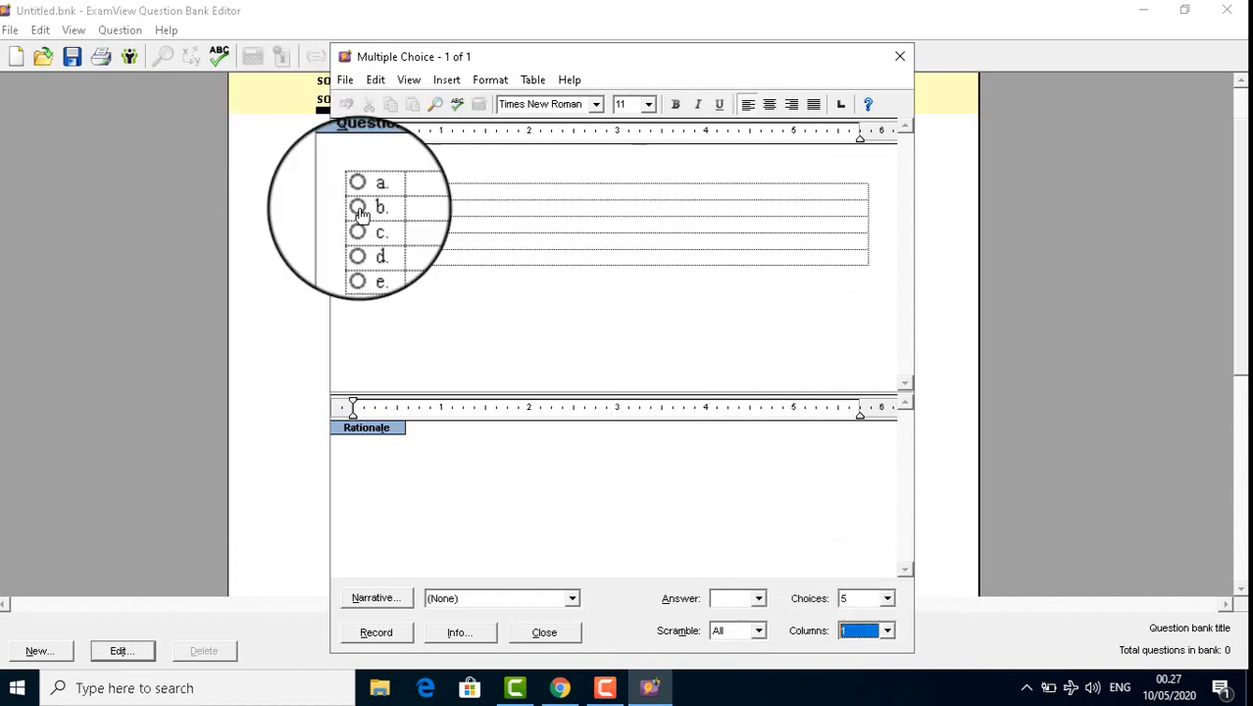
Step: Enter "Apa yang dimaksud kutu buku?" as the question text above the answer choices
click(381, 170)
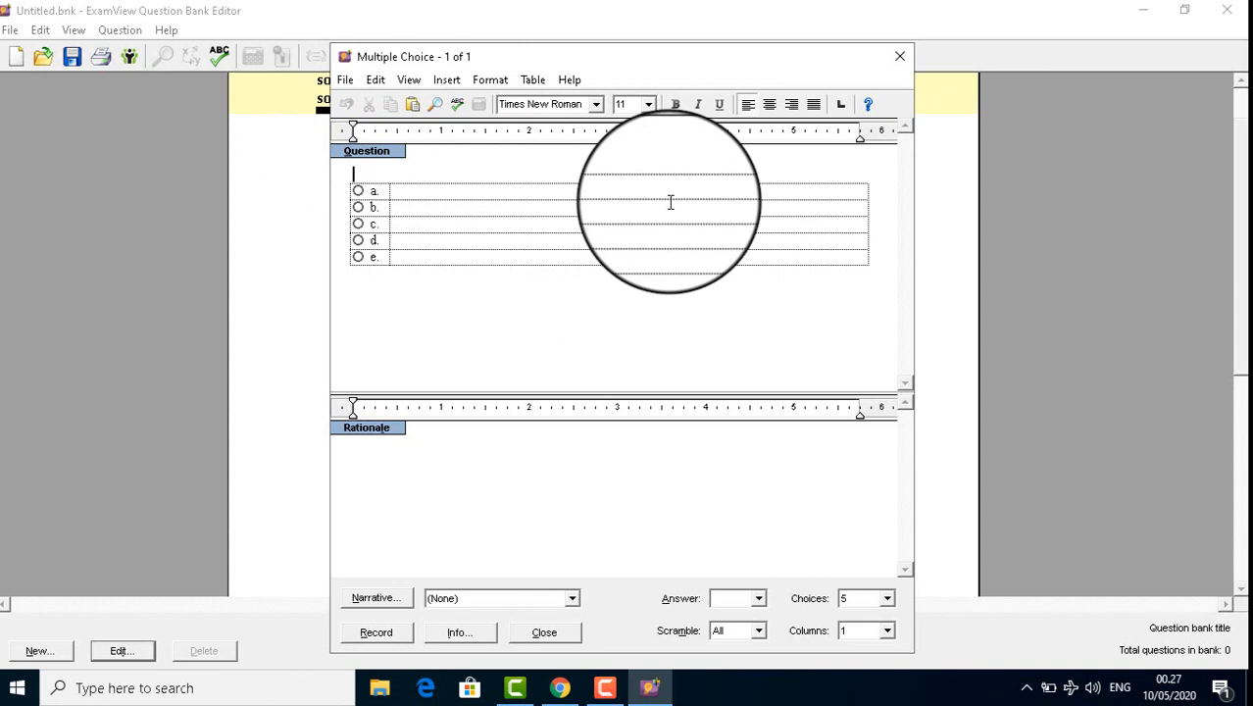
text(Apa yang d)
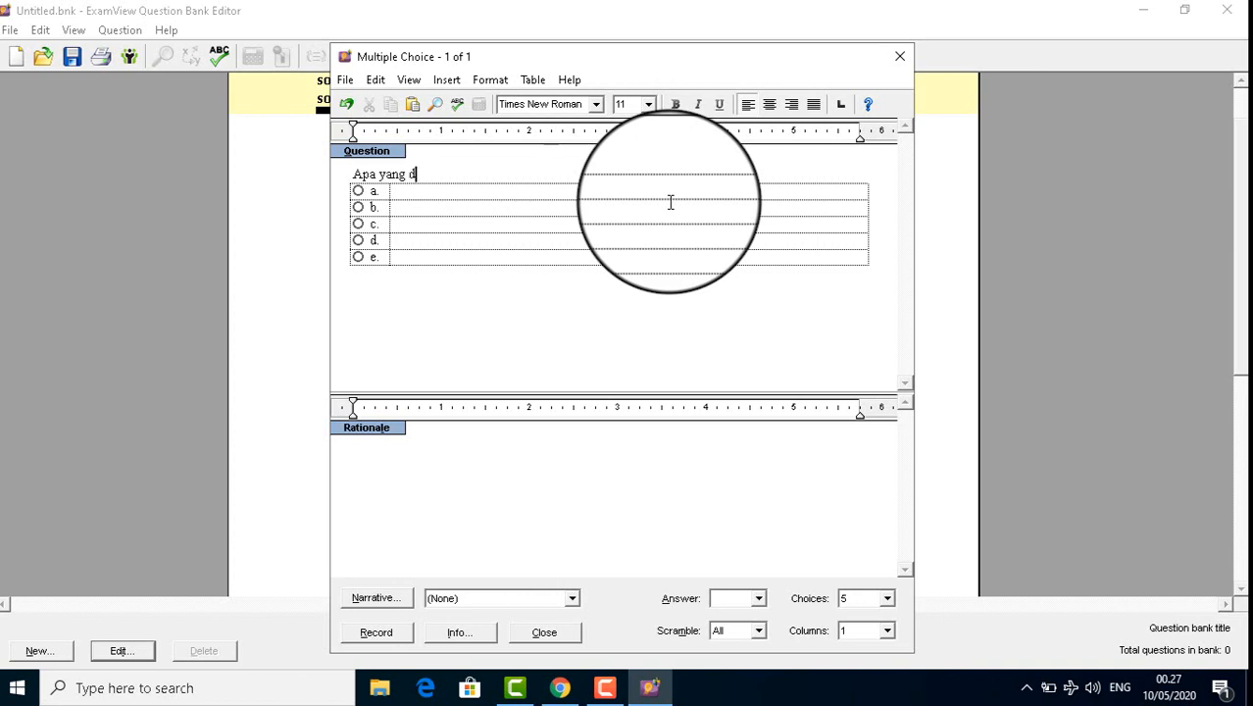
text(imaksud kutu buku?)
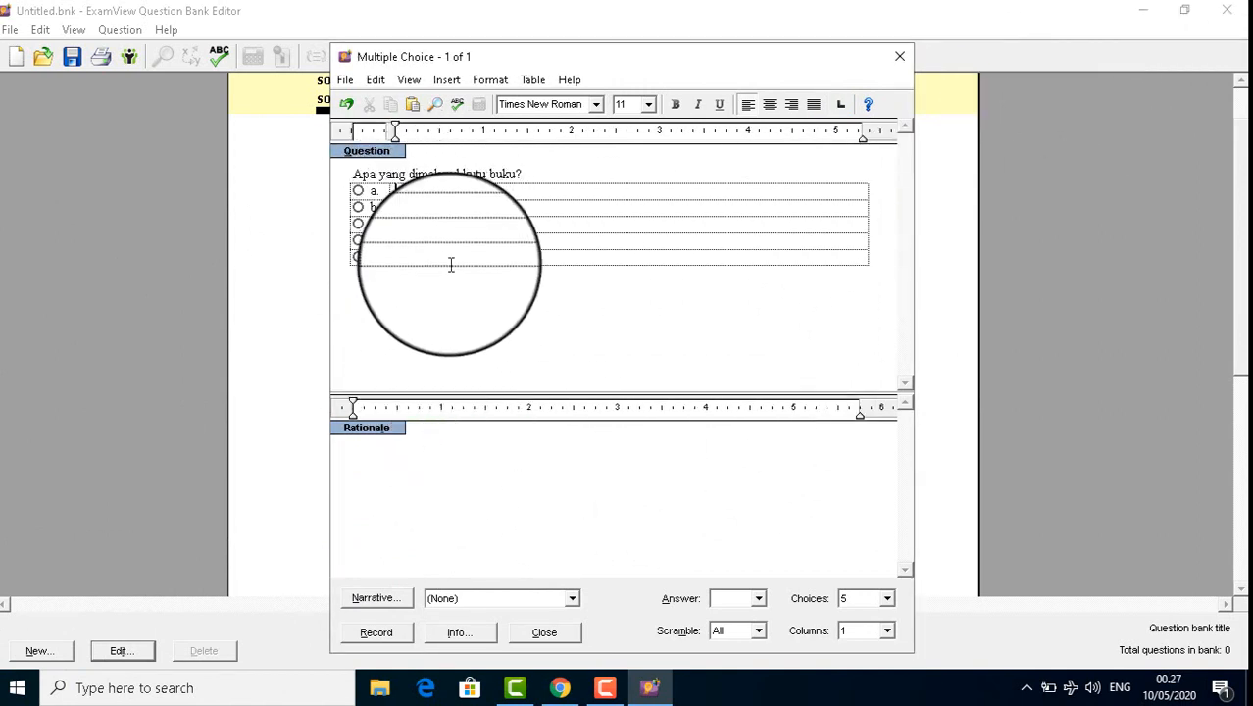
Step: Open File Explorer at Quick access to reach the recent documents
click(29, 694)
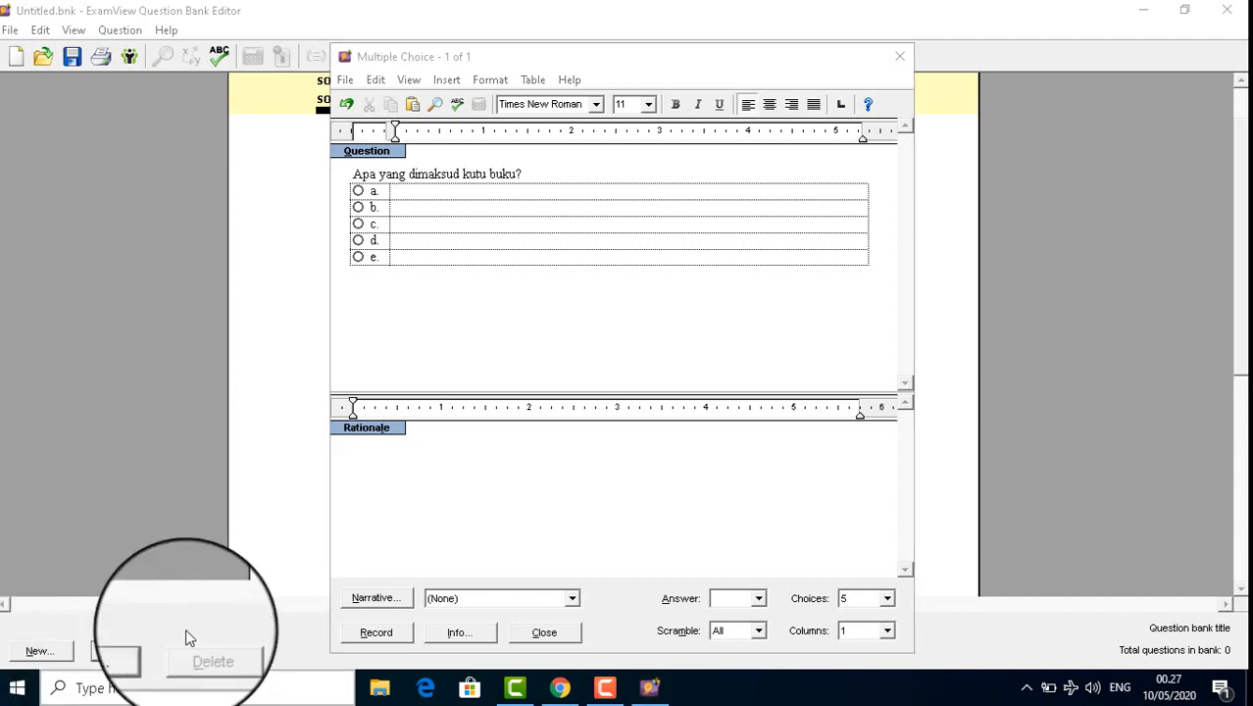
click(16, 687)
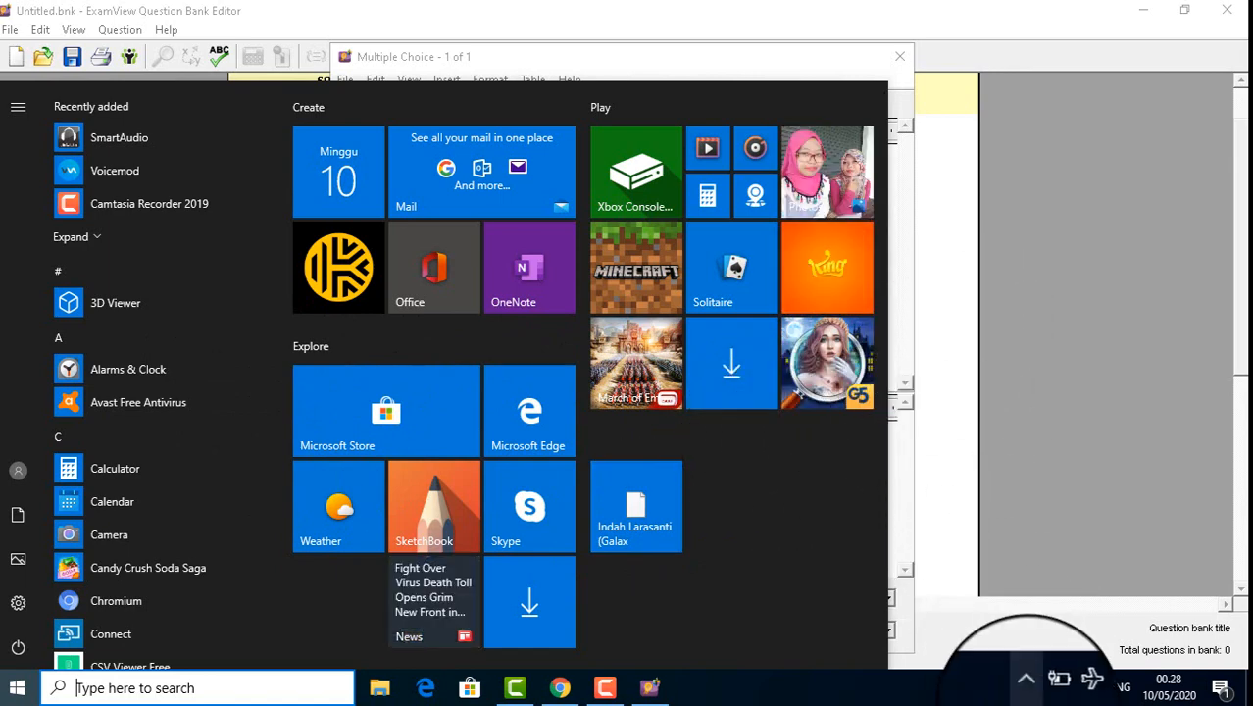
click(659, 698)
key(super+e)
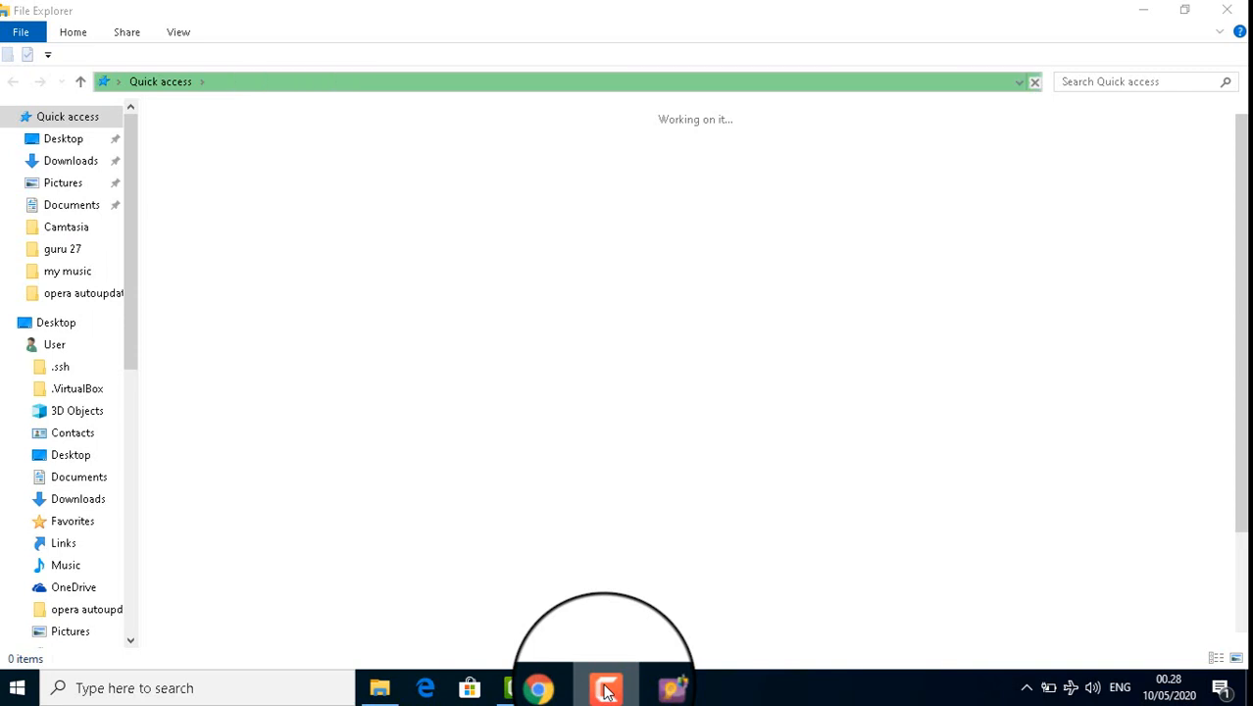
click(605, 691)
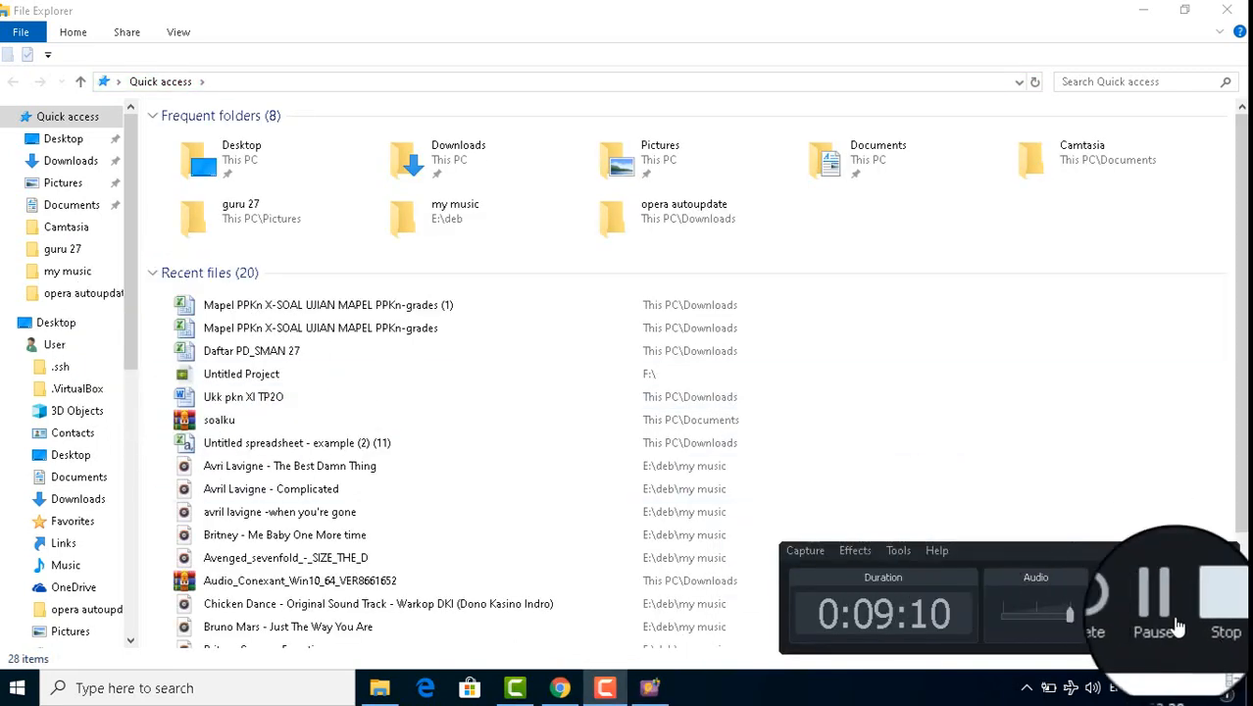
click(1177, 628)
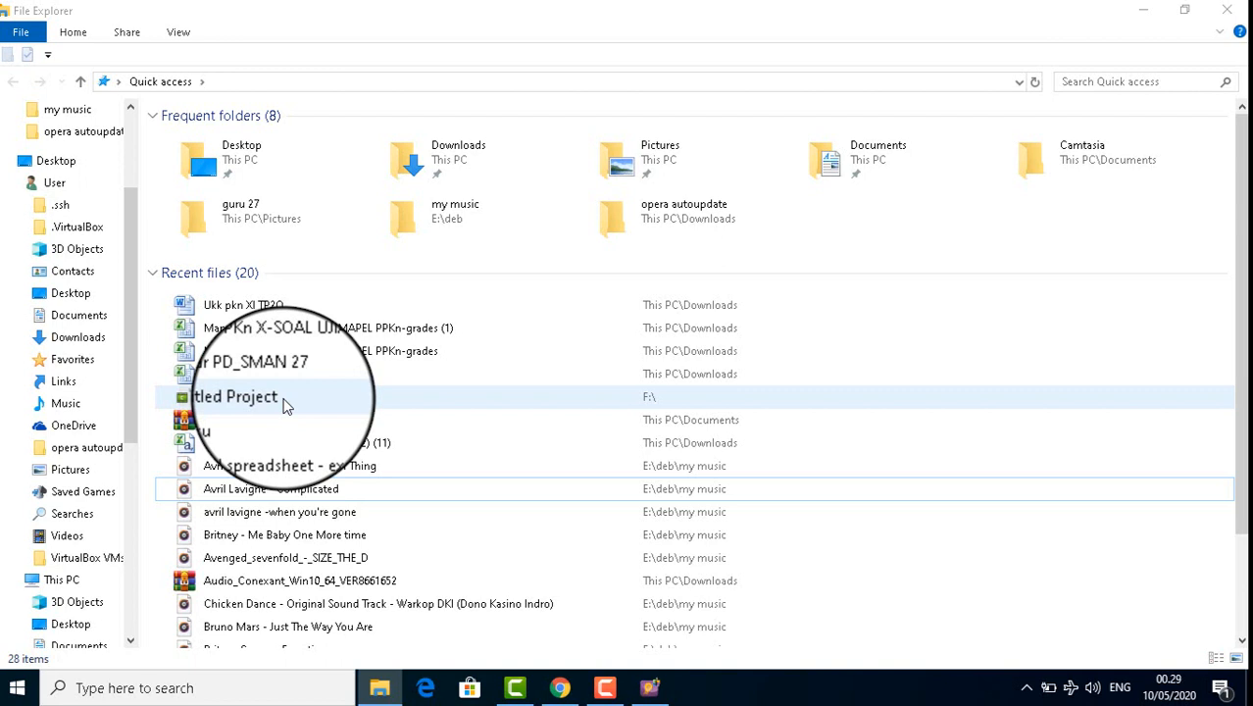
Step: Switch back to the ExamView question editor and from there to the Microsoft Word document "Ukk pkn XI TP2O"
mouse_move(650, 682)
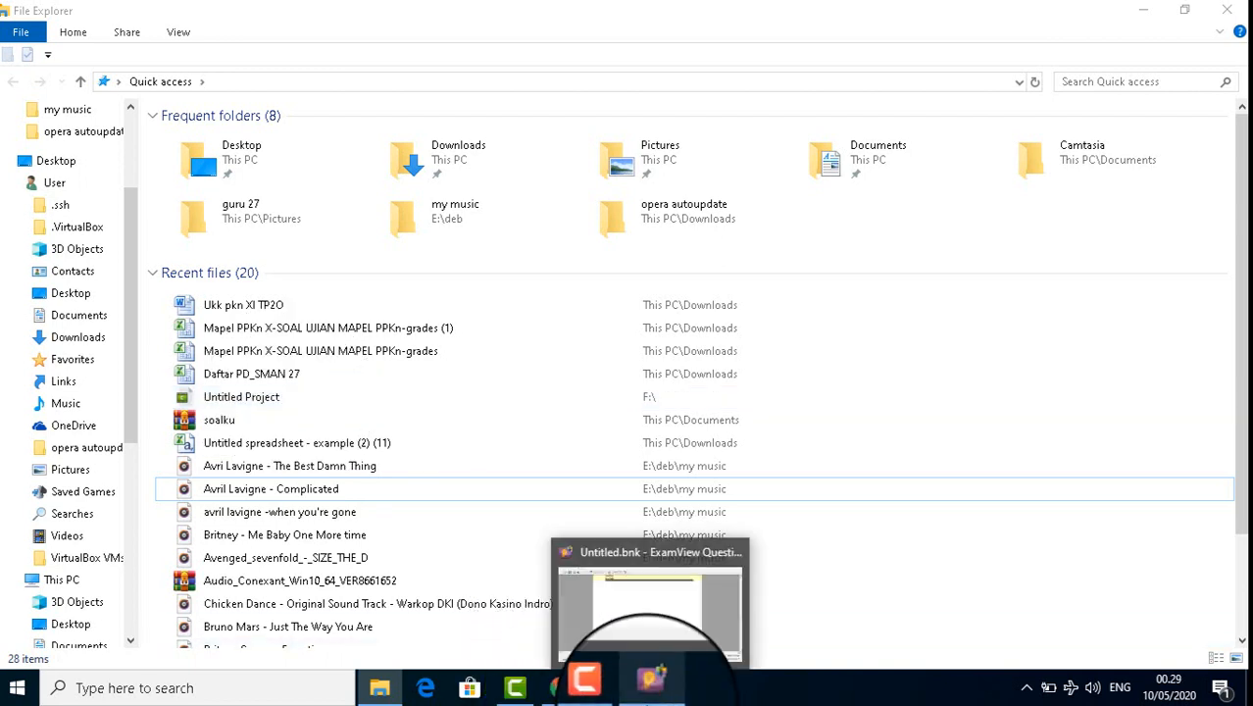
click(642, 628)
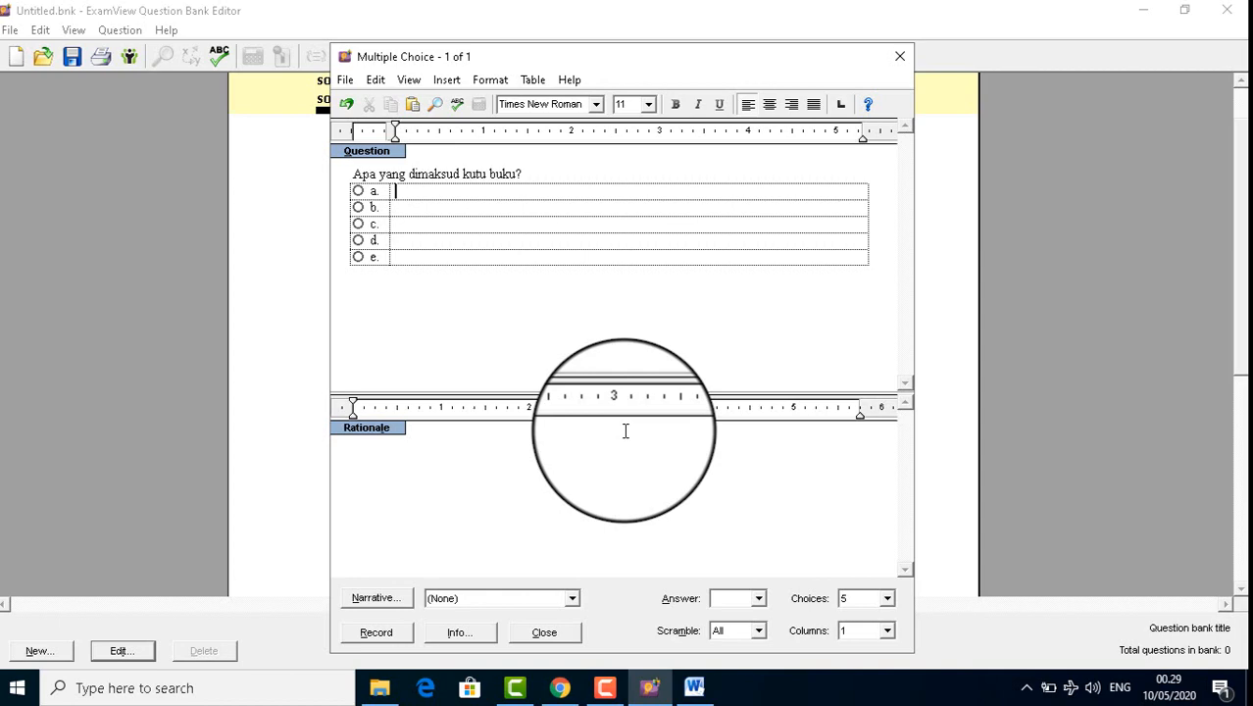
click(693, 689)
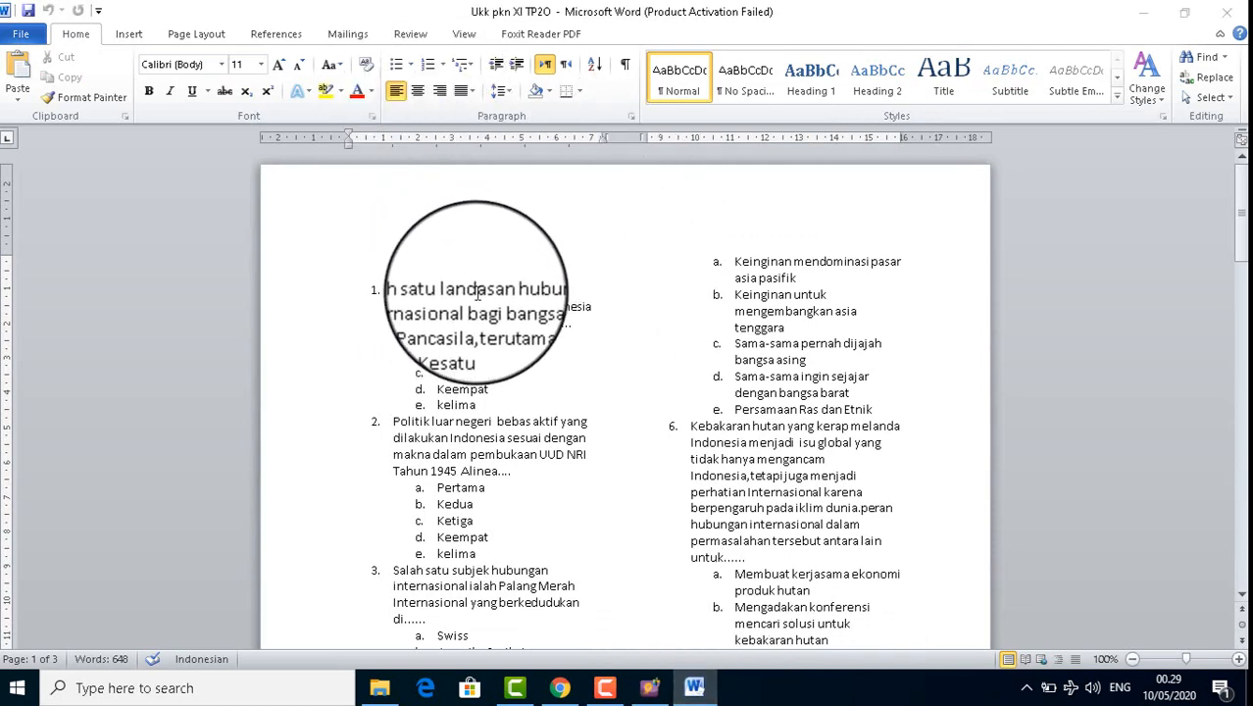
Step: Copy the text of question 1, "Salah satu landasan hubungan Internasional bagi bangsa Indonesia ialah Pancasila,terutama sila......", from the Word document
click(807, 517)
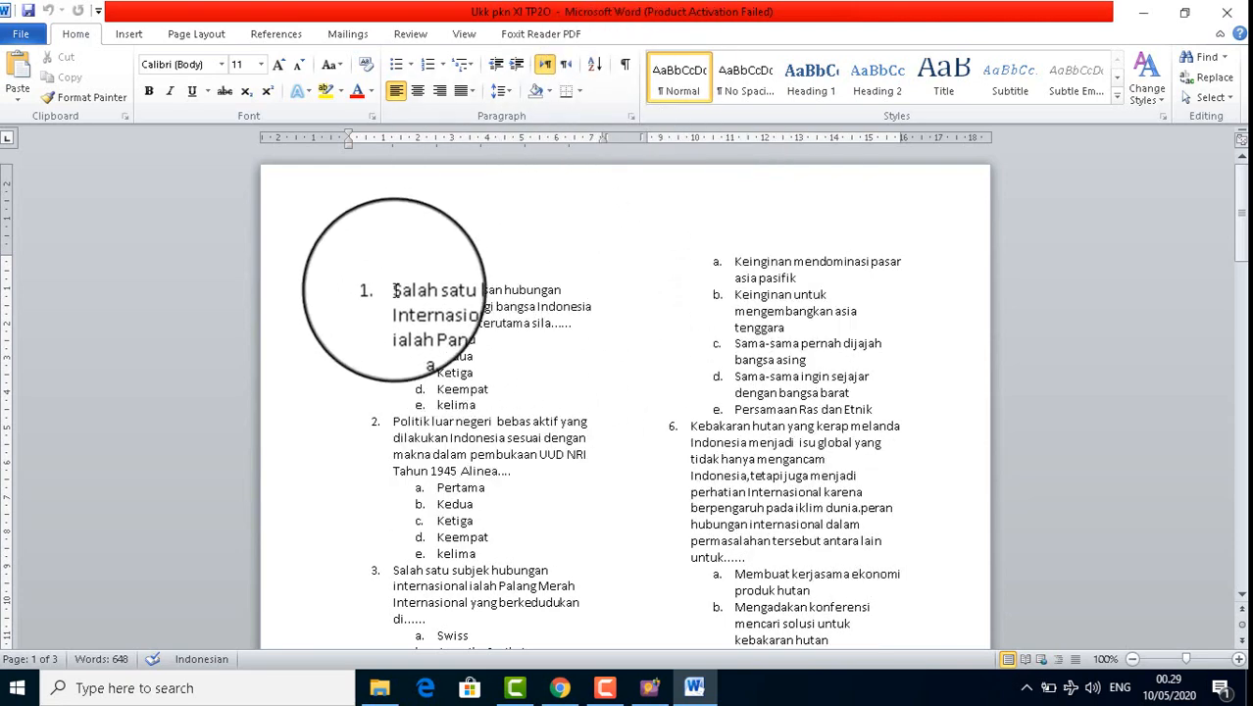
drag(395, 290, 576, 330)
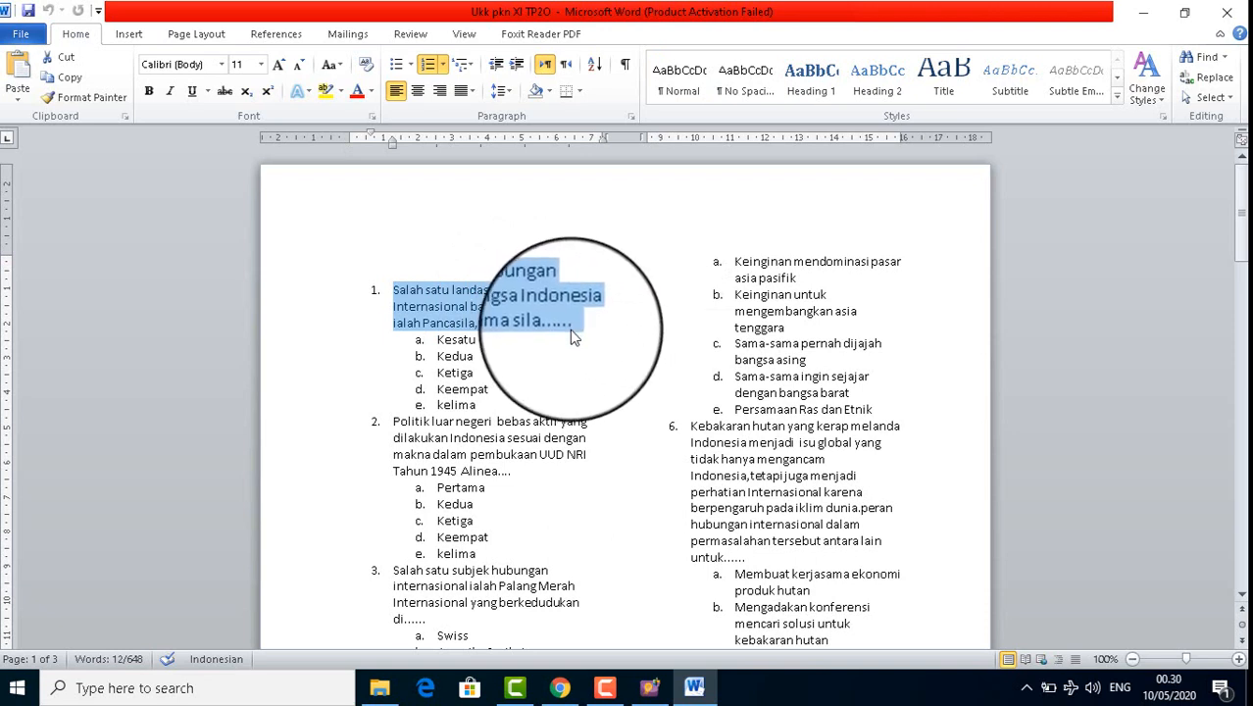
mouse_move(579, 332)
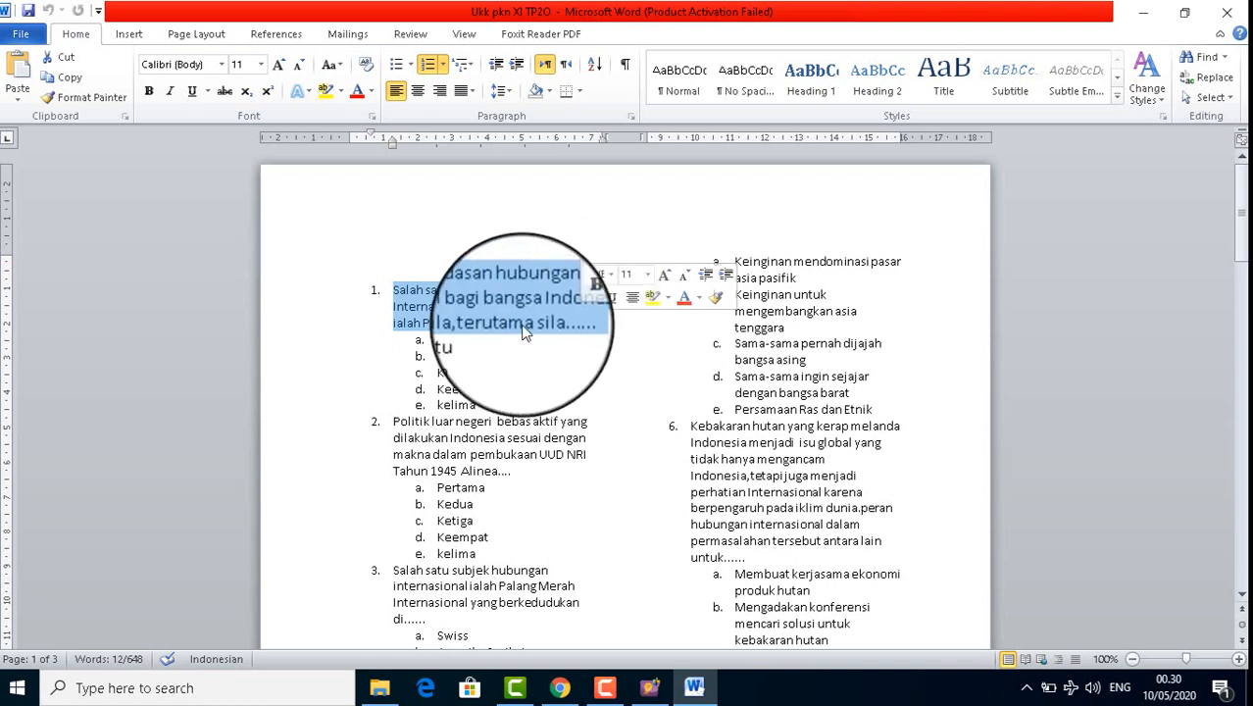
drag(394, 294, 569, 324)
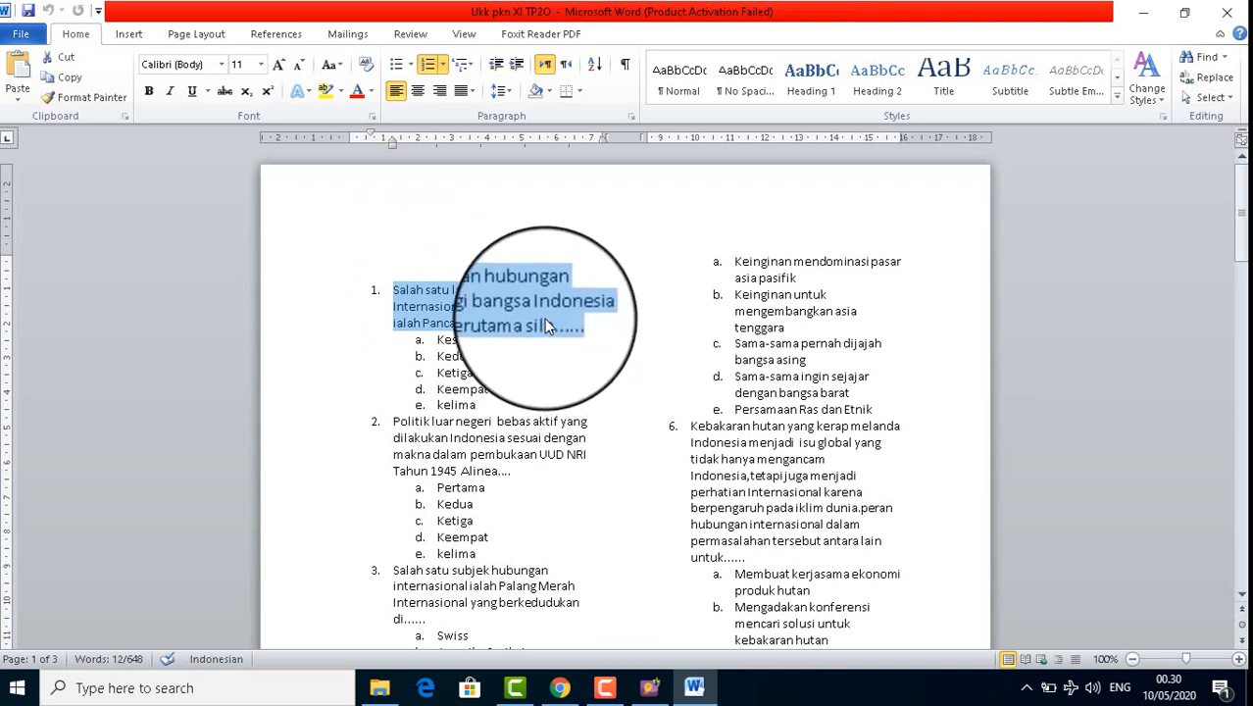
right_click(549, 326)
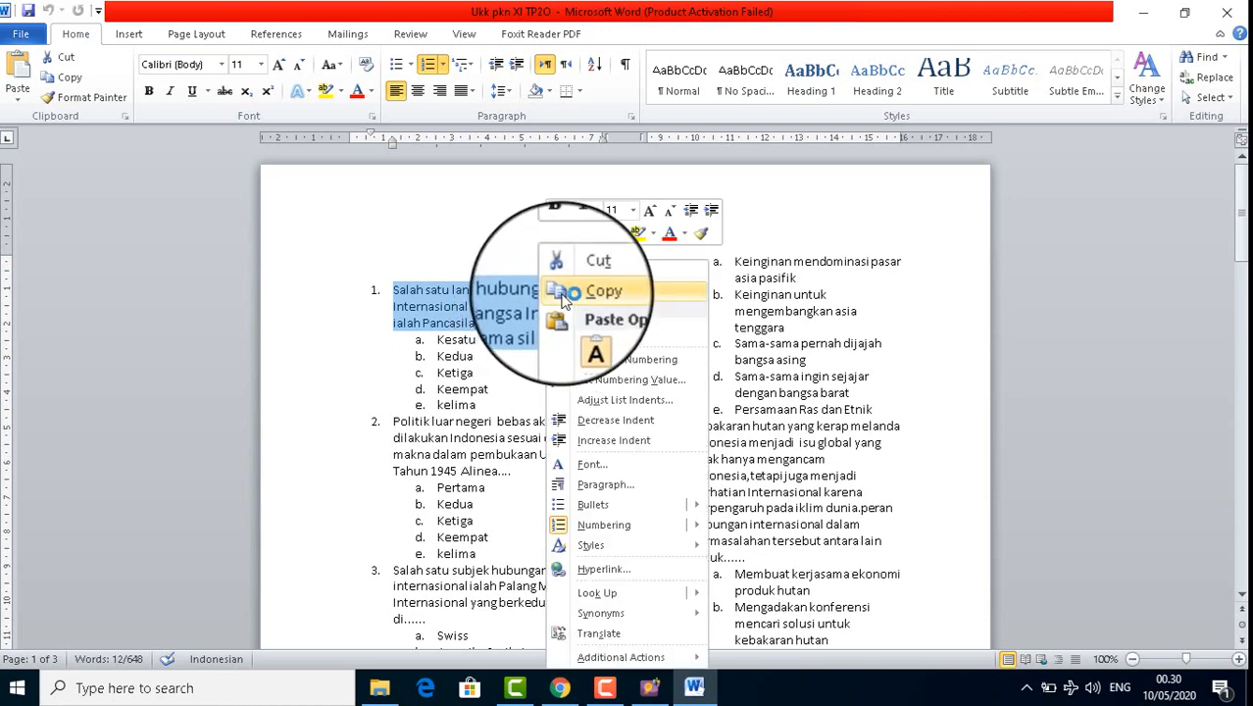
click(563, 294)
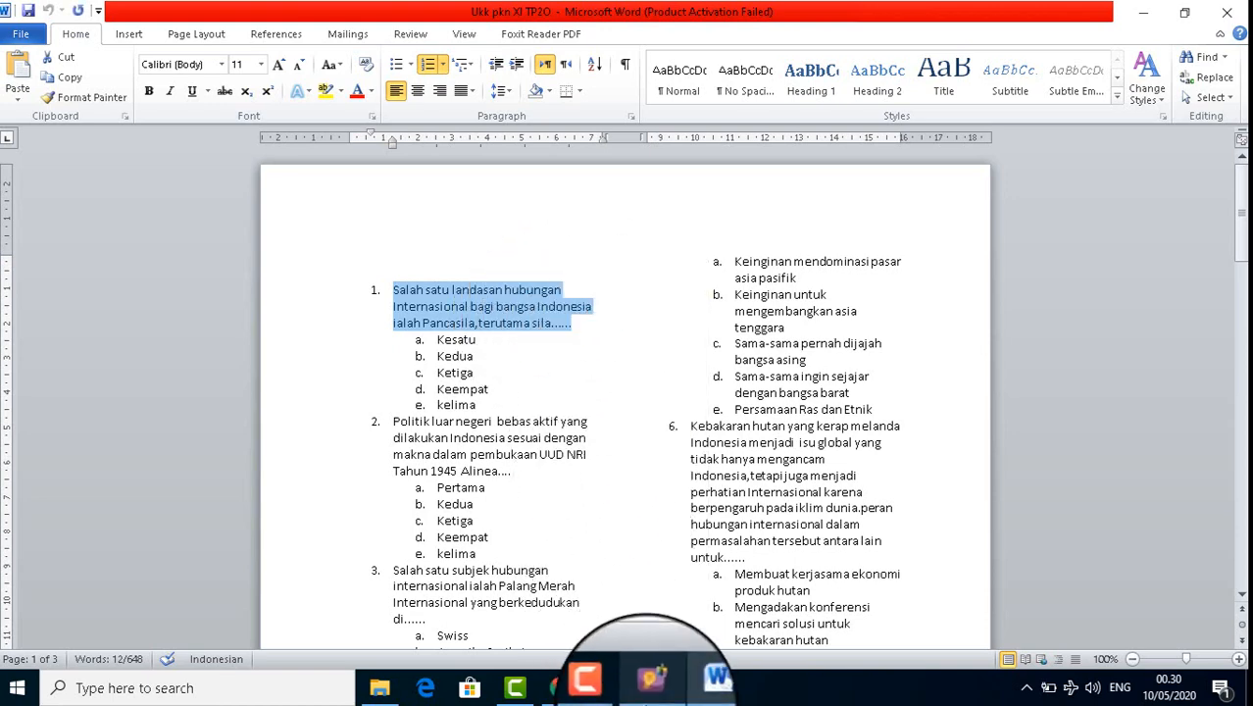
Step: Switch to the ExamView question editor and replace the question text "Apa yang dimaksud kutu buku?" with the copied question
click(650, 689)
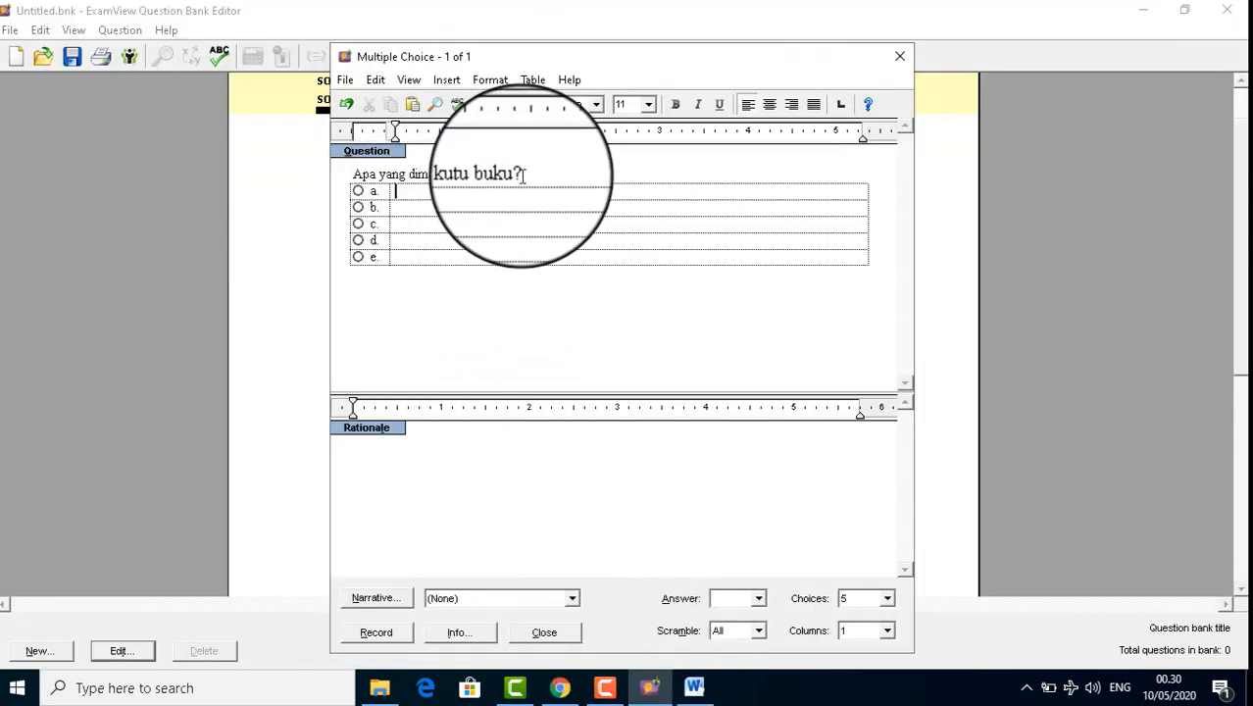
drag(524, 176, 353, 175)
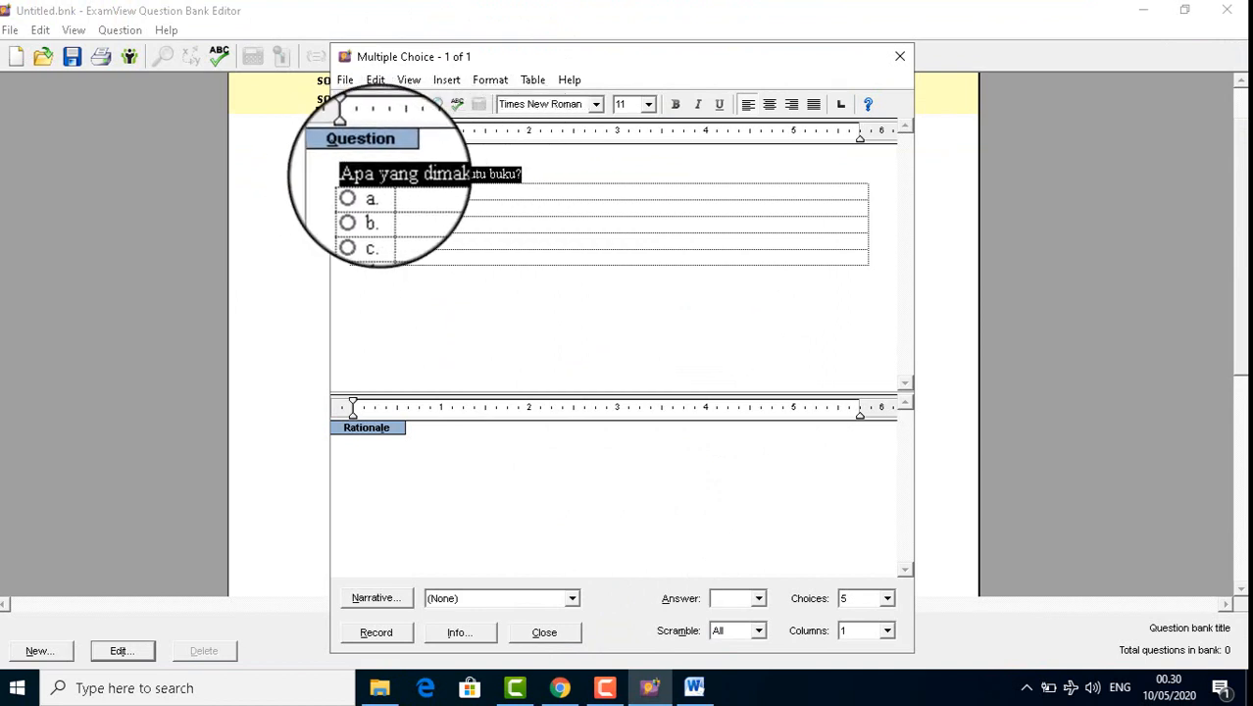
right_click(379, 178)
click(433, 231)
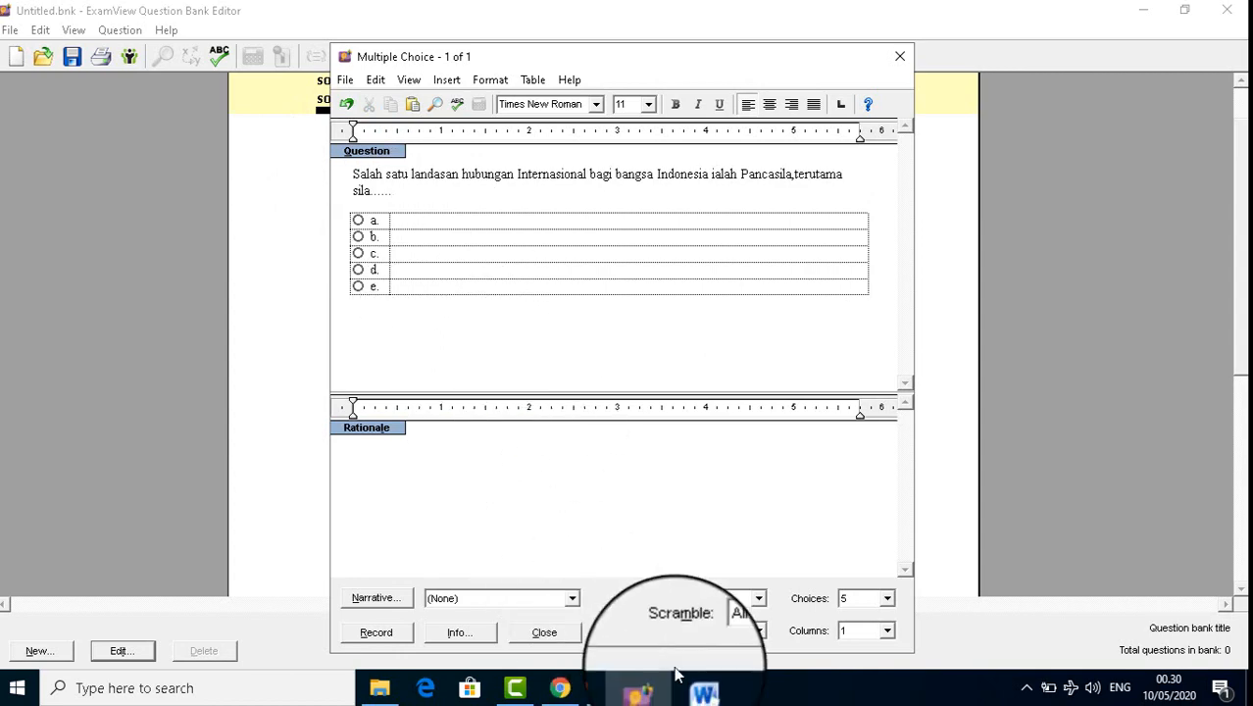
Step: Fill in answer choices a to e of the question with 1, 2, 3, 4 and 5
click(697, 688)
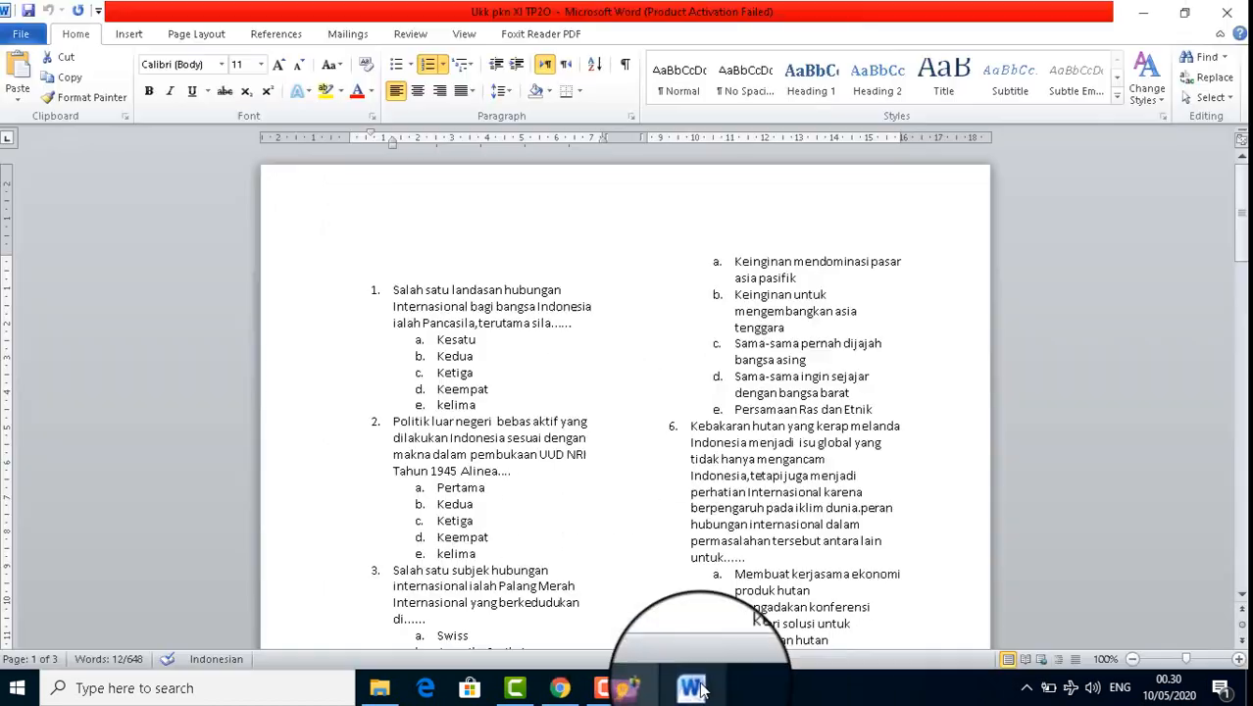
click(649, 688)
click(416, 220)
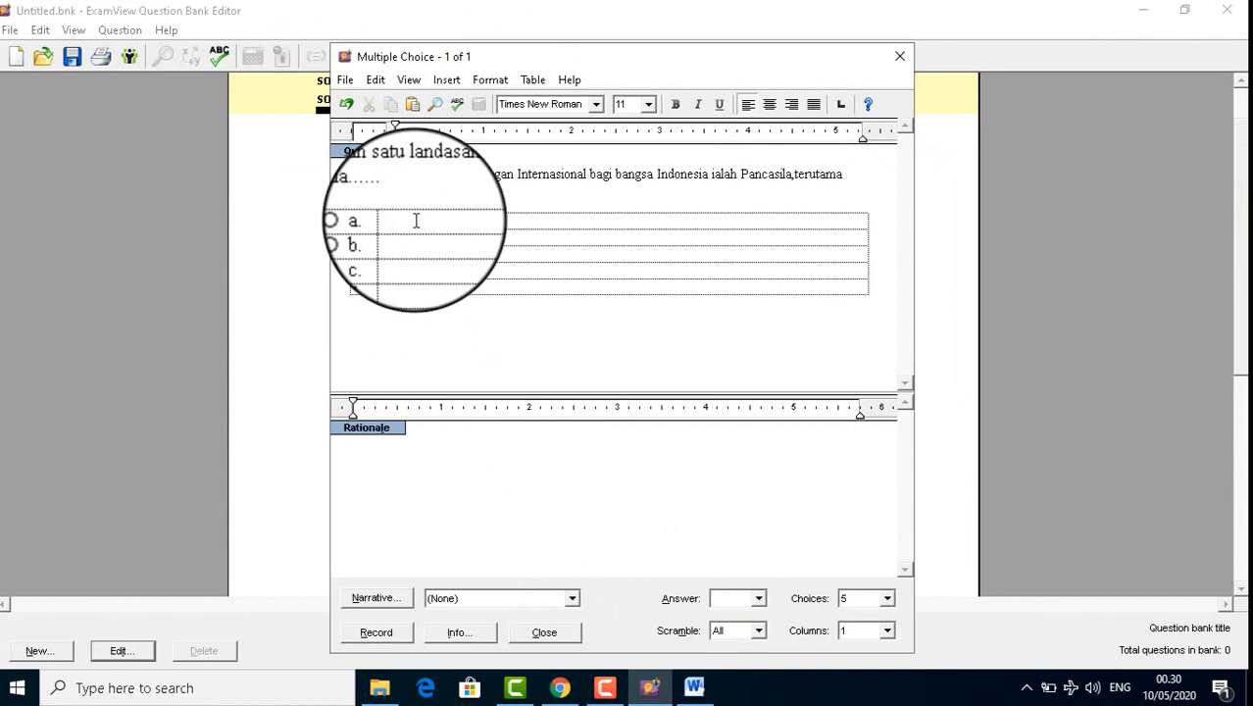
text(1)
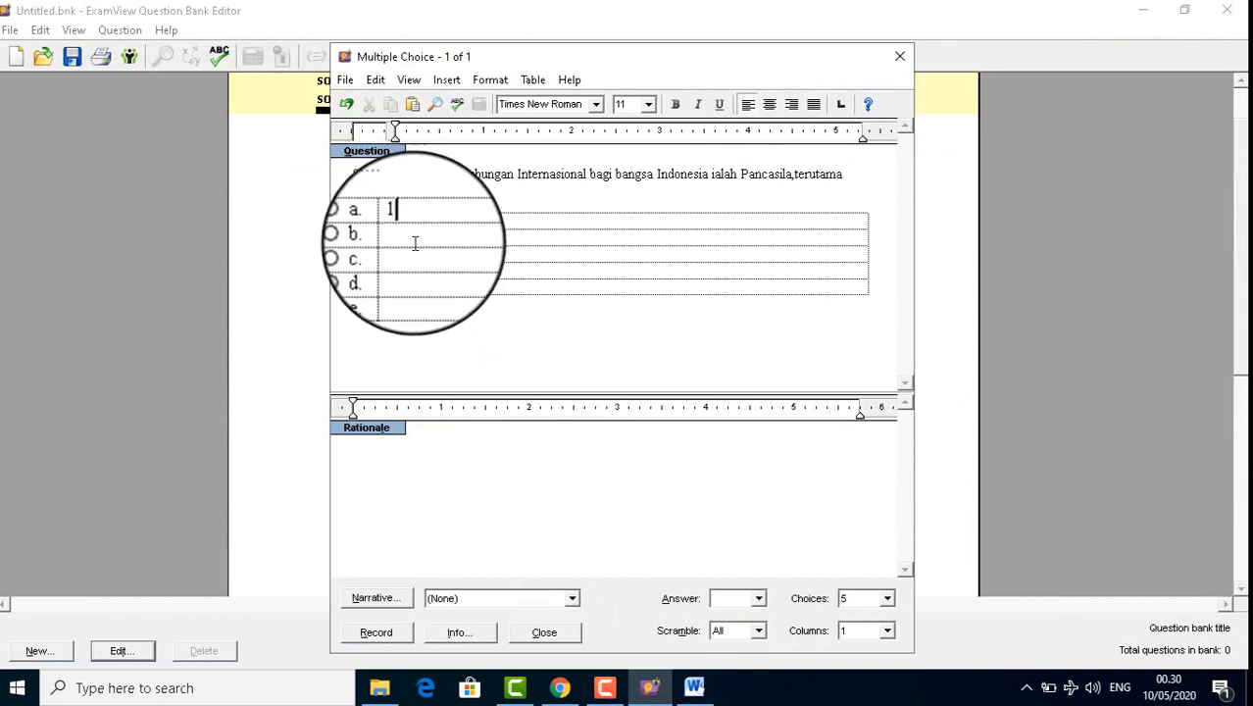
click(412, 243)
text(2)
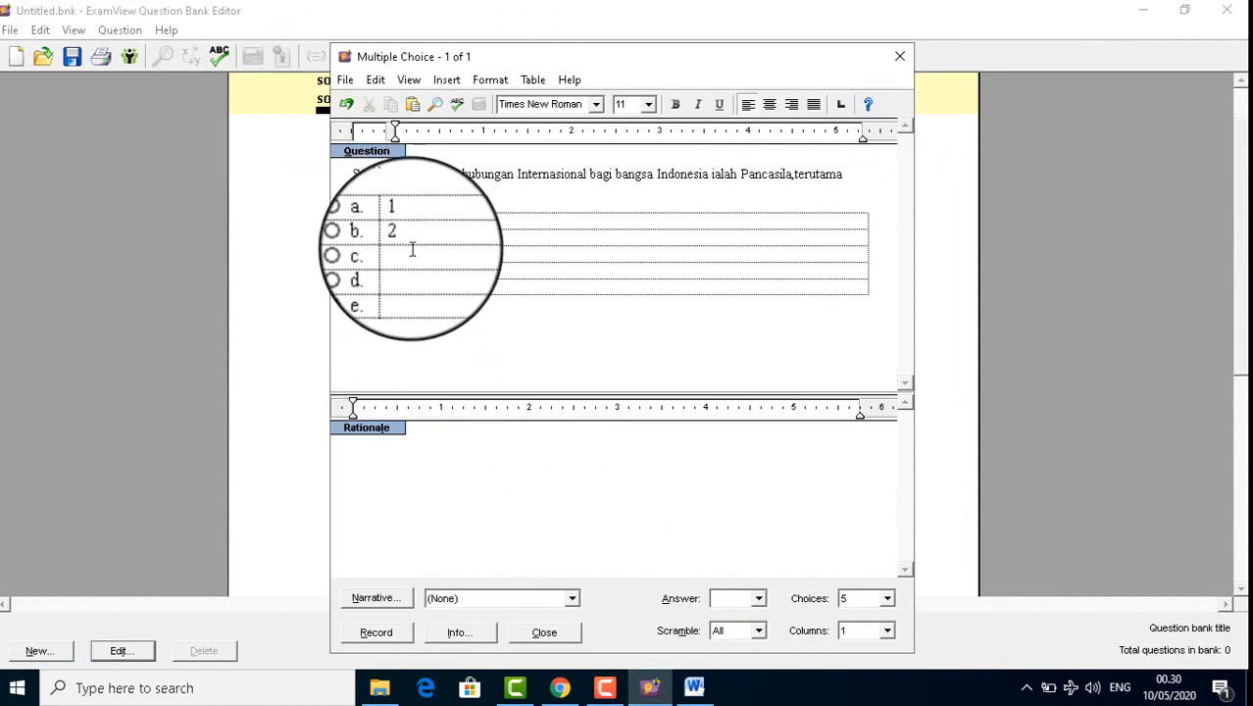
click(412, 257)
text(3)
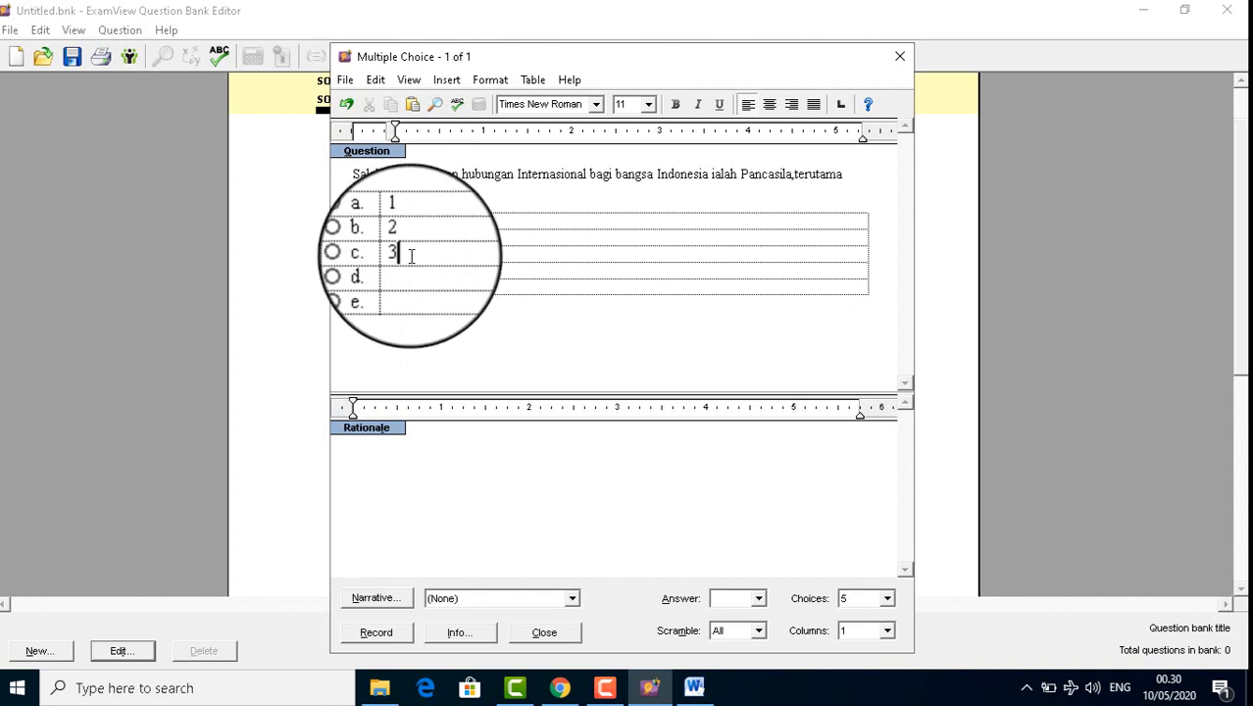
click(411, 272)
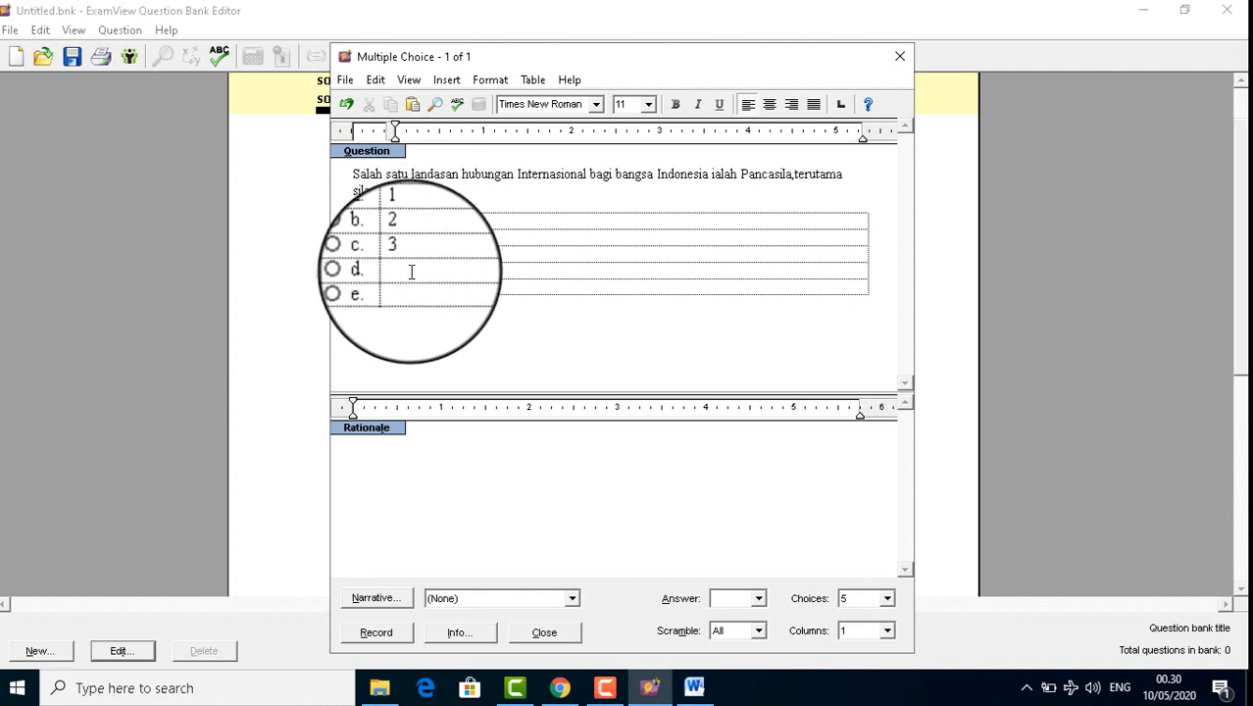
text(4)
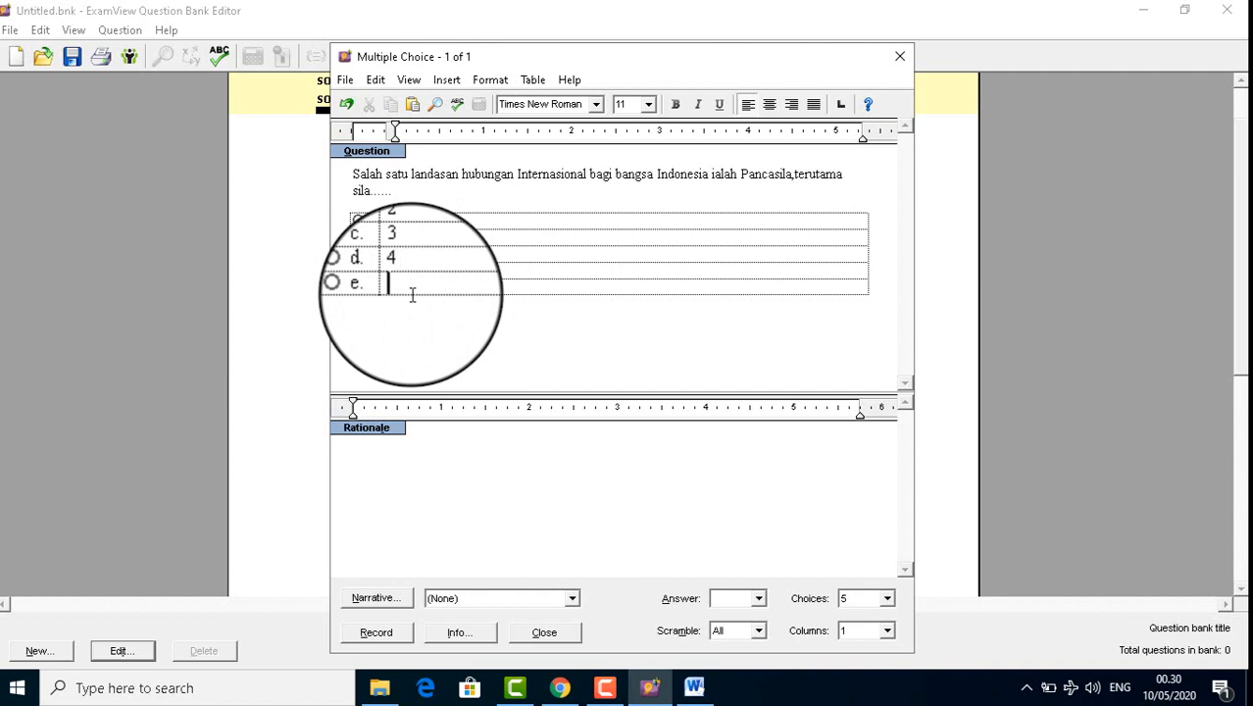
click(412, 295)
text(5)
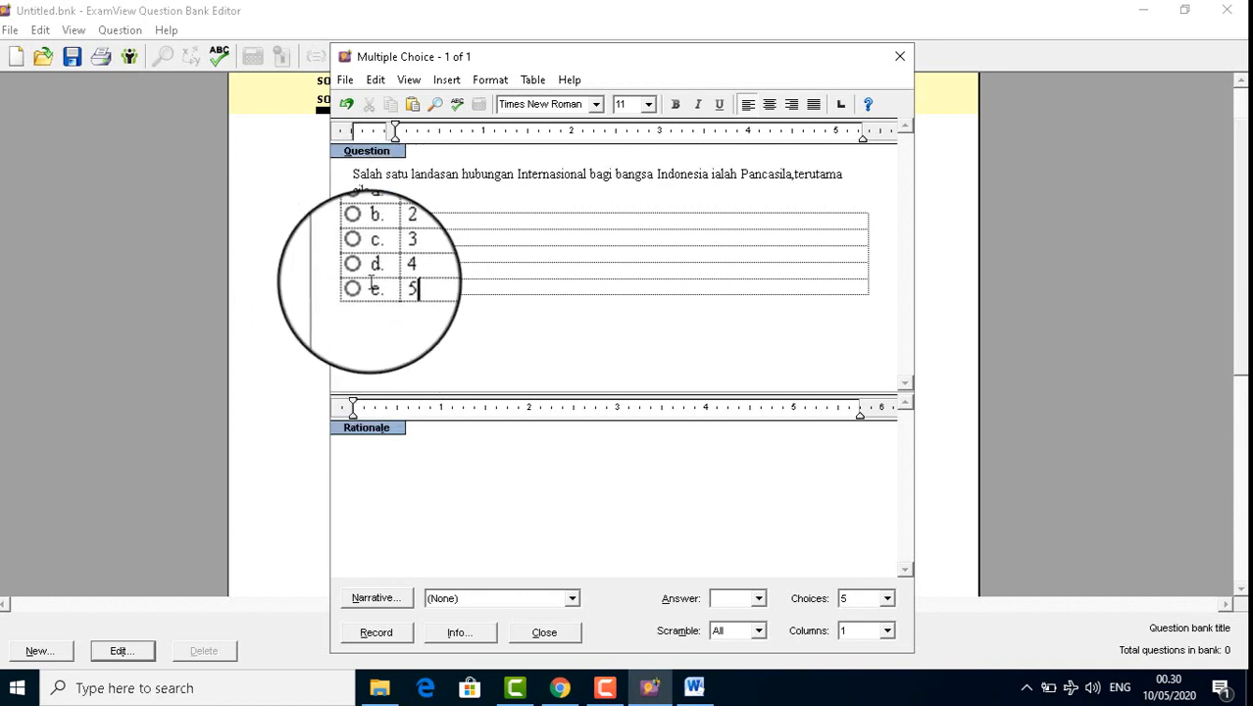
Step: Mark choice c as the correct answer and record the question, reopening it once to review and record it again
click(358, 253)
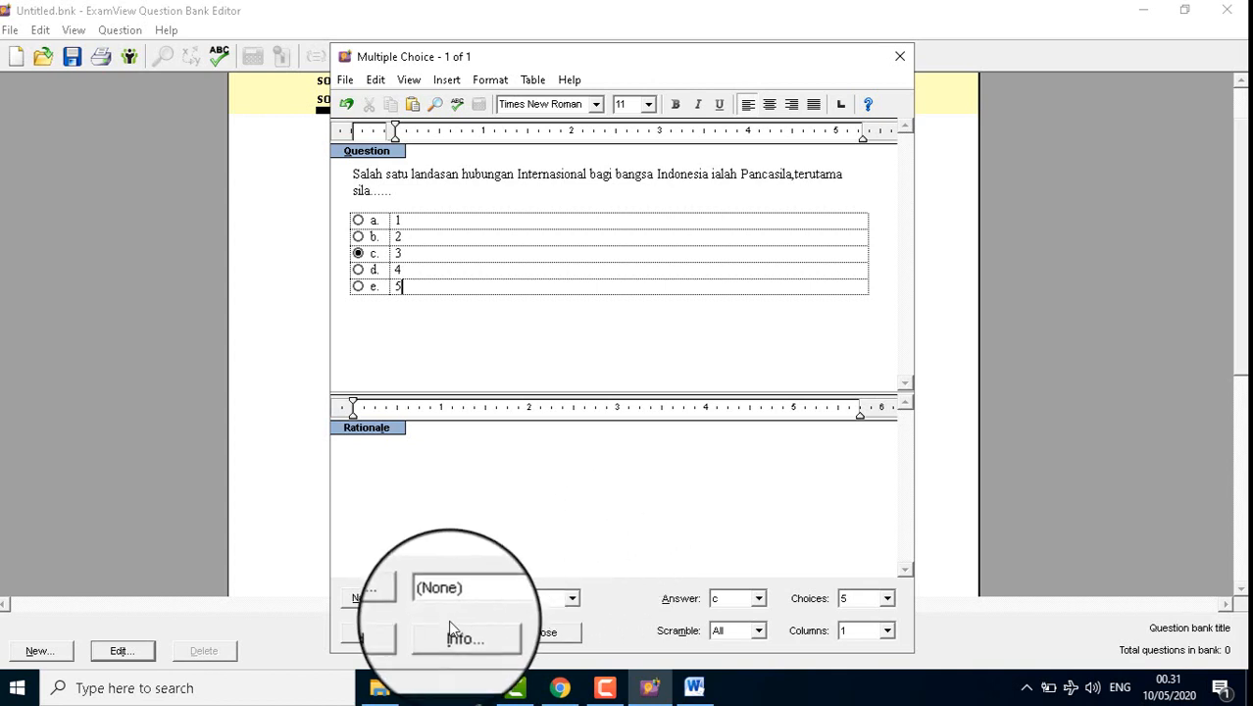
click(395, 631)
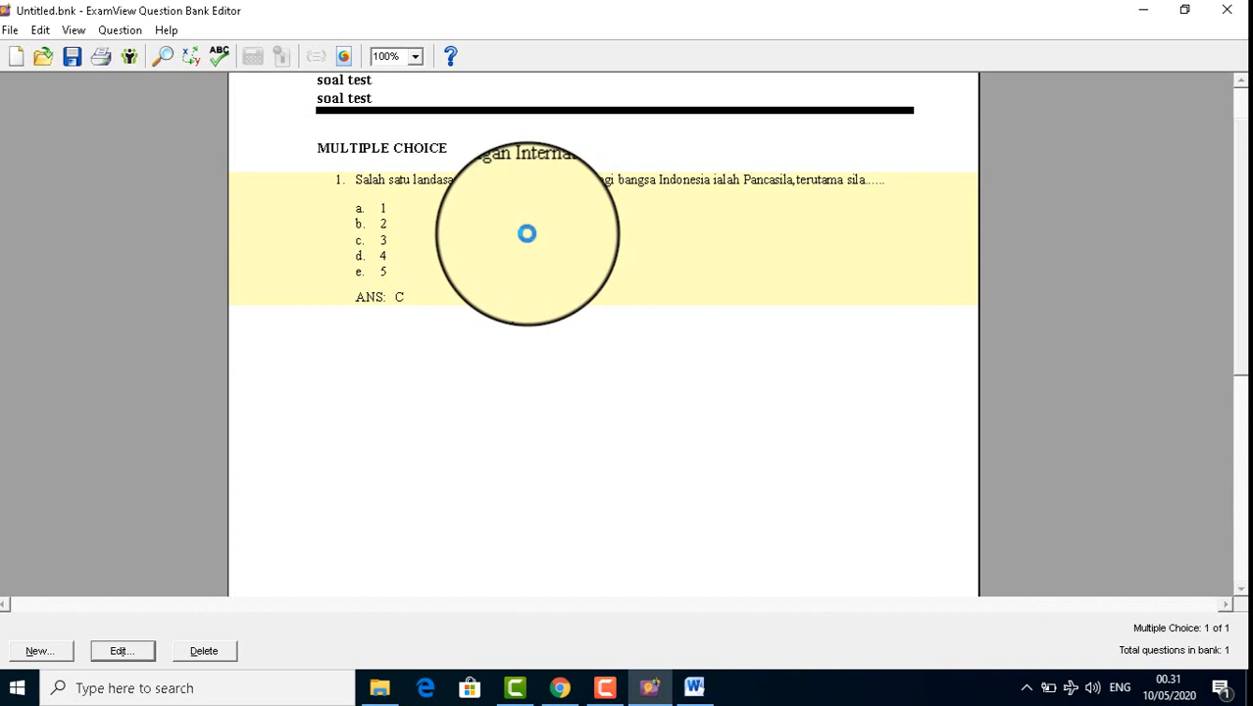
double_click(527, 233)
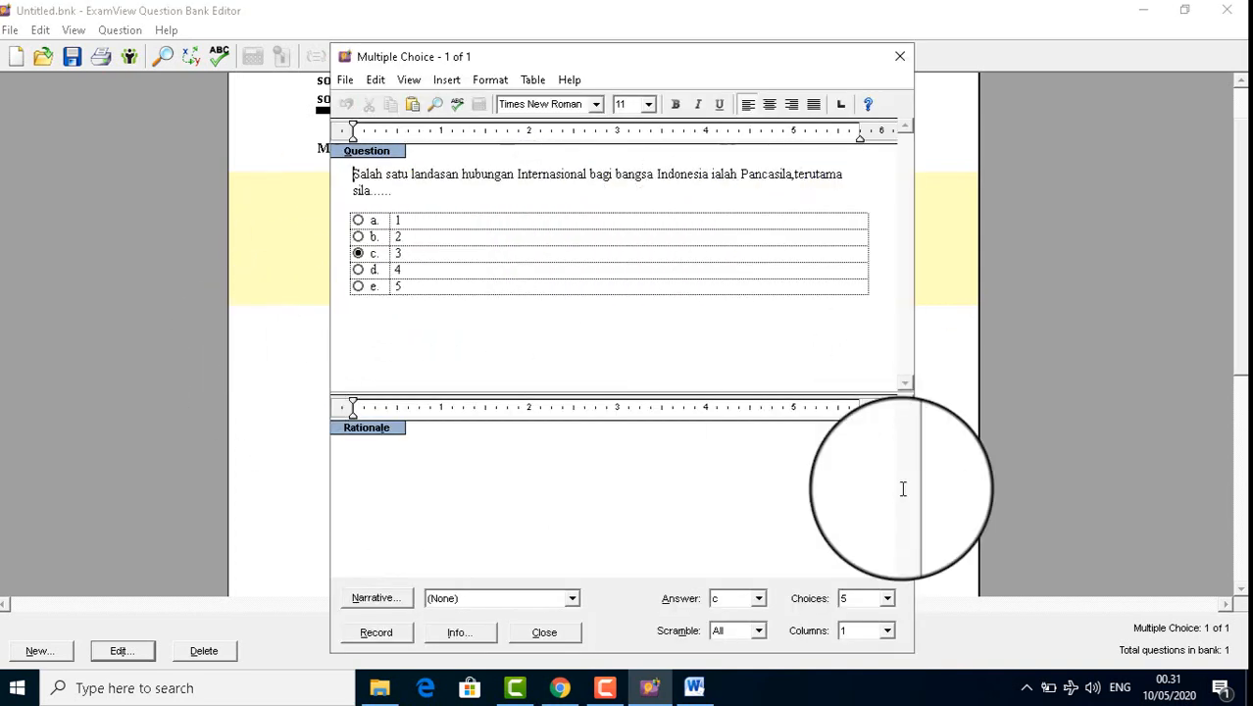
click(371, 633)
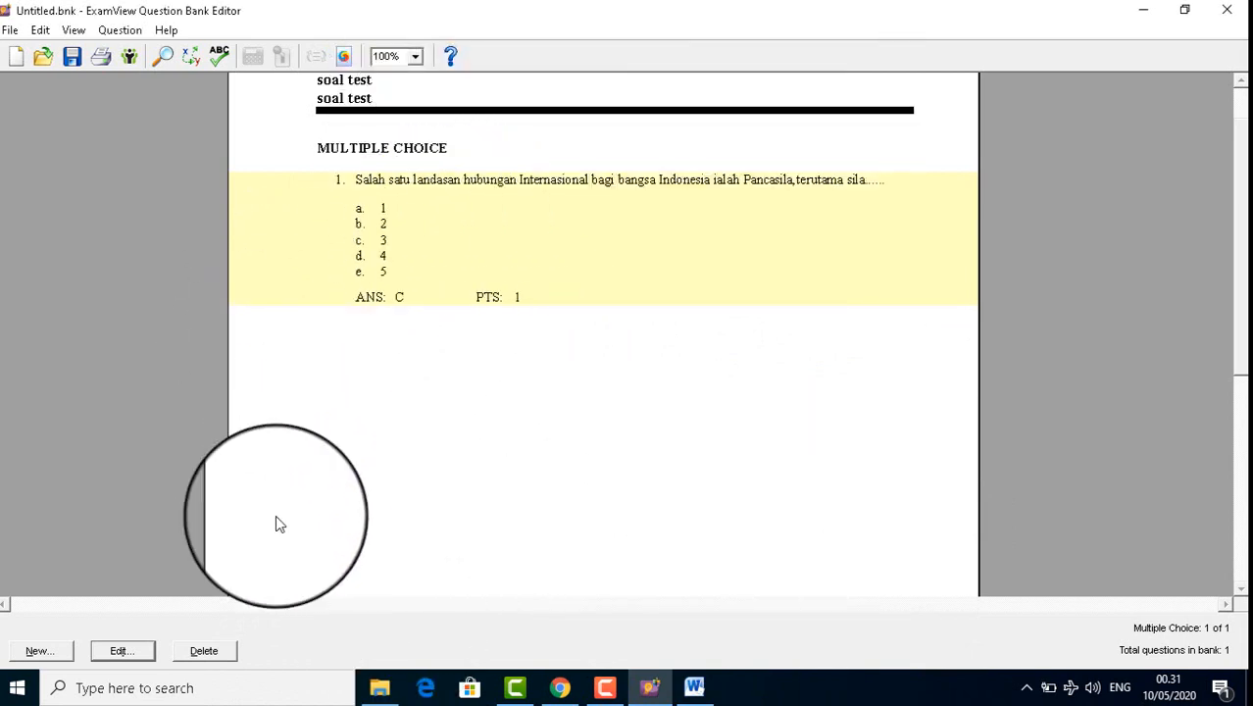
Step: Create a second multiple-choice question and open the Equation Editor for its question text
click(41, 650)
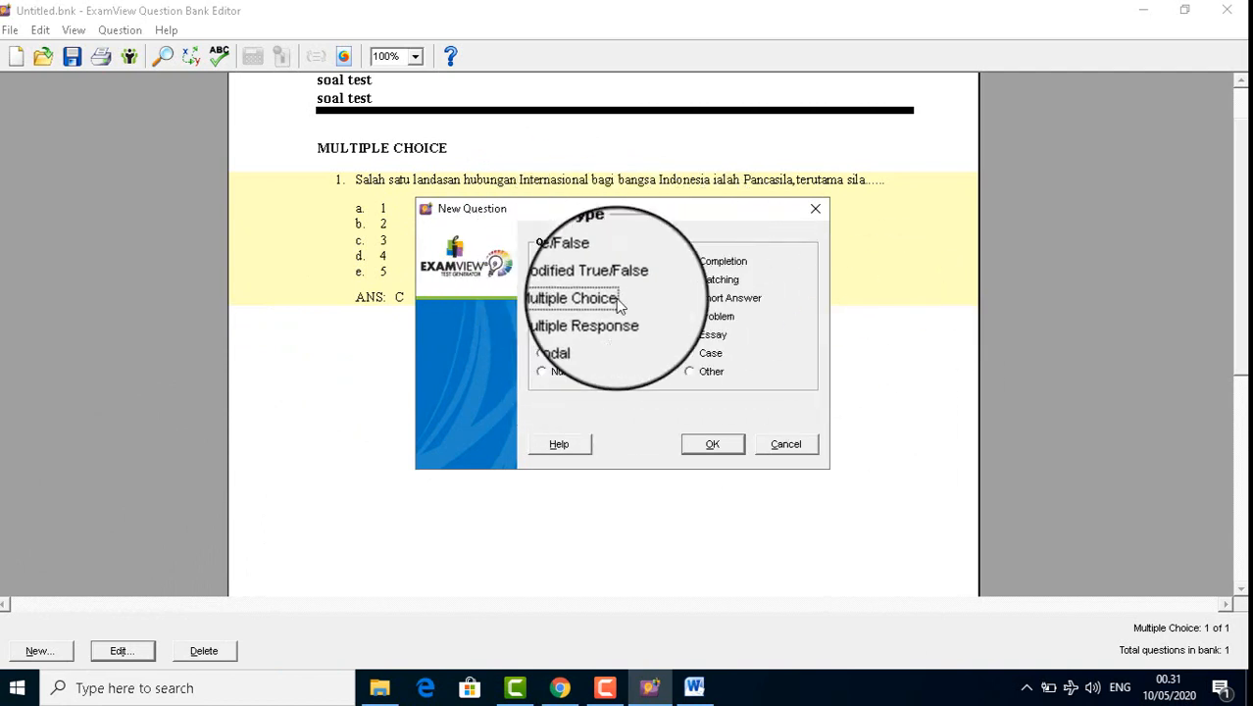
click(708, 444)
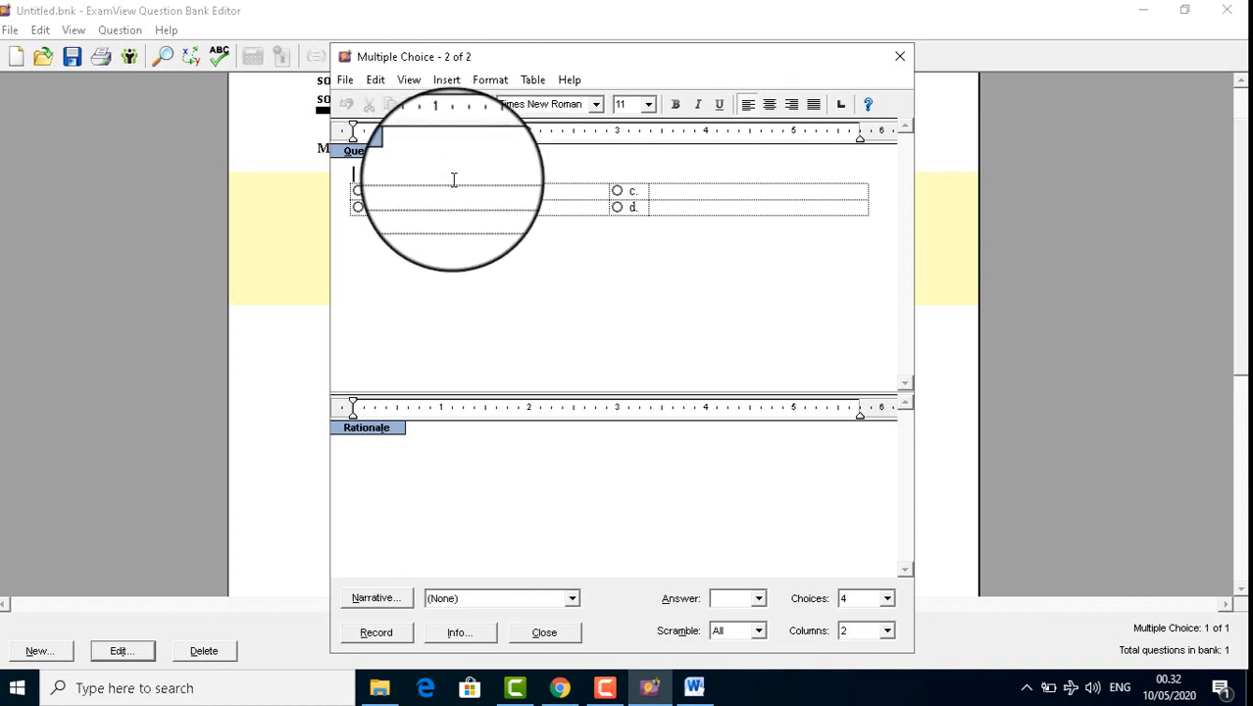
click(450, 85)
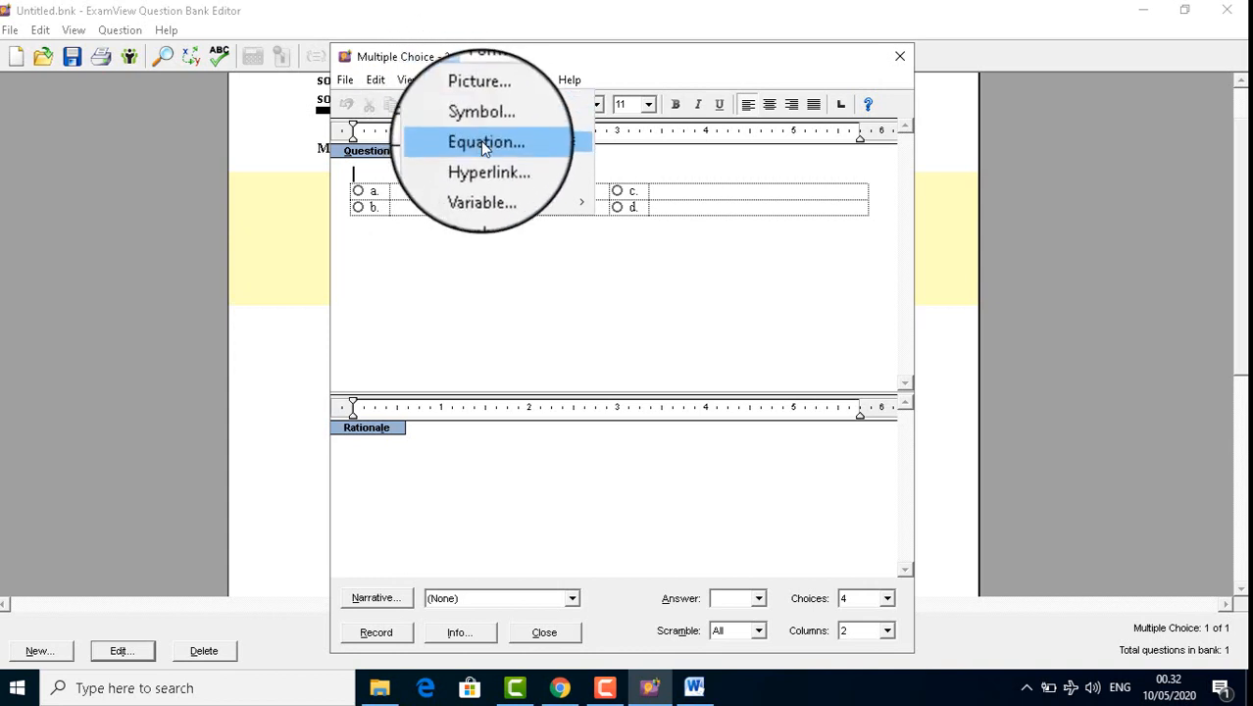
click(493, 142)
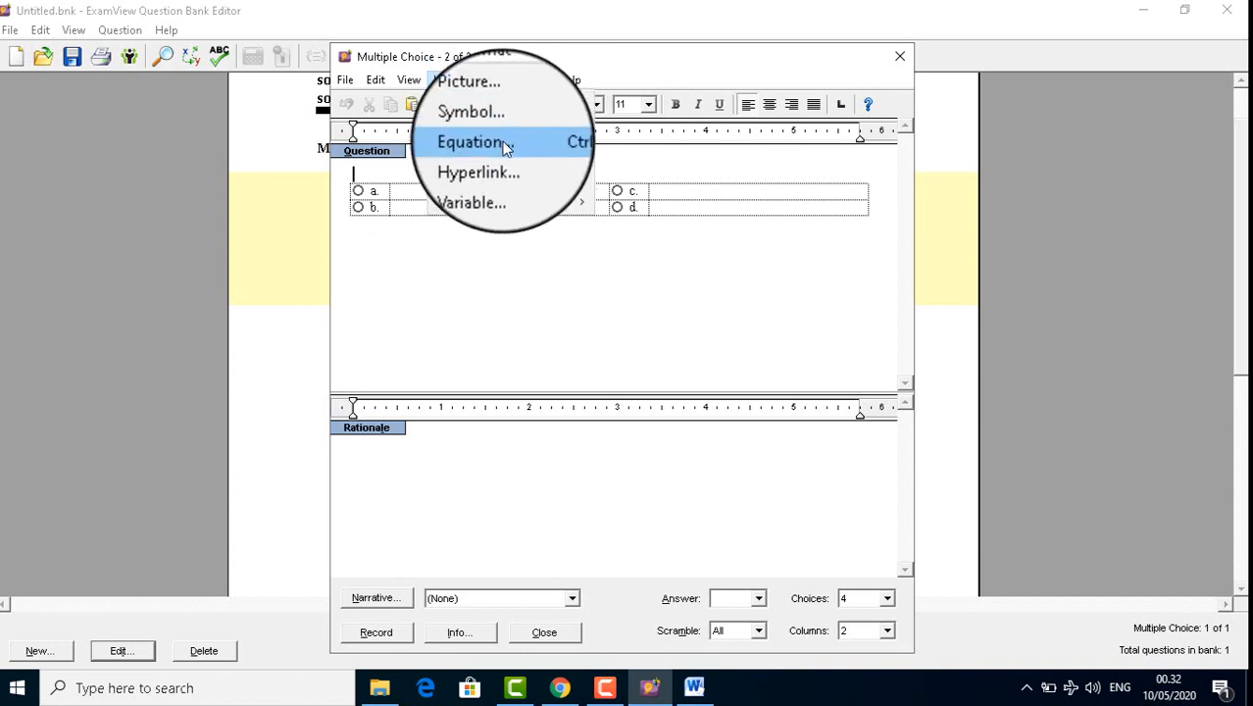
click(503, 143)
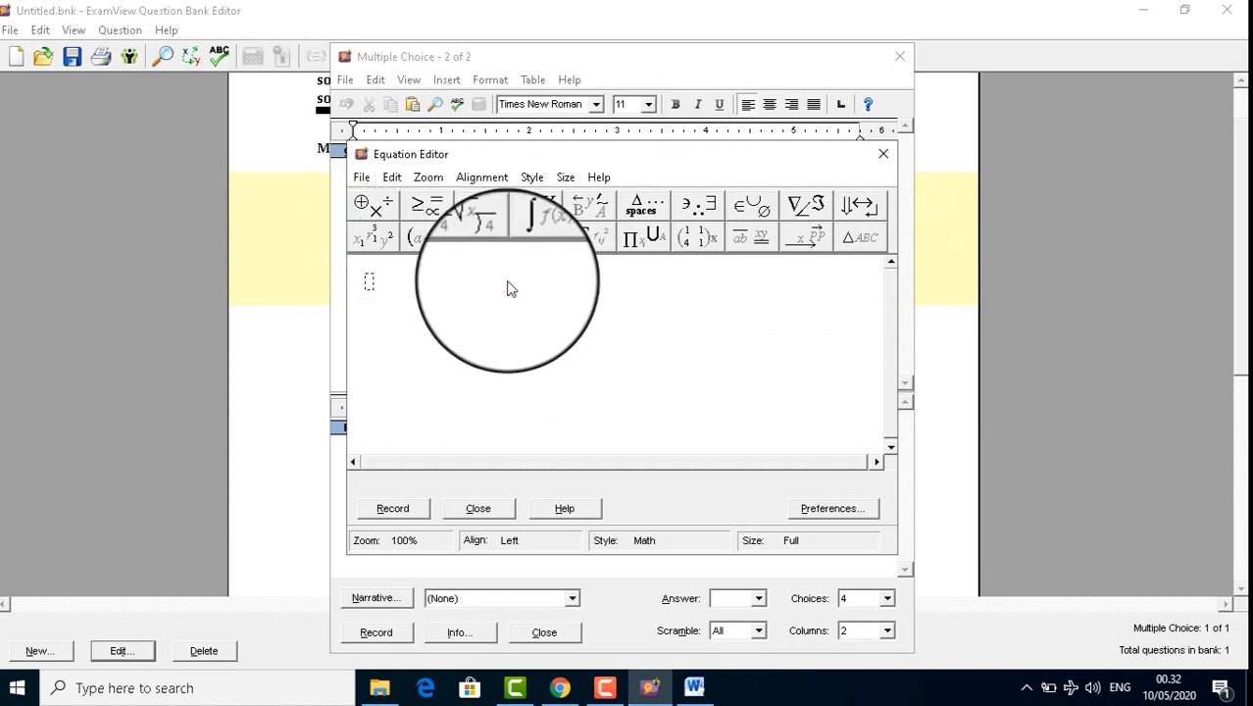
Step: Build an equation of A with left superscript 12 and left subscript 6, and record it into the question text
click(363, 237)
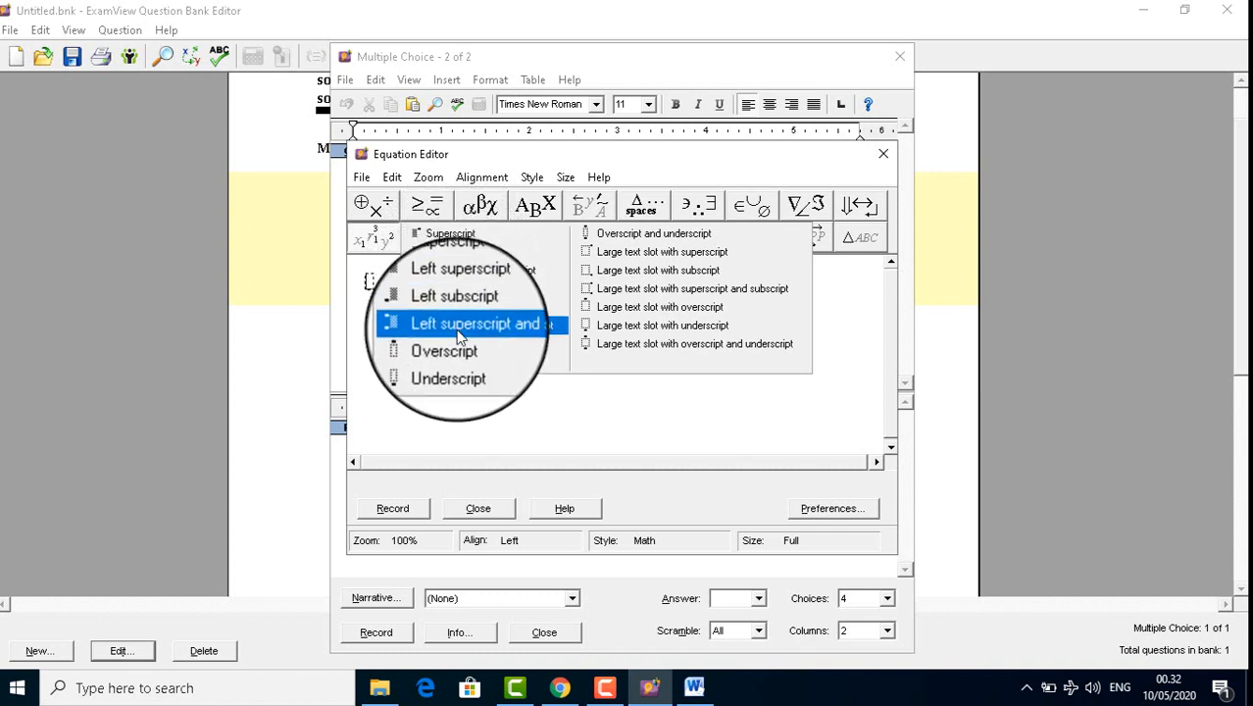
click(459, 334)
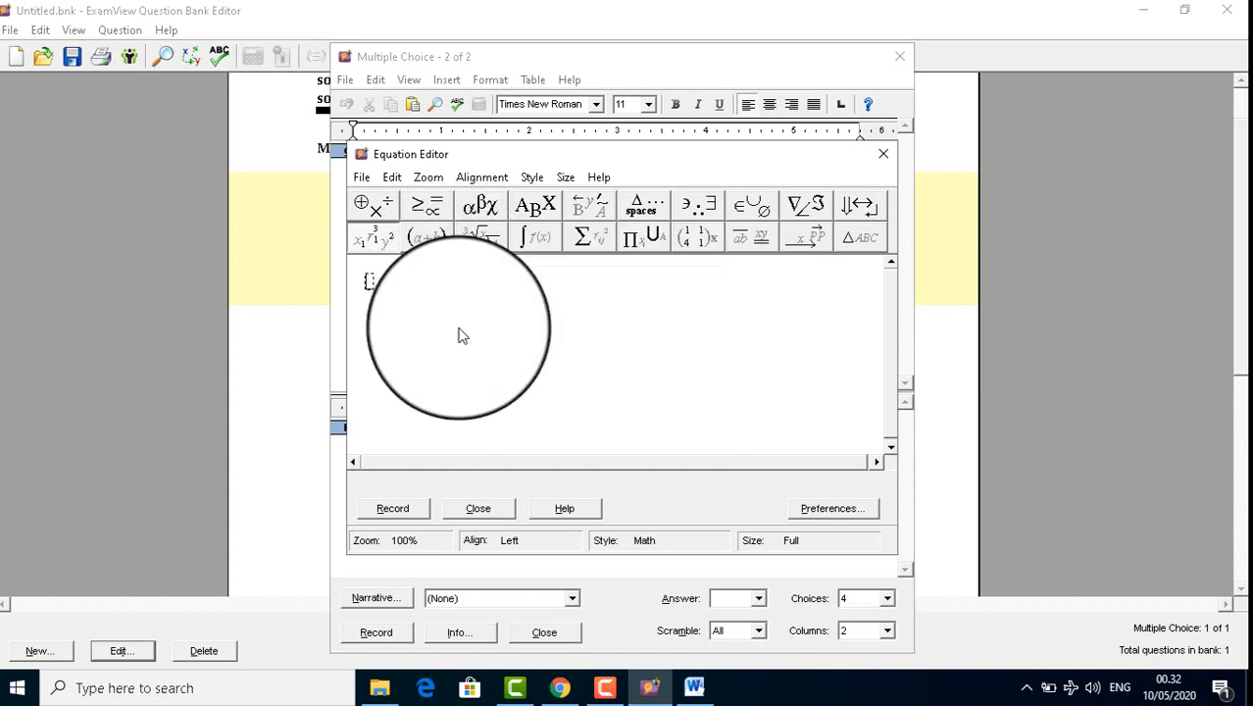
click(386, 285)
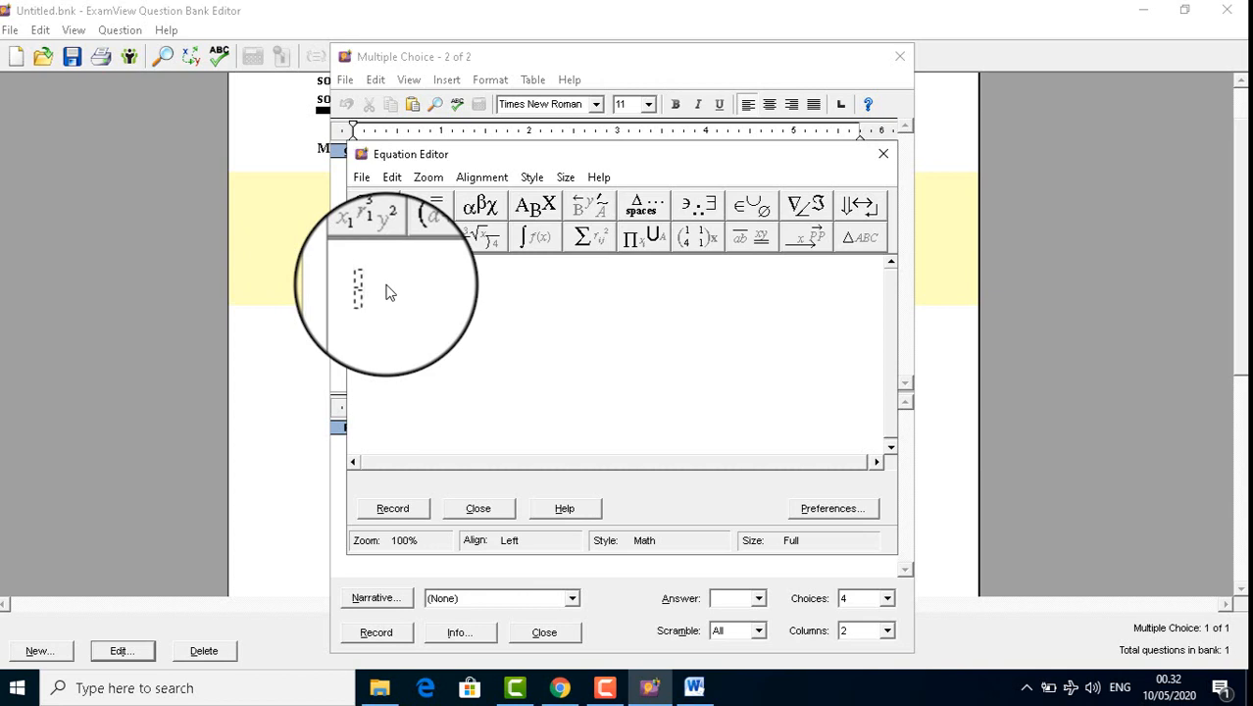
text(A)
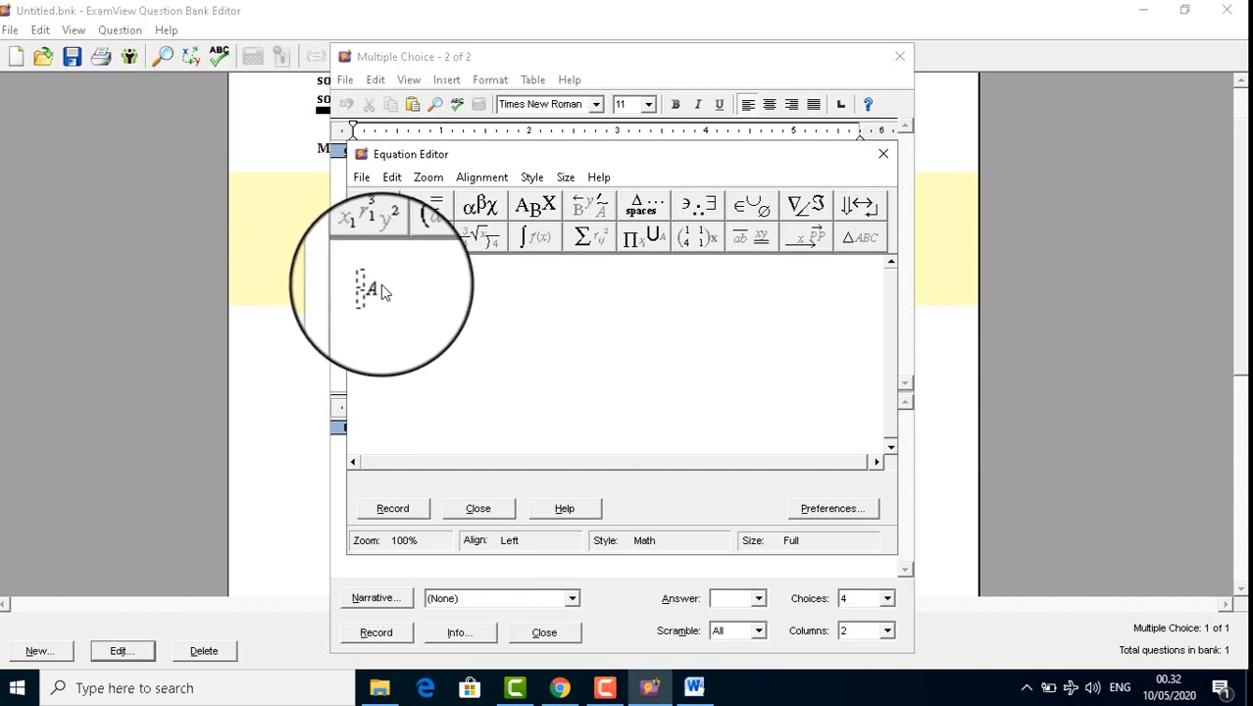
click(368, 281)
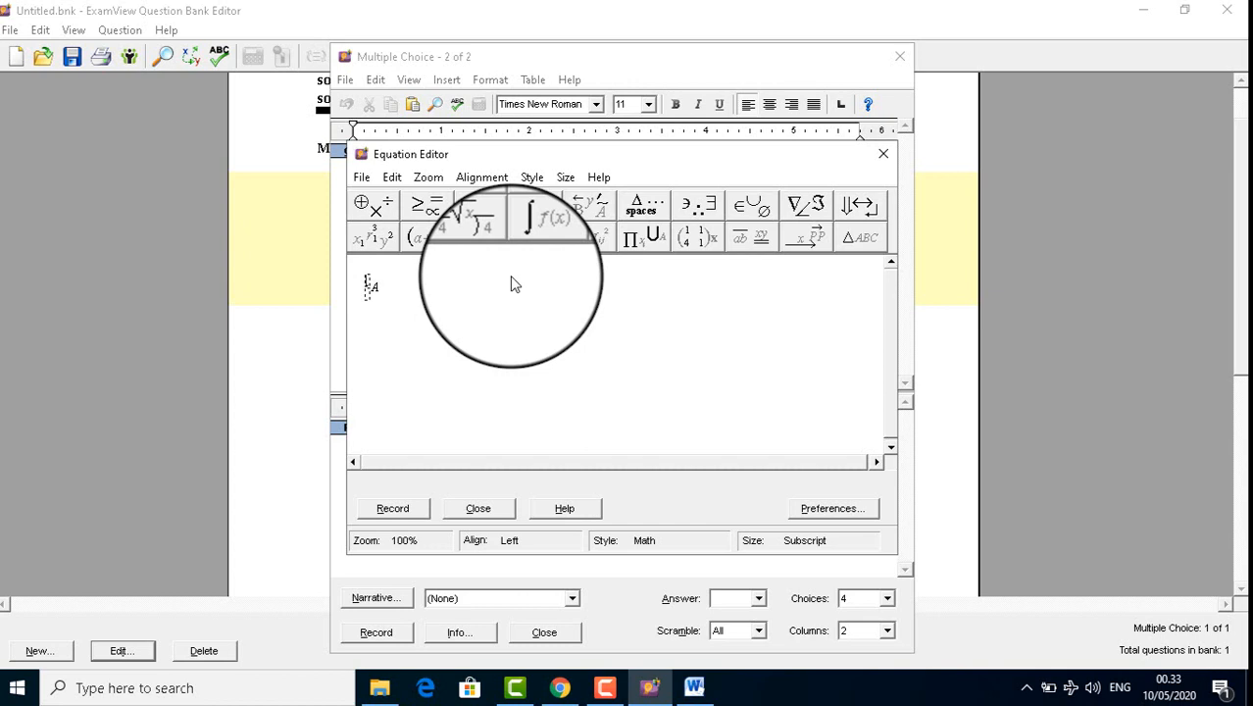
text(12)
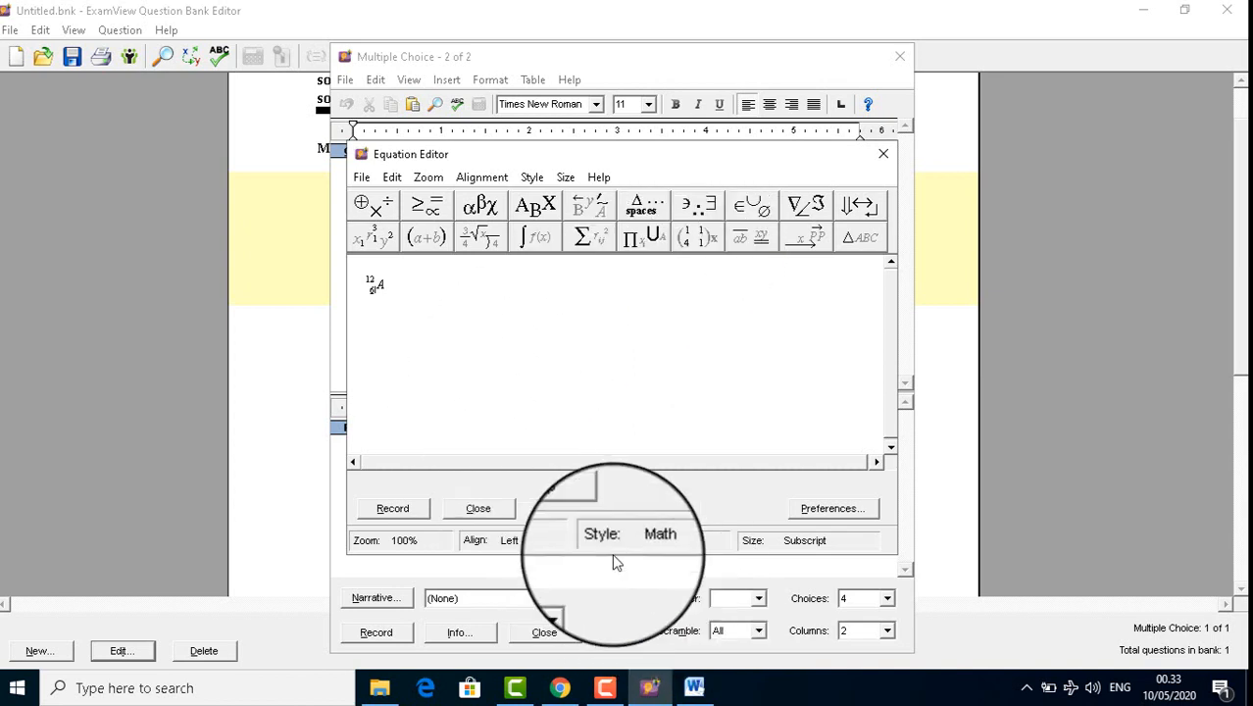
click(404, 516)
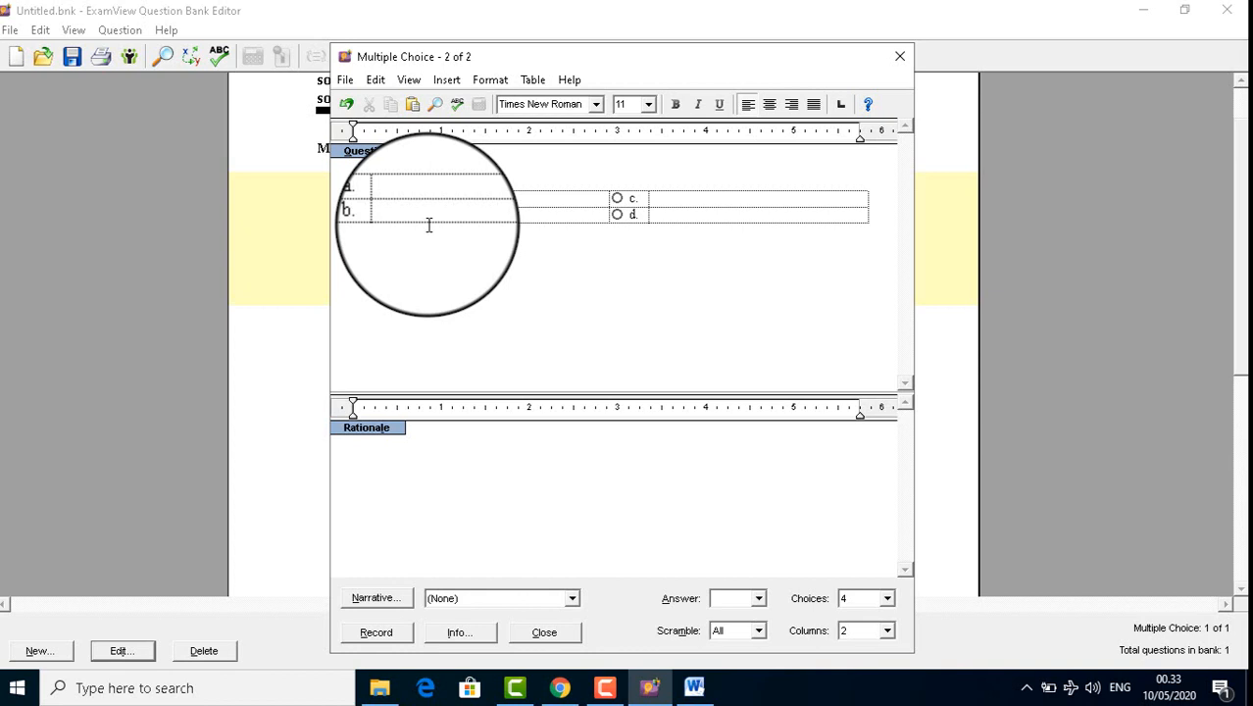
Step: Switch to File Explorer and open the PDF "Big Book Kimia SMA-4 (1)" from the Downloads folder
click(1148, 7)
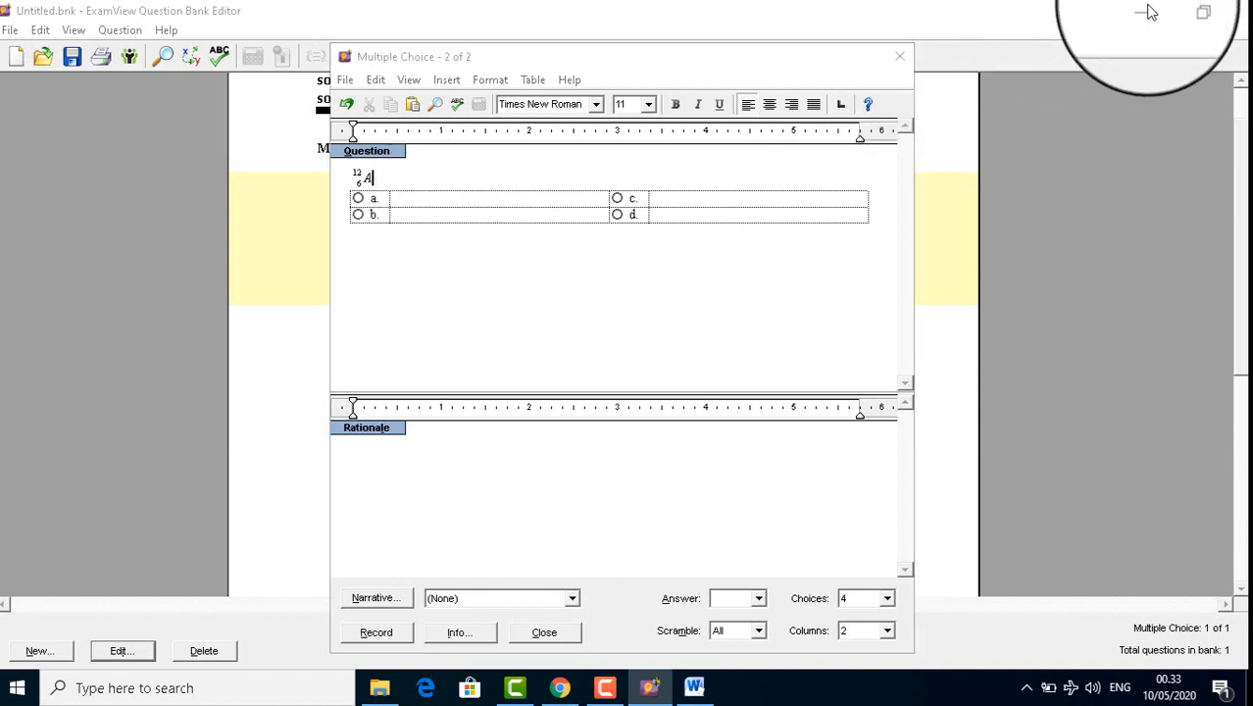
click(4, 691)
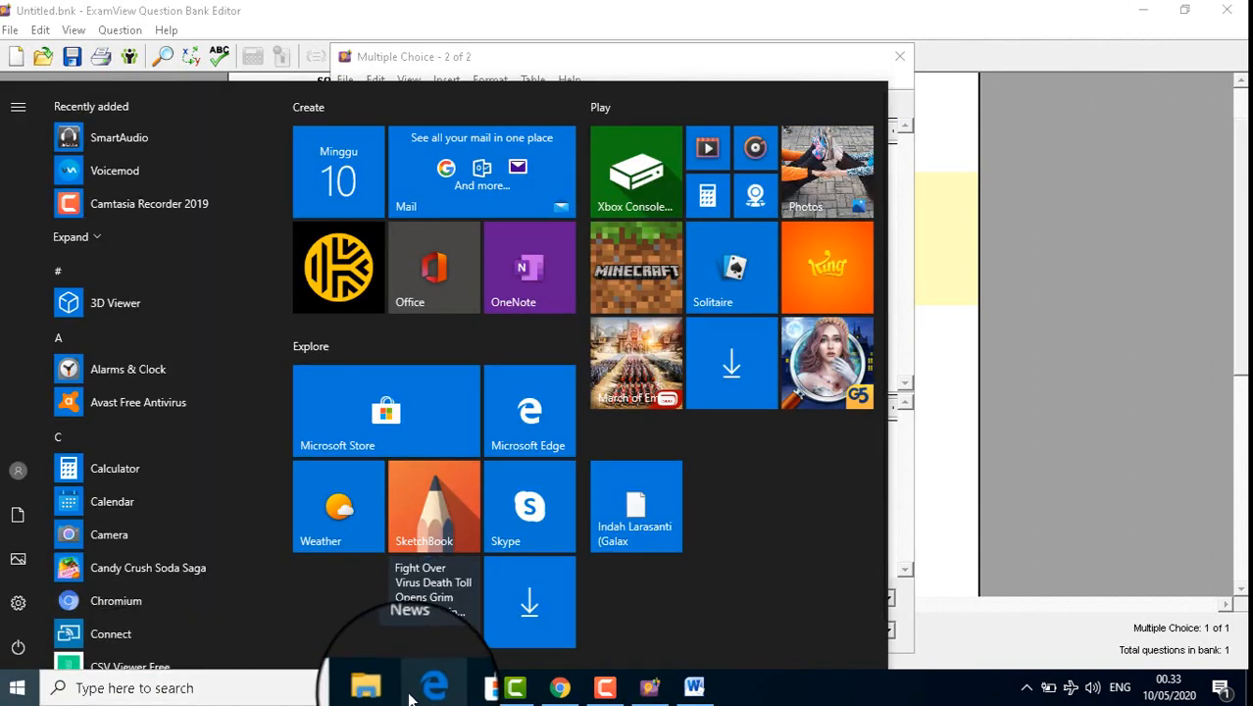
click(379, 687)
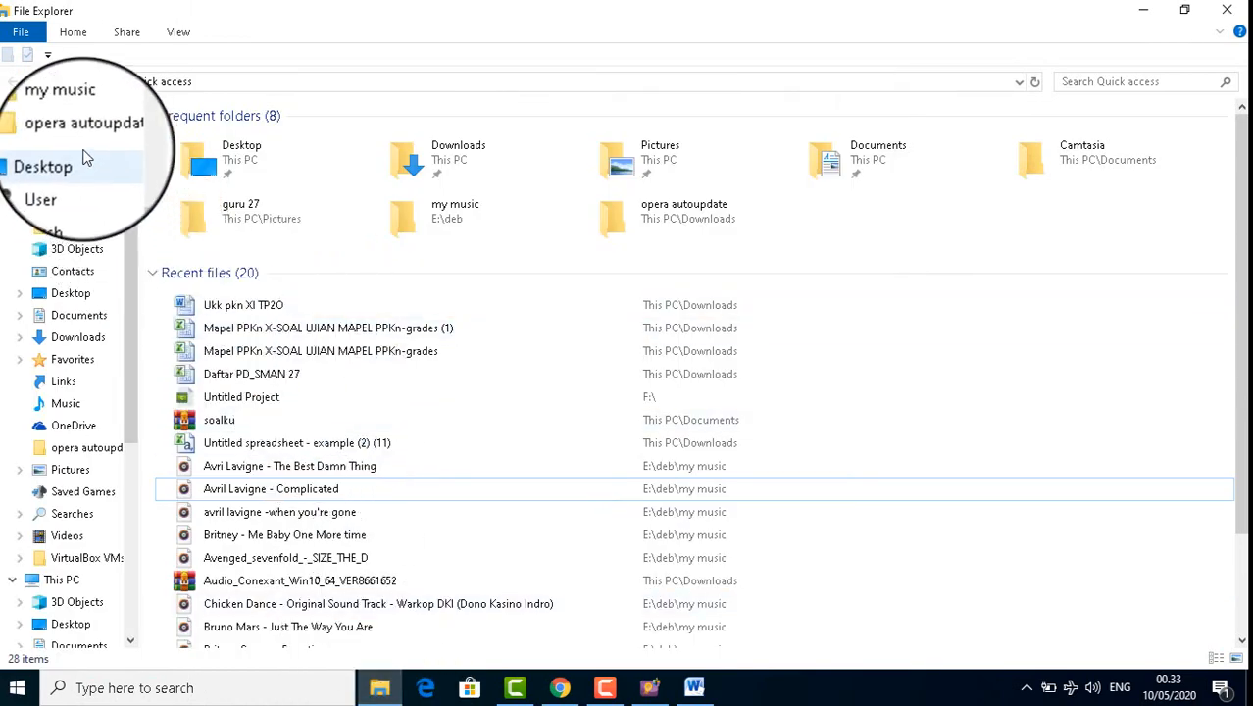
scroll(125, 240, up, 3)
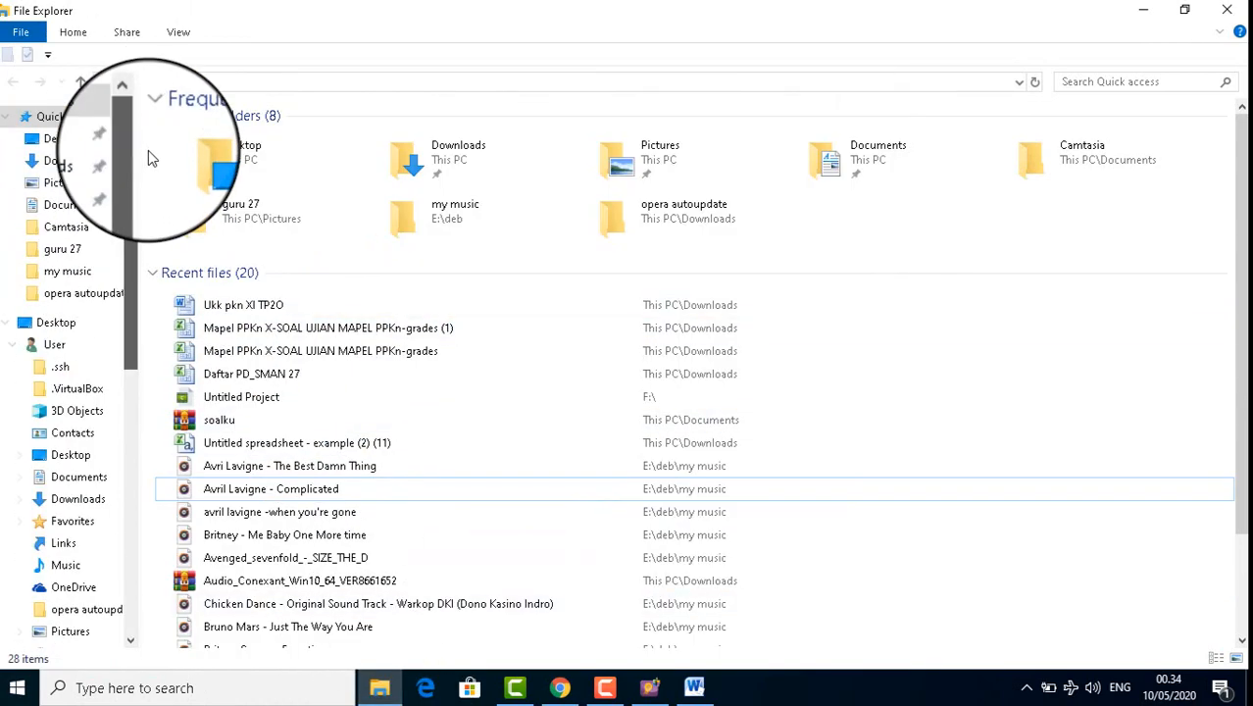
click(87, 163)
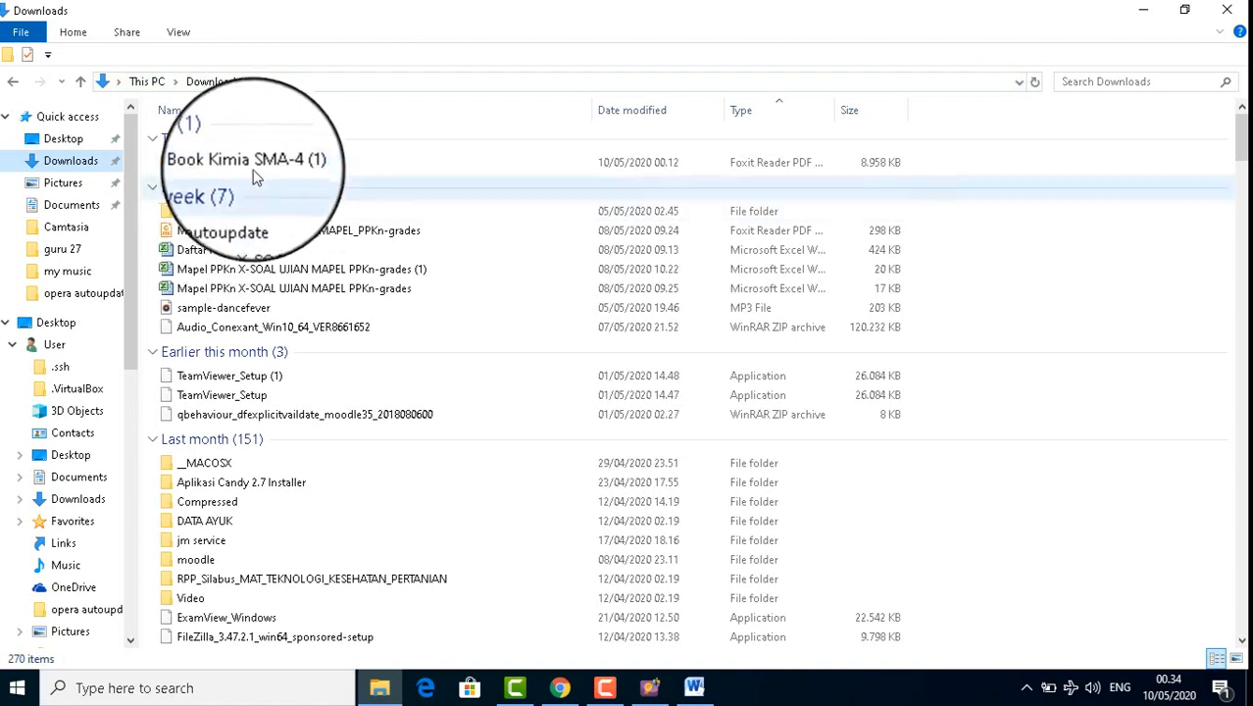
click(259, 169)
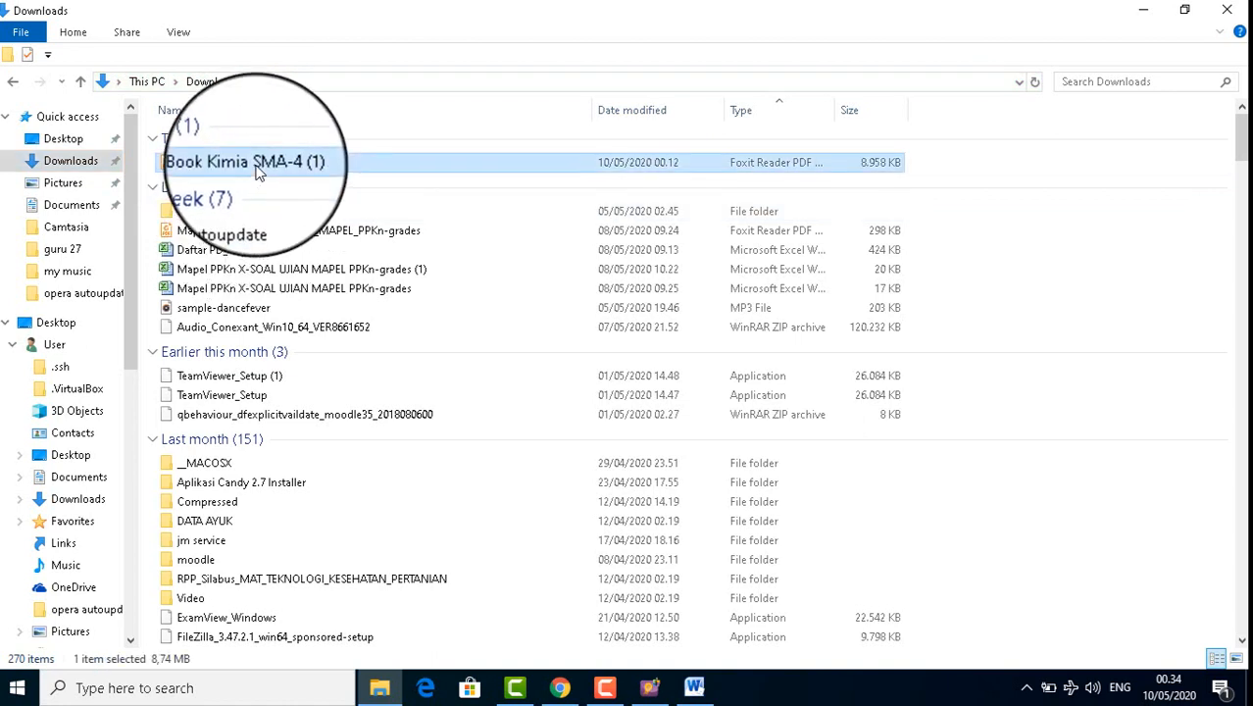
right_click(259, 172)
click(322, 188)
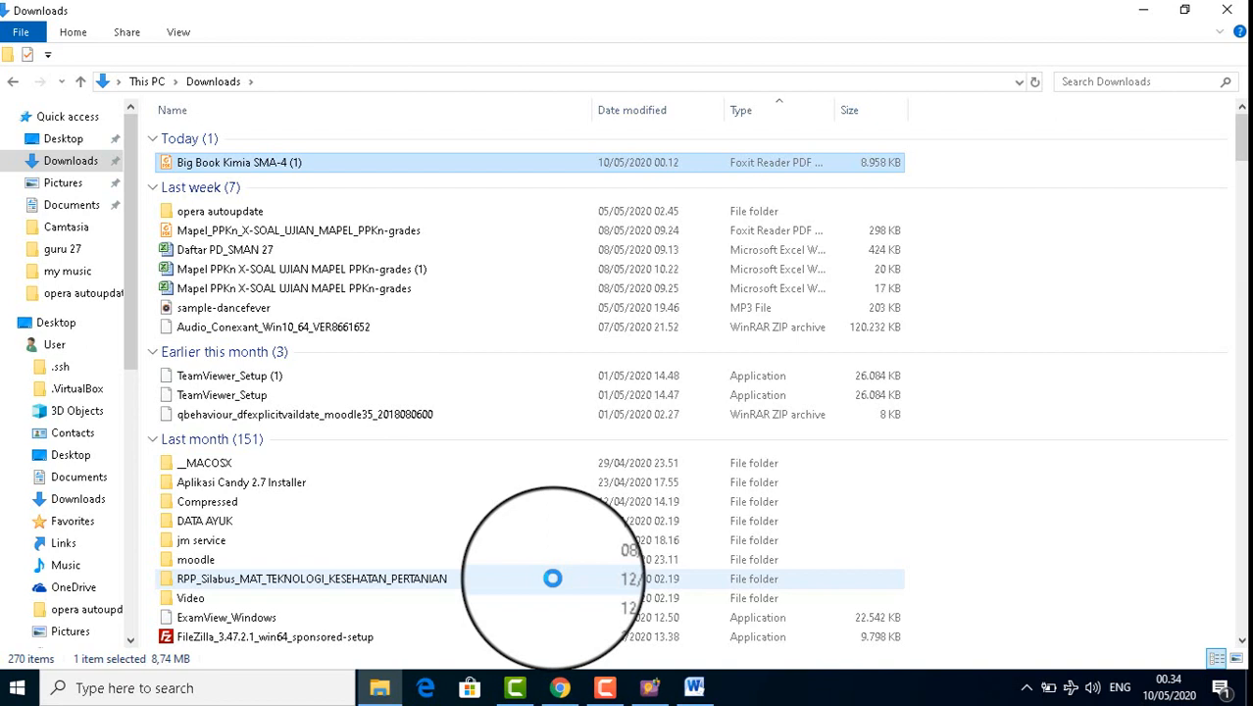
double_click(194, 169)
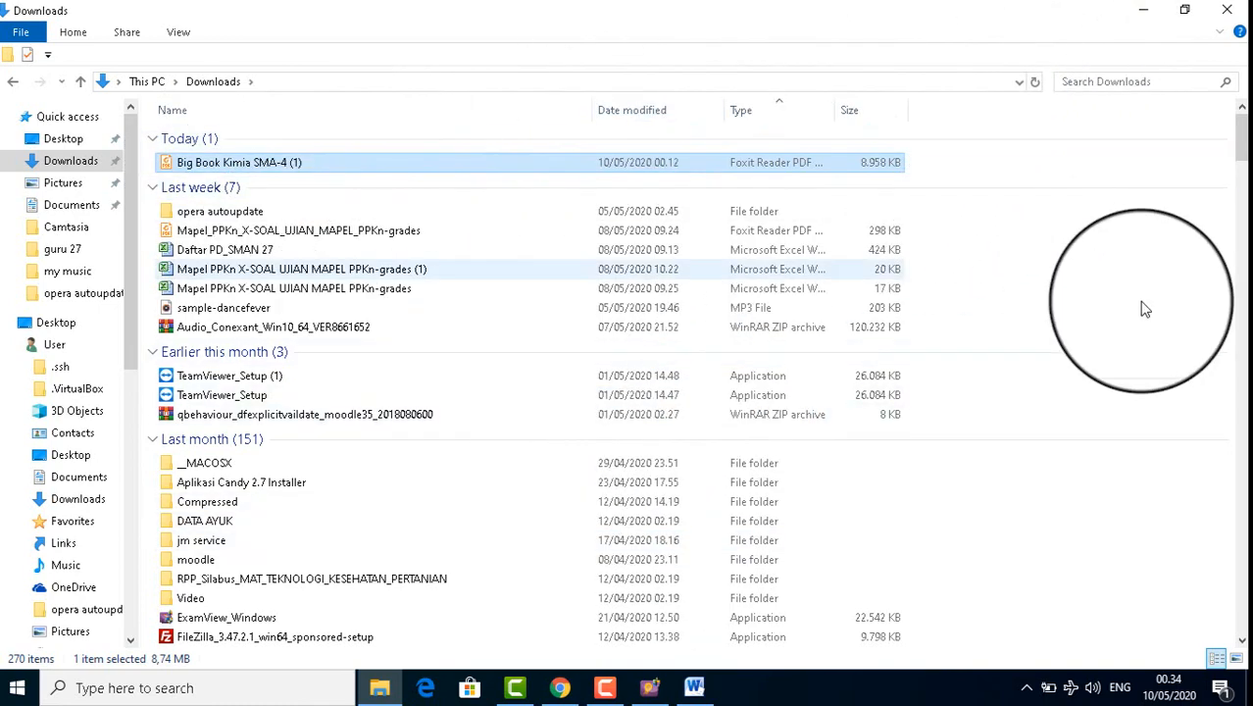
click(1143, 10)
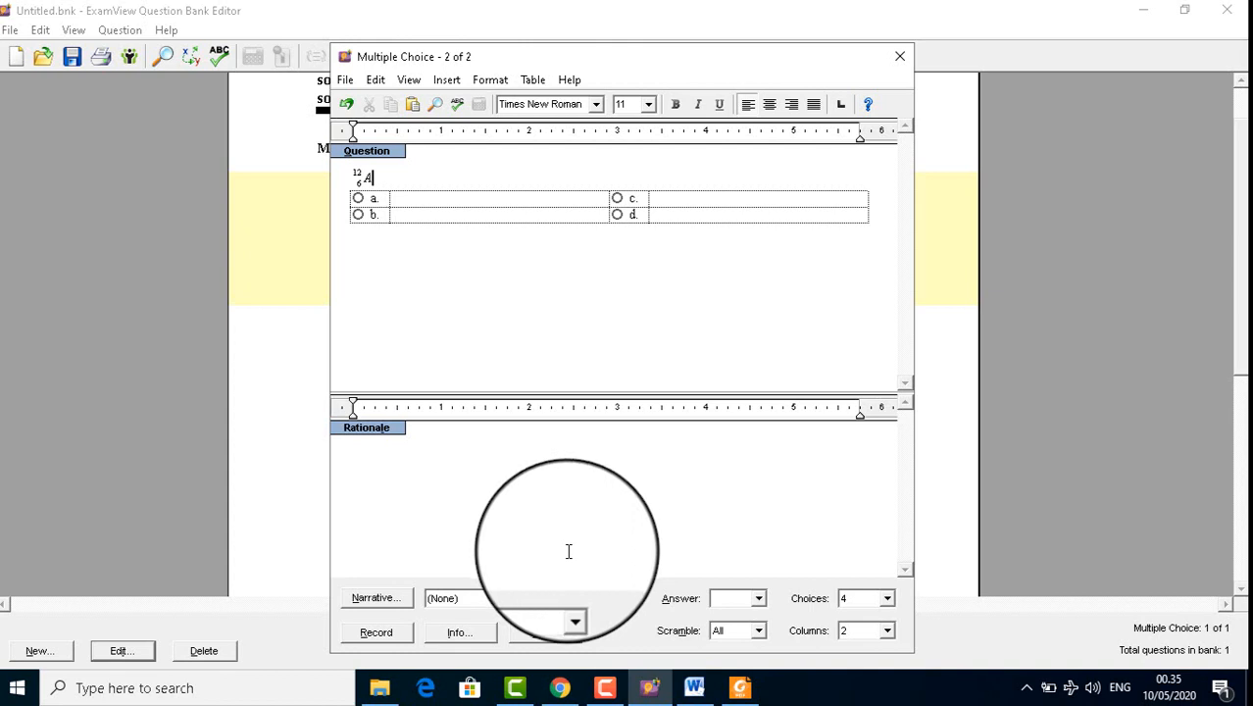
Step: Switch to Foxit Reader and look through the chemistry book from the cover to page 11 for question material
click(743, 690)
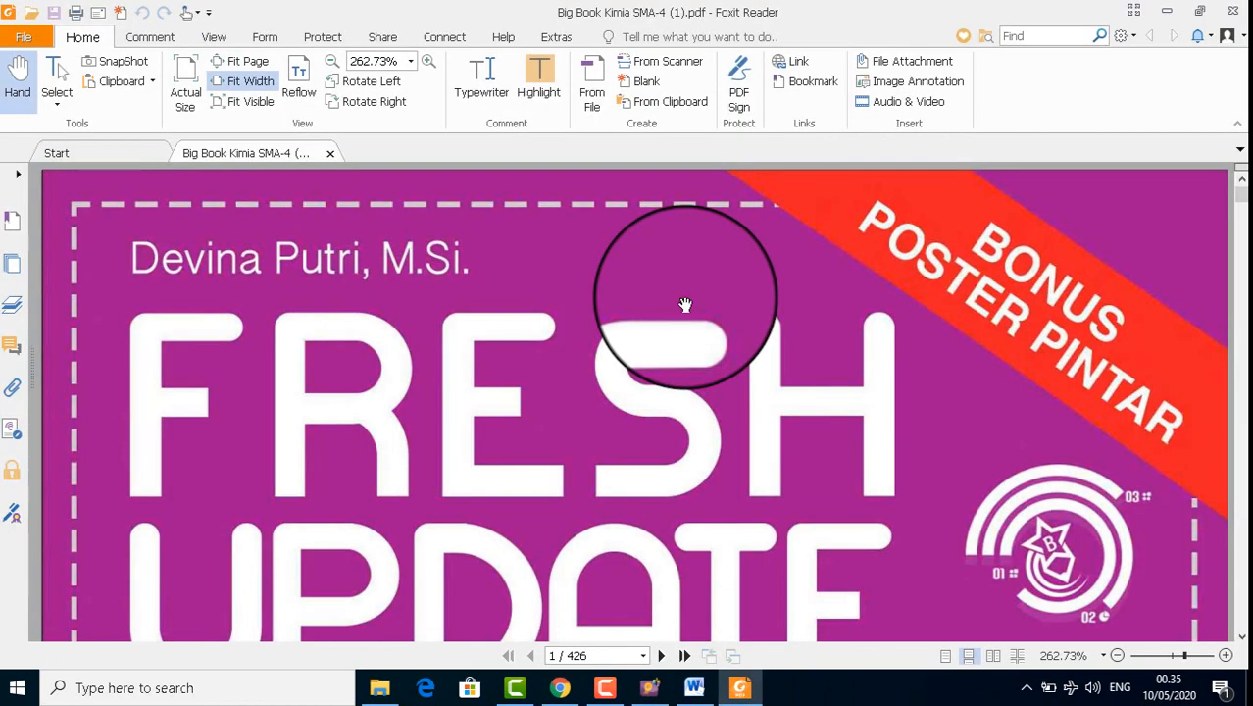
scroll(683, 334, down, 3)
scroll(679, 359, down, 15)
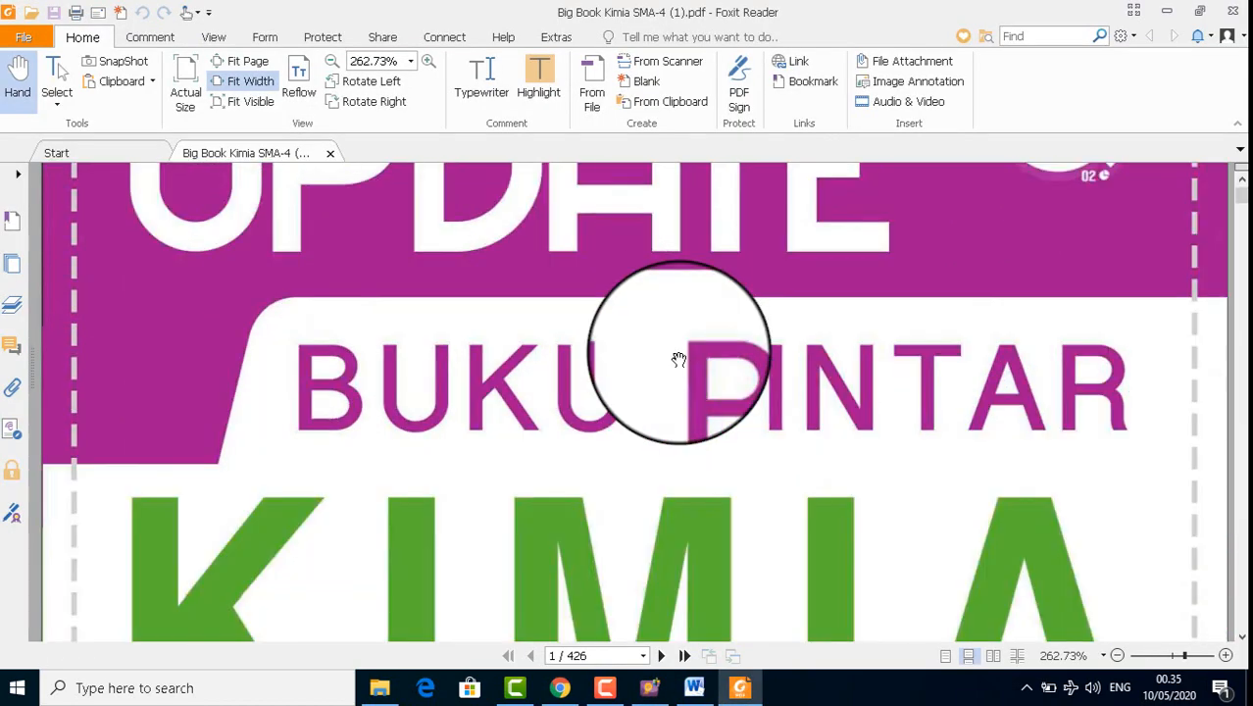
scroll(679, 359, down, 15)
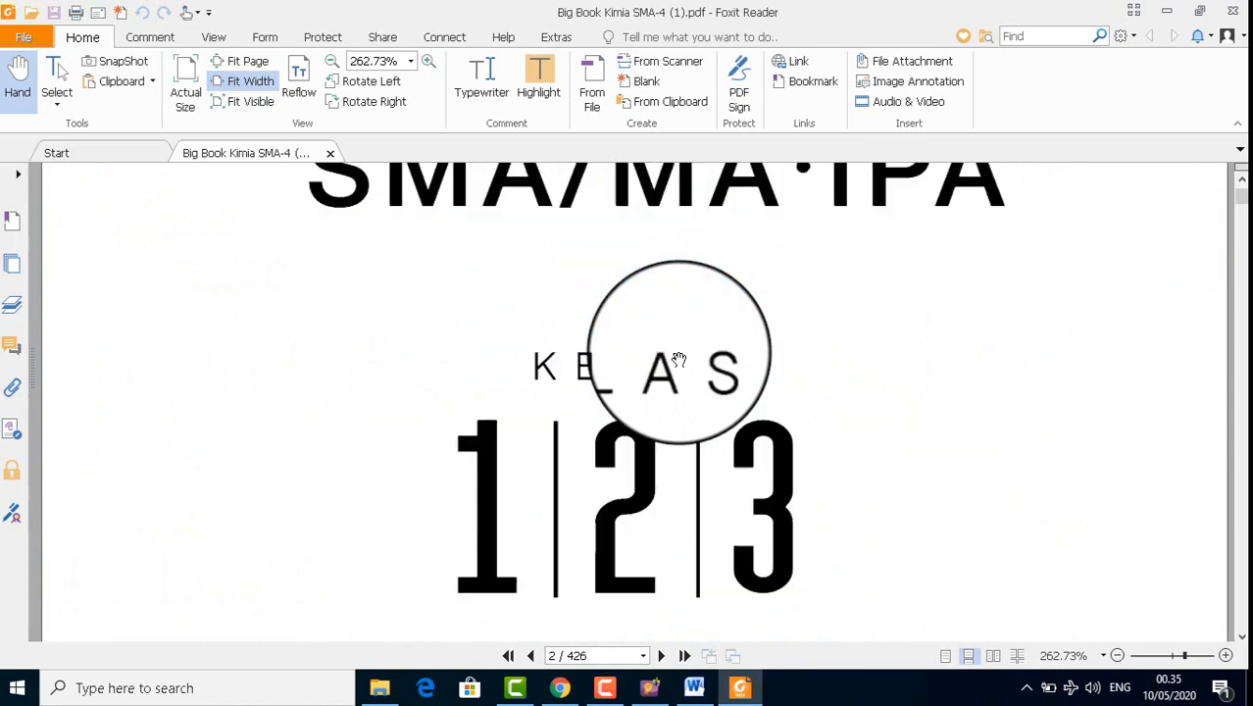
scroll(678, 360, down, 15)
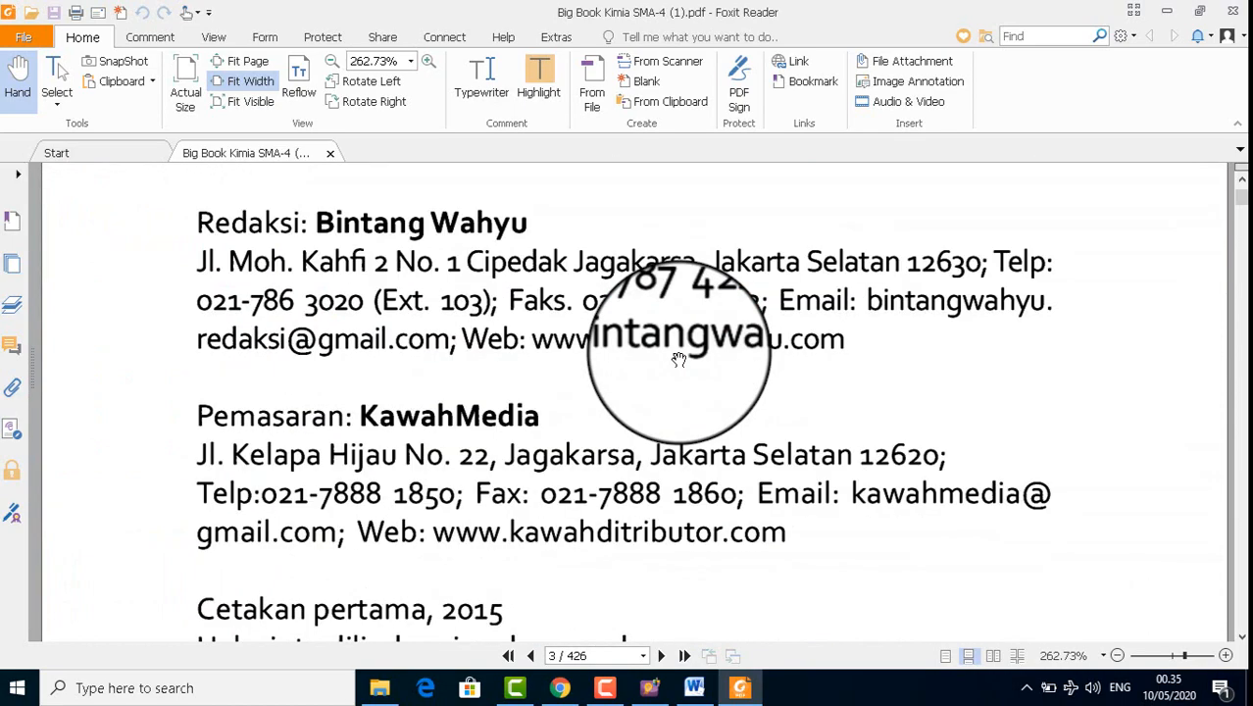
scroll(678, 360, down, 15)
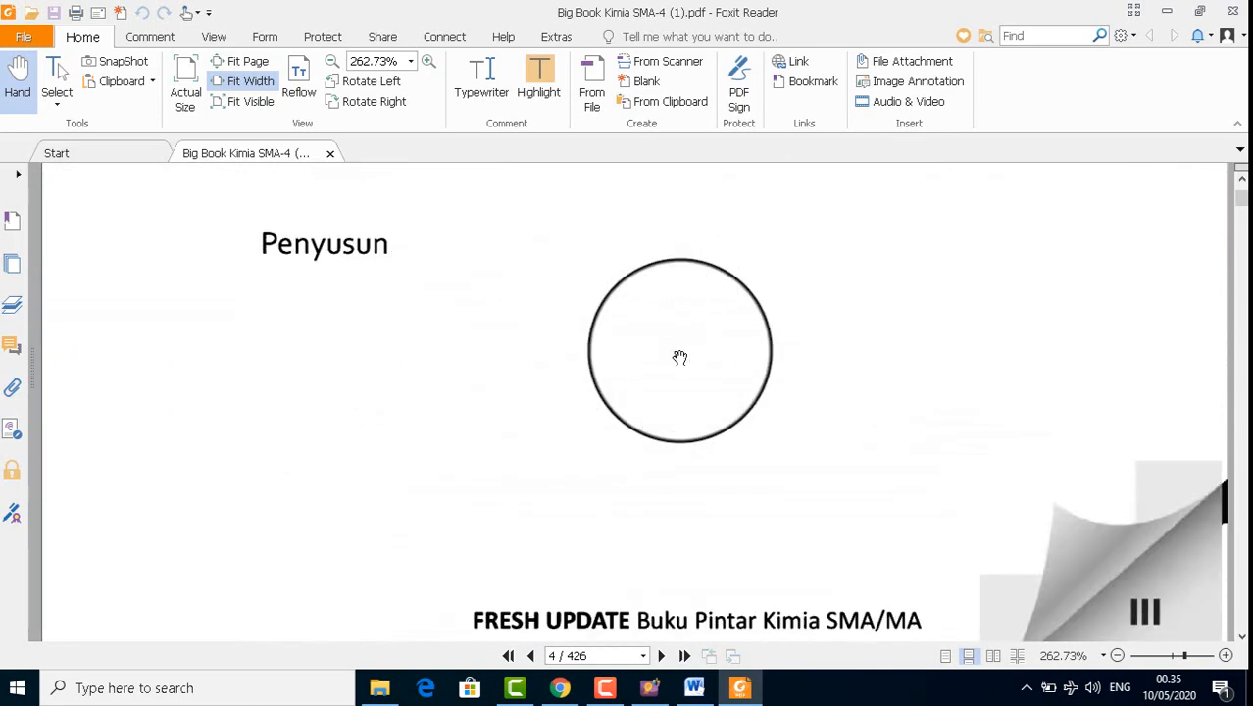
scroll(681, 354, down, 15)
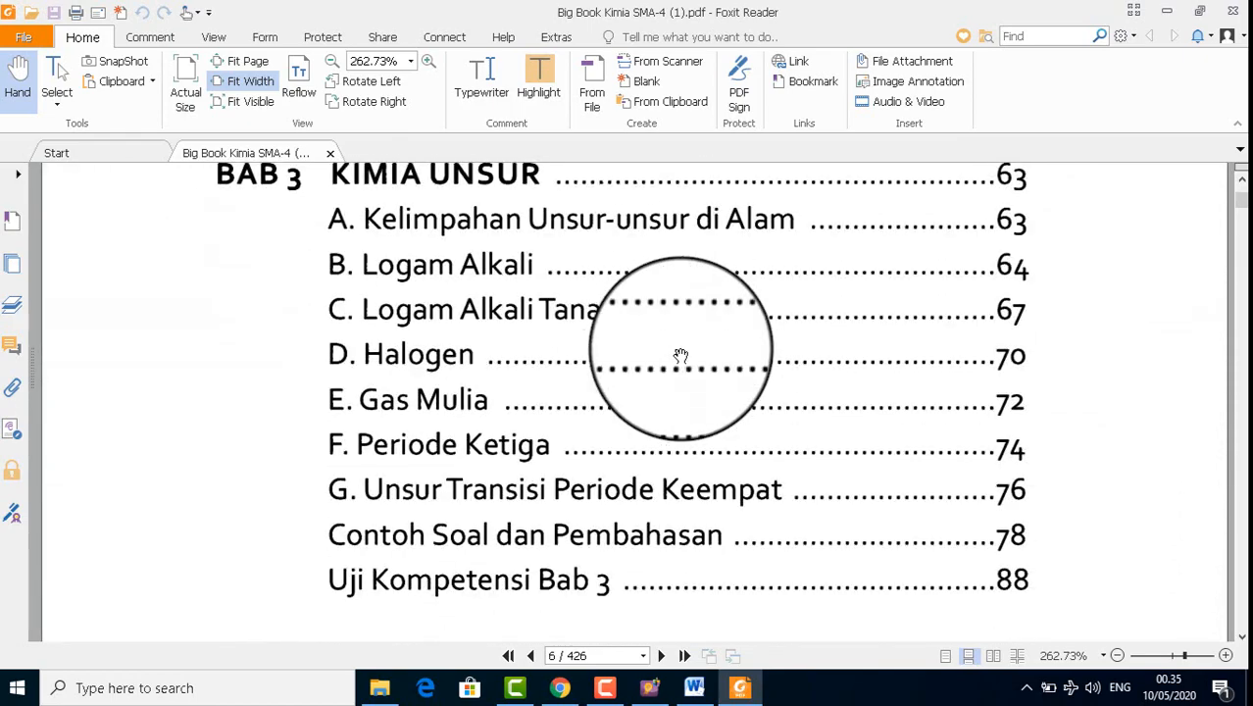
scroll(682, 351, down, 15)
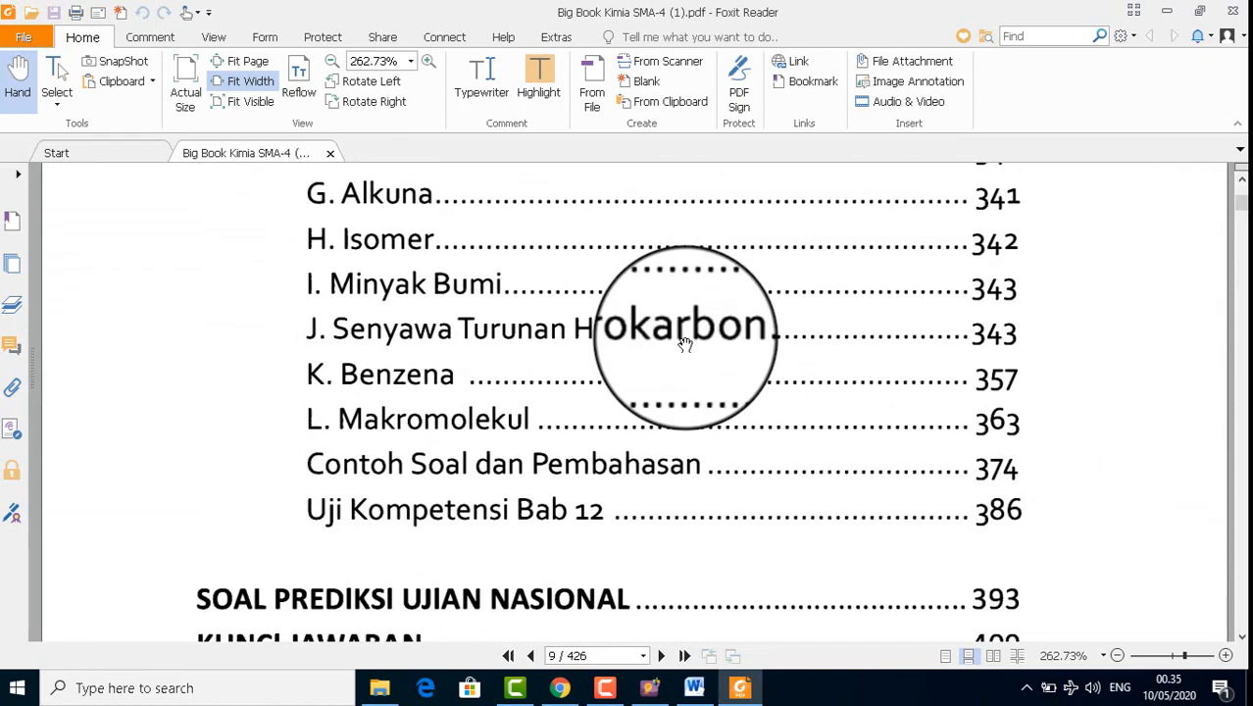
scroll(685, 343, down, 8)
scroll(684, 343, down, 12)
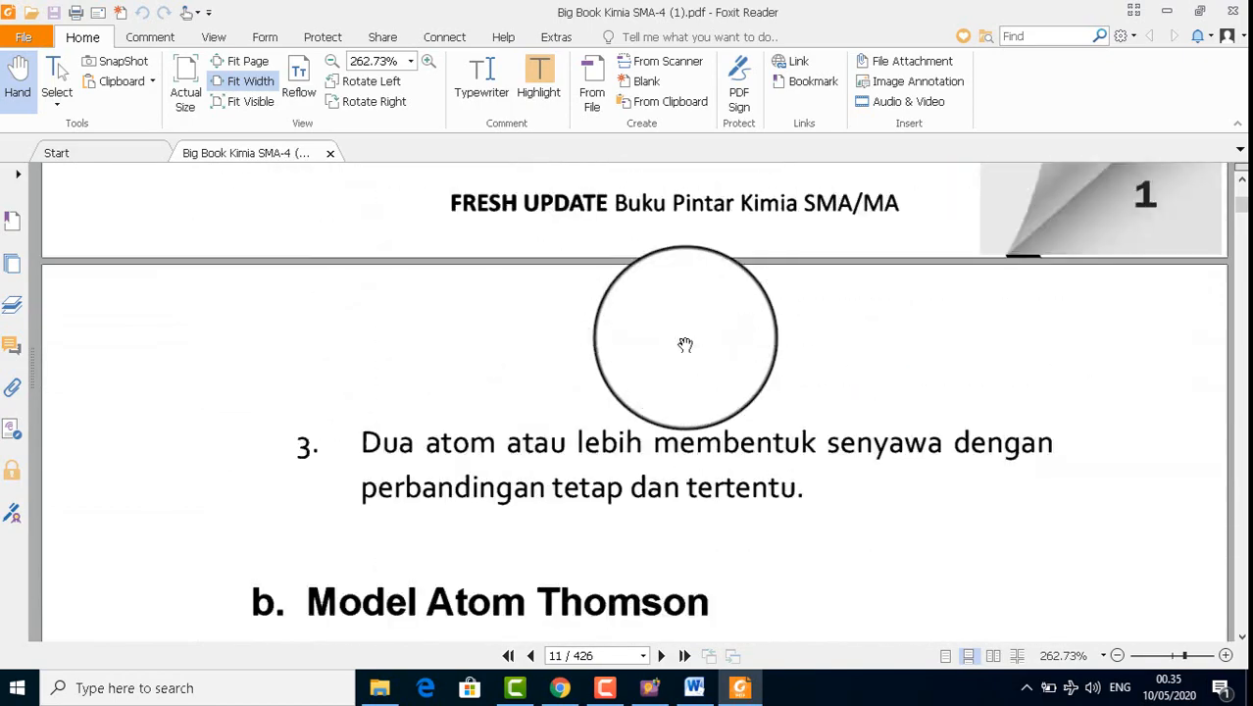
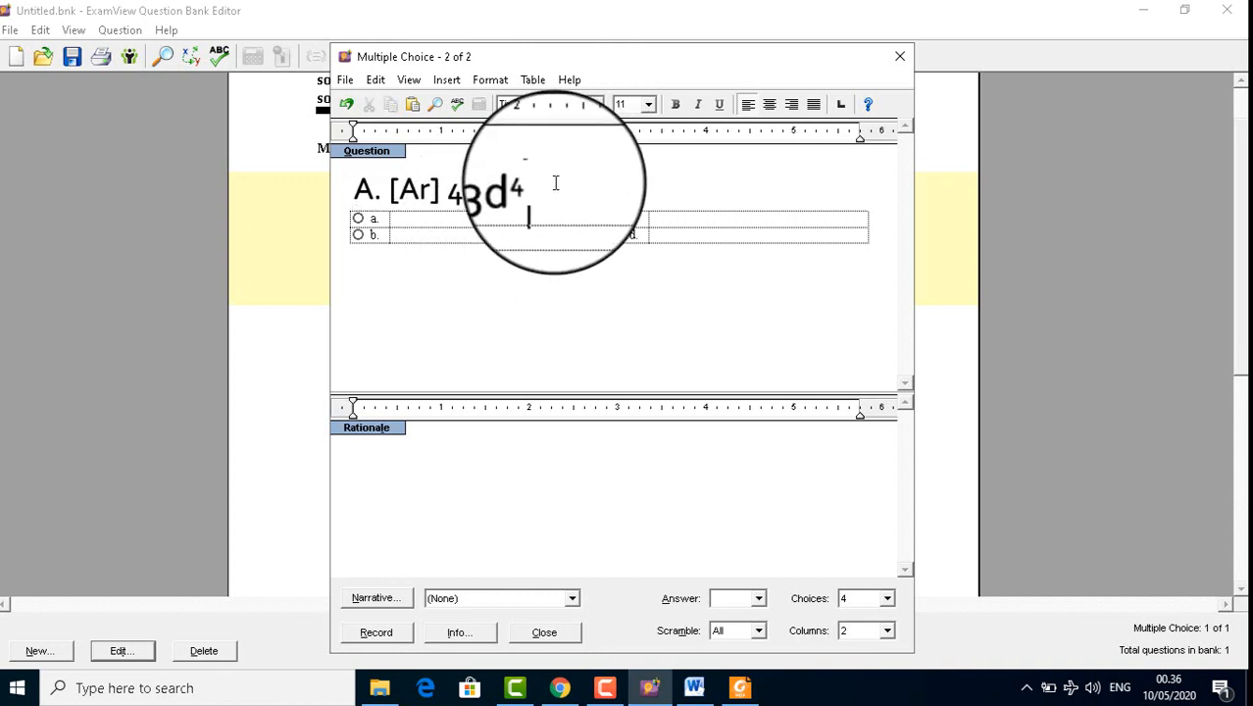
Step: Replace the content of the second question with the text "bagian mana yang dikenal dengan neurit?" followed by a new line
key(Delete)
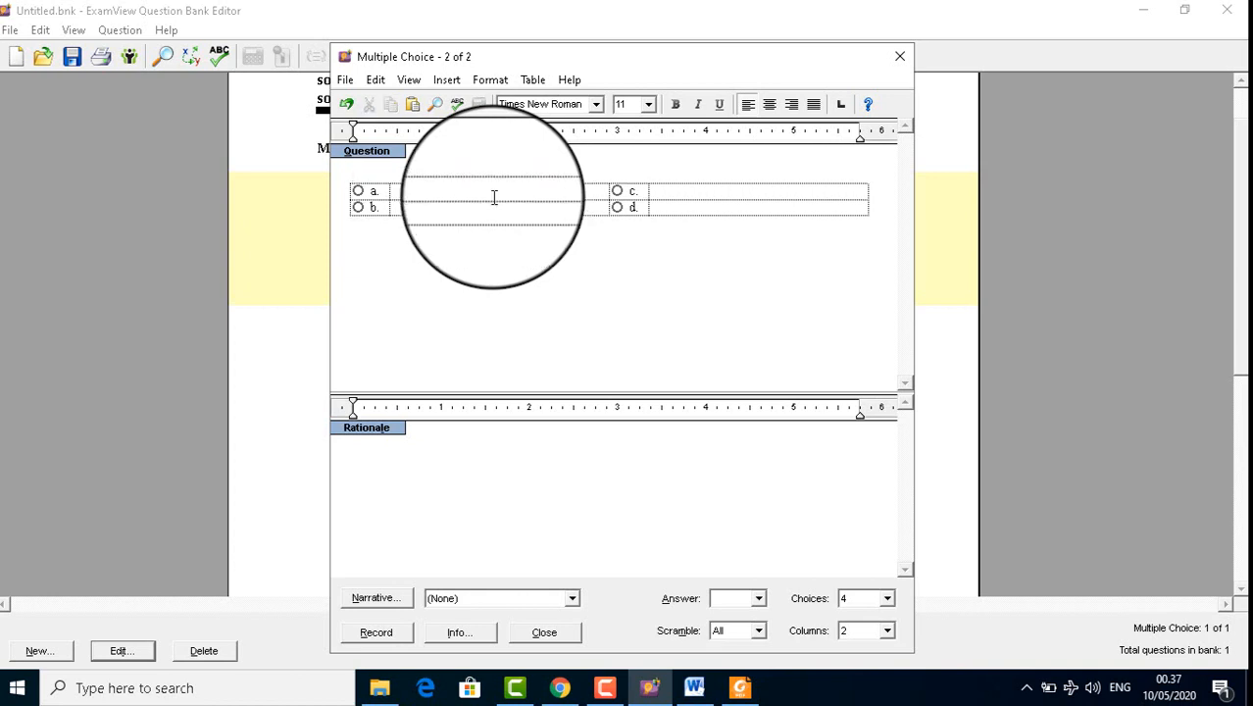
text(bagian mana yang d)
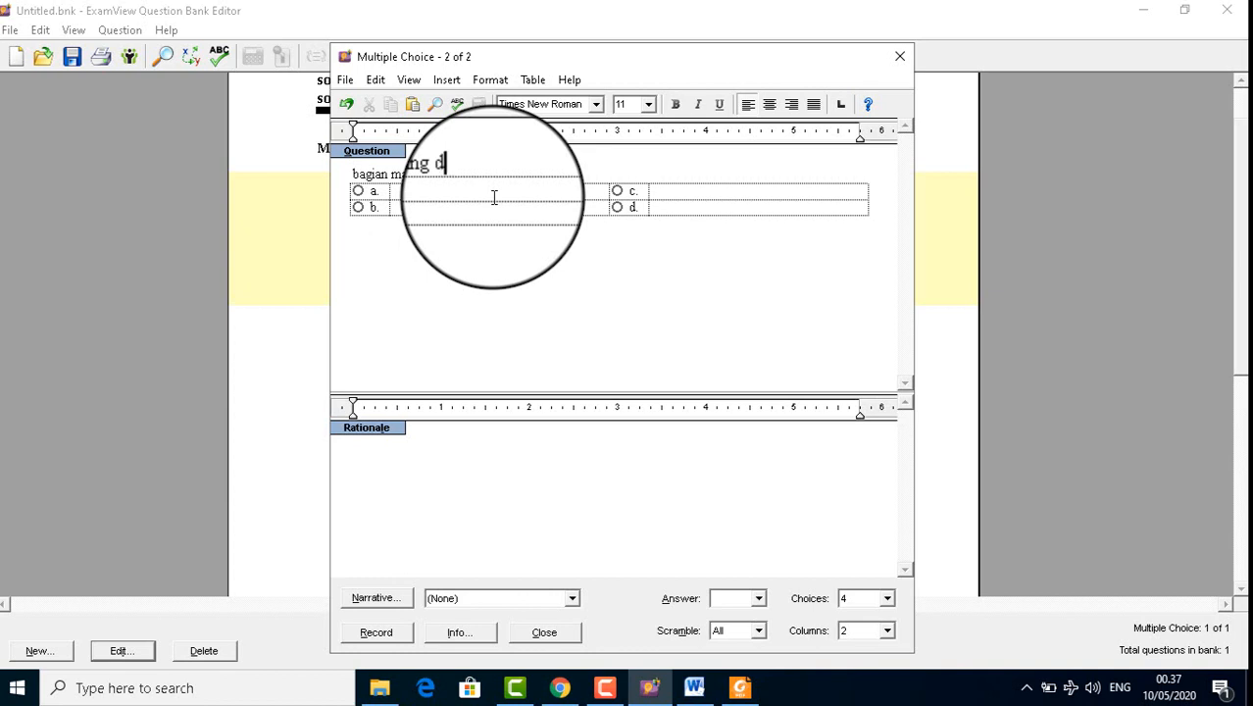
text(ikenal dengan )
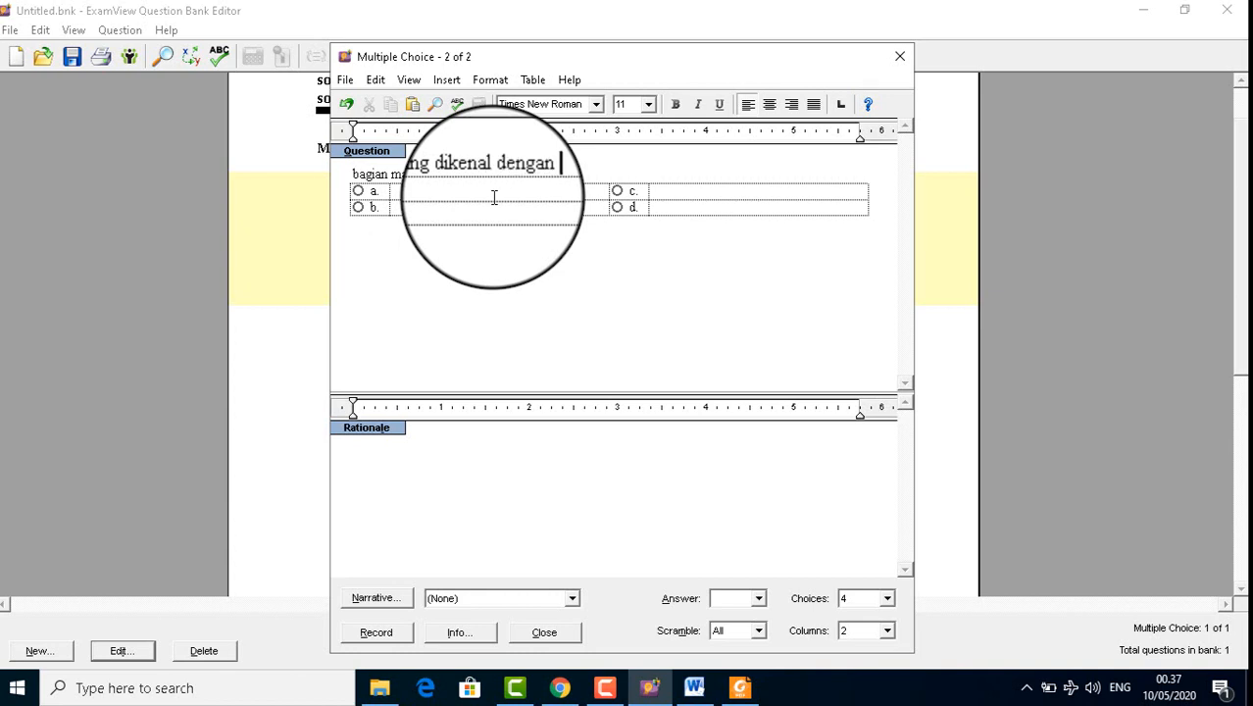
text(ne)
key(Return)
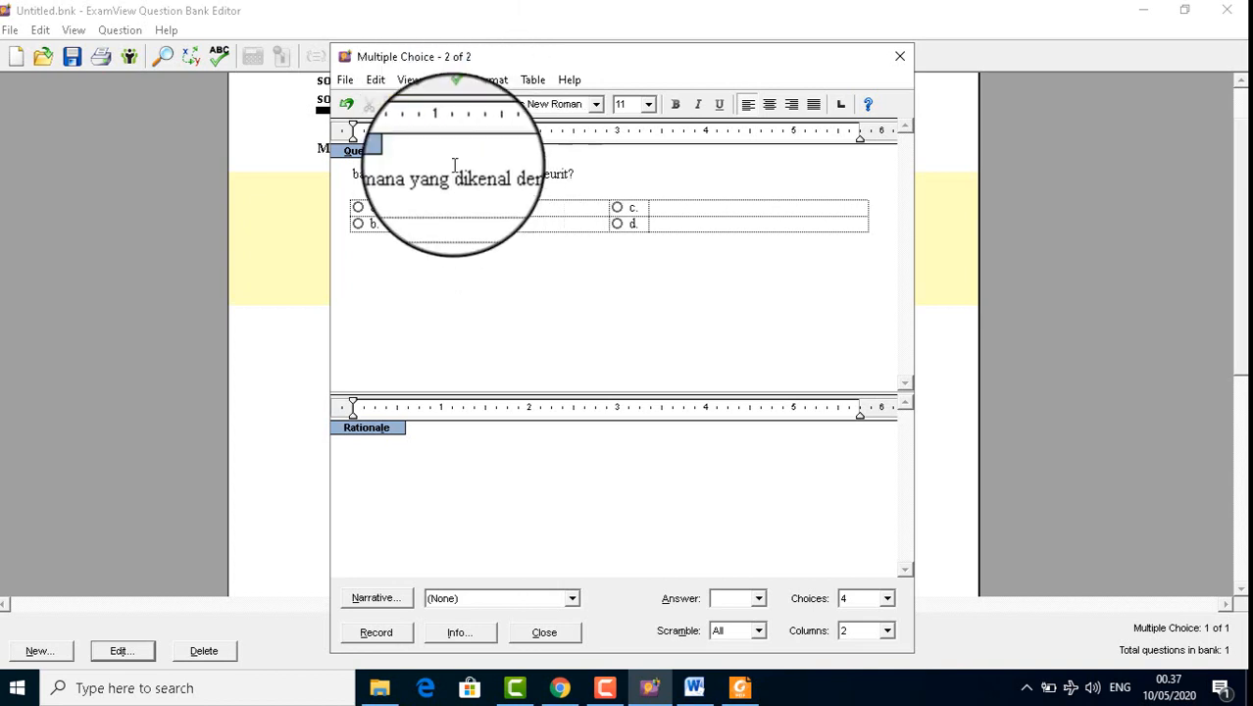
Step: Start inserting a picture below the question text and browse to the Downloads folder on This PC
click(453, 82)
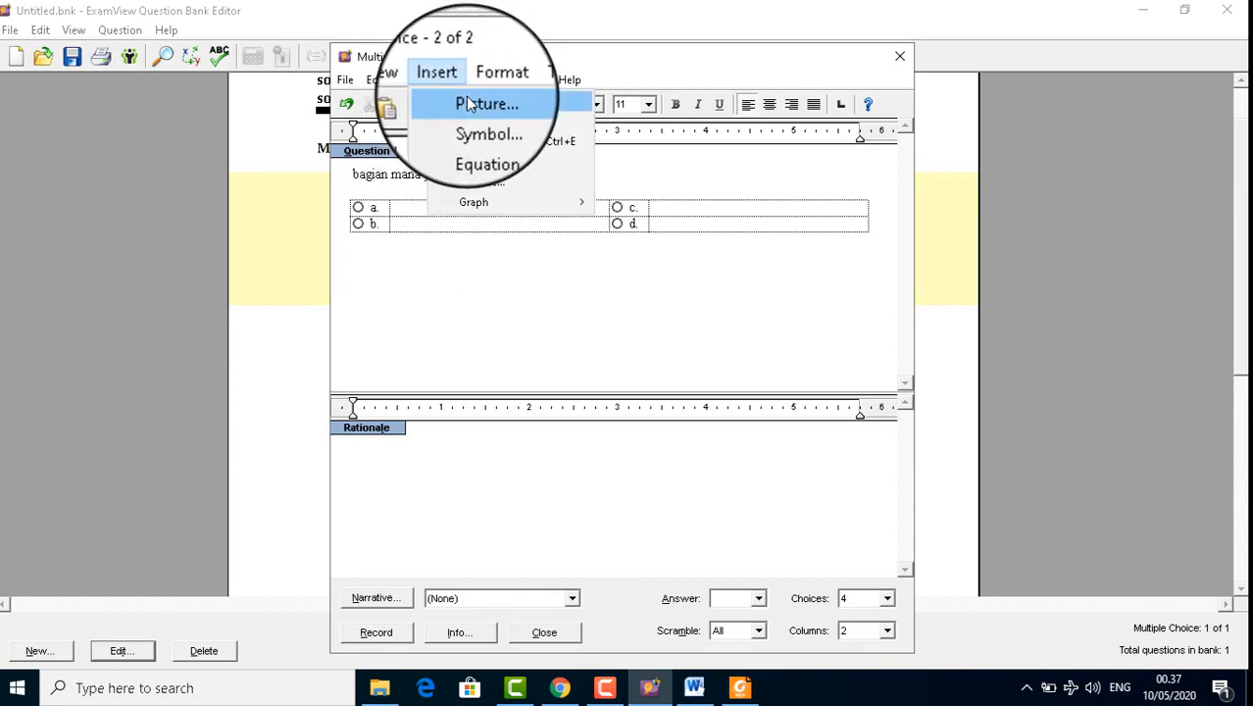
click(465, 101)
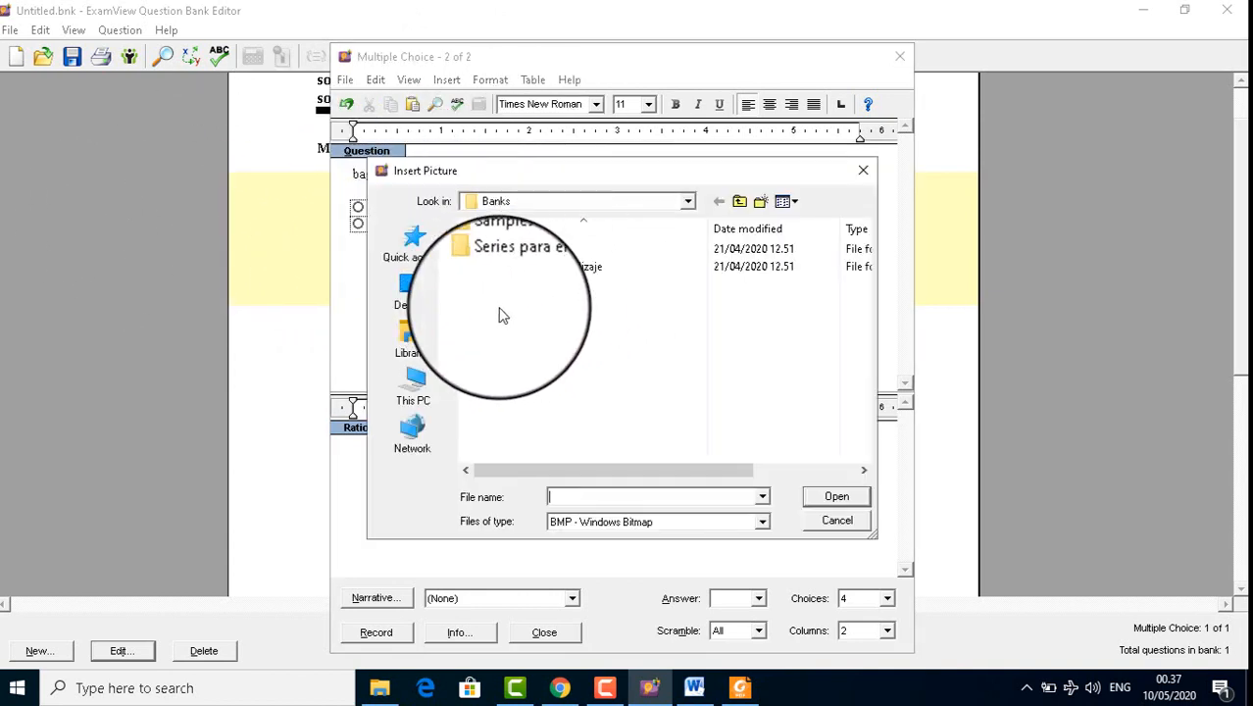
click(412, 338)
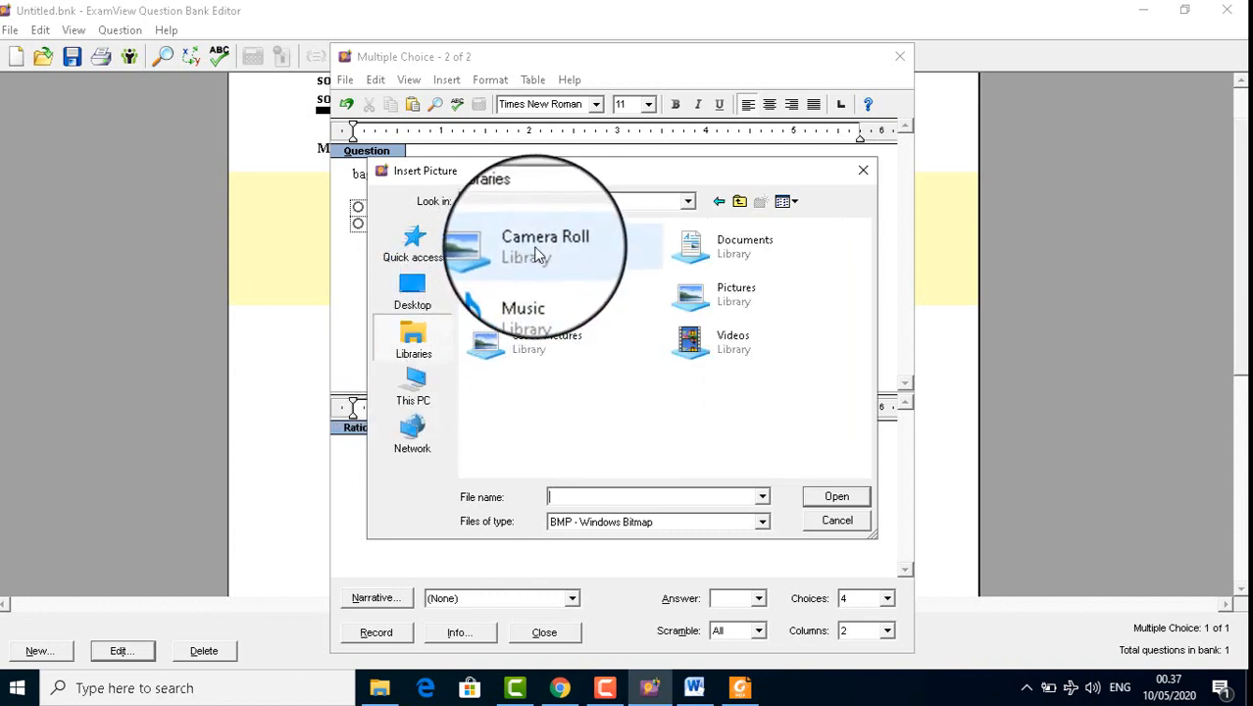
double_click(522, 346)
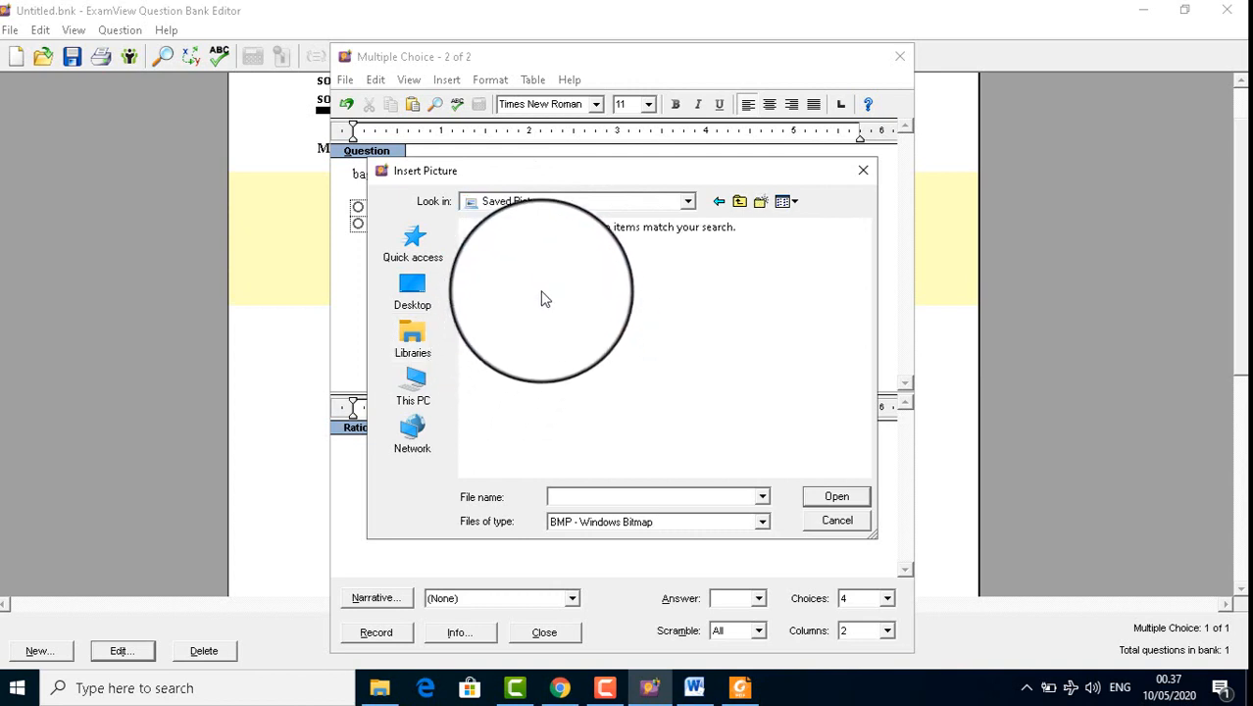
click(414, 385)
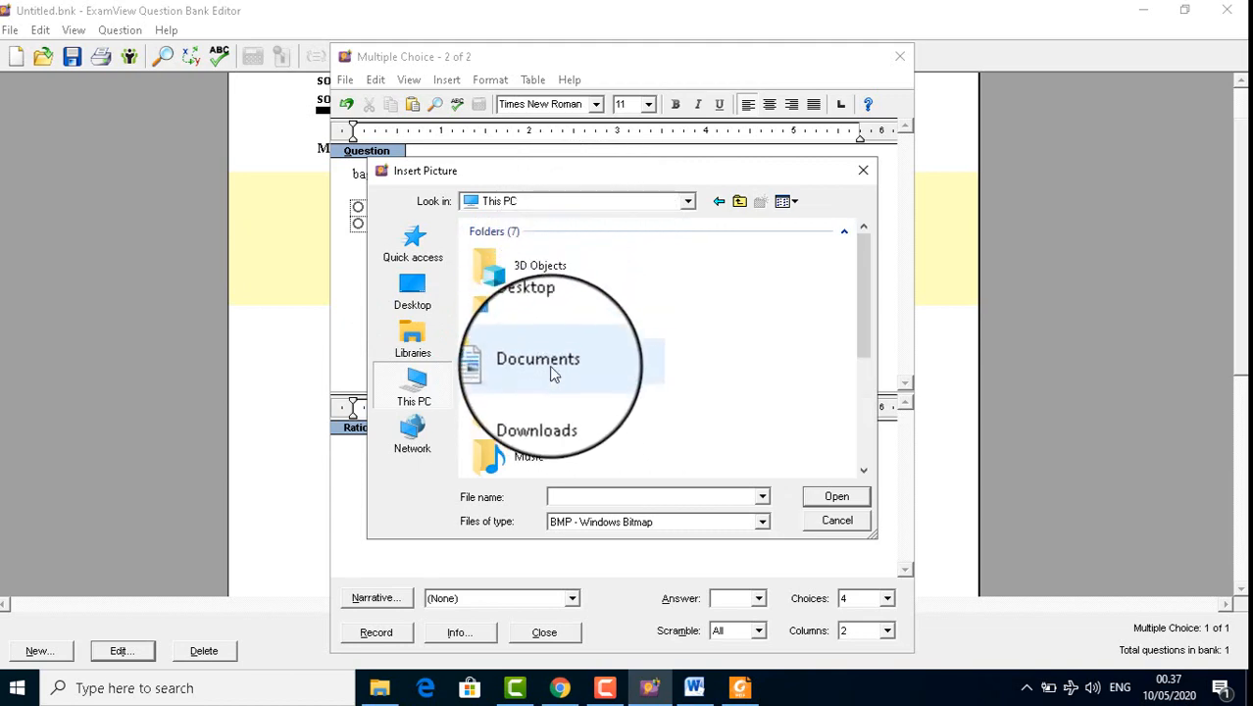
double_click(521, 412)
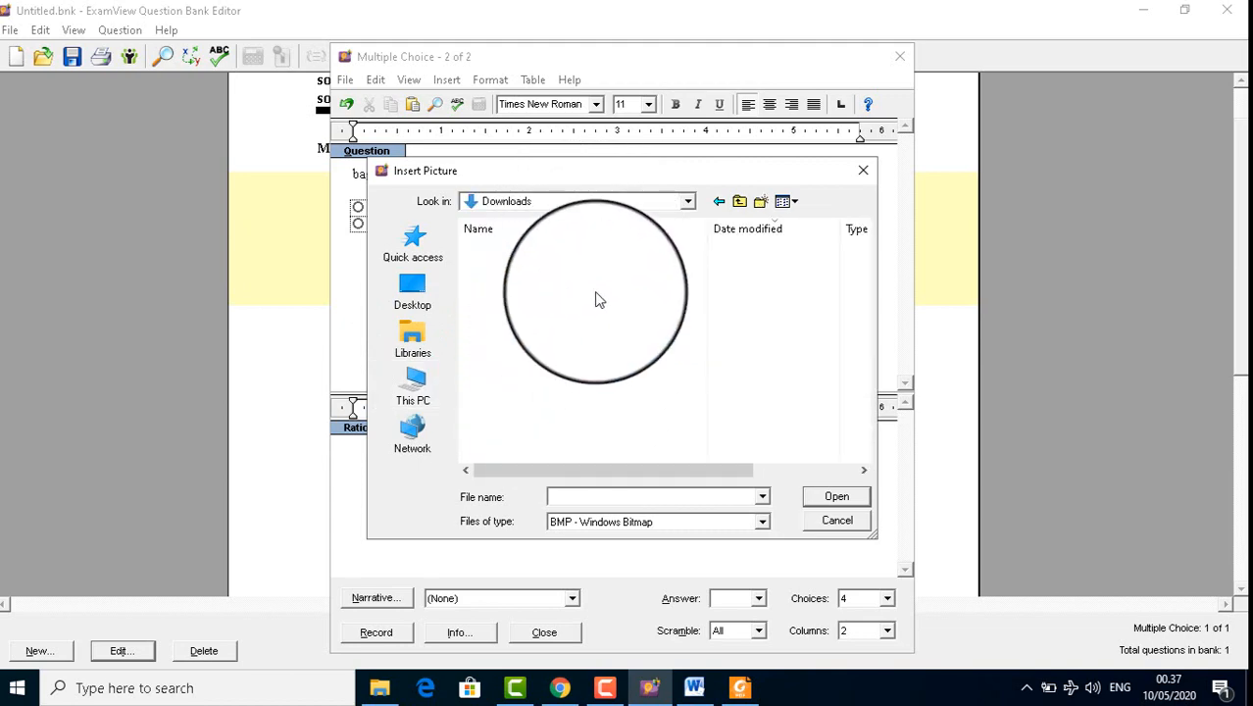
Step: Look through the Downloads subfolders and open the "opera autoupdate" folder for the picture
scroll(595, 300, down, 2)
scroll(595, 300, up, 2)
scroll(595, 300, down, 4)
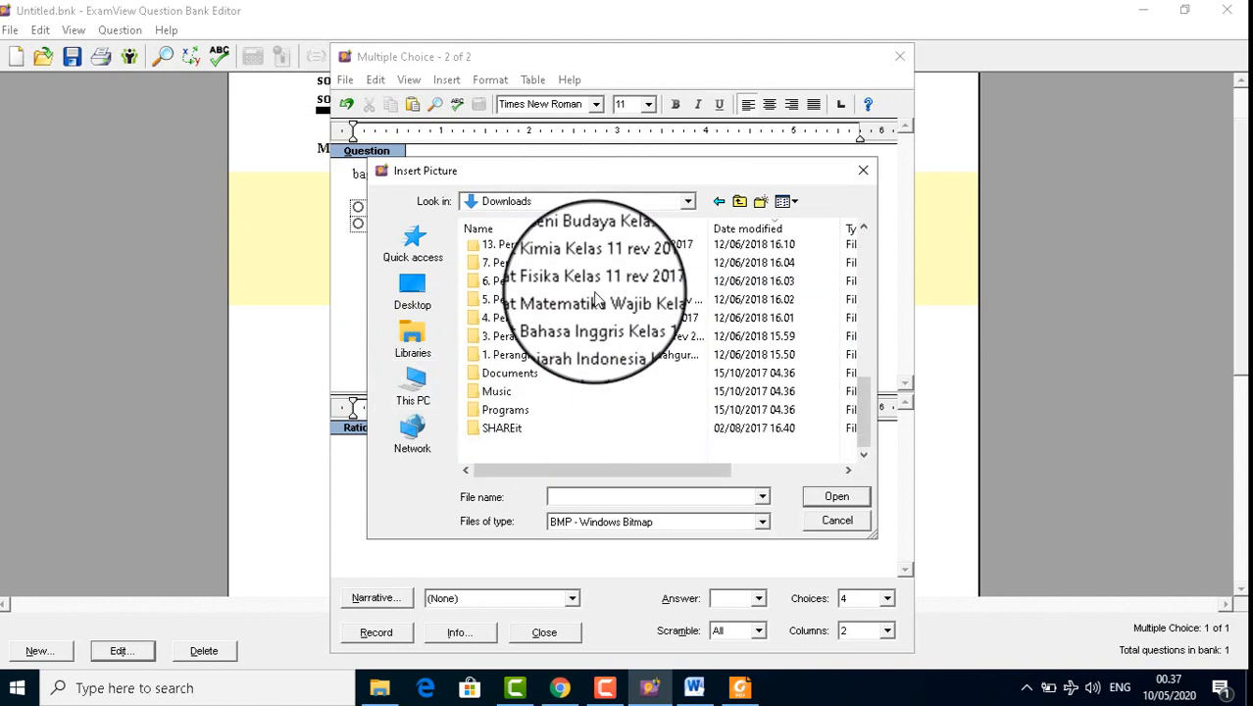
scroll(595, 300, up, 4)
scroll(595, 300, down, 4)
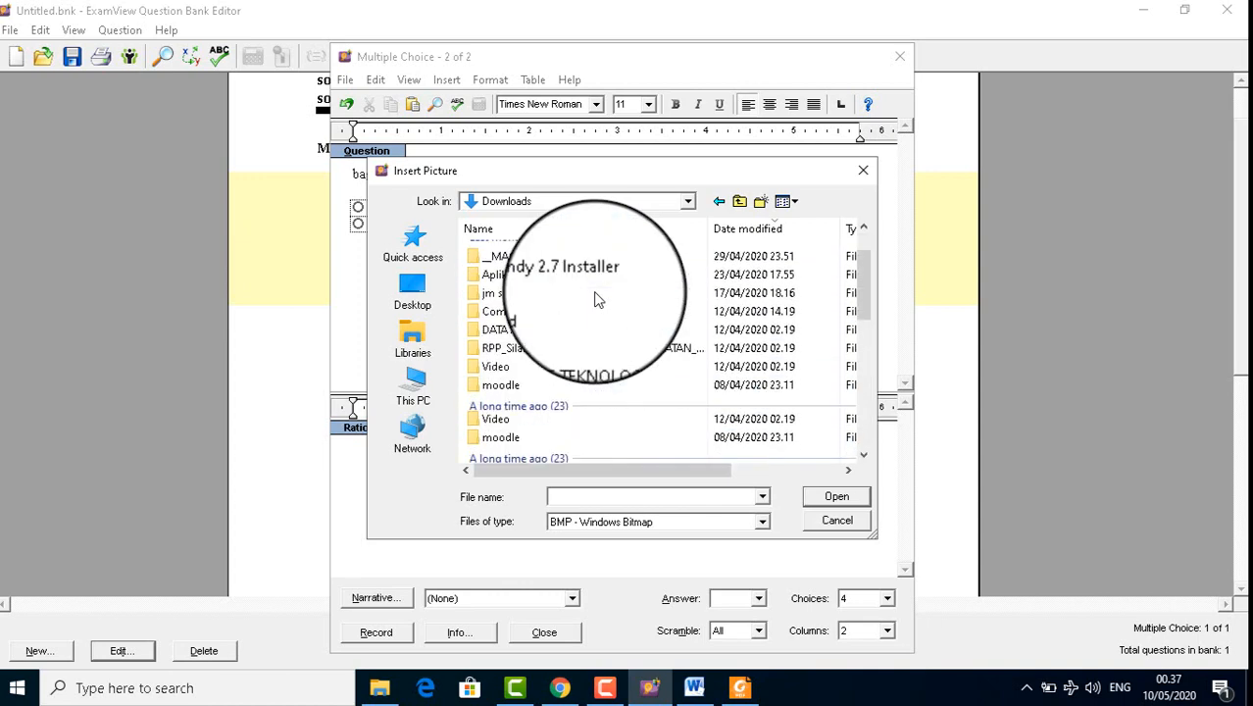
scroll(529, 338, up, 6)
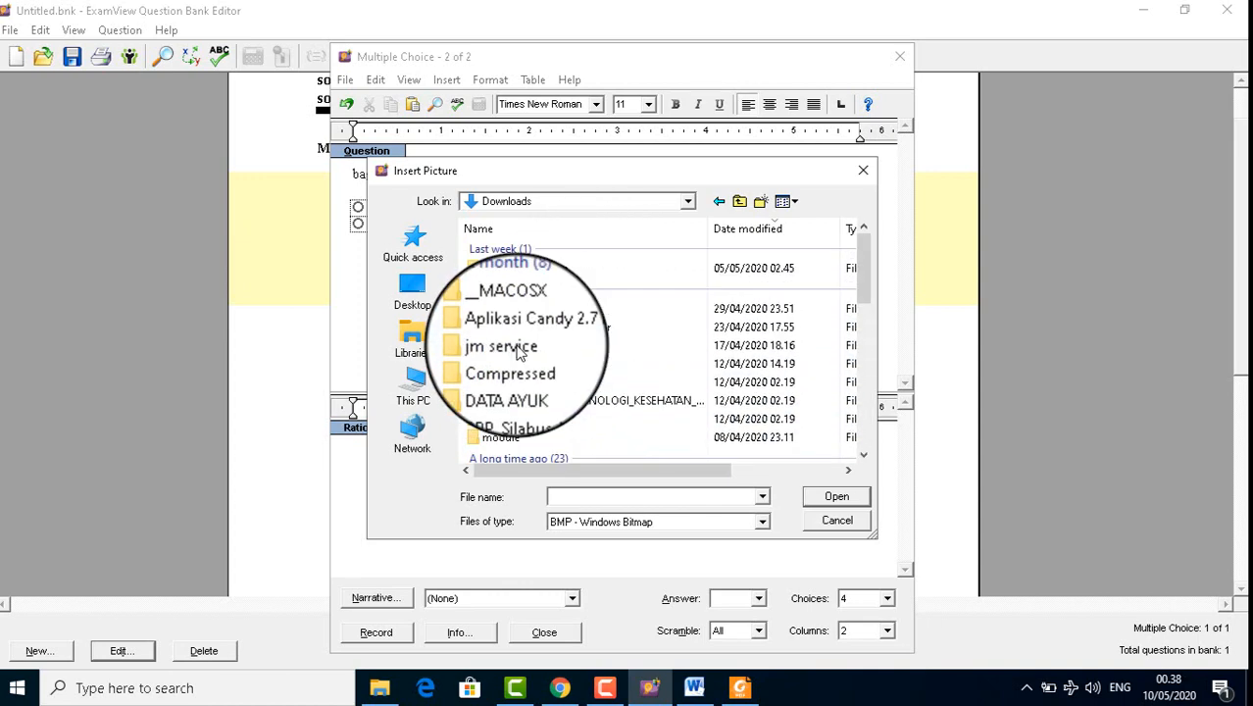
click(550, 276)
double_click(550, 276)
scroll(550, 277, down, 2)
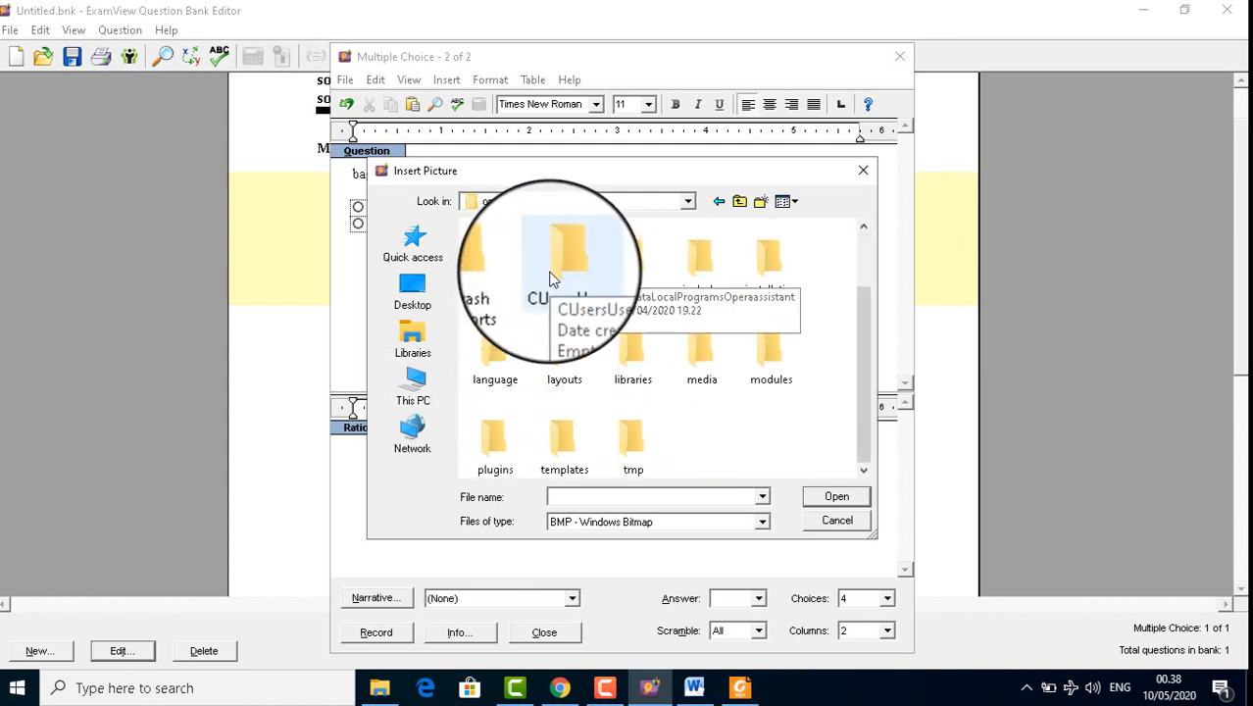
scroll(550, 278, up, 2)
Step: Show JPG files in the picture browser and insert the picture 15160 below the question text
click(682, 523)
click(665, 562)
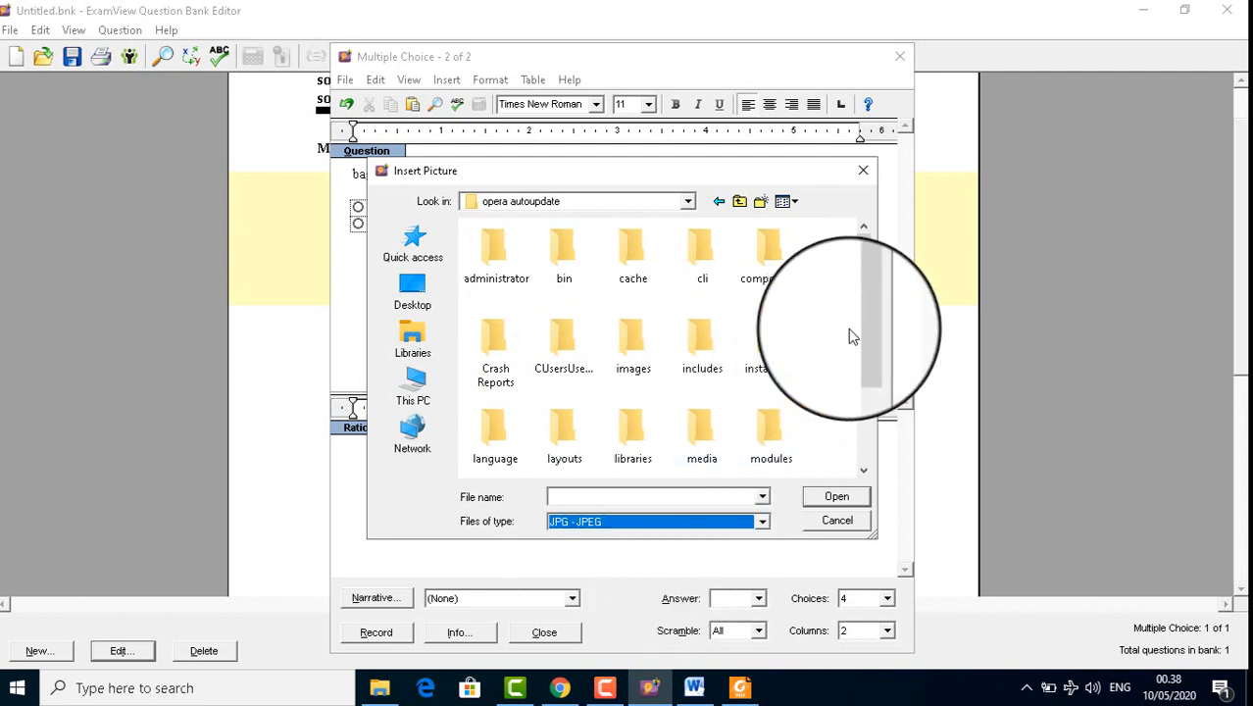
drag(860, 310, 871, 389)
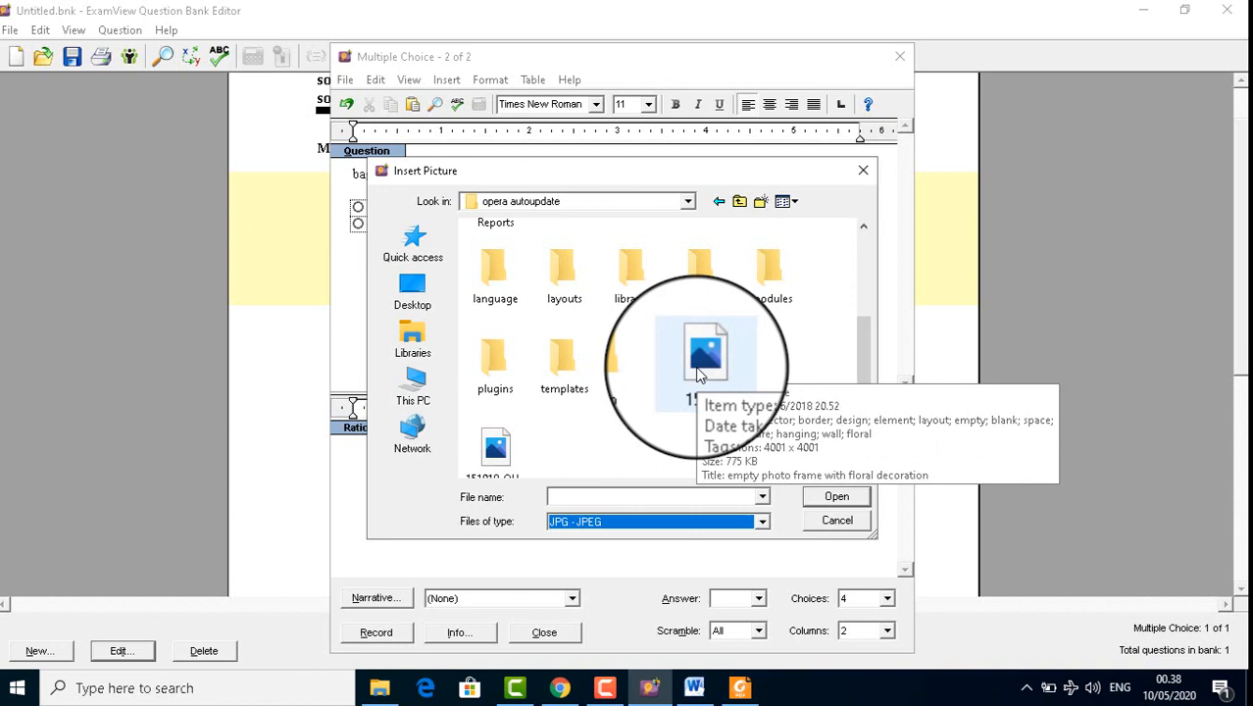
click(701, 367)
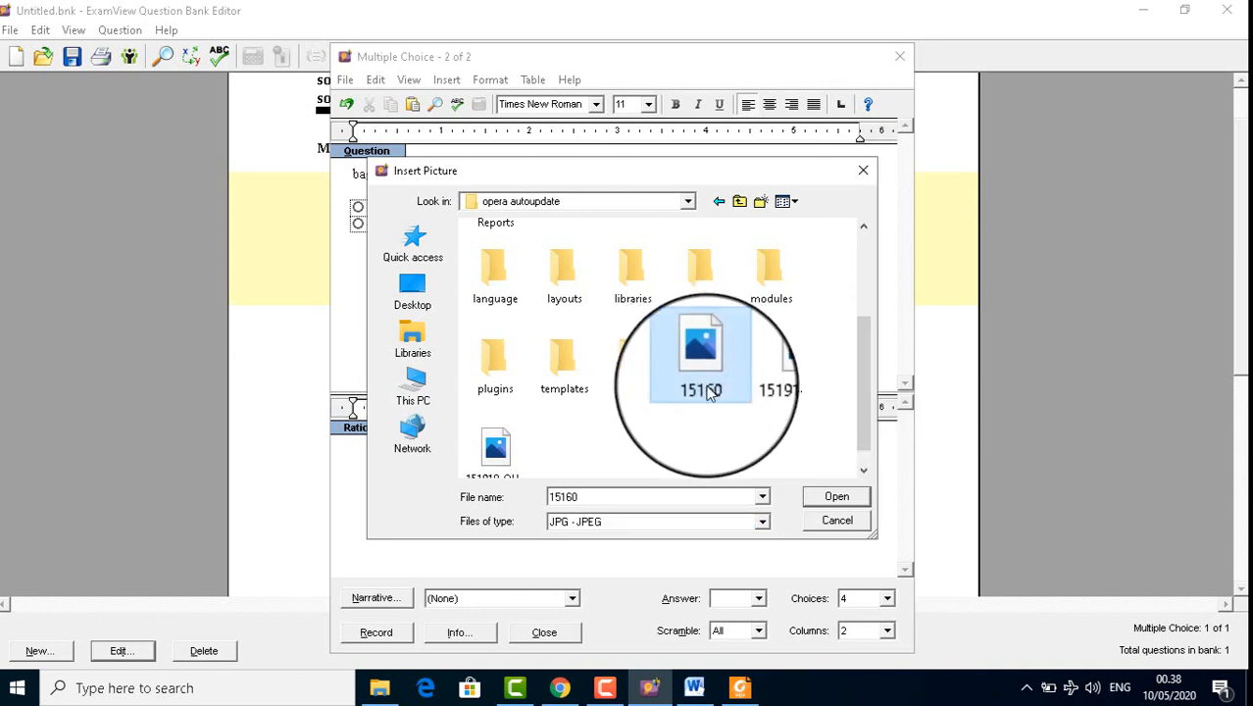
click(837, 497)
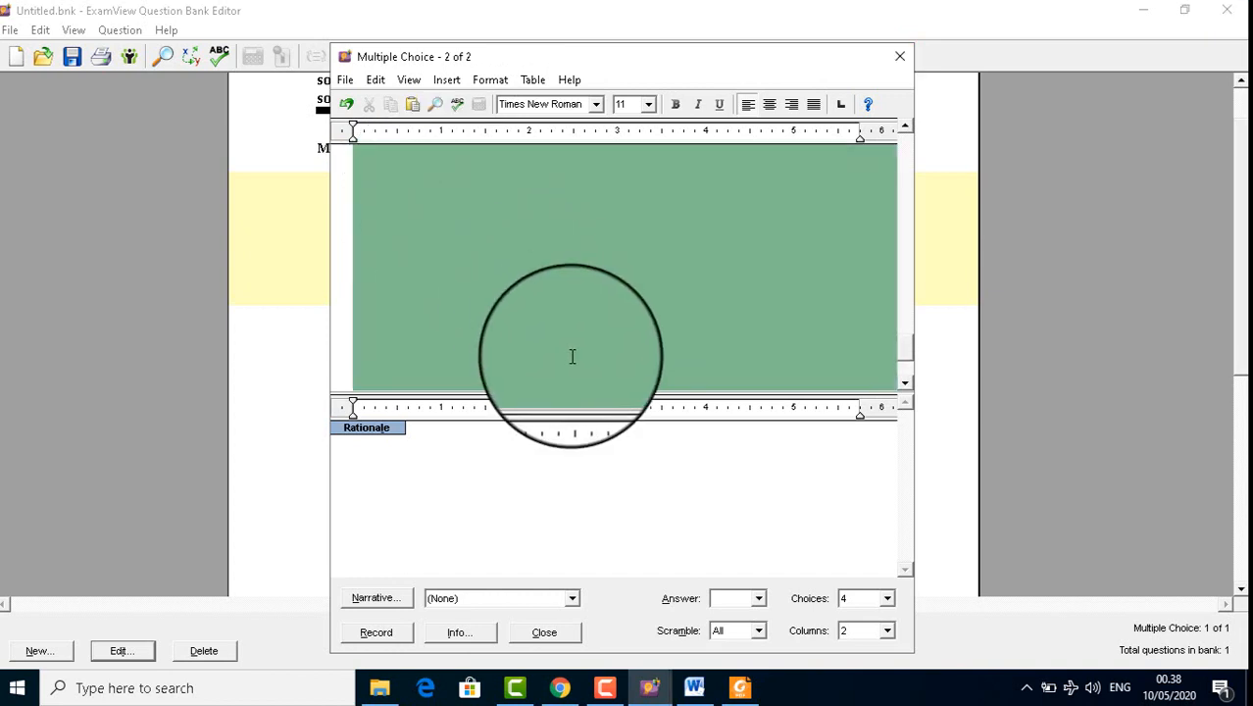
scroll(590, 323, up, 4)
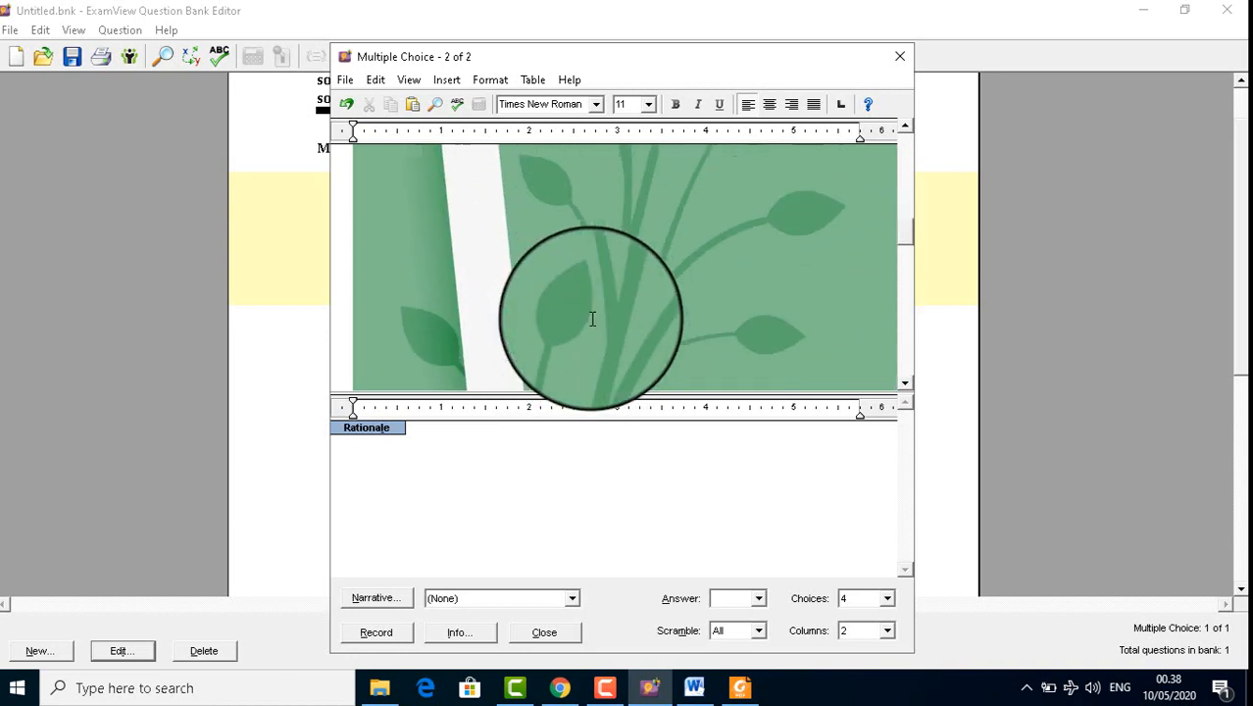
scroll(601, 304, up, 2)
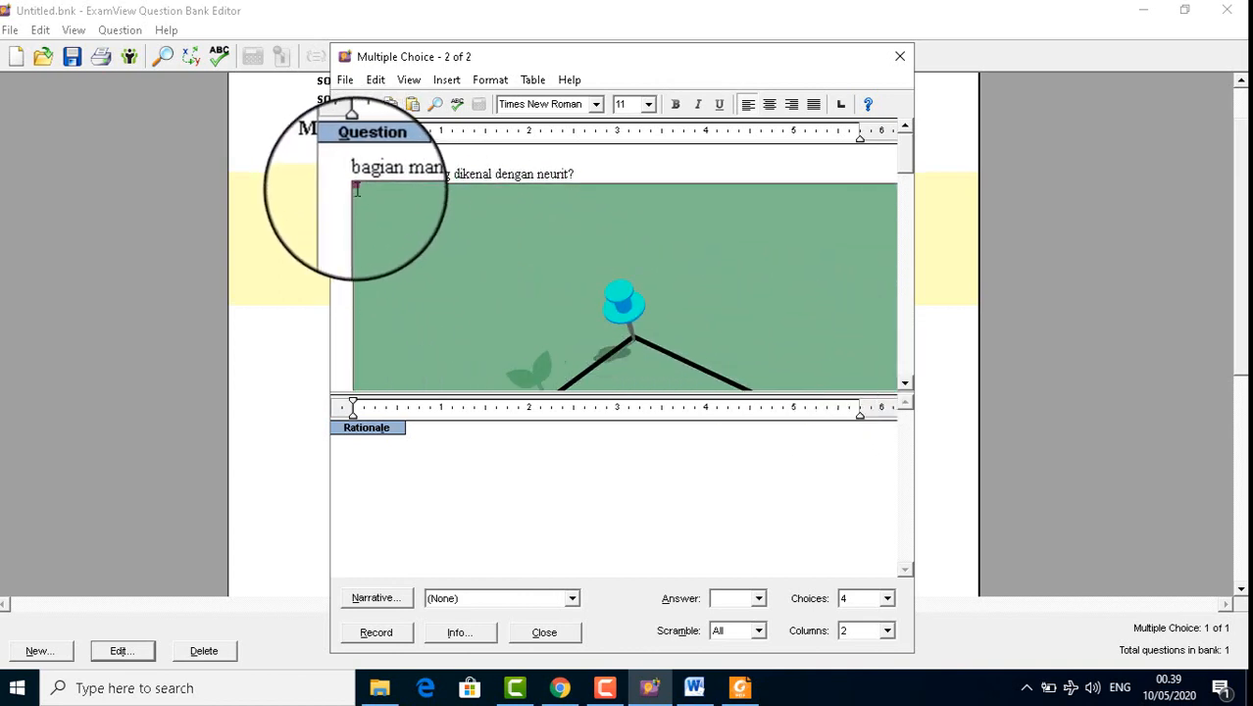
Step: Insert the JPG picture 151918-OUR8UK-732 from the opera autoupdate folder into answer choice a
scroll(640, 271, down, 5)
scroll(640, 271, down, 4)
click(446, 365)
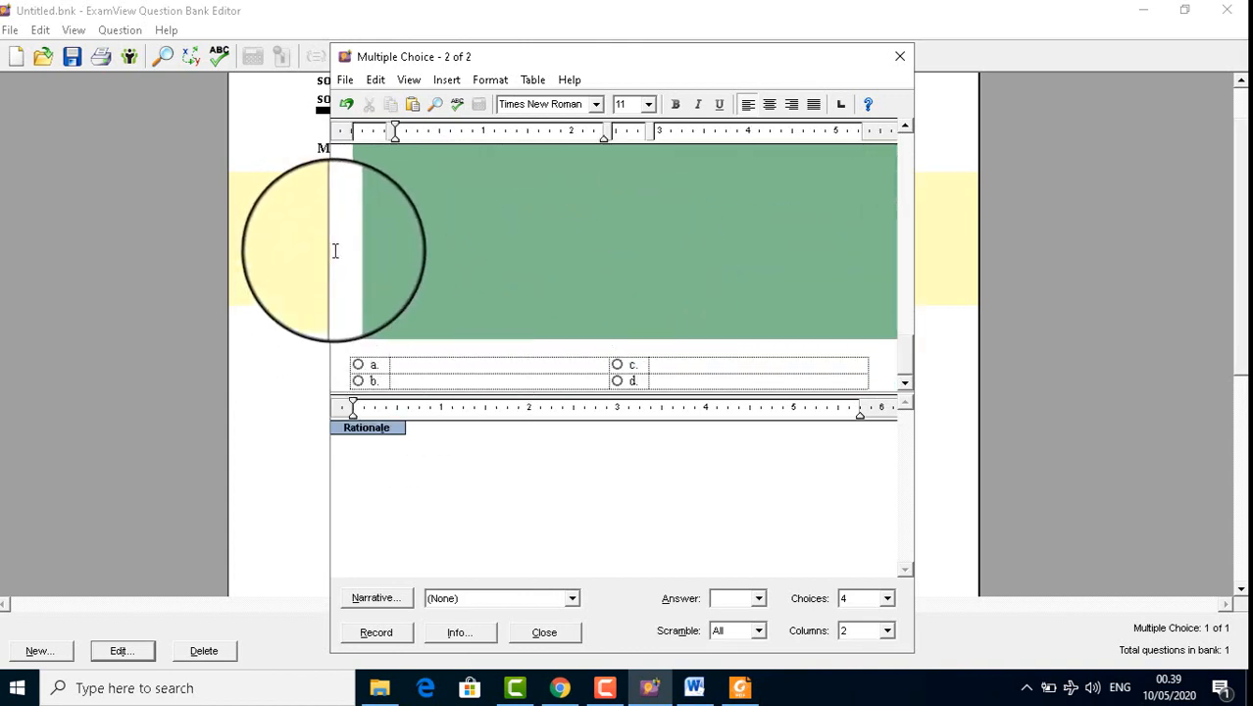
click(446, 79)
click(469, 102)
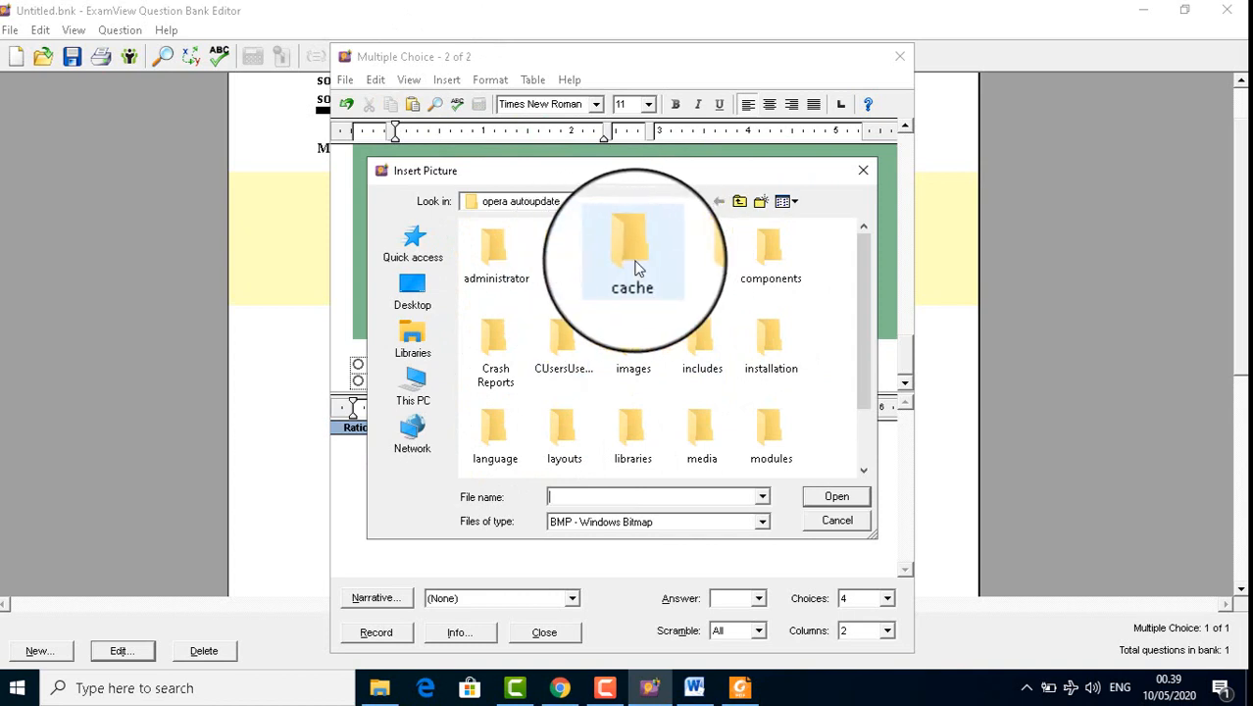
scroll(827, 375, down, 2)
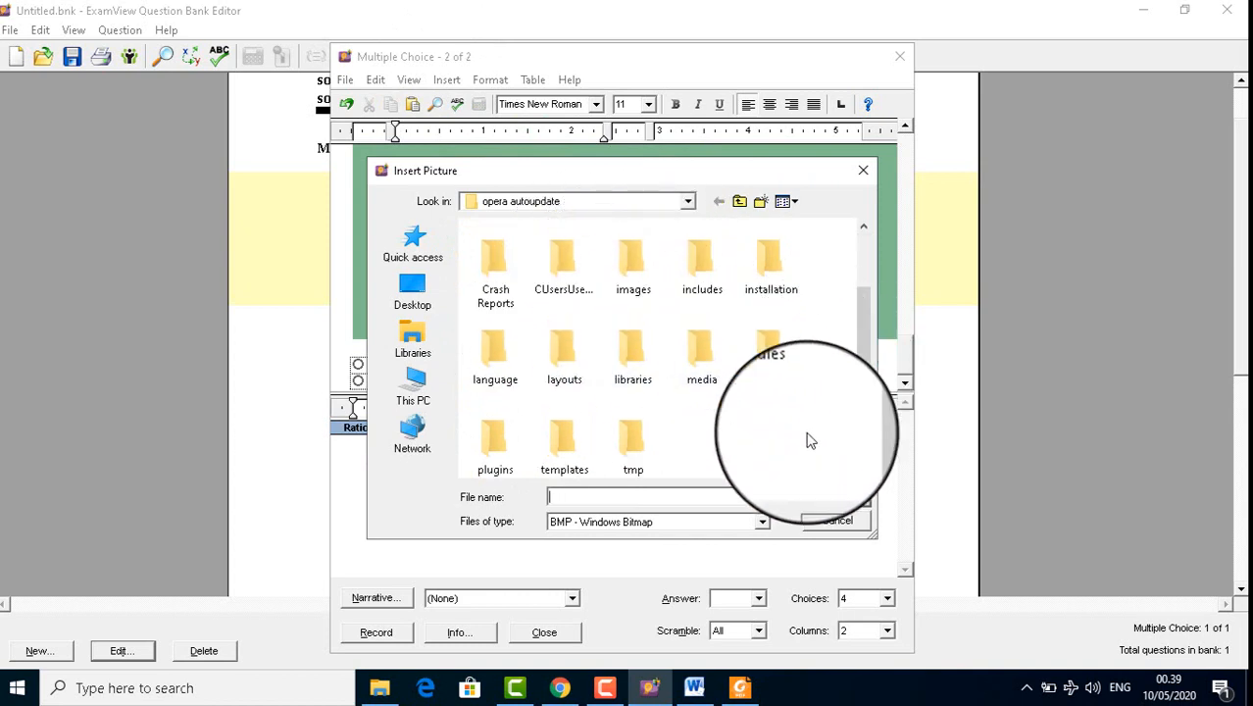
click(684, 526)
click(627, 563)
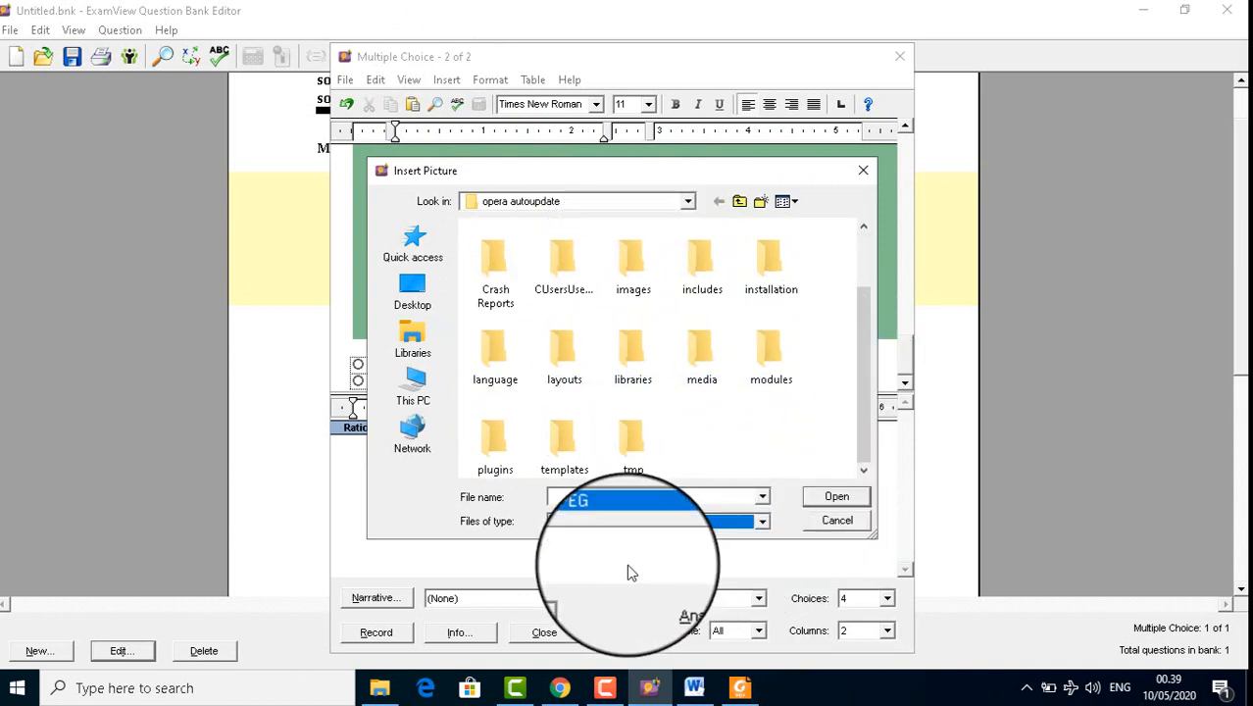
scroll(699, 431, down, 2)
click(496, 431)
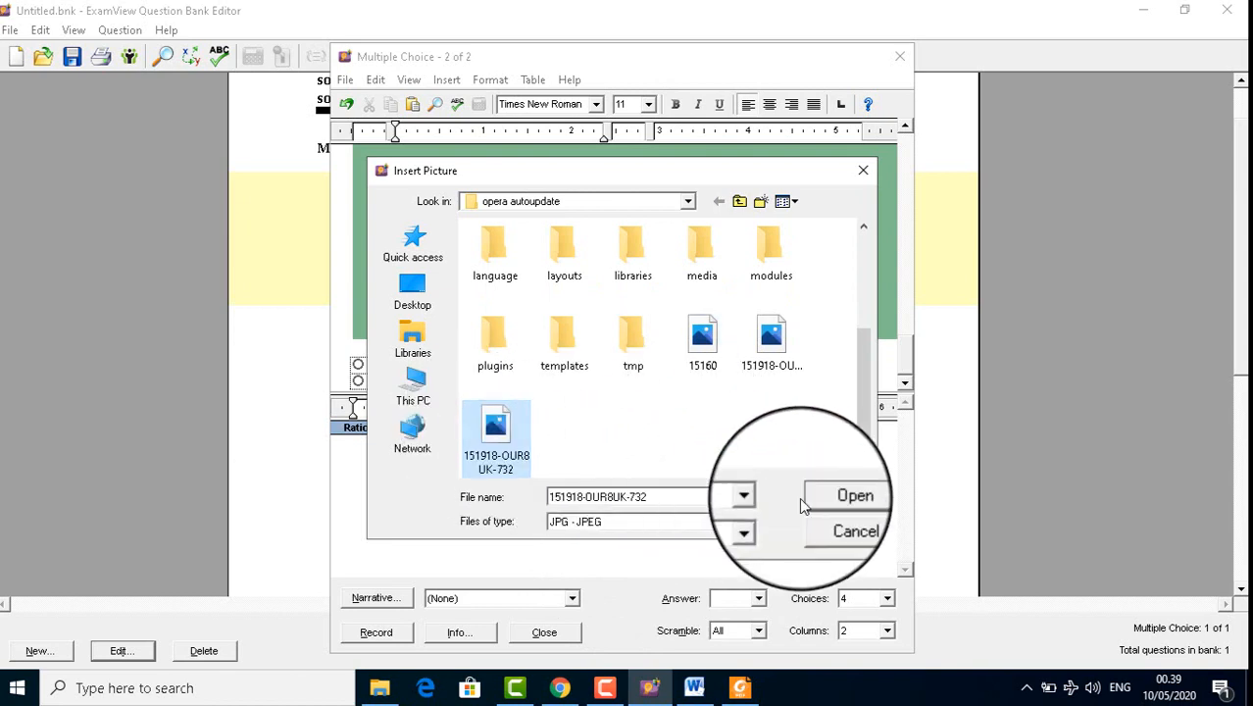
click(834, 496)
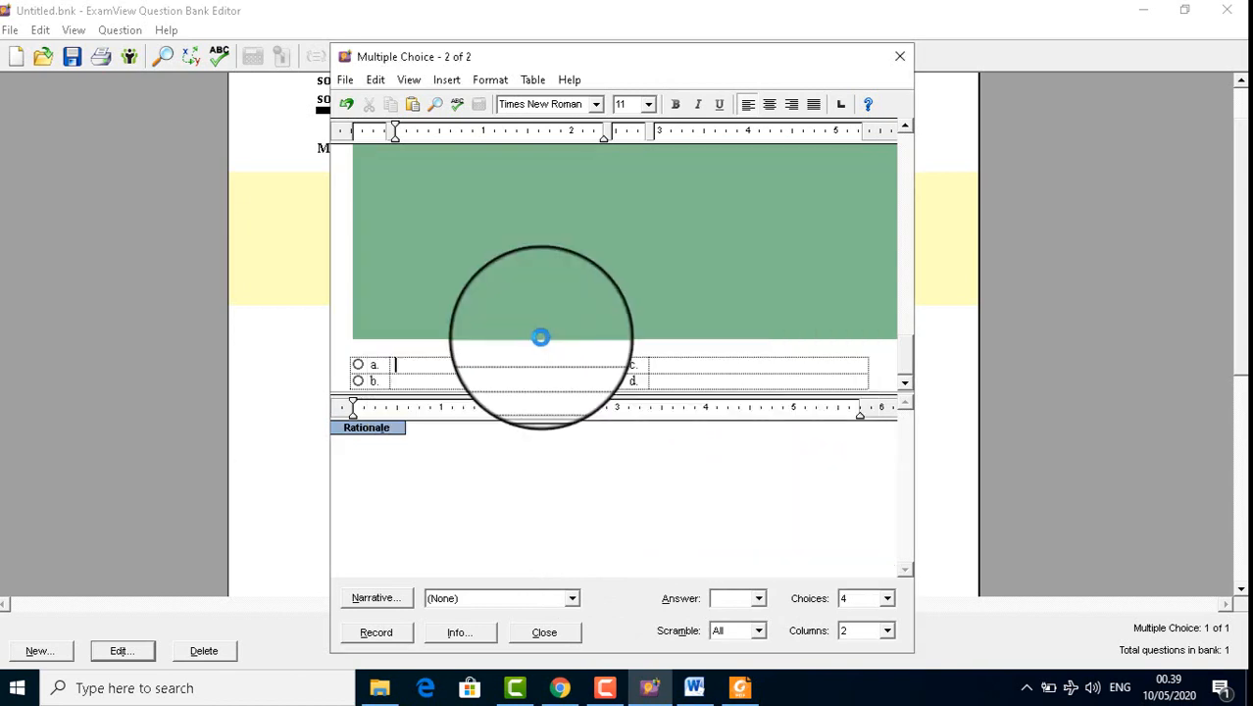
Step: Examine how the inserted picture fits in the cell of answer choice a and the surrounding choices
scroll(542, 335, up, 5)
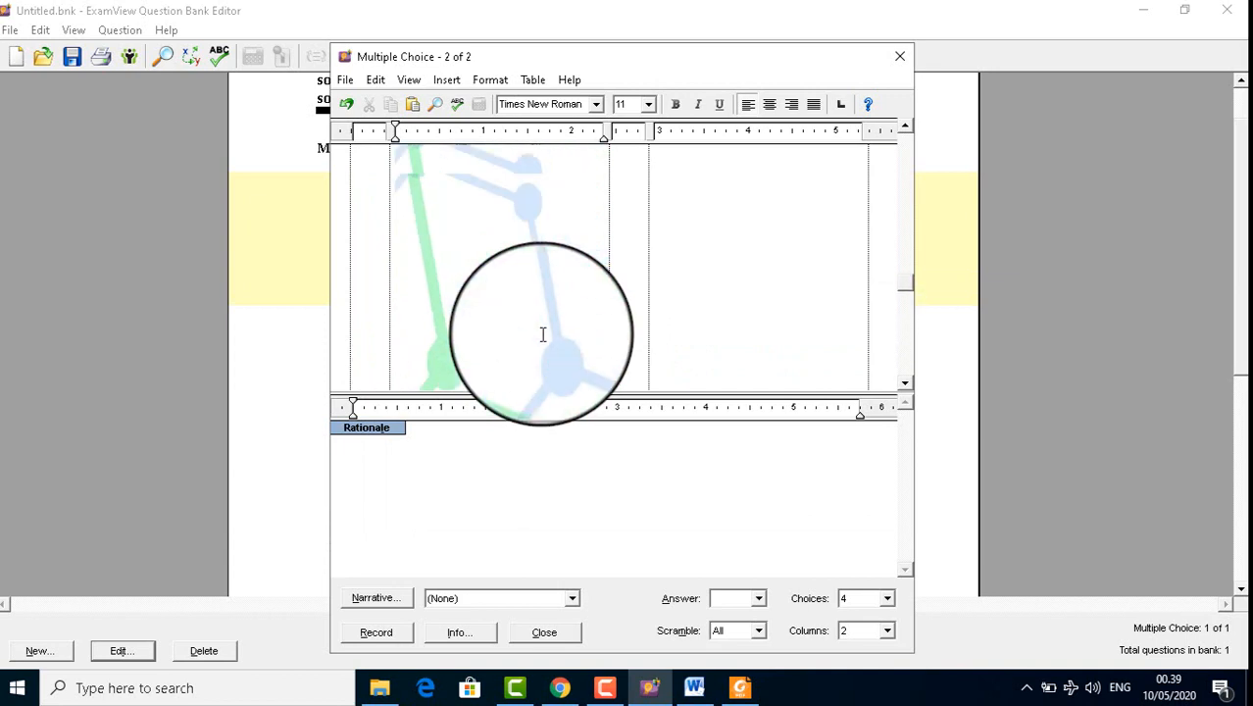
scroll(542, 335, up, 5)
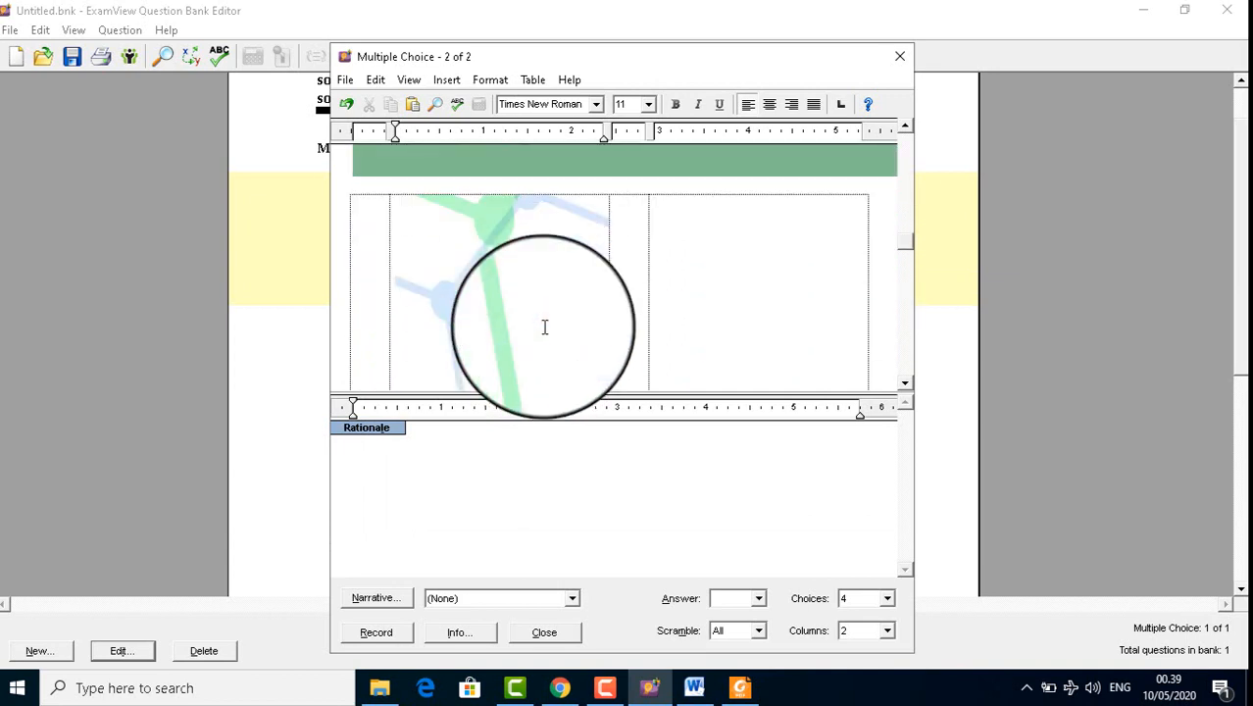
scroll(544, 327, down, 3)
click(528, 297)
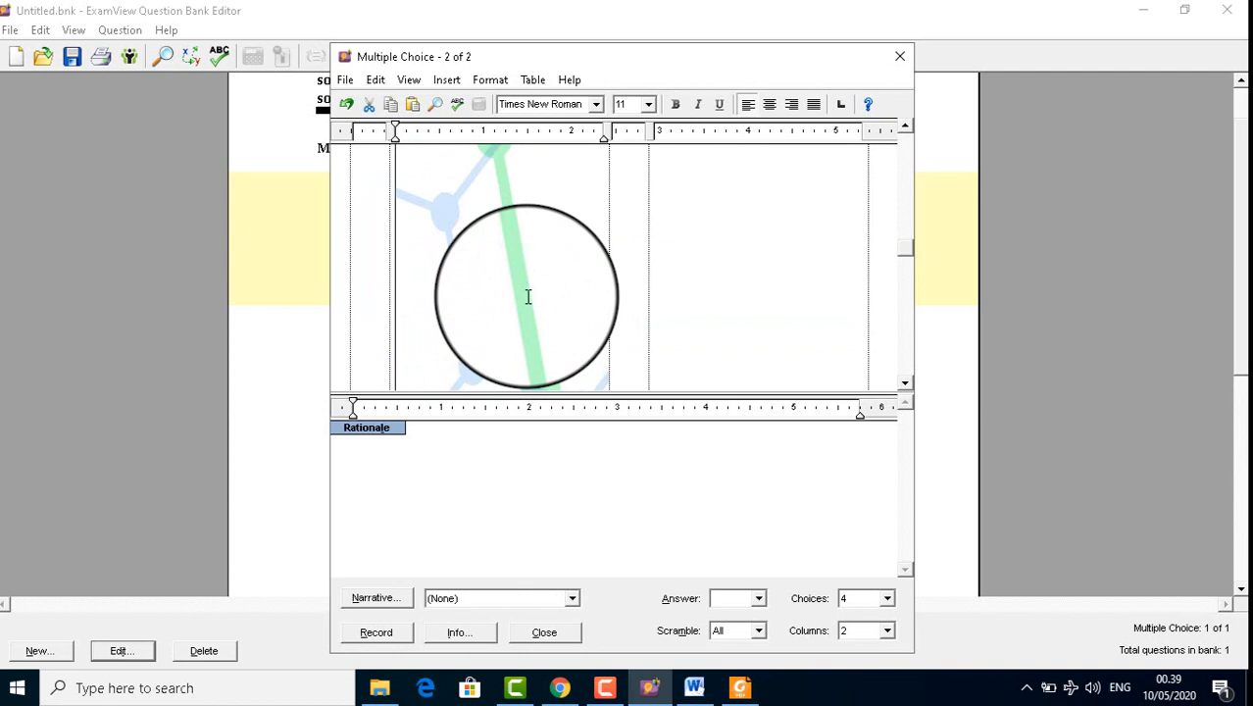
scroll(528, 297, up, 3)
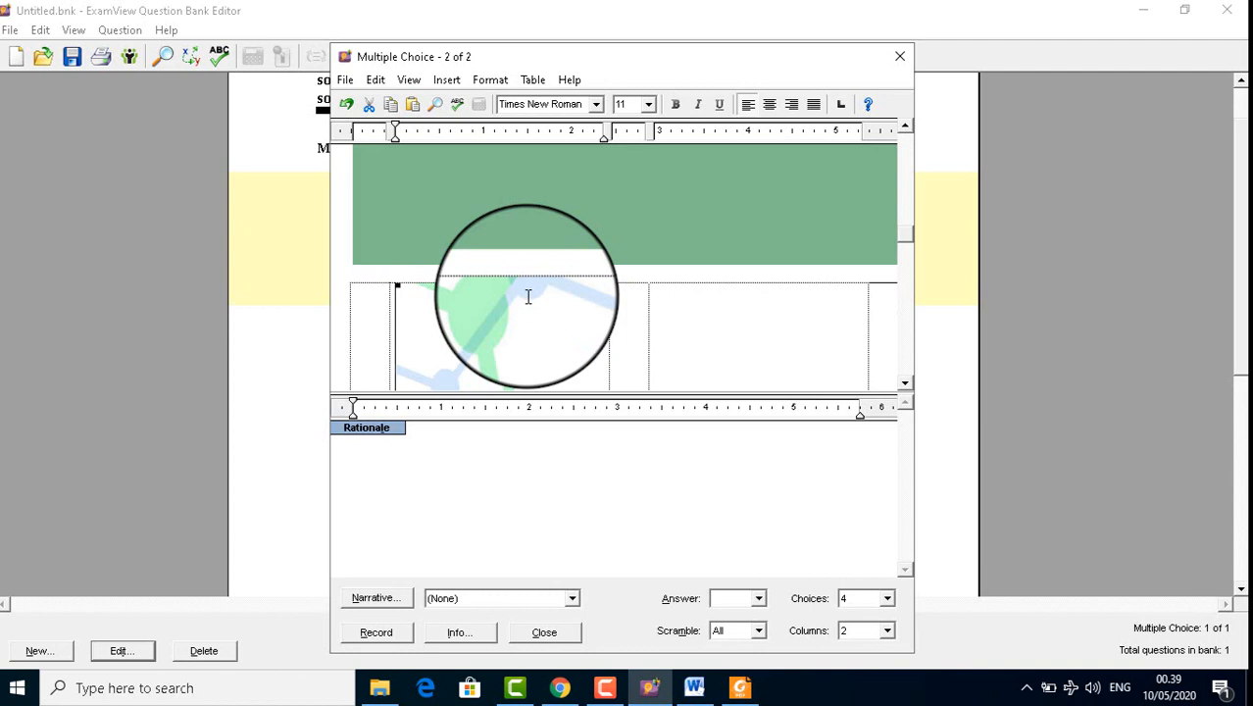
scroll(554, 338, down, 1)
scroll(554, 338, down, 10)
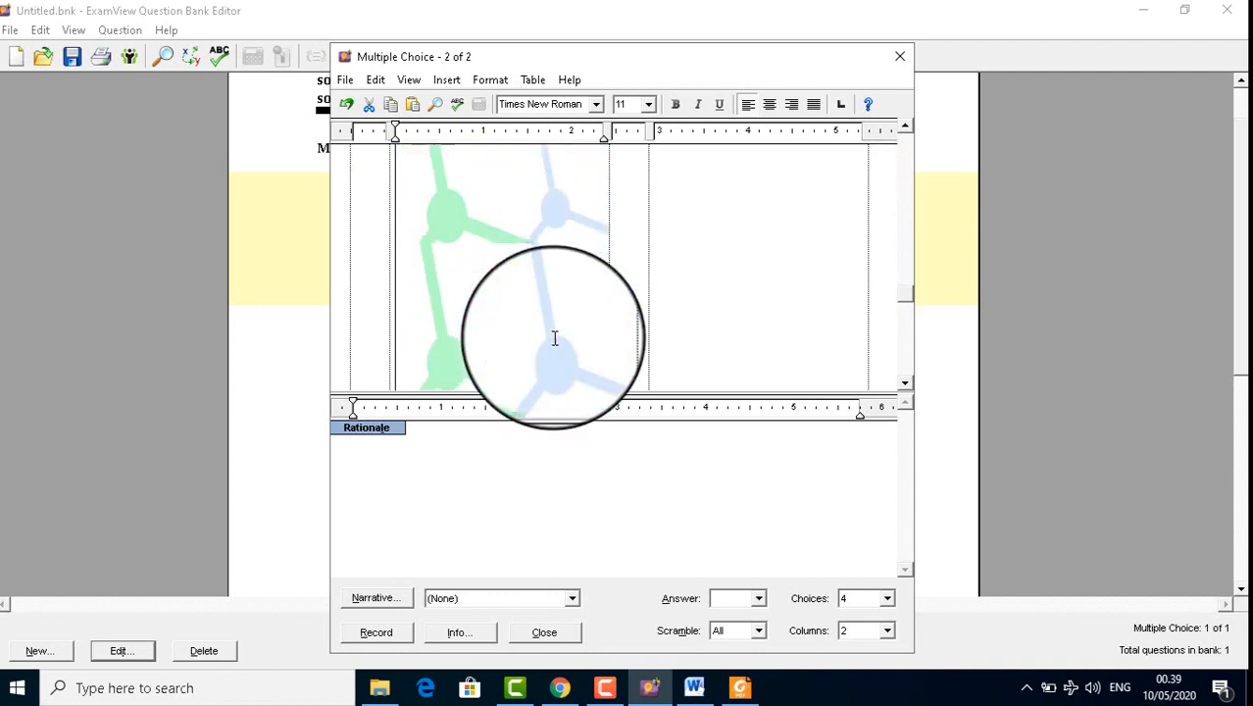
scroll(554, 338, down, 3)
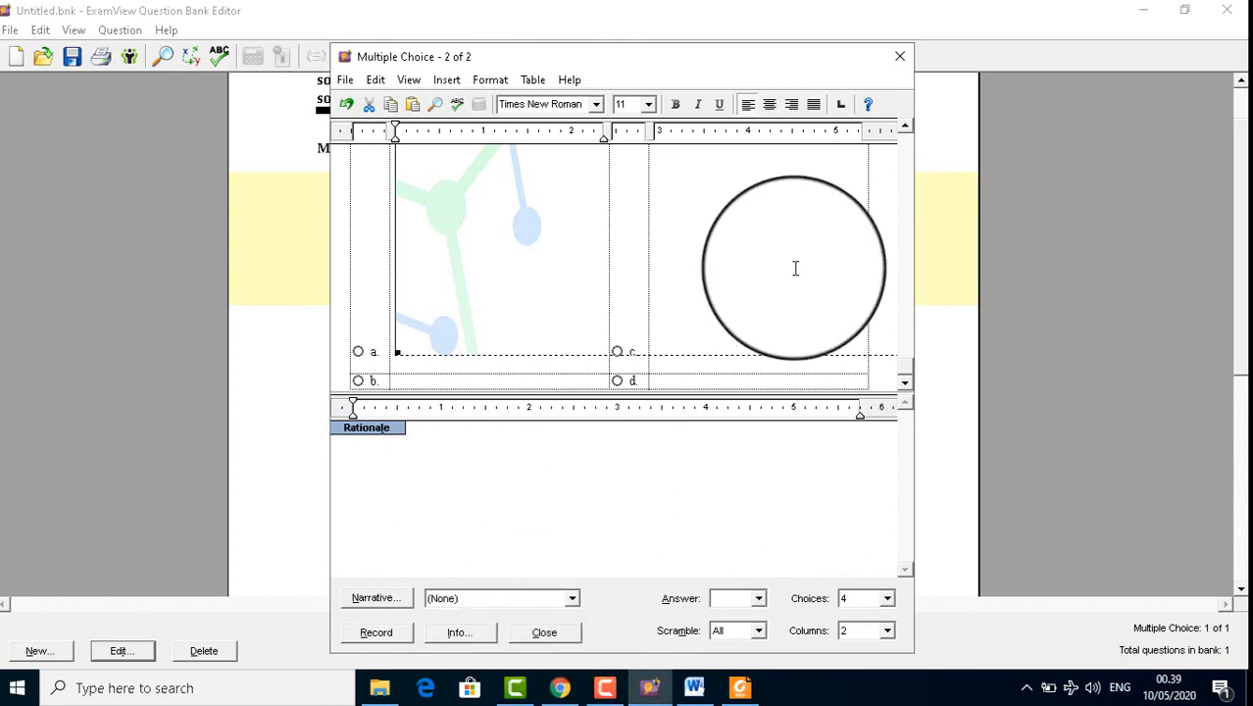
scroll(738, 302, up, 5)
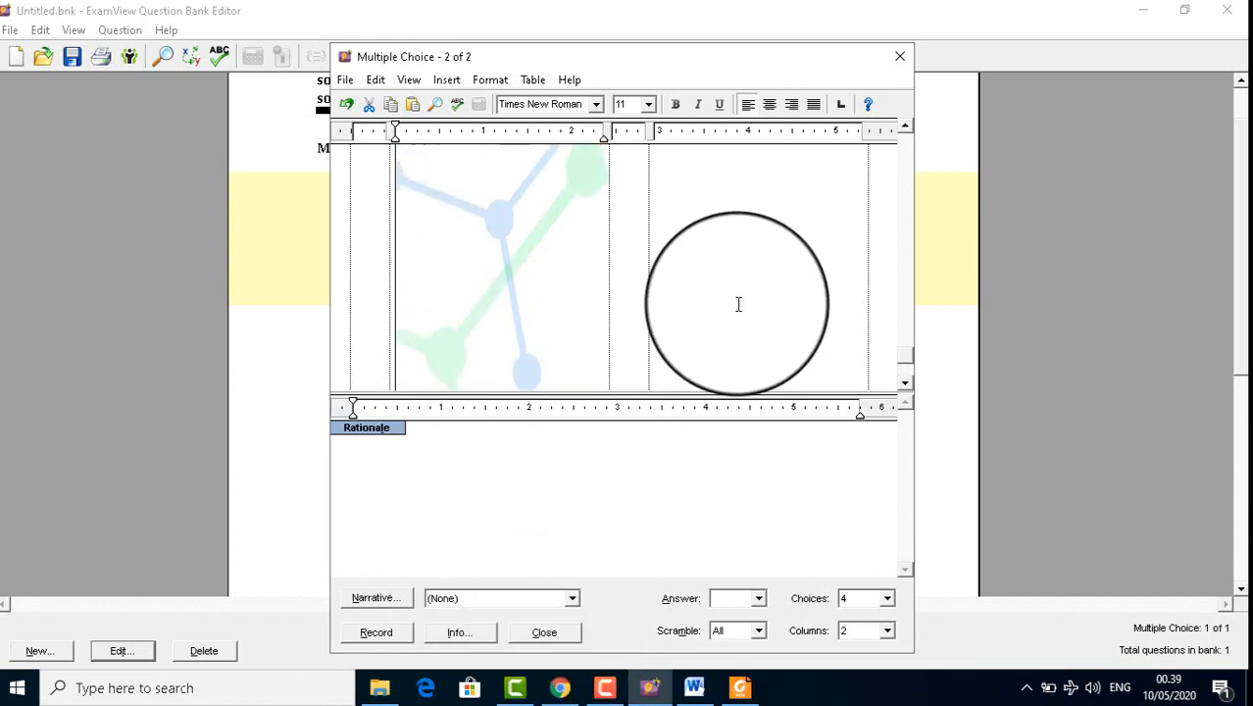
Step: Reduce the question to 2 answer choices and mark choice b as the correct answer
click(886, 598)
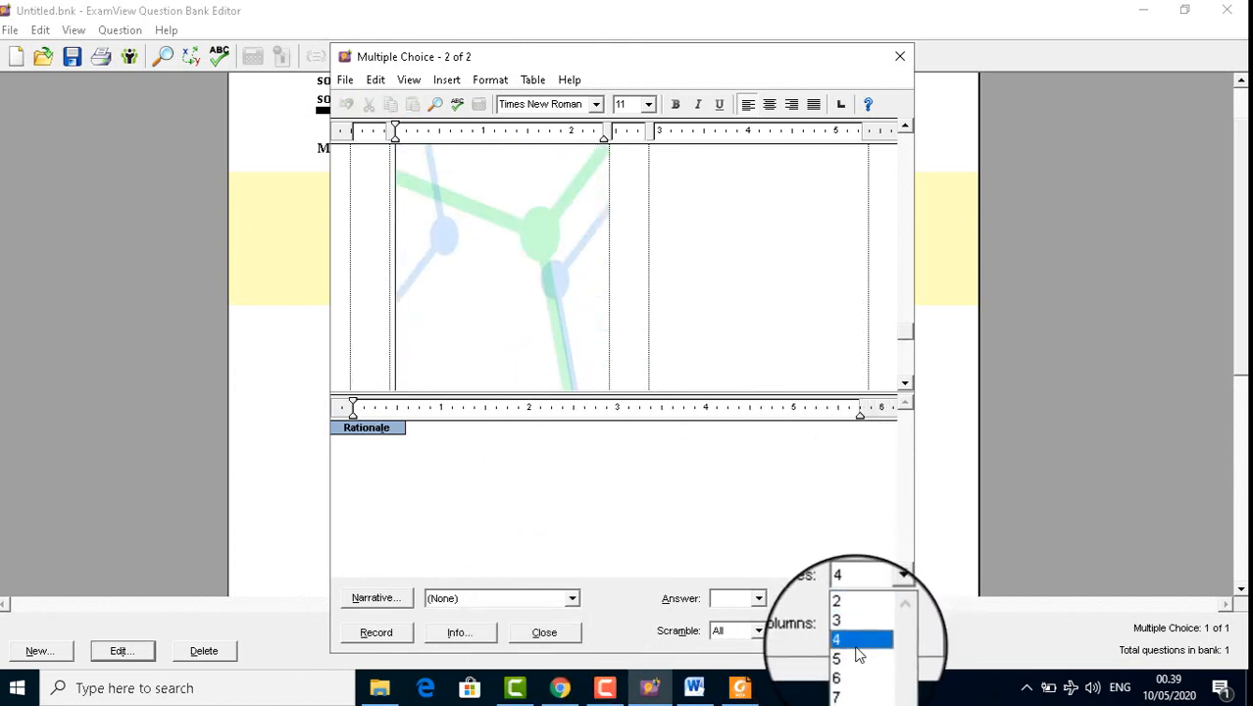
click(860, 618)
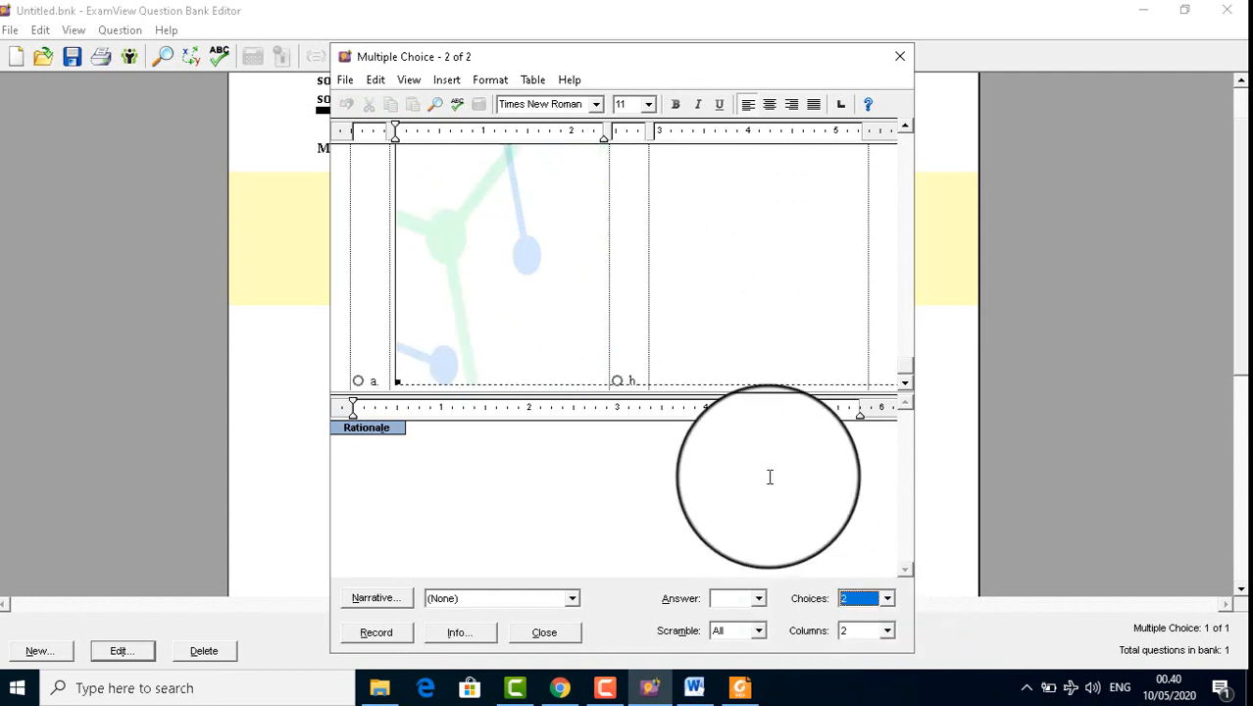
scroll(755, 311, up, 3)
scroll(755, 311, up, 5)
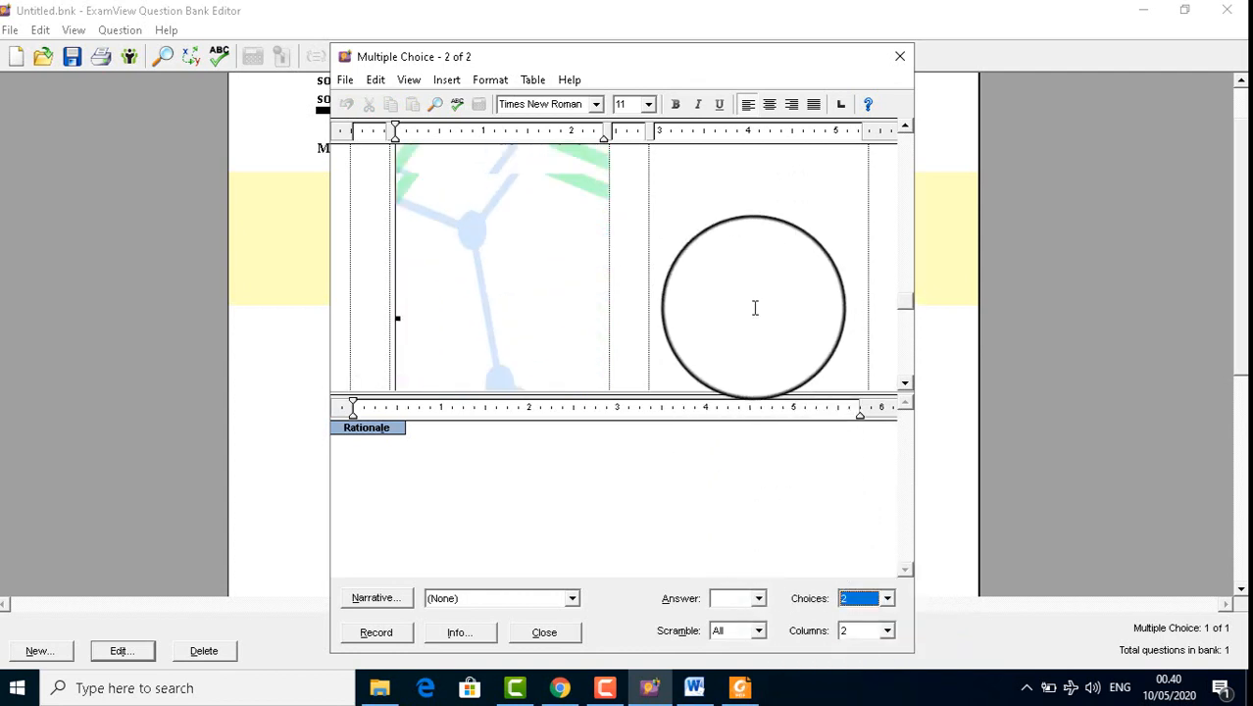
scroll(757, 296, down, 5)
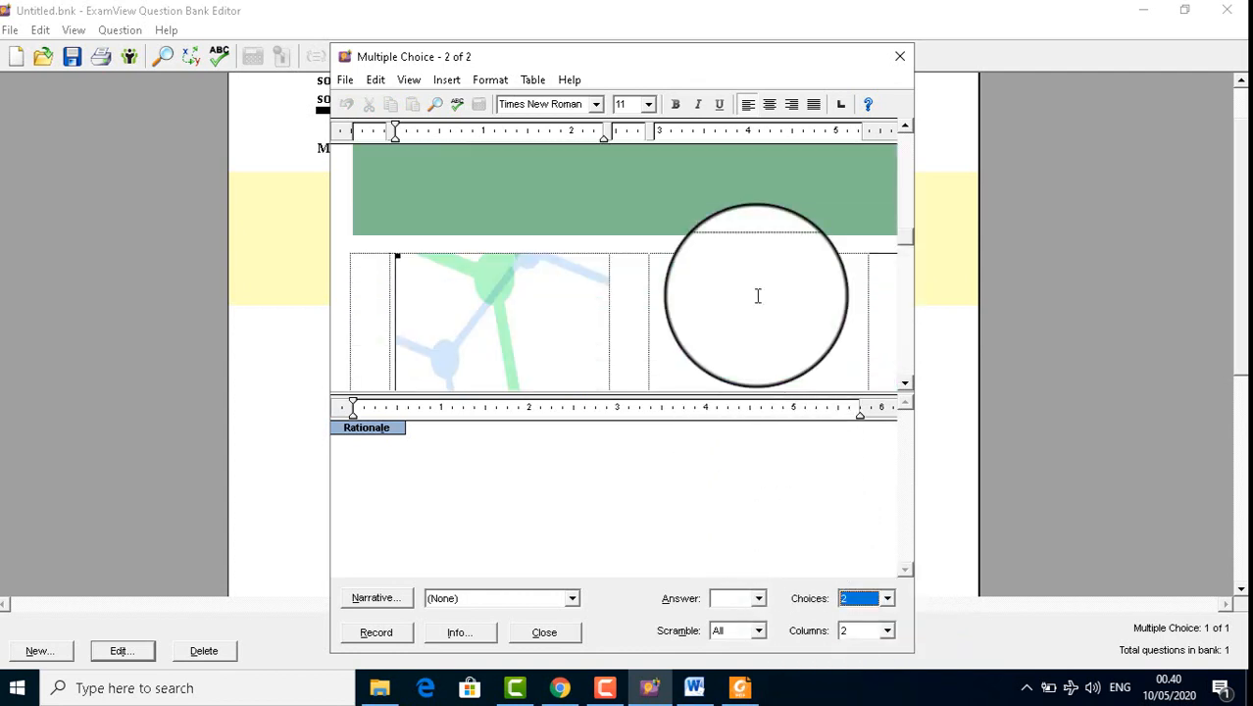
scroll(757, 296, down, 2)
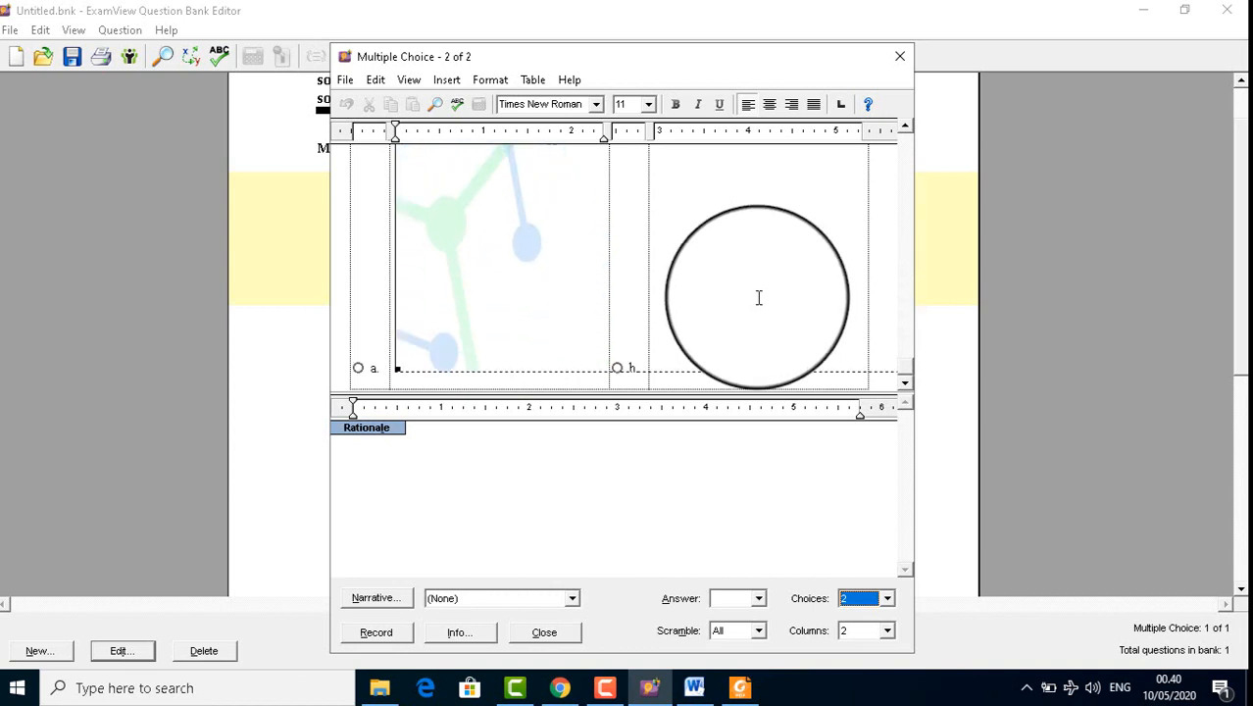
click(618, 367)
Step: Delete the picture from answer choice a
scroll(691, 372, up, 3)
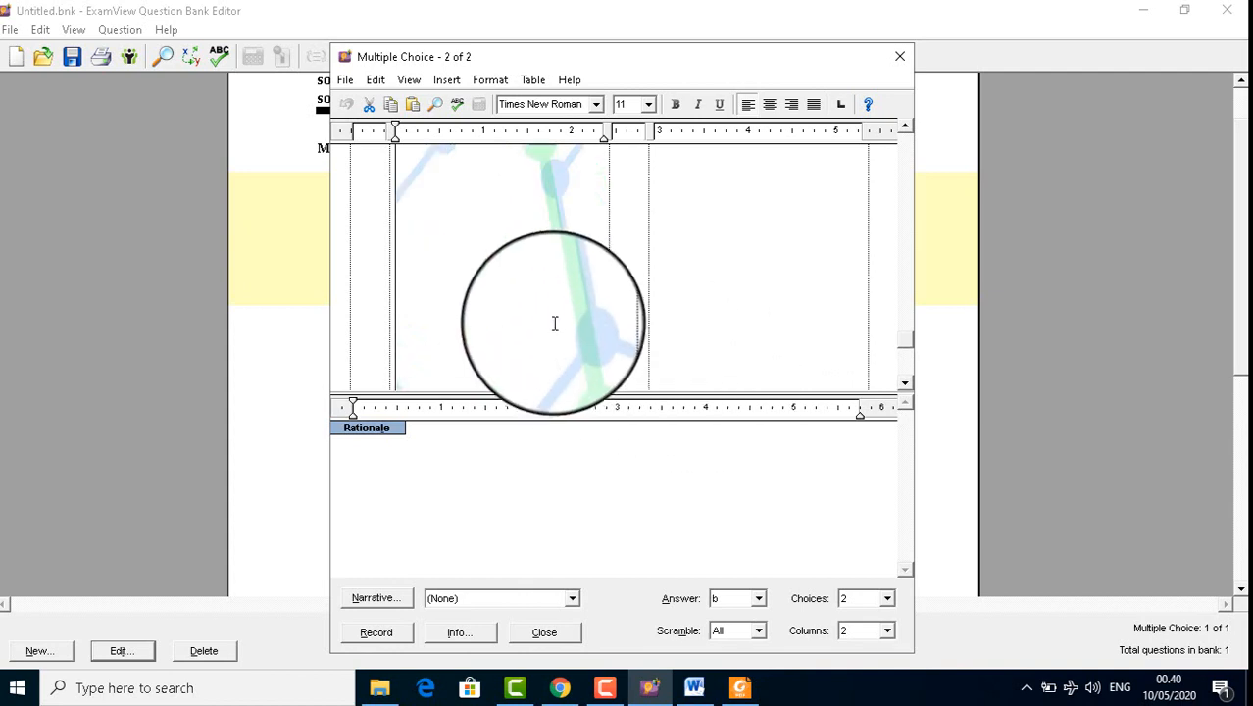
scroll(567, 283, up, 3)
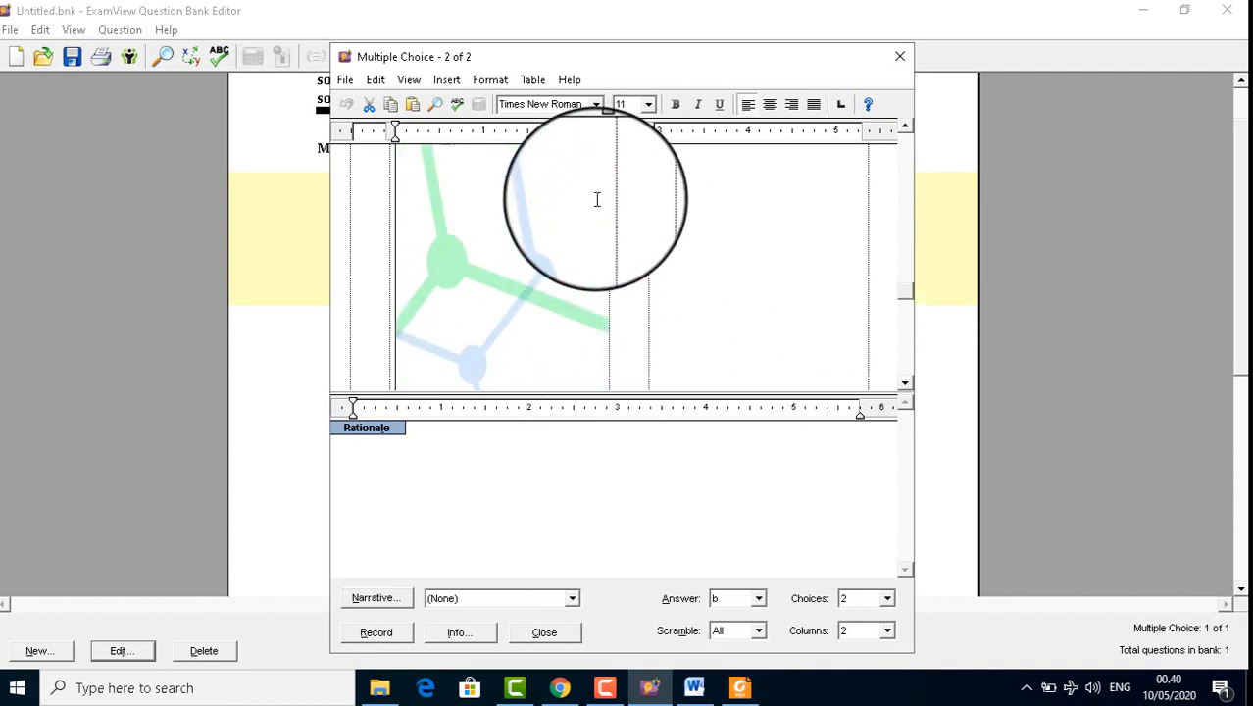
scroll(596, 199, up, 2)
key(Delete)
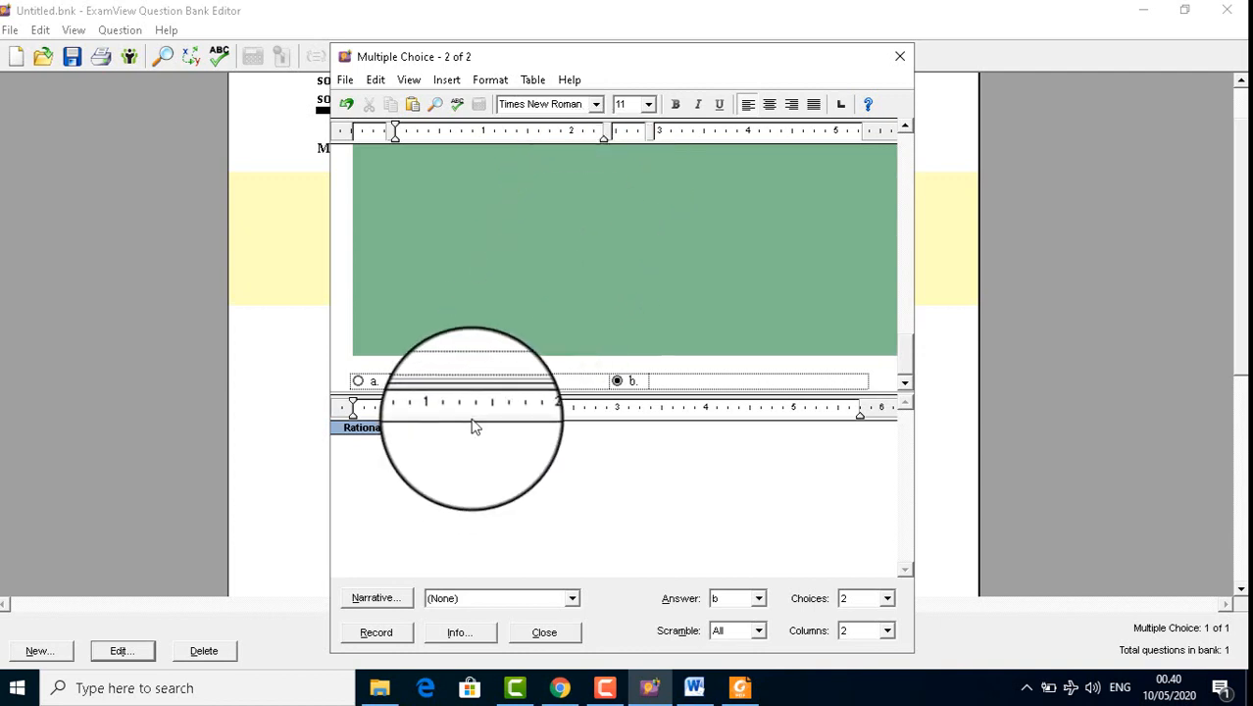
Step: Enter "1" as answer choice a and "2" as choice b, and record the question
scroll(506, 373, up, 5)
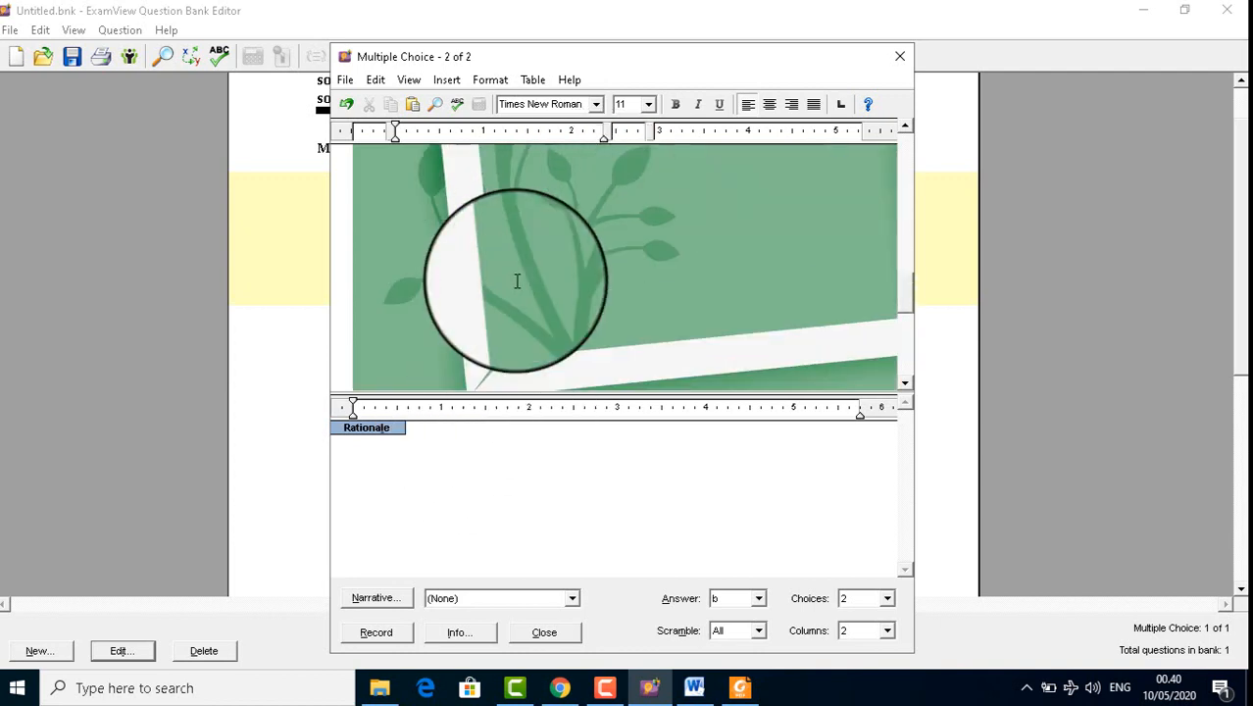
scroll(517, 281, up, 6)
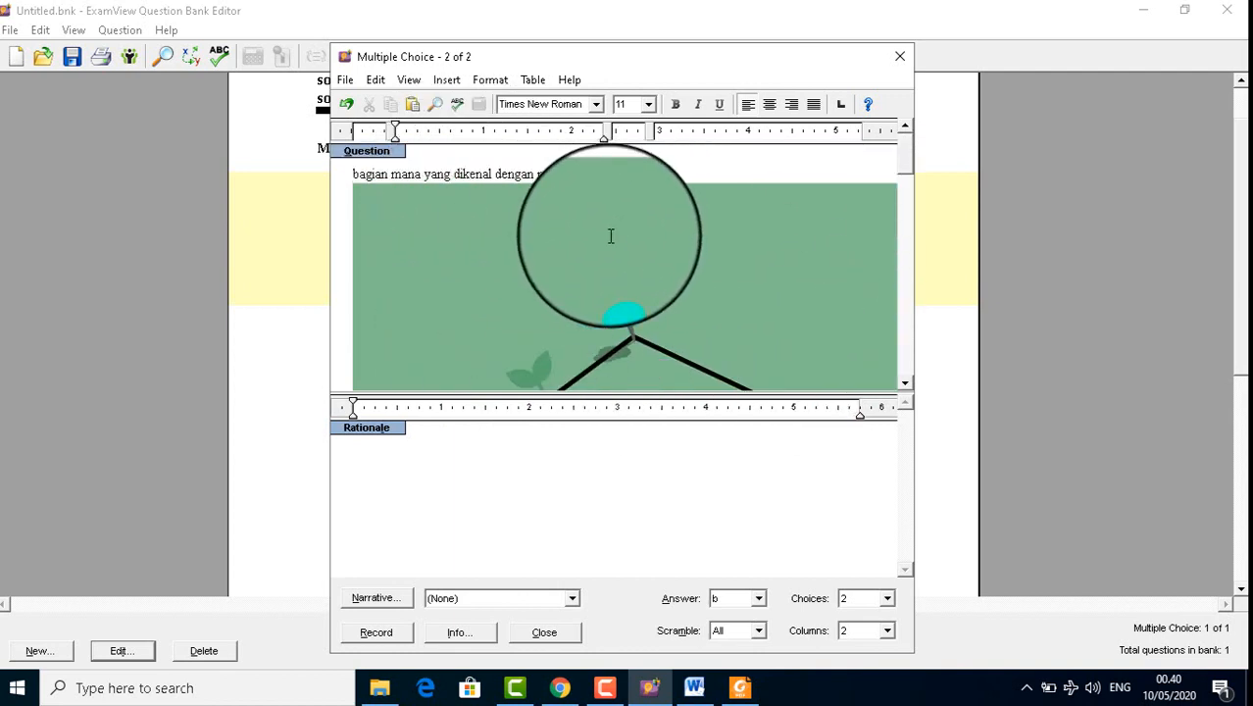
scroll(613, 245, down, 4)
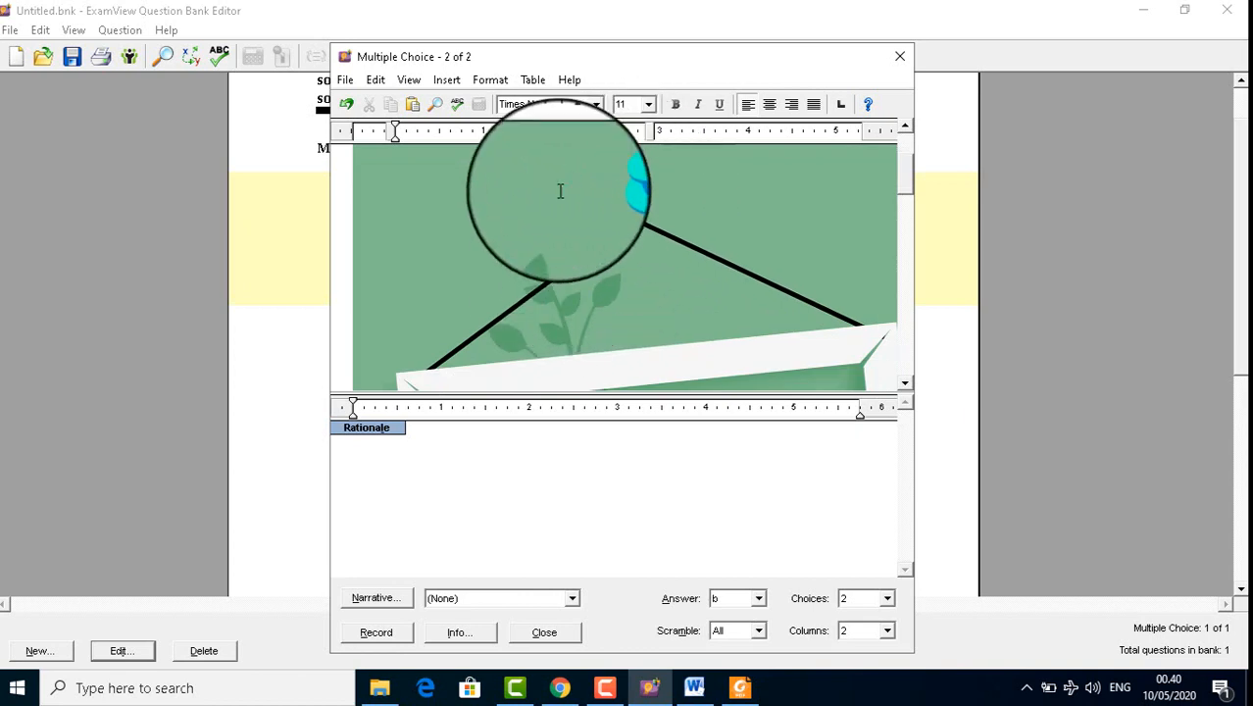
scroll(497, 251, down, 3)
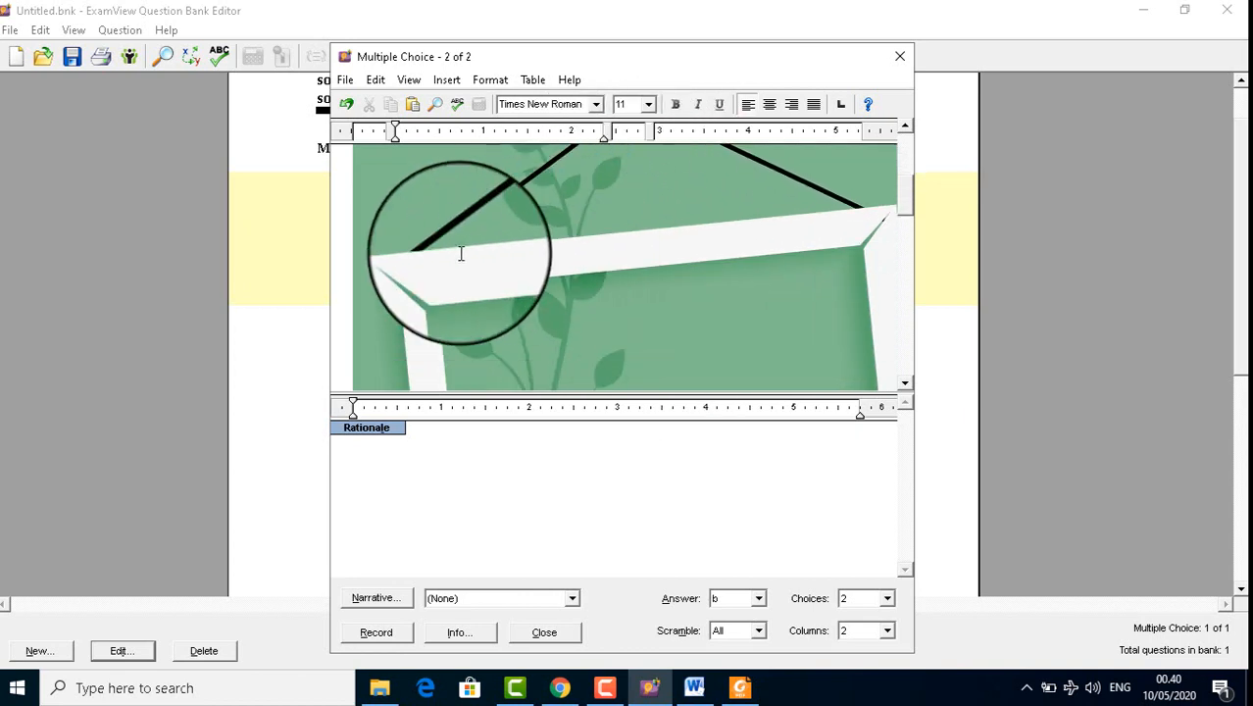
scroll(581, 280, down, 3)
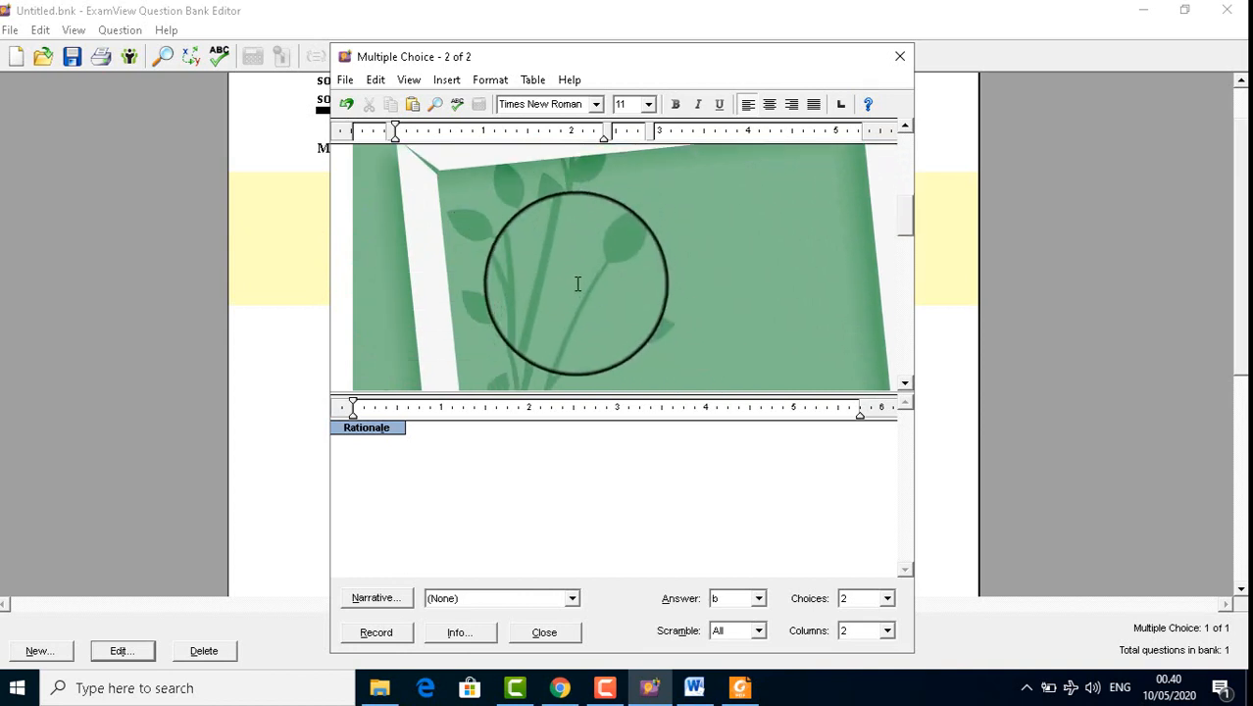
scroll(432, 348, down, 6)
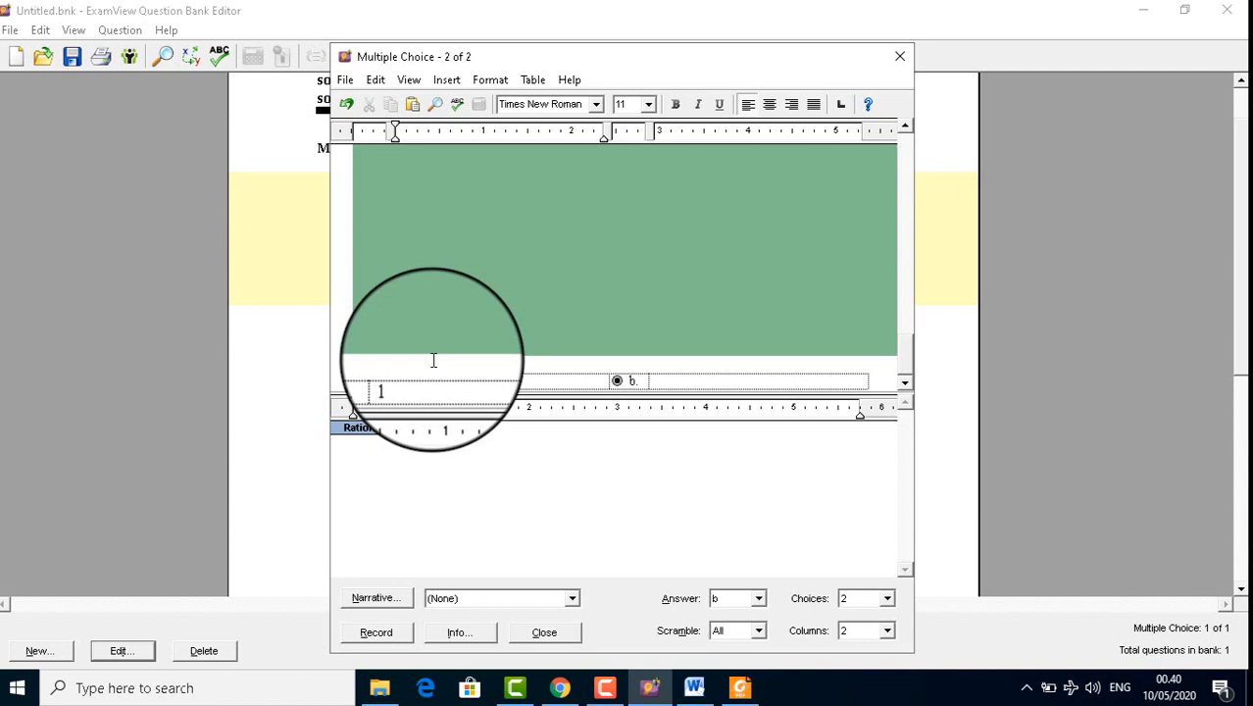
click(670, 379)
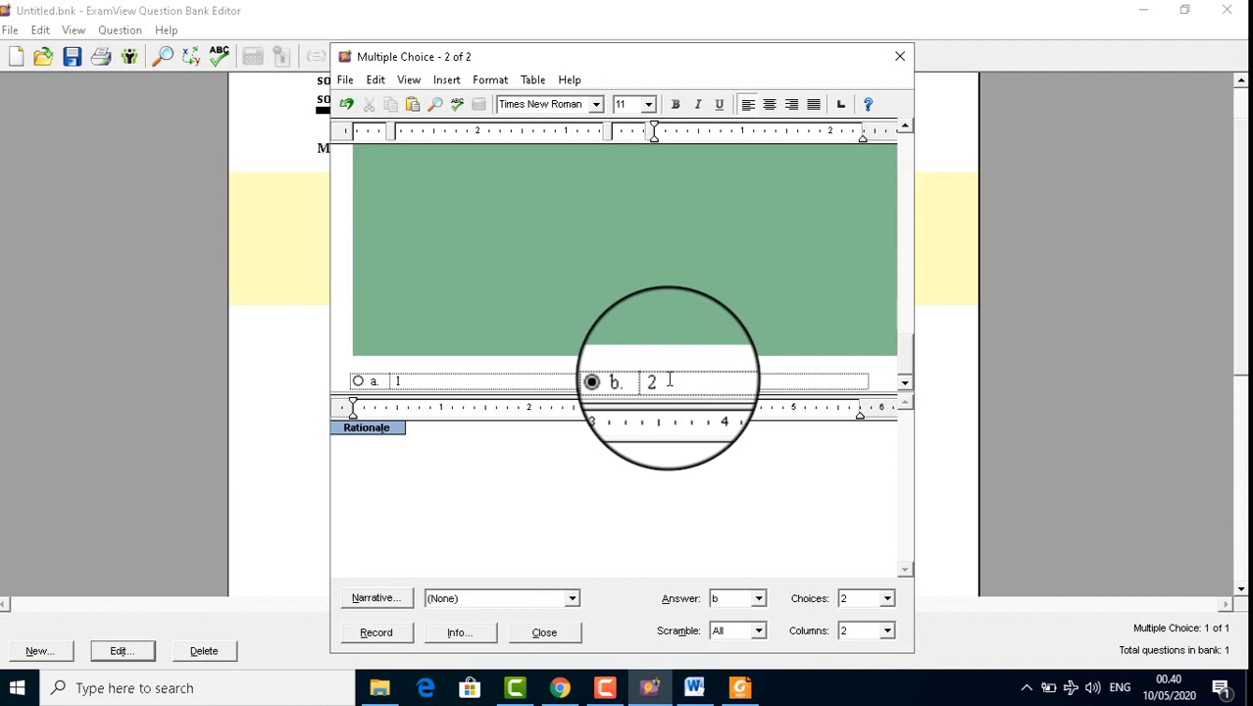
click(575, 426)
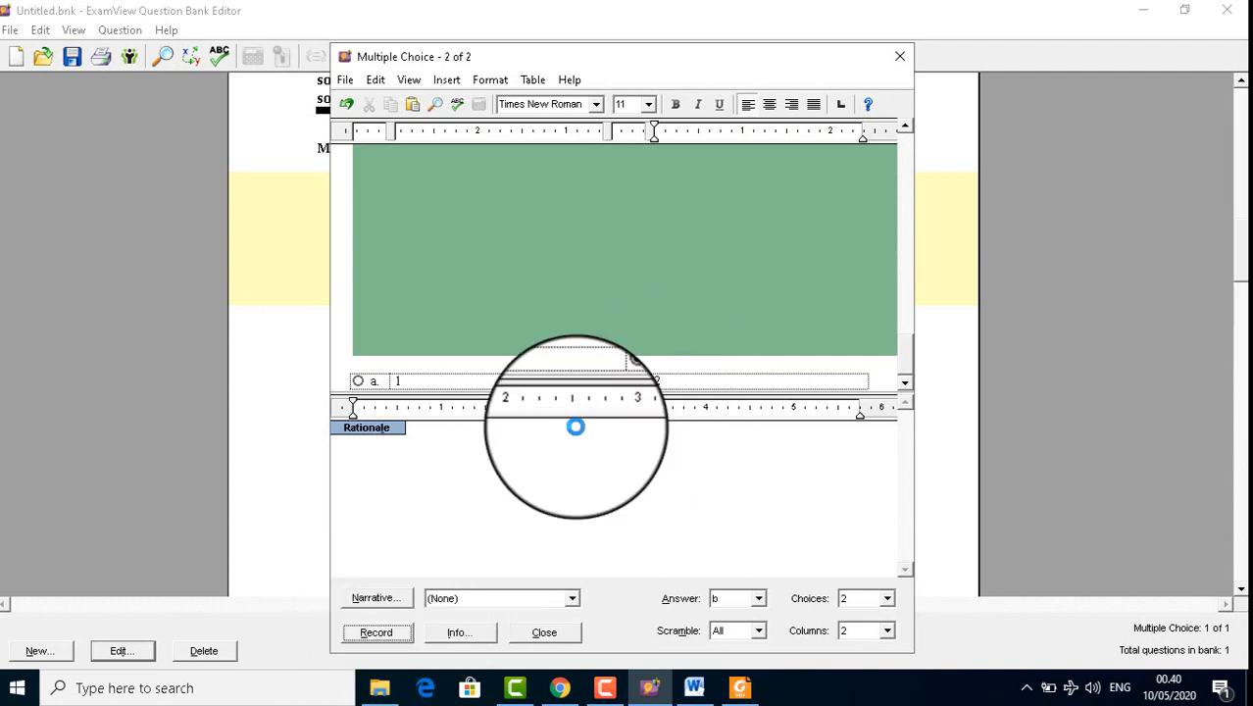
Step: Examine how the recorded question 2 and its picture are laid out on the question bank page
scroll(579, 434, up, 5)
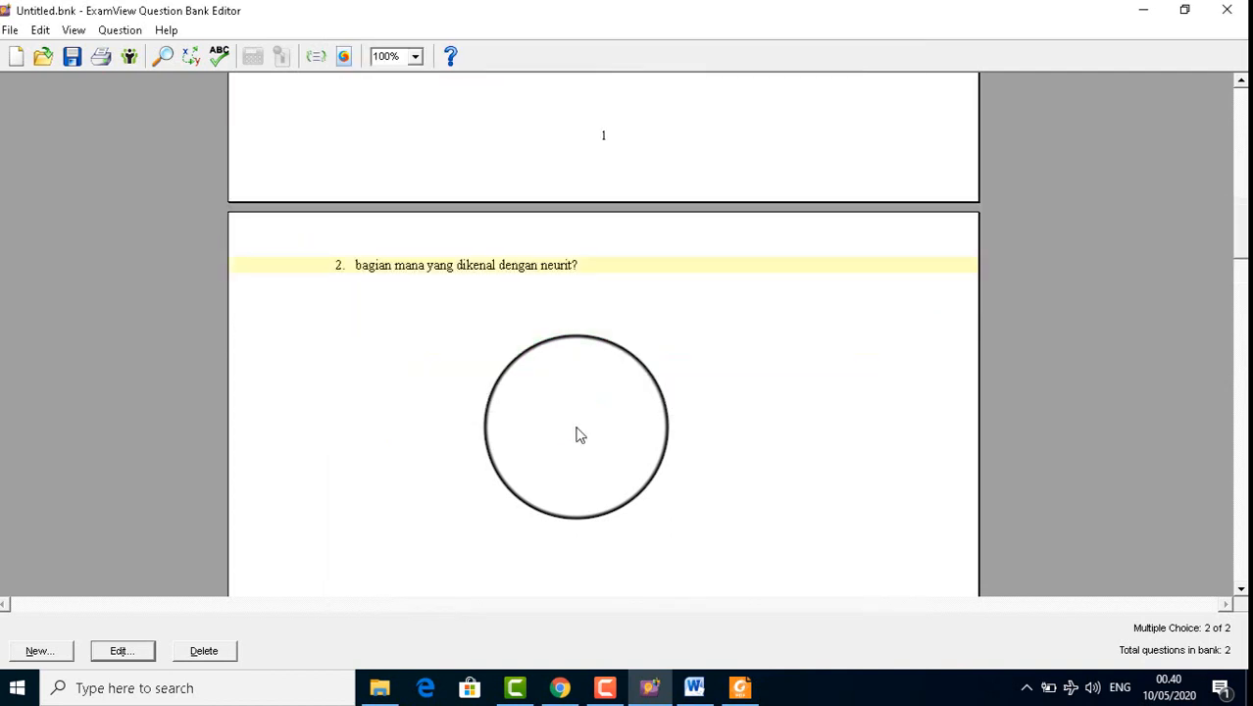
scroll(579, 435, up, 5)
scroll(581, 433, down, 5)
scroll(579, 428, down, 5)
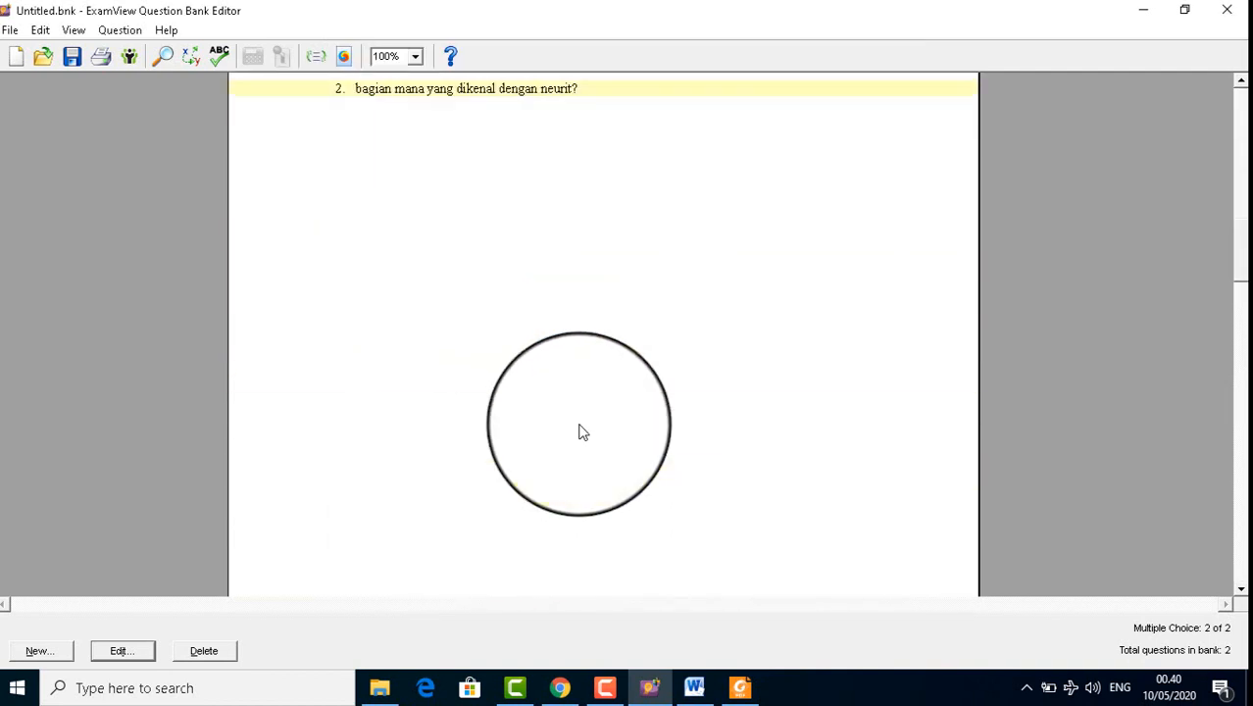
scroll(562, 346, up, 2)
scroll(619, 275, down, 3)
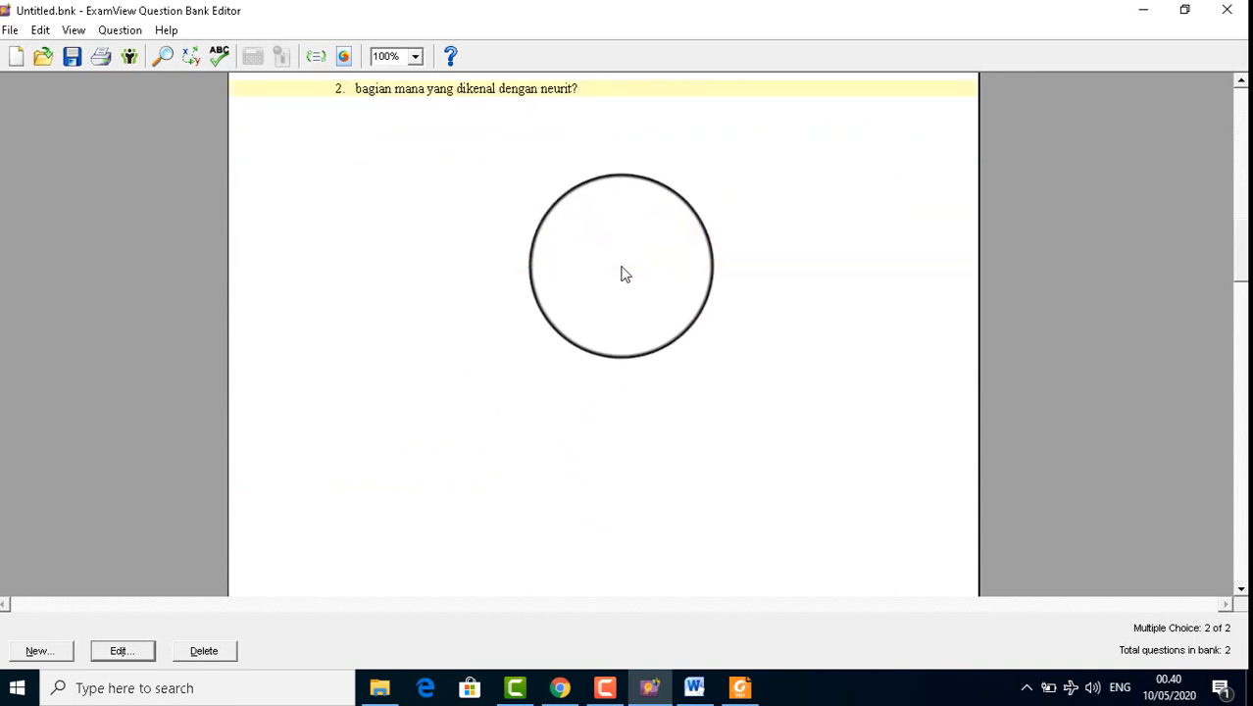
scroll(621, 267, up, 2)
scroll(637, 182, down, 2)
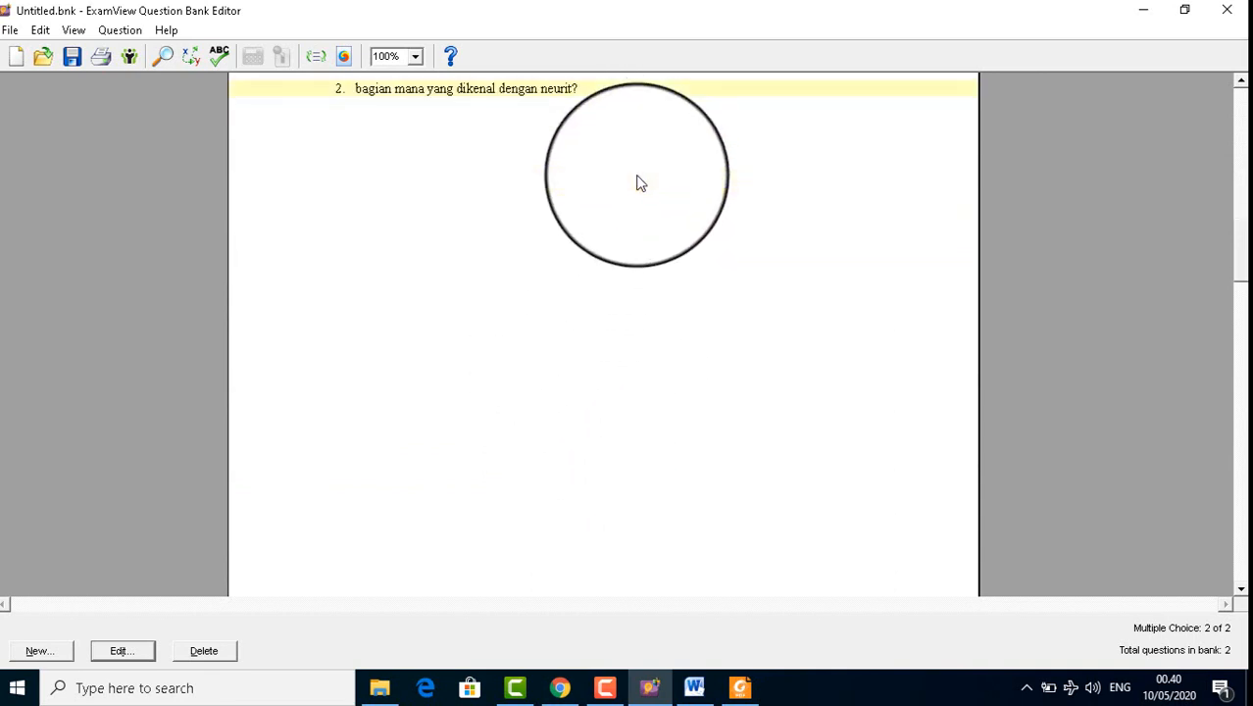
Step: Reopen question 2, shrink its picture proportionally to about 1.4 inches wide, and record the question
double_click(642, 87)
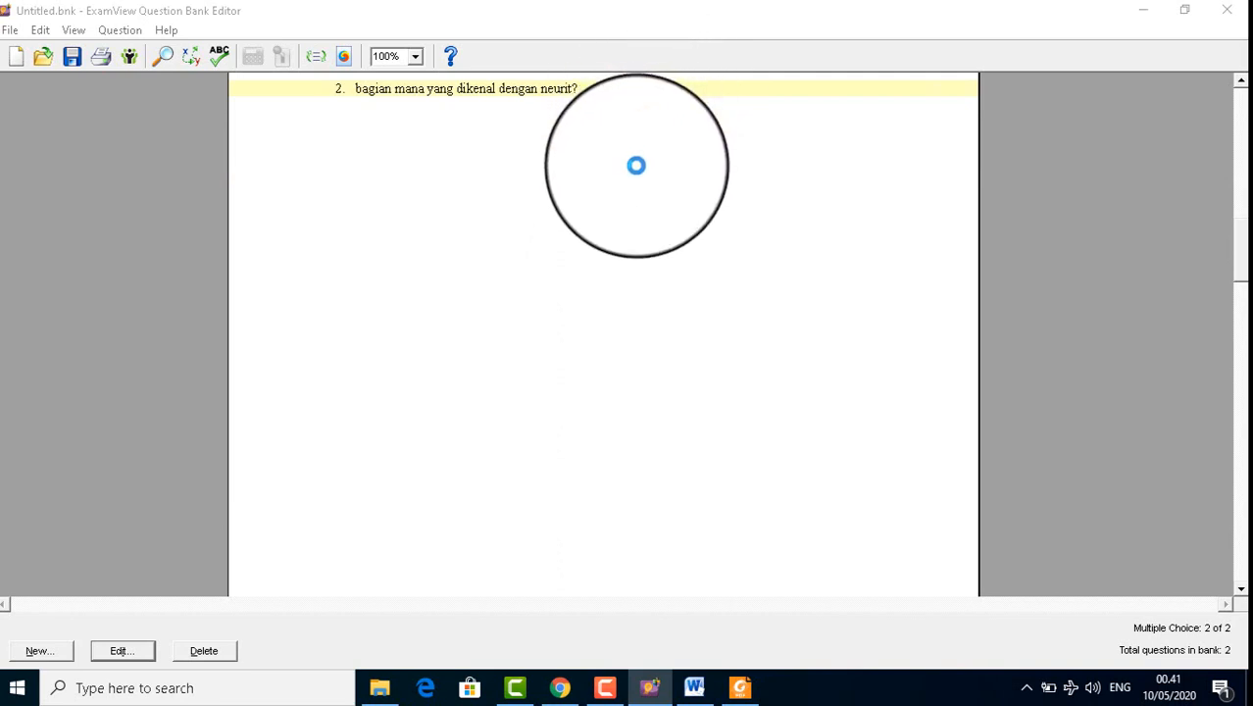
scroll(671, 245, down, 5)
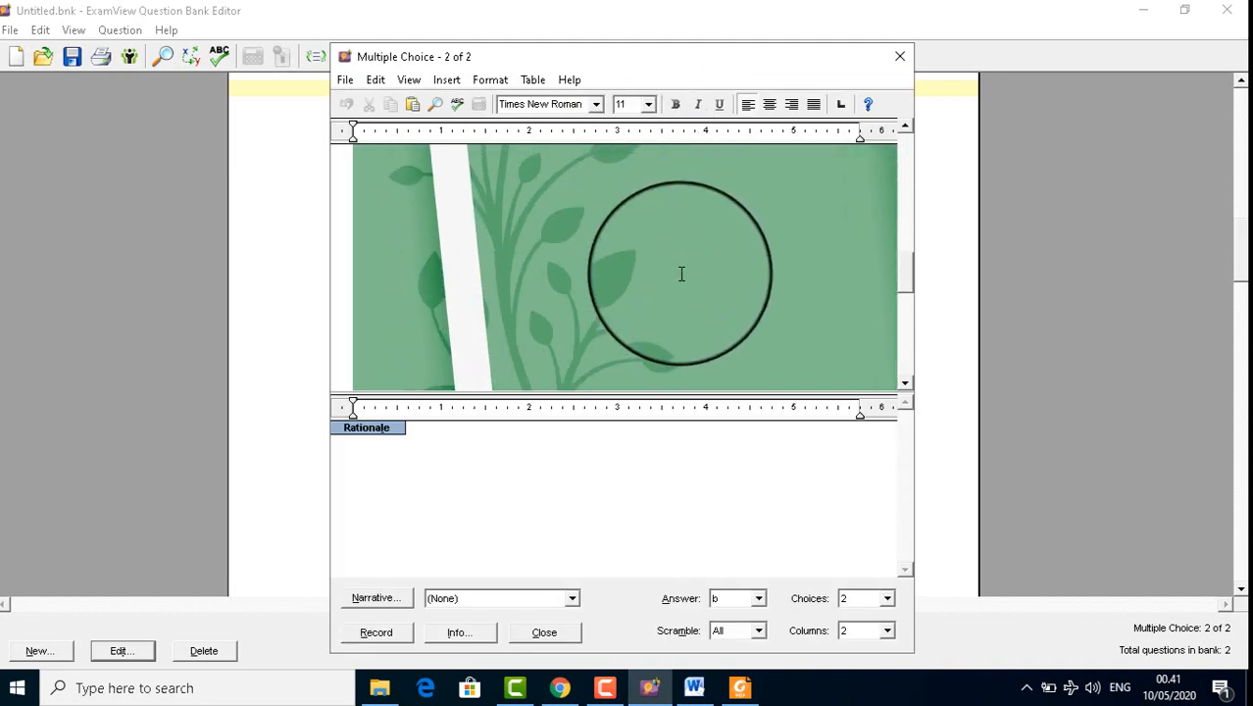
scroll(862, 353, down, 3)
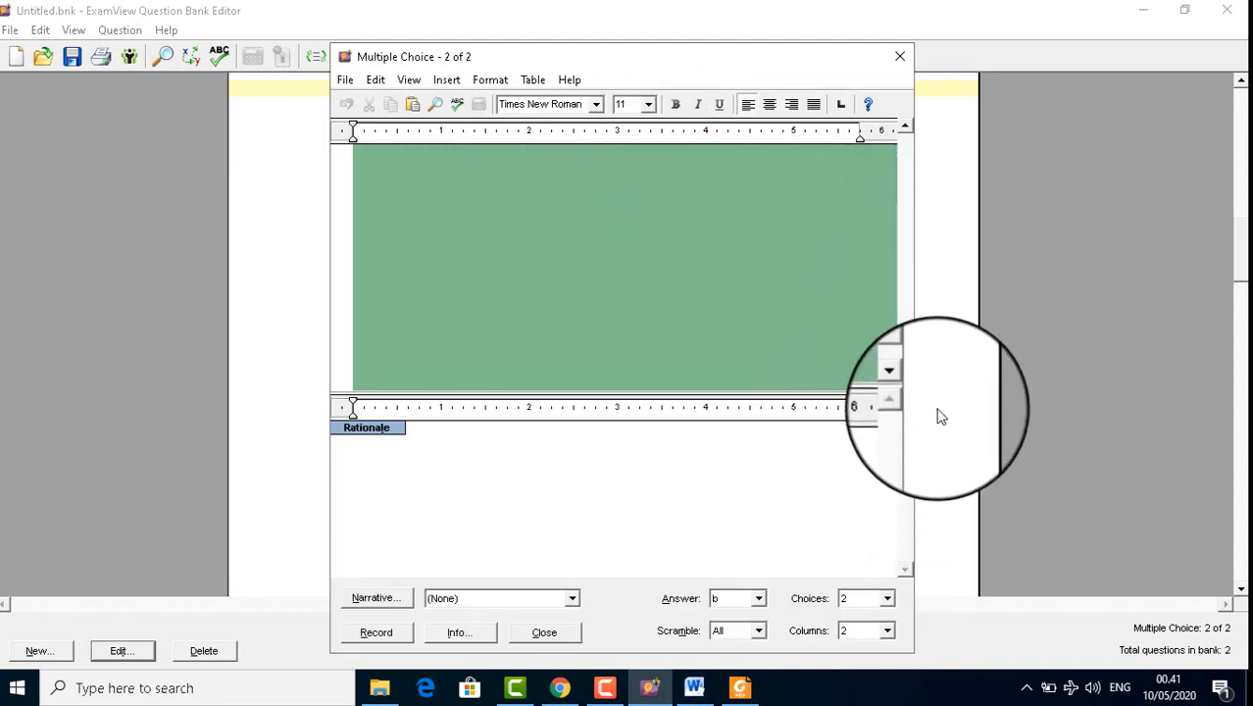
drag(911, 351, 938, 375)
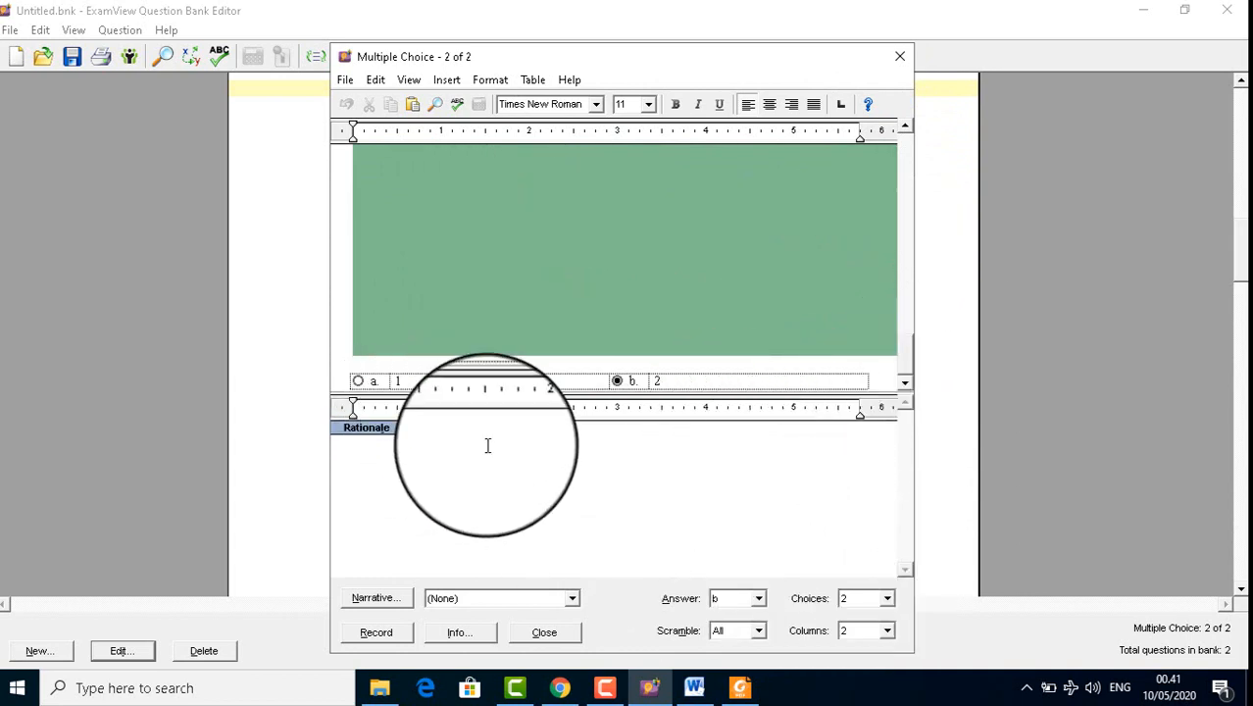
click(457, 307)
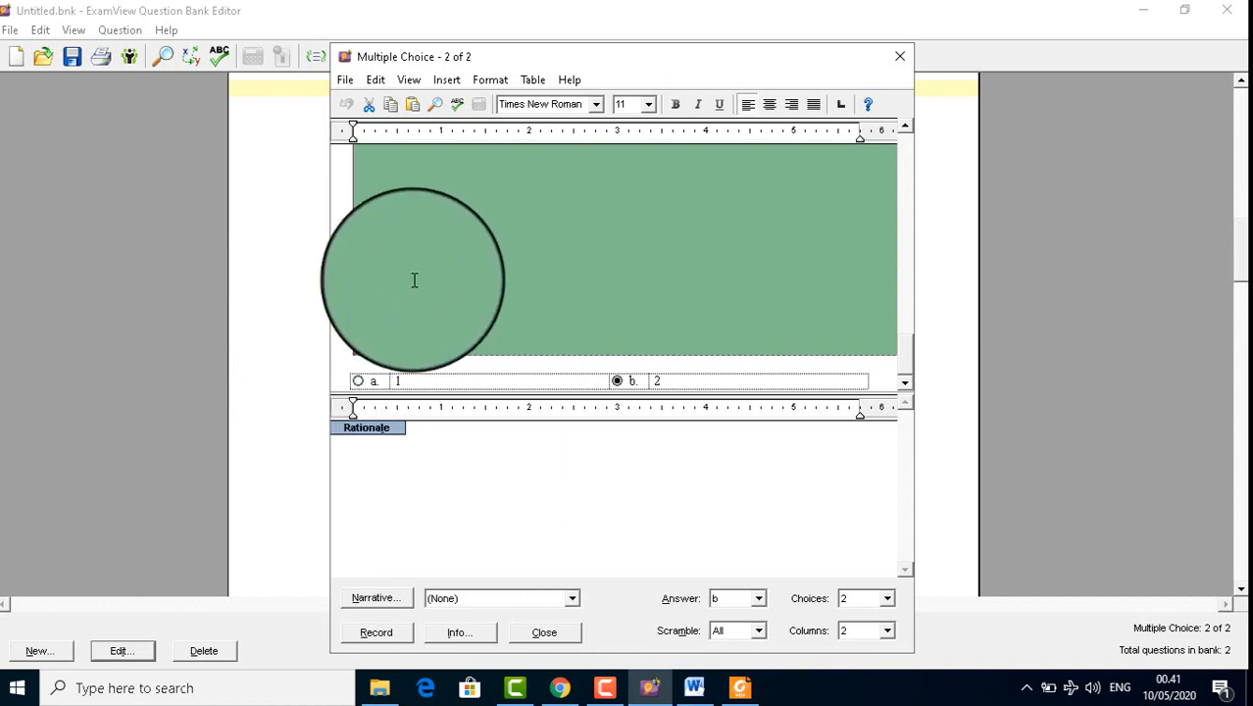
scroll(421, 283, up, 3)
scroll(423, 286, up, 6)
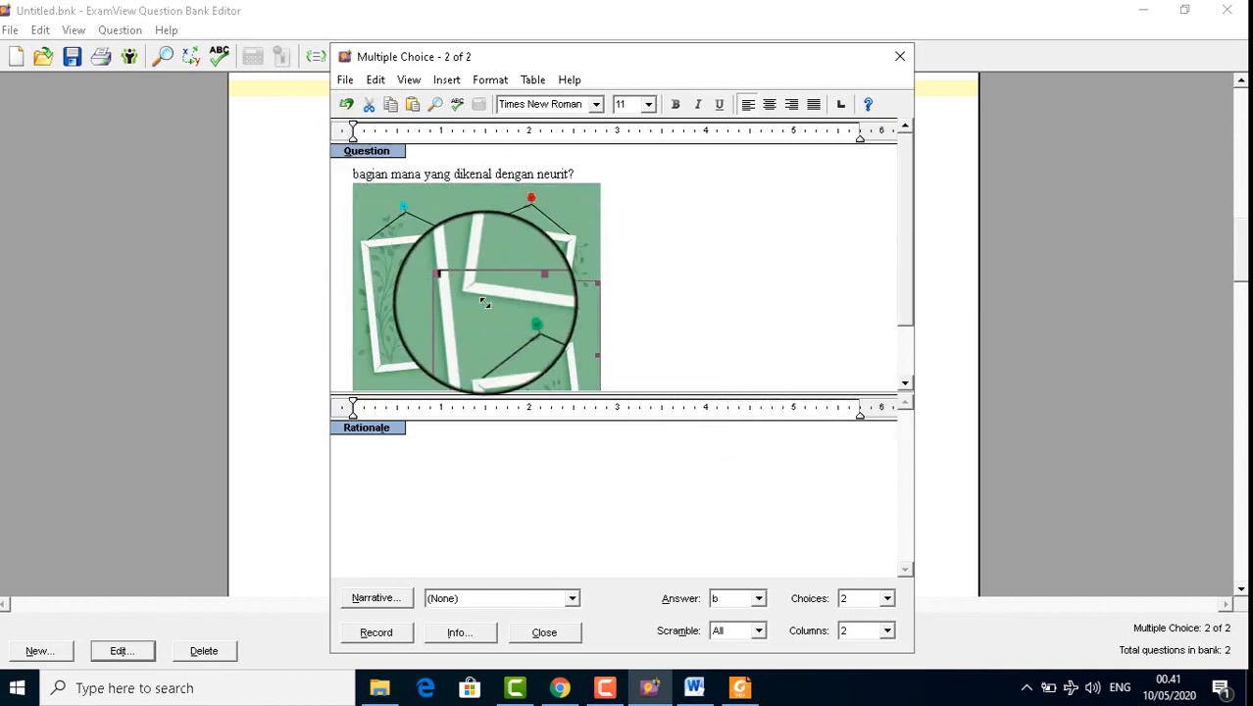
drag(483, 305, 479, 306)
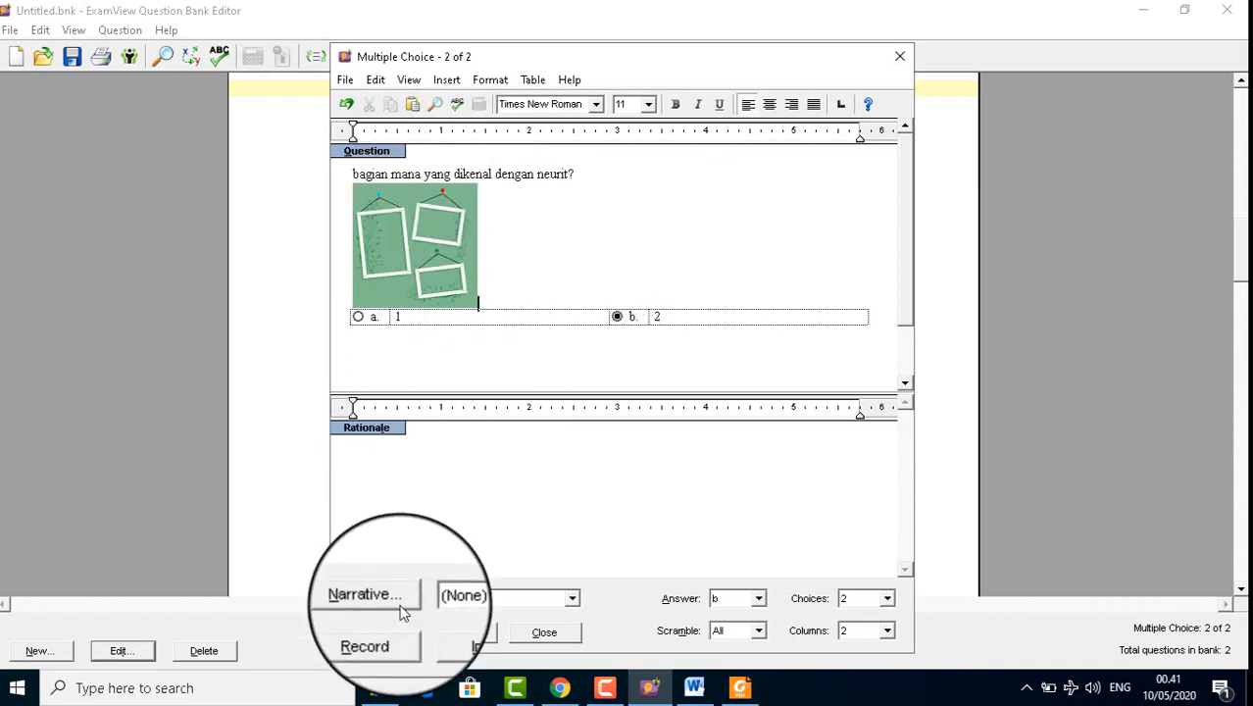
click(382, 642)
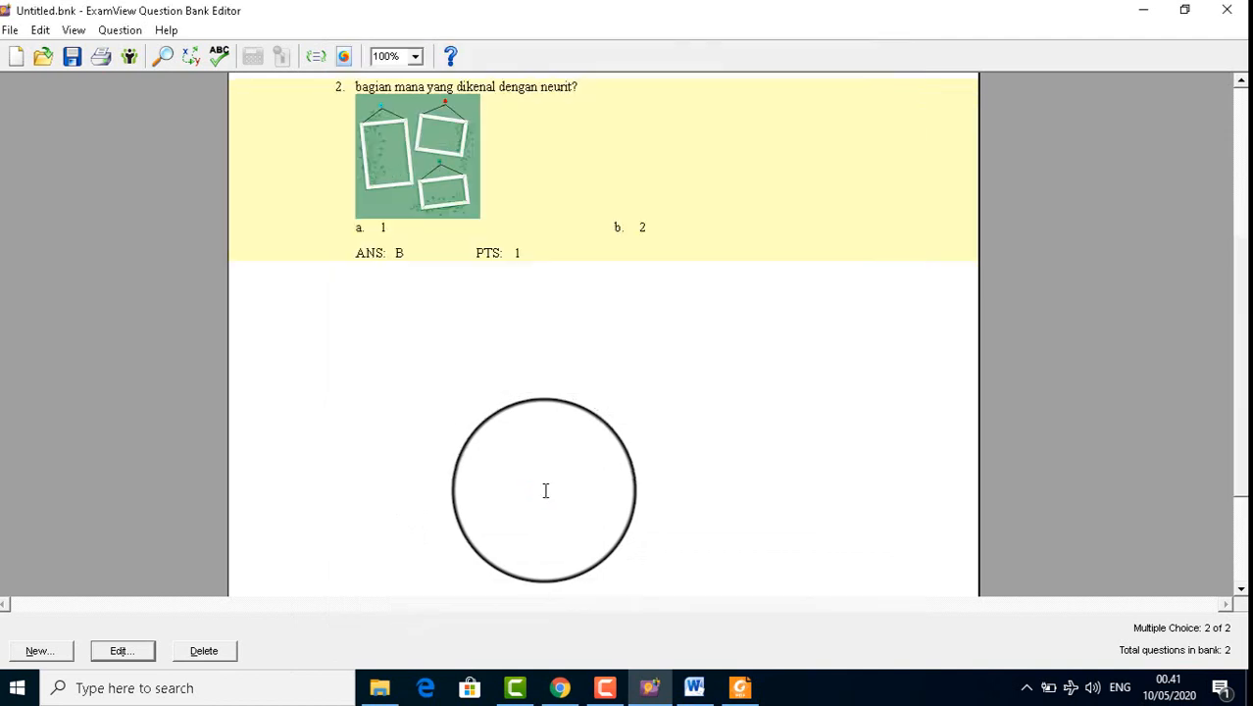
scroll(545, 490, up, 3)
scroll(500, 410, down, 1)
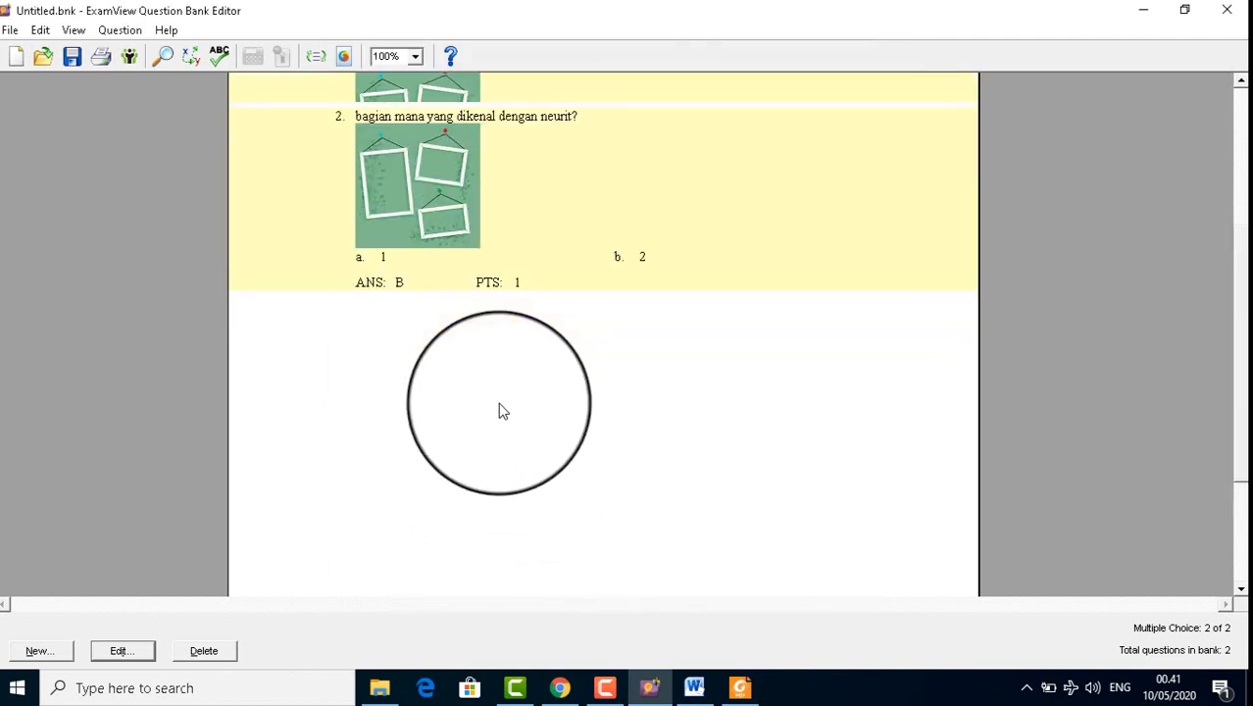
scroll(500, 409, up, 3)
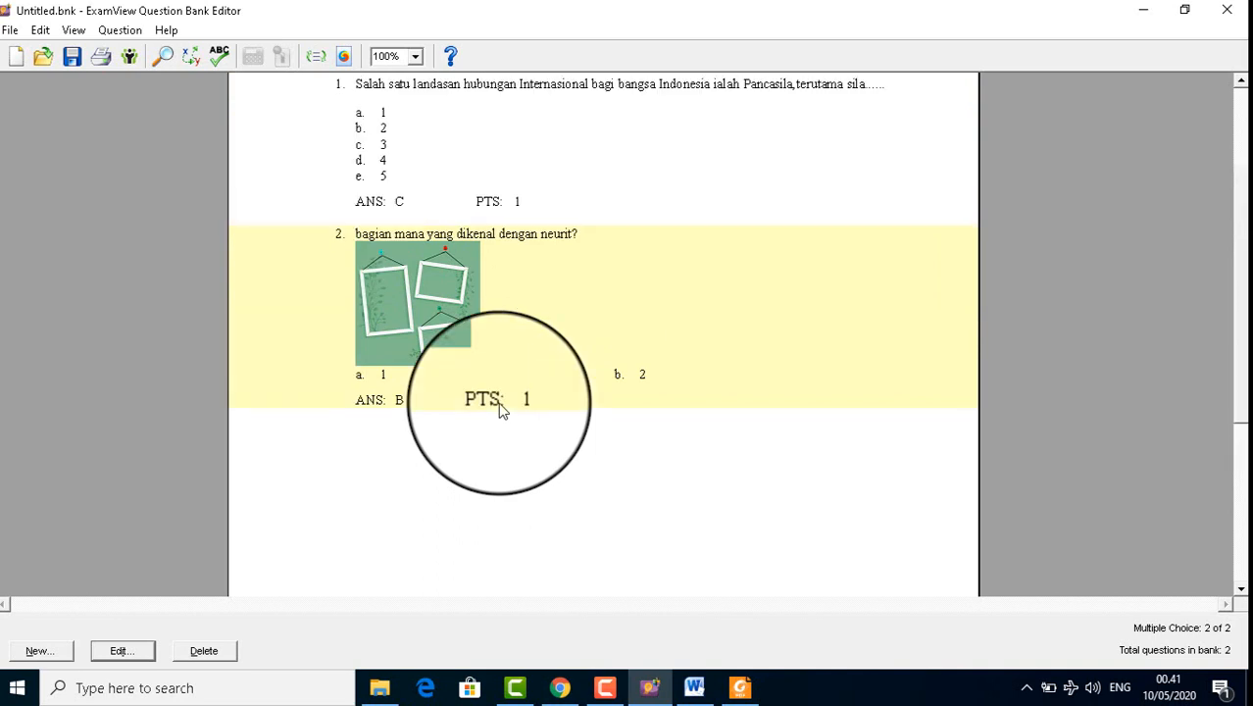
click(49, 652)
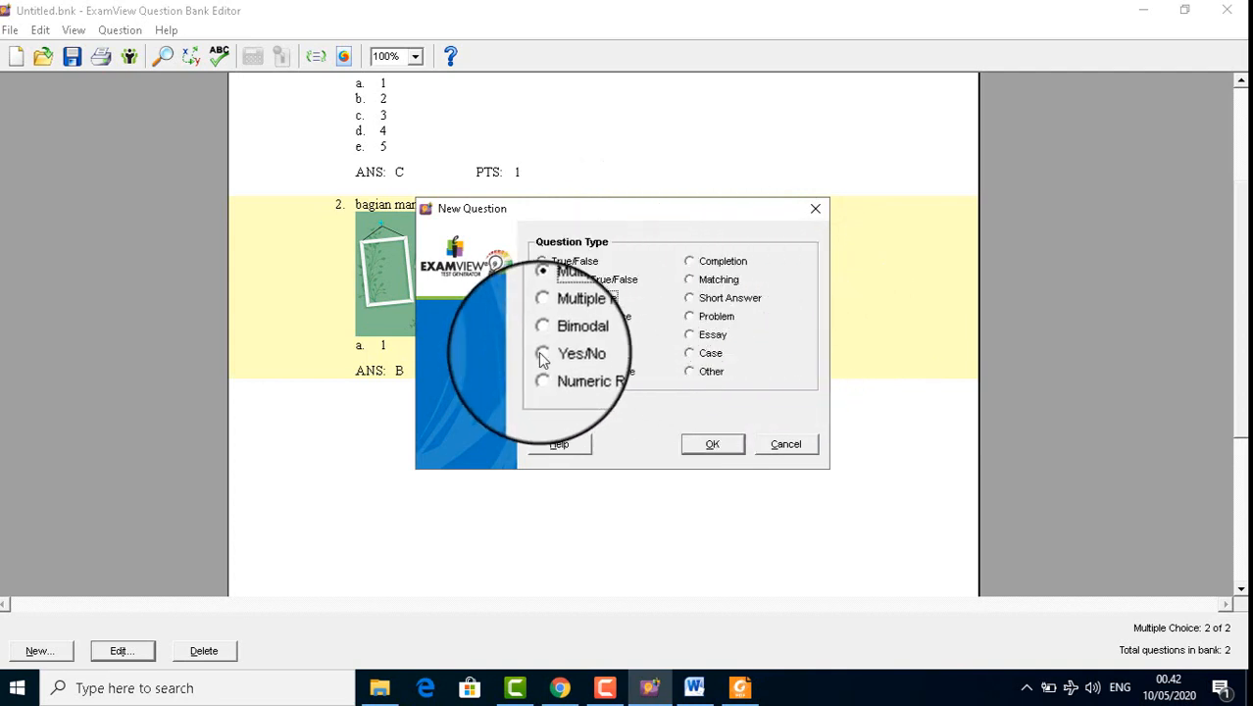
click(695, 340)
click(713, 444)
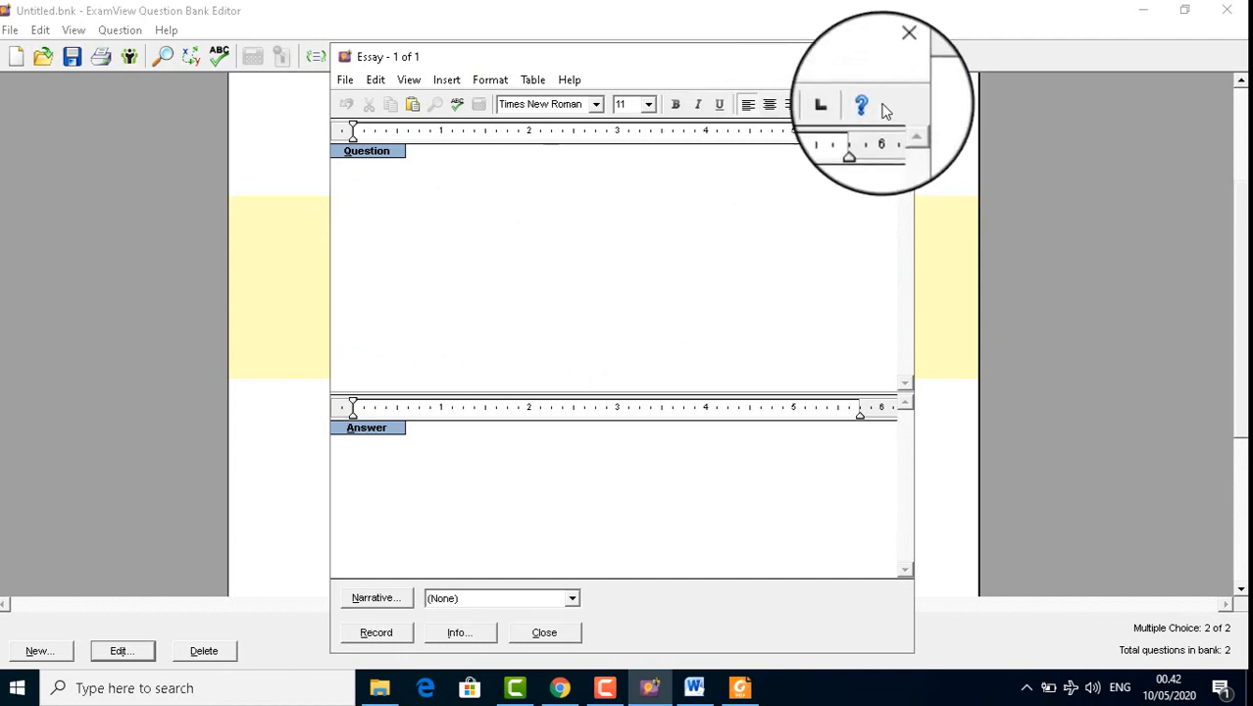
click(899, 56)
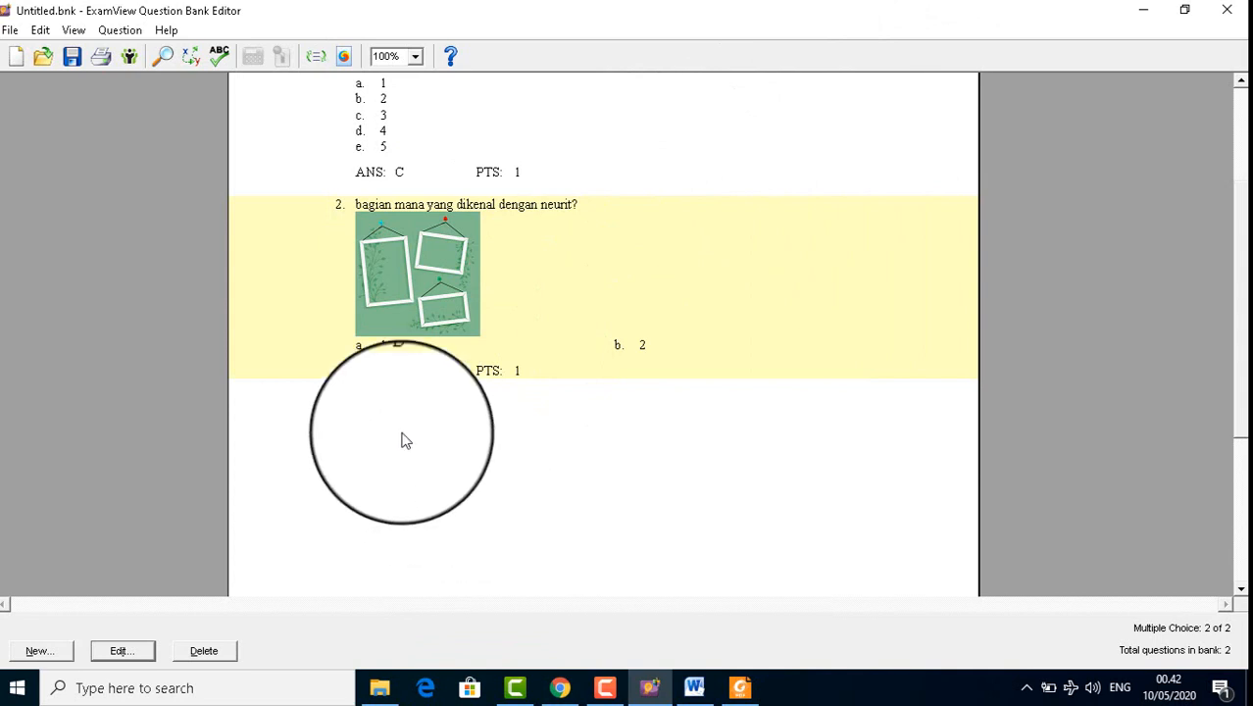
Step: Add an essay question "apa?" with the answer "itu" and record it
click(44, 653)
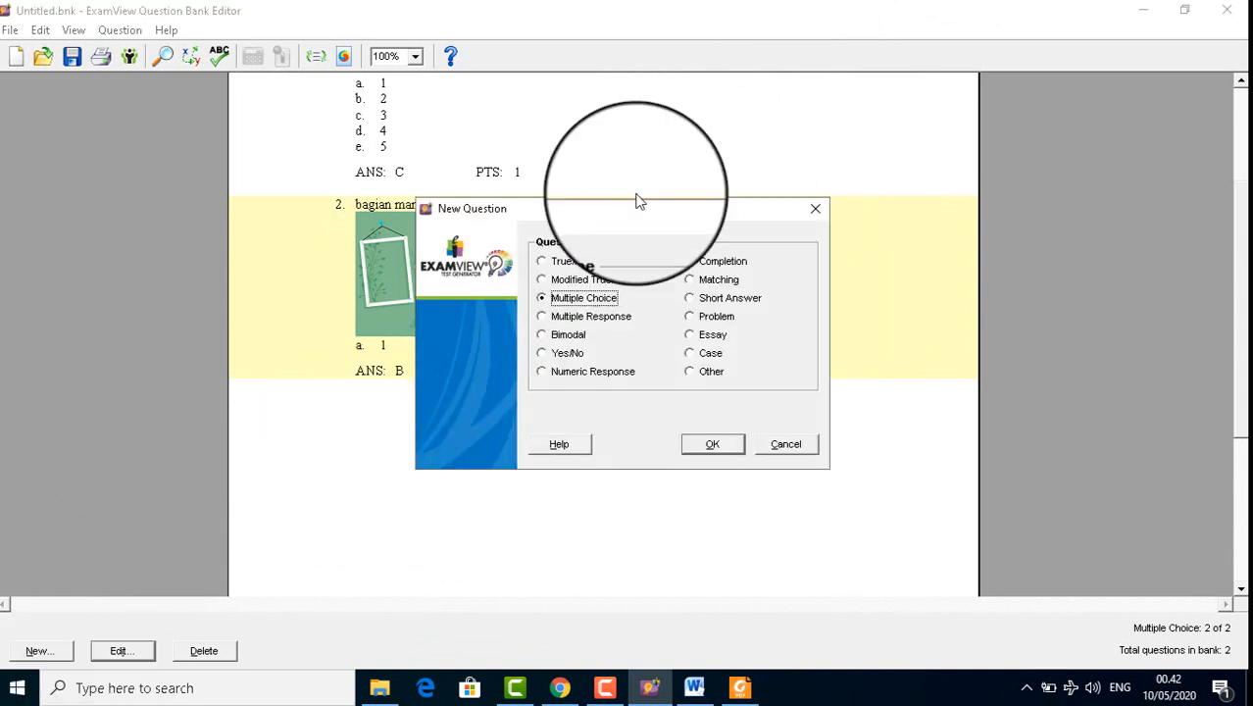
click(711, 335)
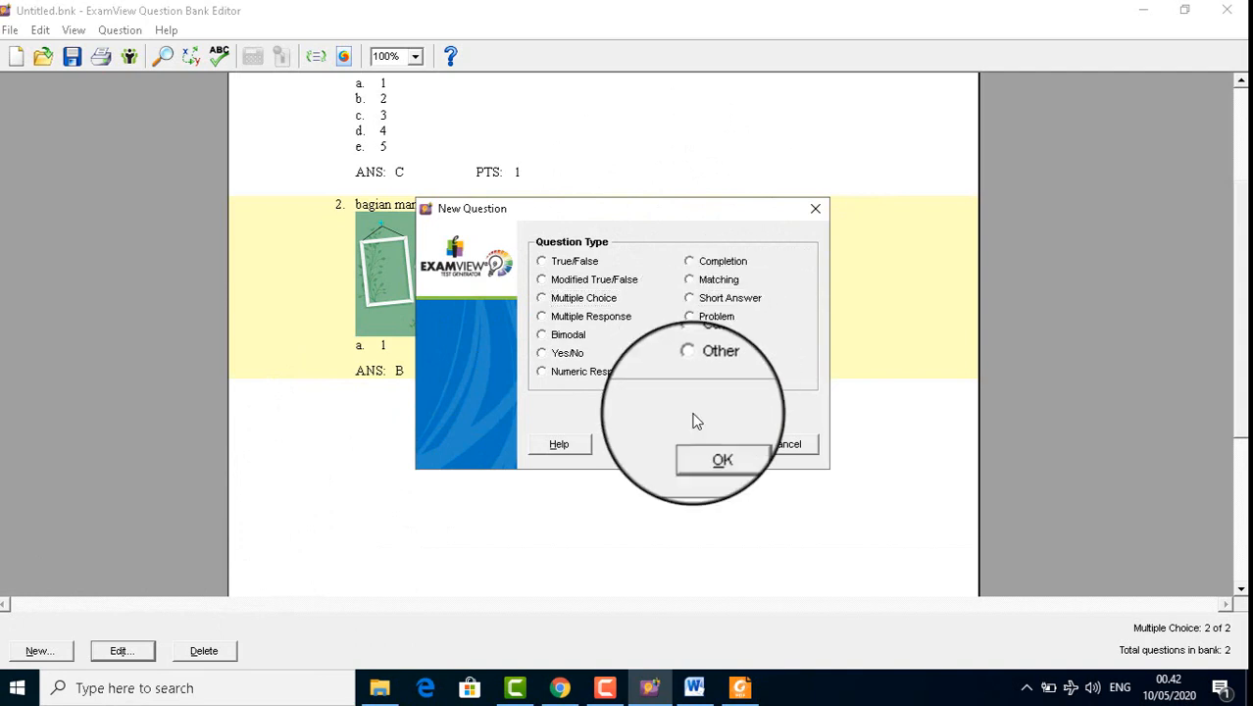
click(712, 449)
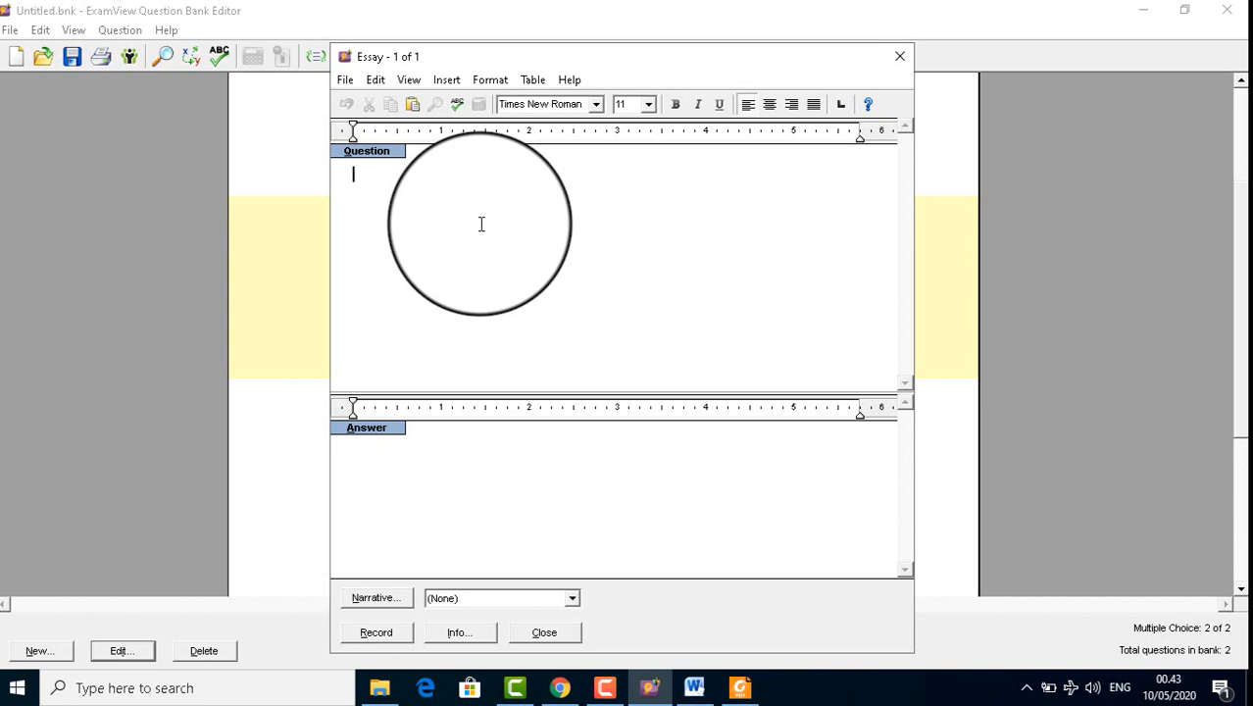
text(a?)
click(367, 639)
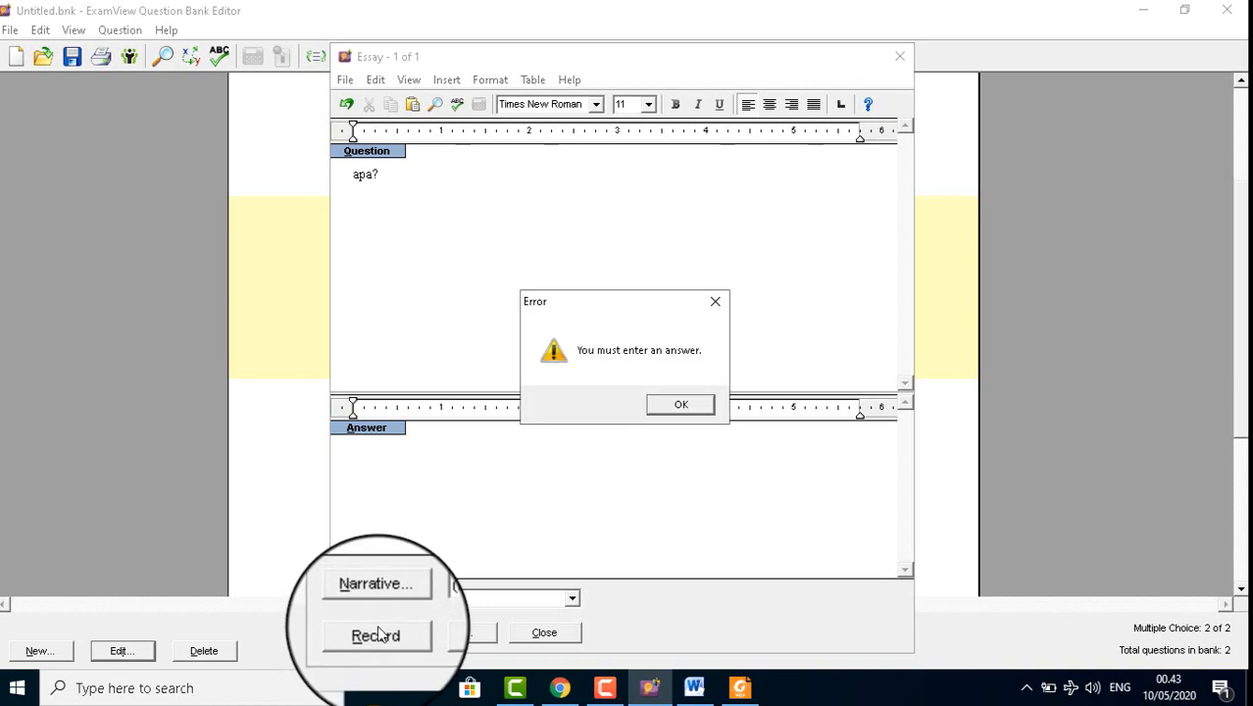
click(681, 407)
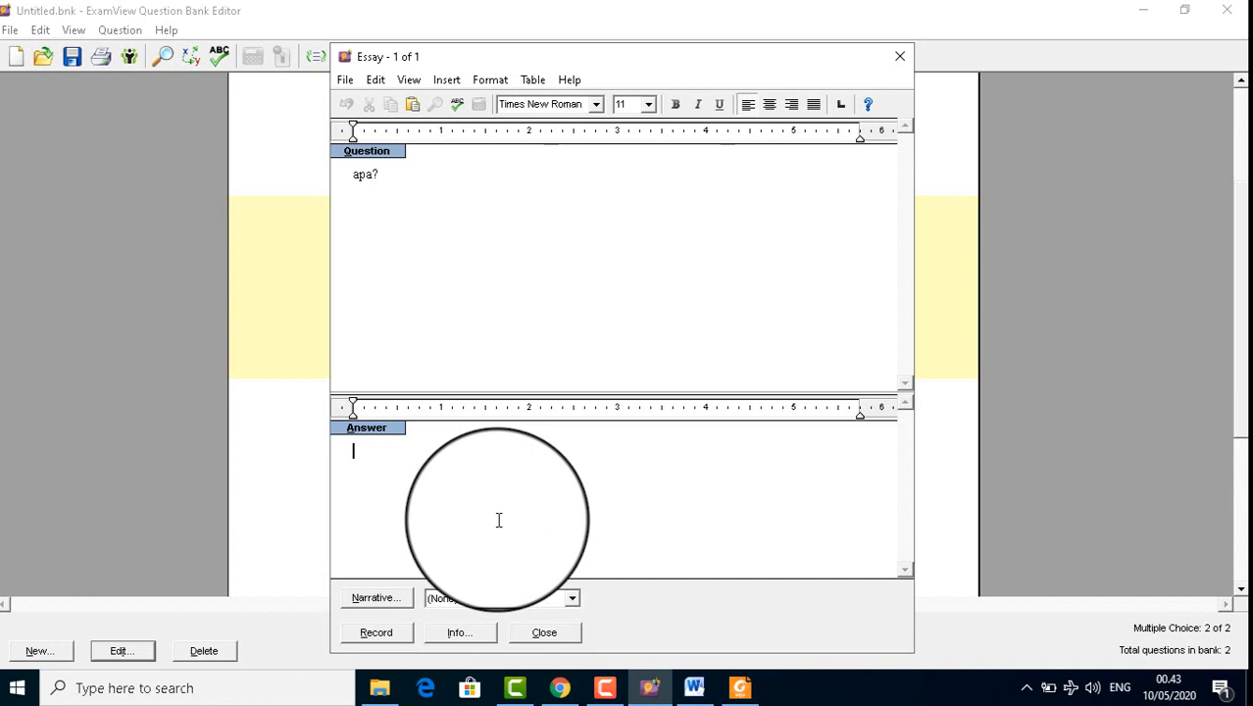
text(itu)
click(399, 633)
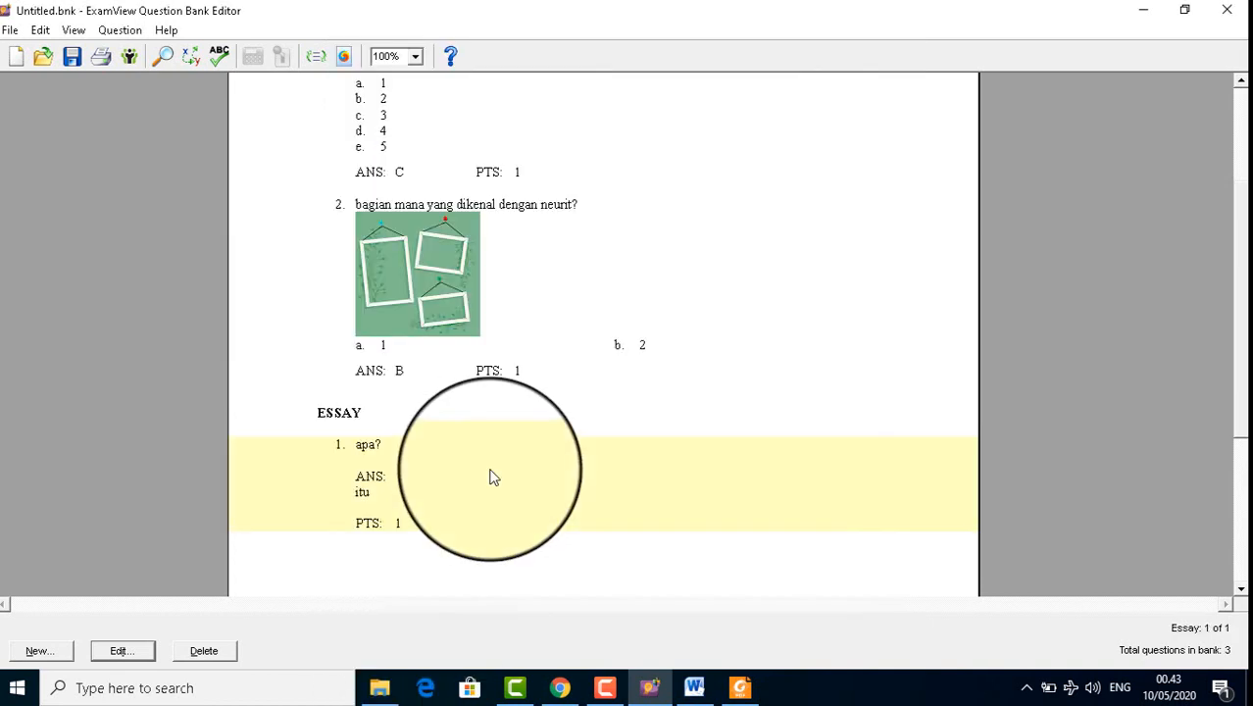
Step: Review the multiple-choice and essay sections of the question bank from the title to the last question
scroll(494, 477, down, 2)
scroll(493, 477, up, 5)
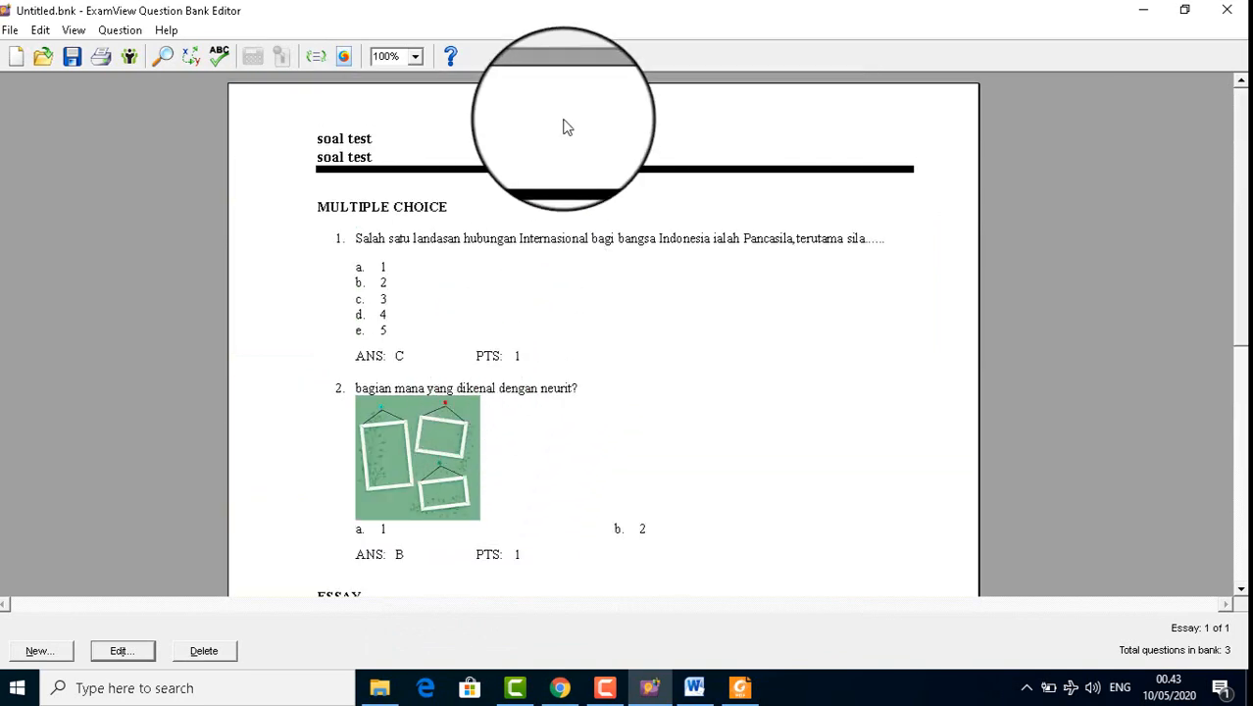
scroll(585, 317, down, 5)
scroll(585, 317, up, 5)
scroll(585, 316, down, 5)
scroll(586, 316, up, 5)
scroll(586, 316, down, 3)
scroll(585, 316, down, 2)
scroll(586, 316, up, 5)
scroll(585, 316, down, 5)
scroll(585, 316, up, 5)
scroll(586, 315, down, 5)
scroll(587, 320, up, 4)
scroll(586, 320, down, 1)
scroll(586, 320, up, 2)
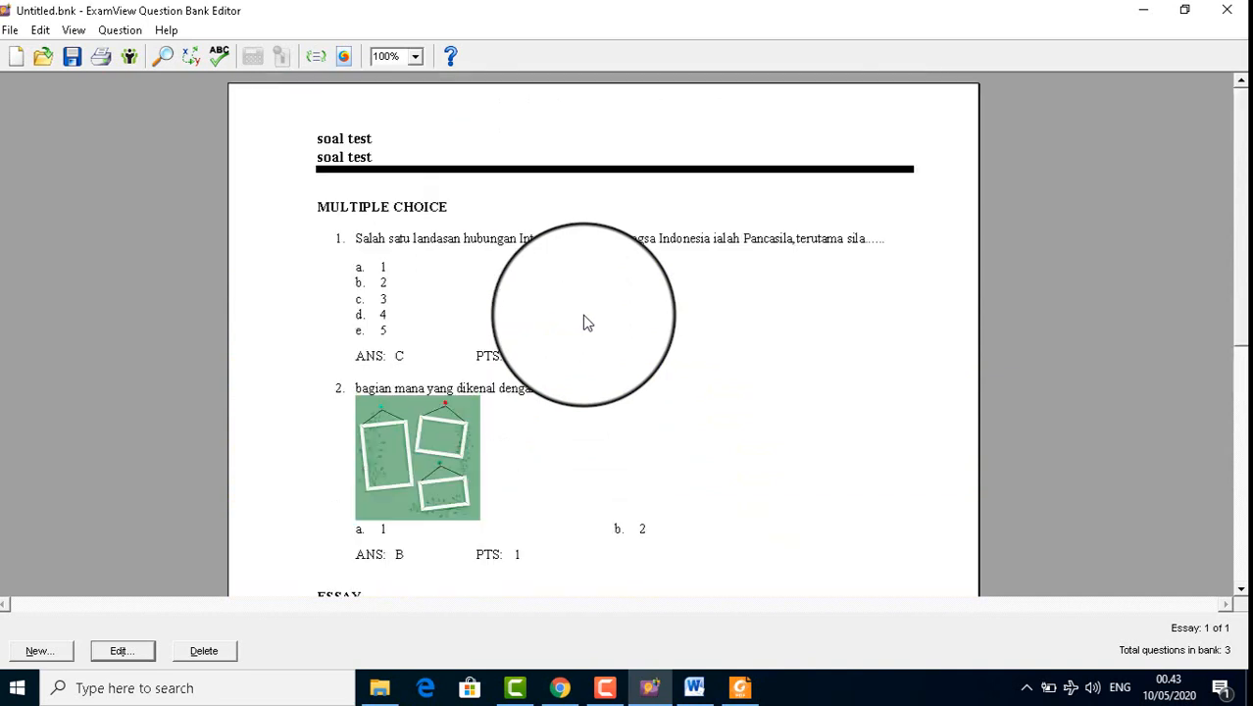
scroll(586, 321, down, 5)
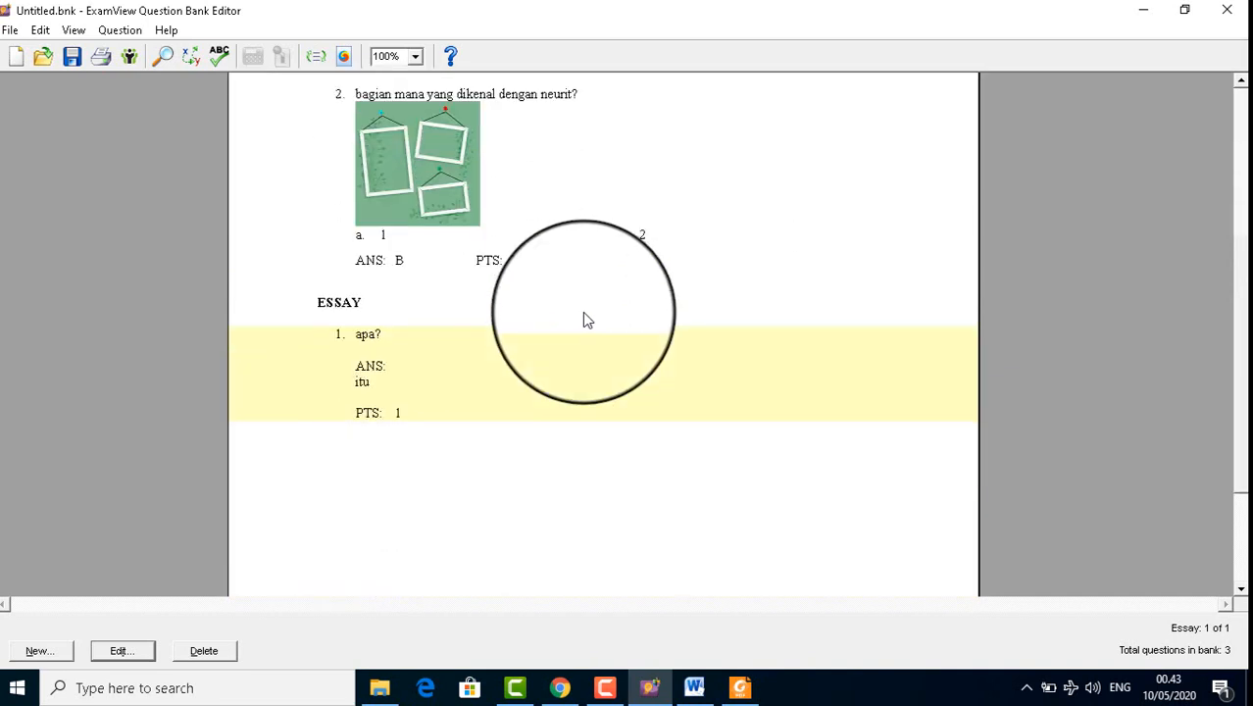
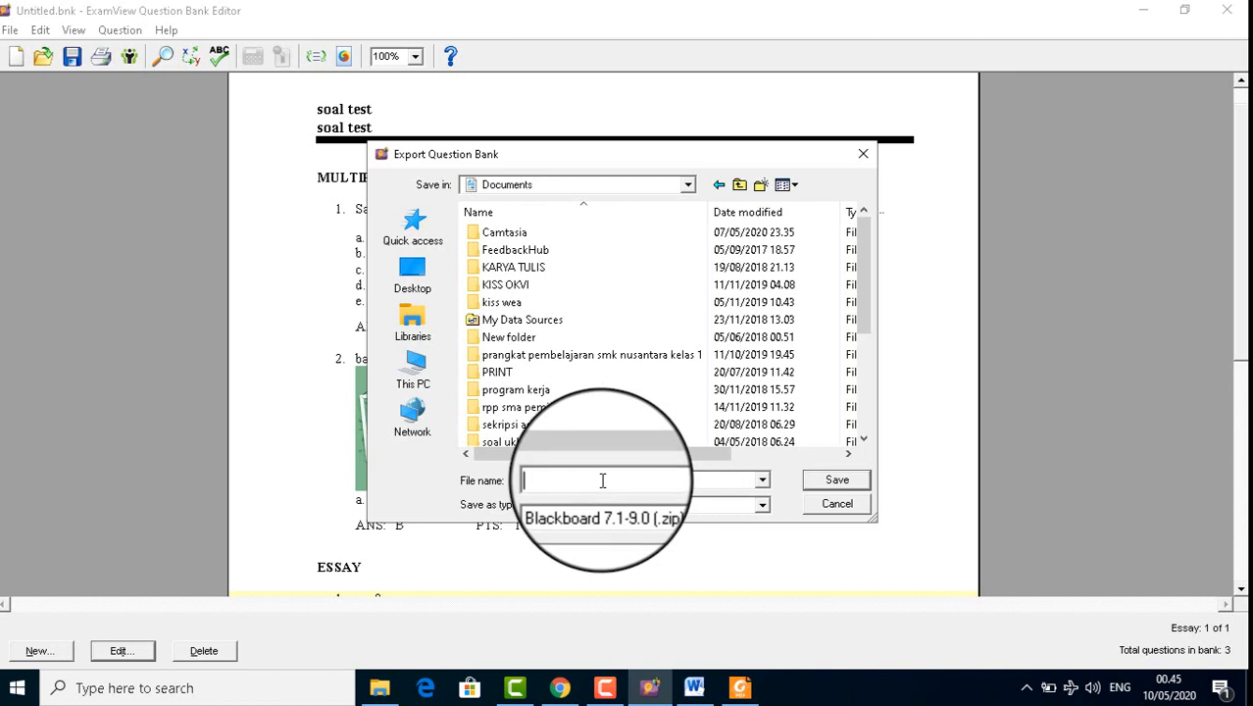
Step: Save the Blackboard 7.1-9.0 (.zip) export of the question bank in Documents as "soalku1"
text(s)
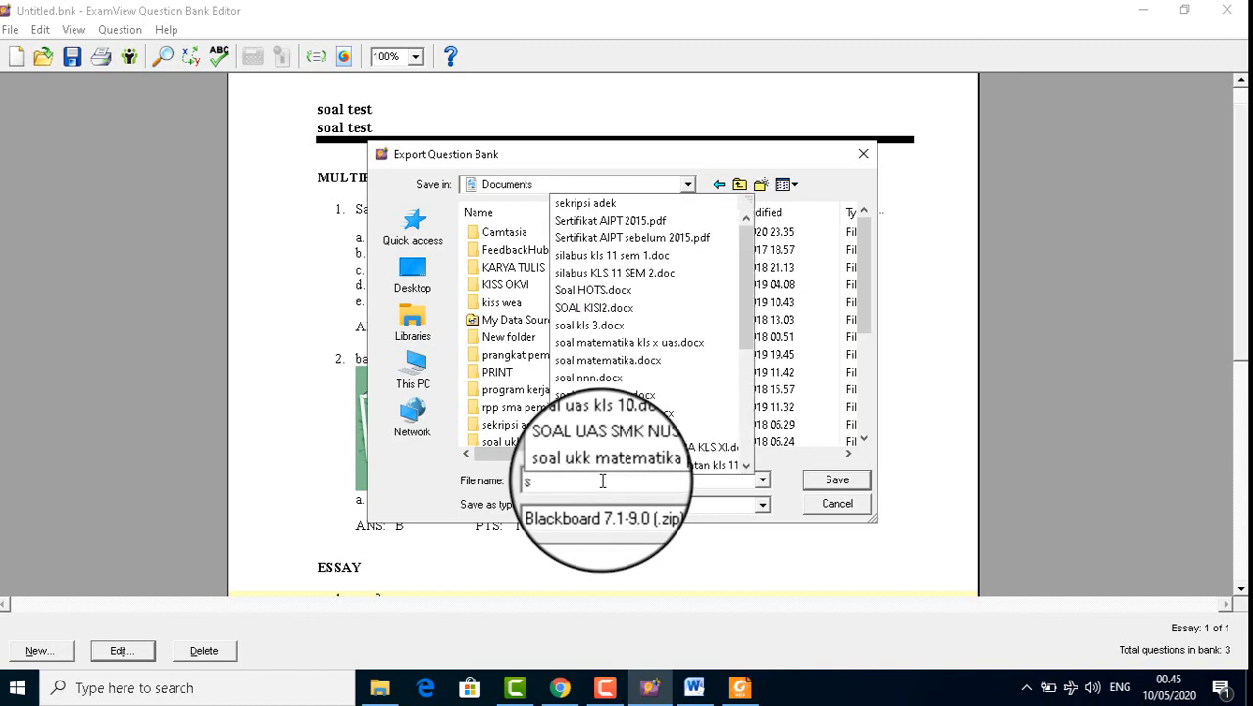
text(o)
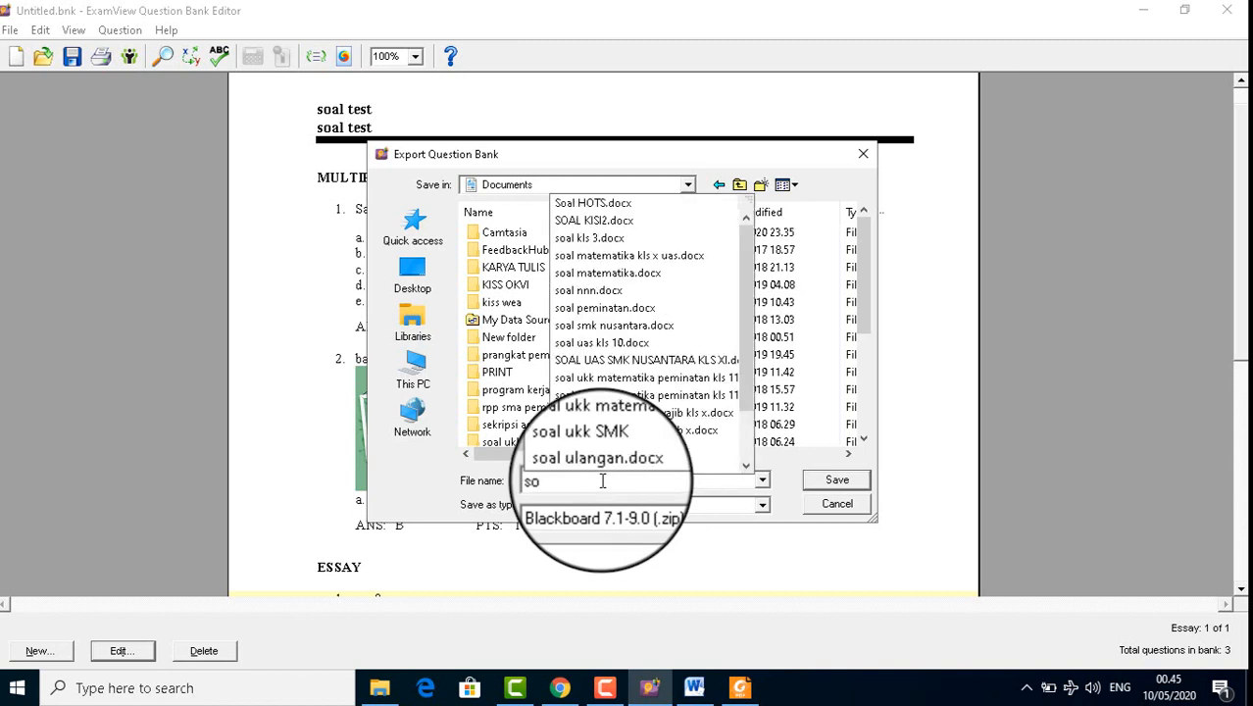
text(alku)
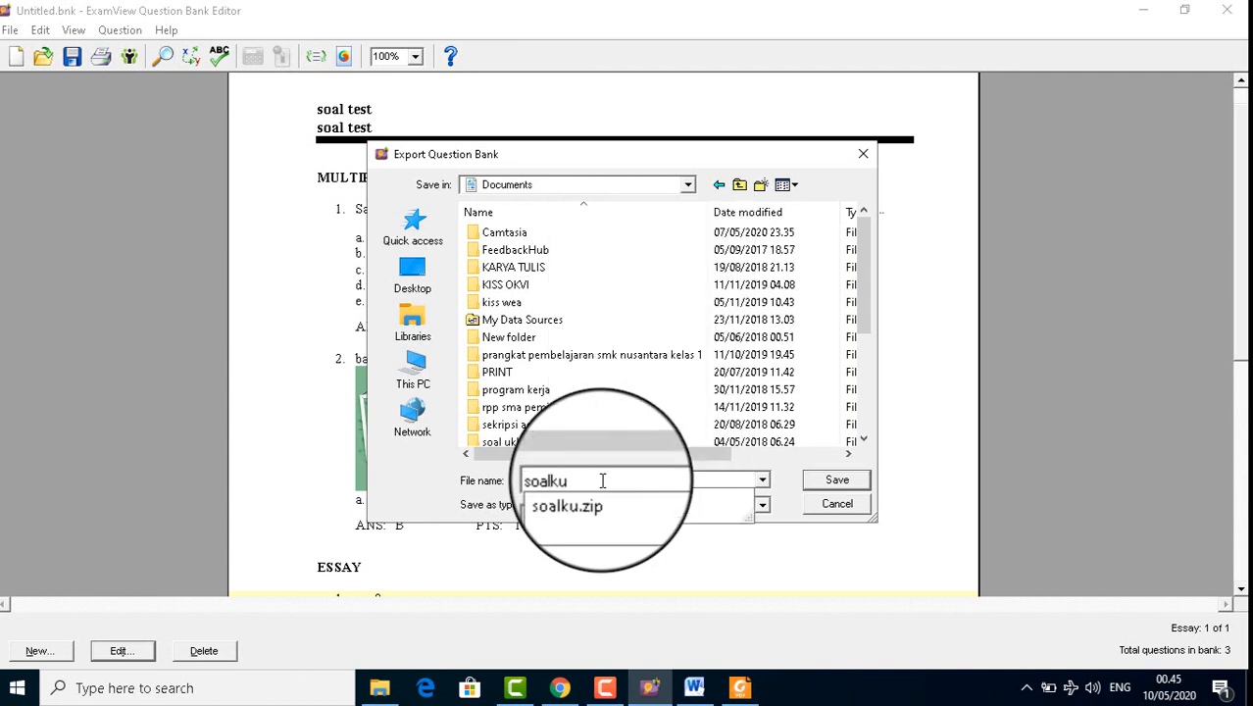
text(m)
key(BackSpace)
text(1)
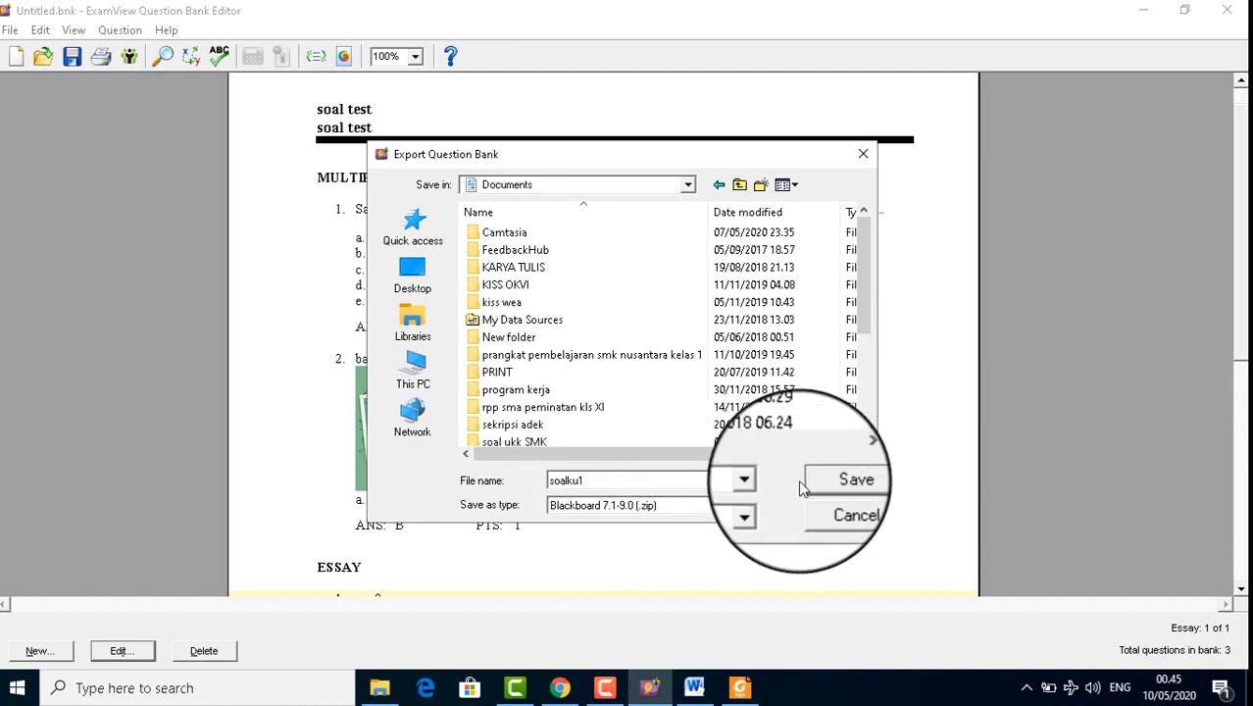
click(833, 480)
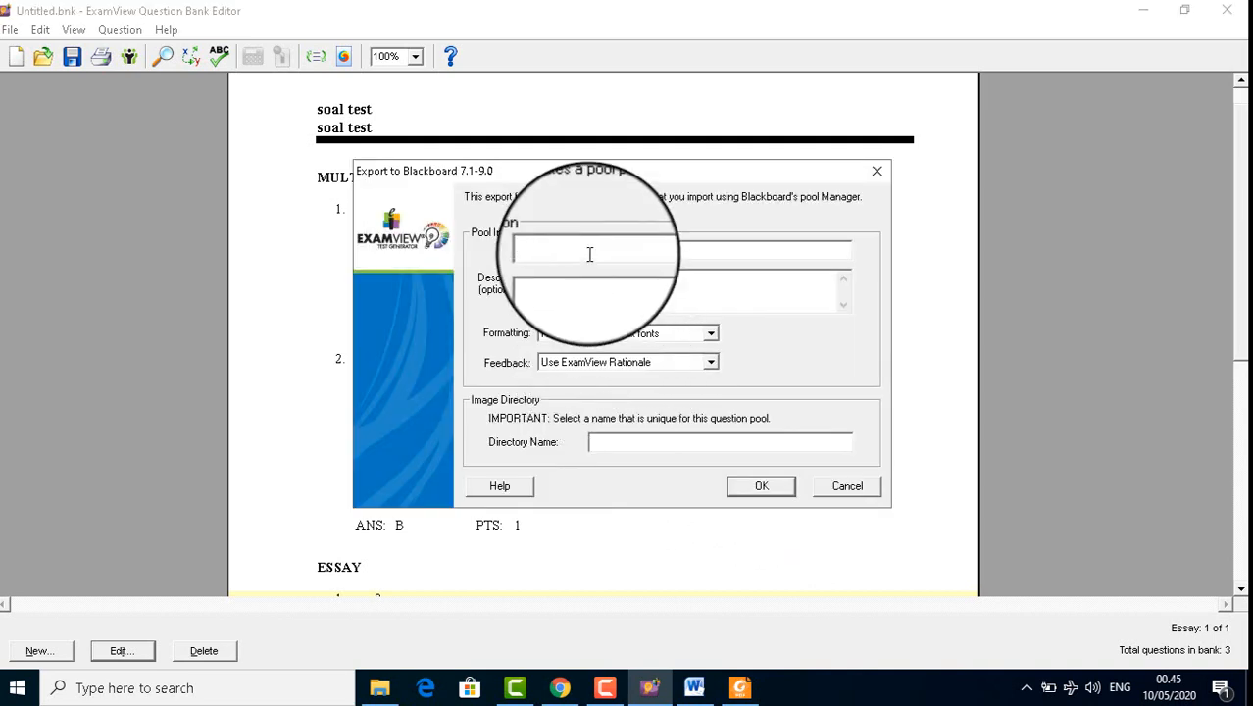
Step: Name both the Blackboard question pool and its image directory "ssss" and complete the export
text(ssss)
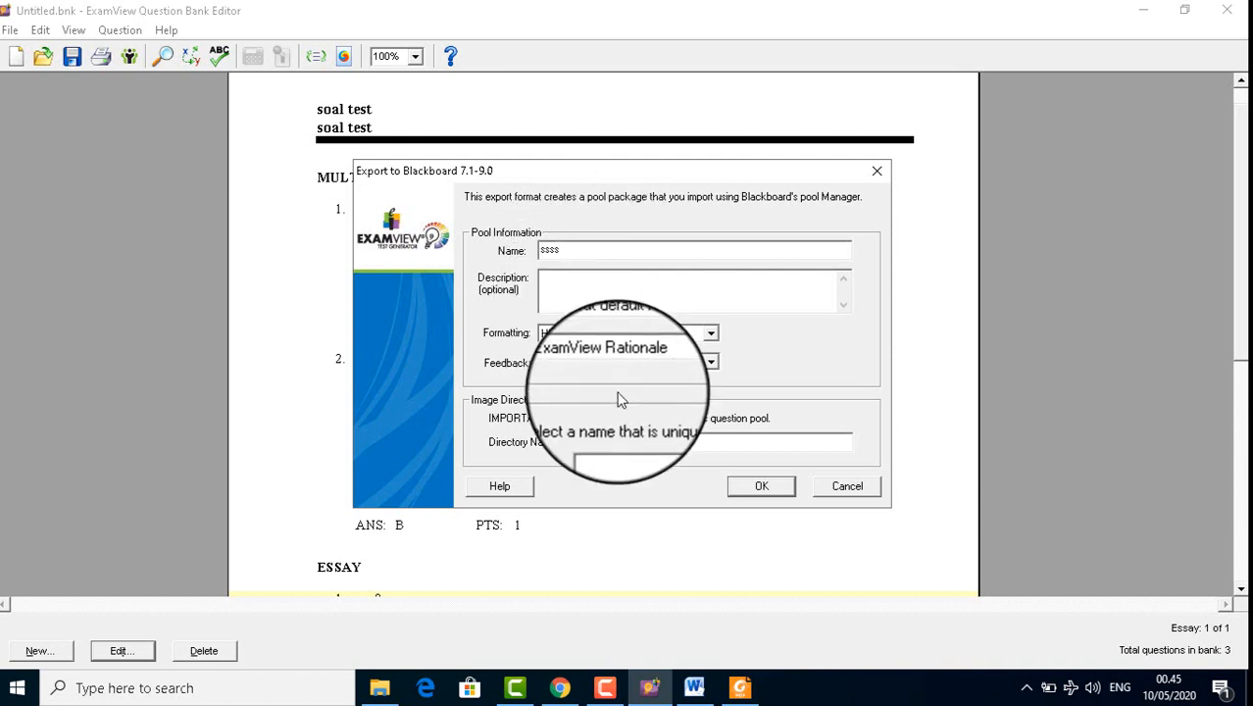
click(625, 449)
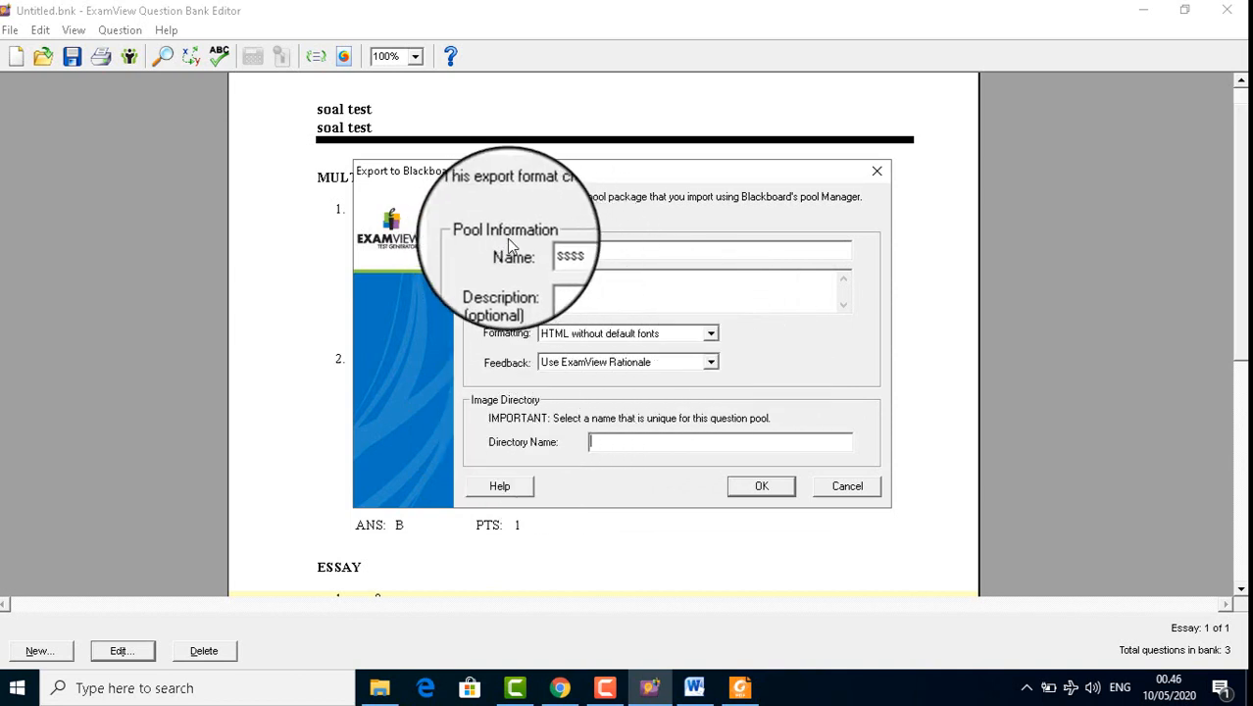
click(627, 451)
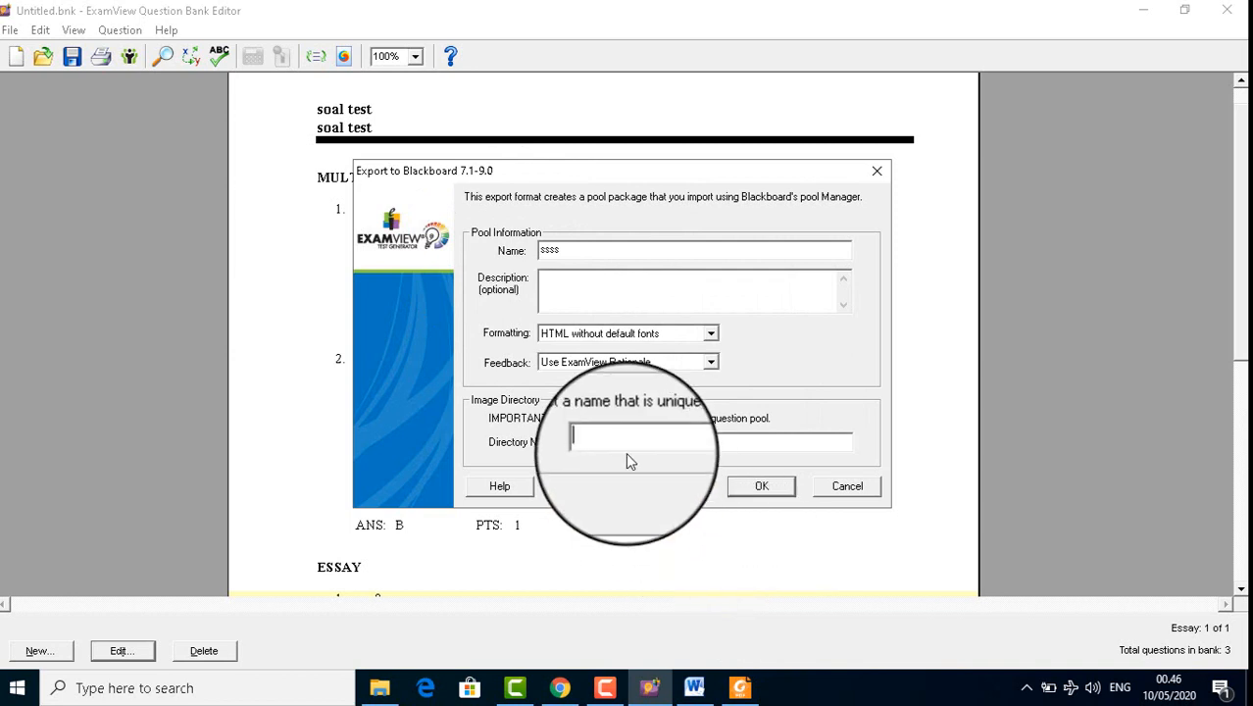
text(ssss)
click(750, 487)
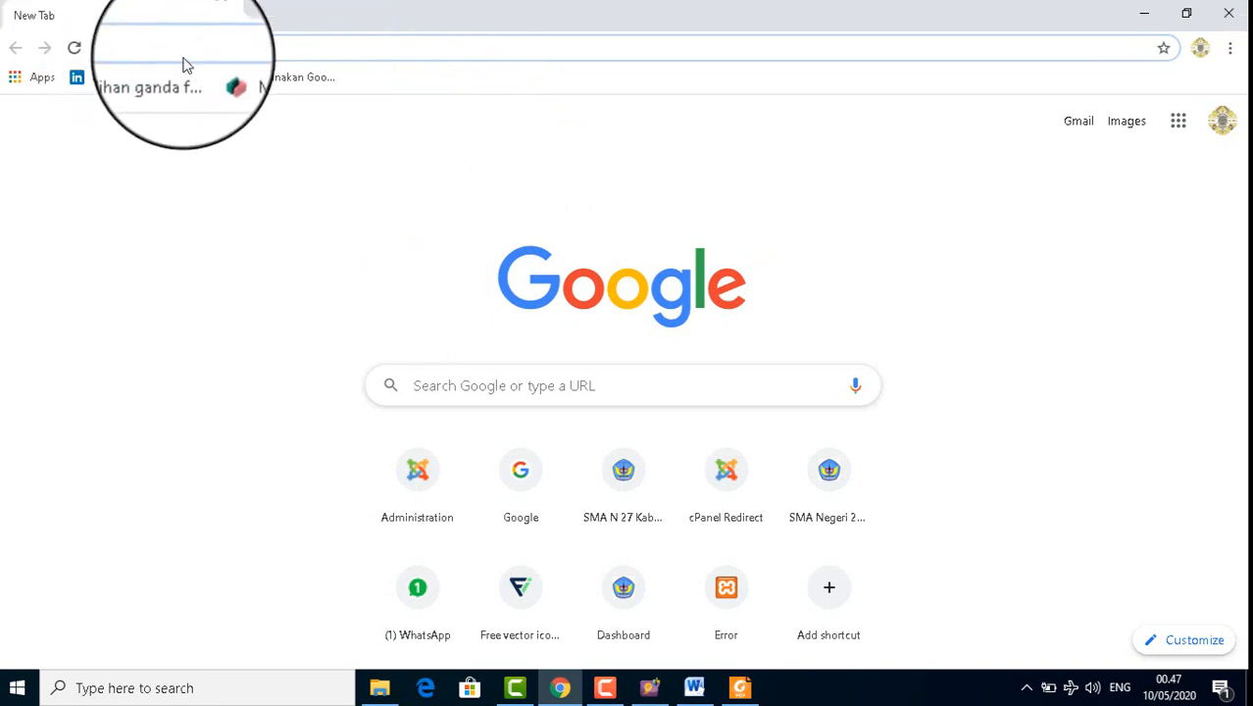
Step: Switch to Chrome and open sman27kab-tangerang.sch.id/virtual-learning/
text(sman27kab-tangerang.sch.id)
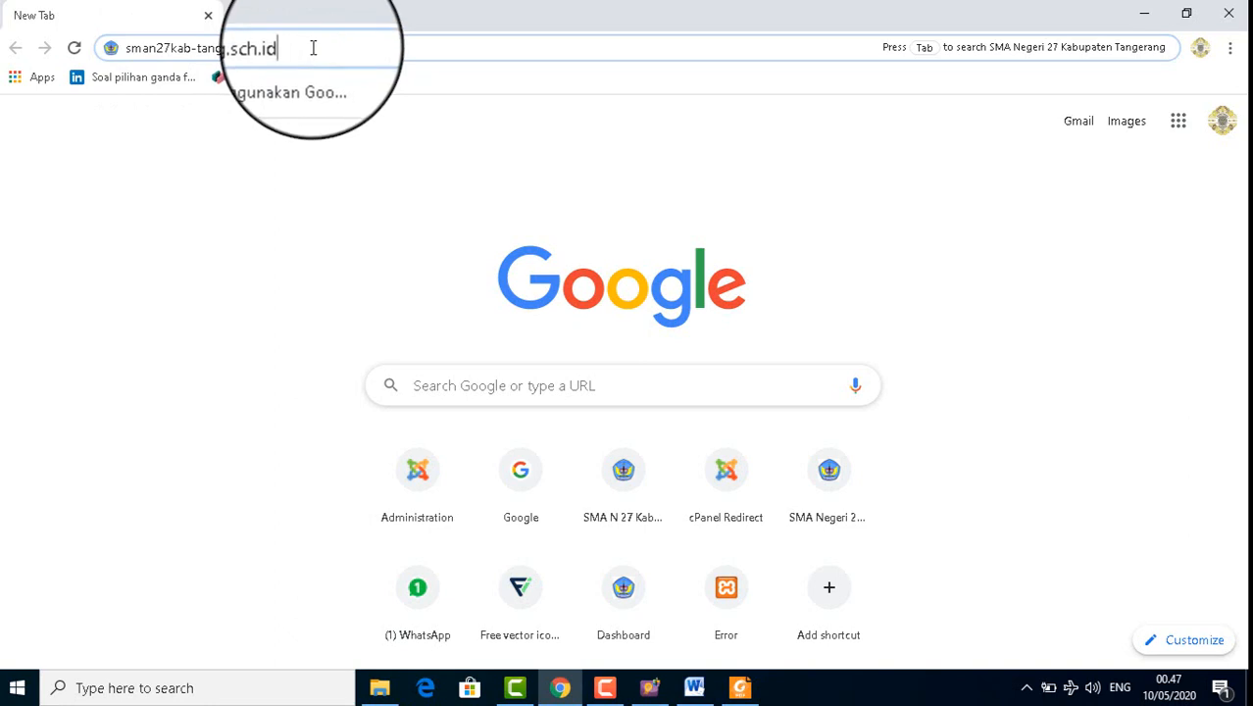
text(/)
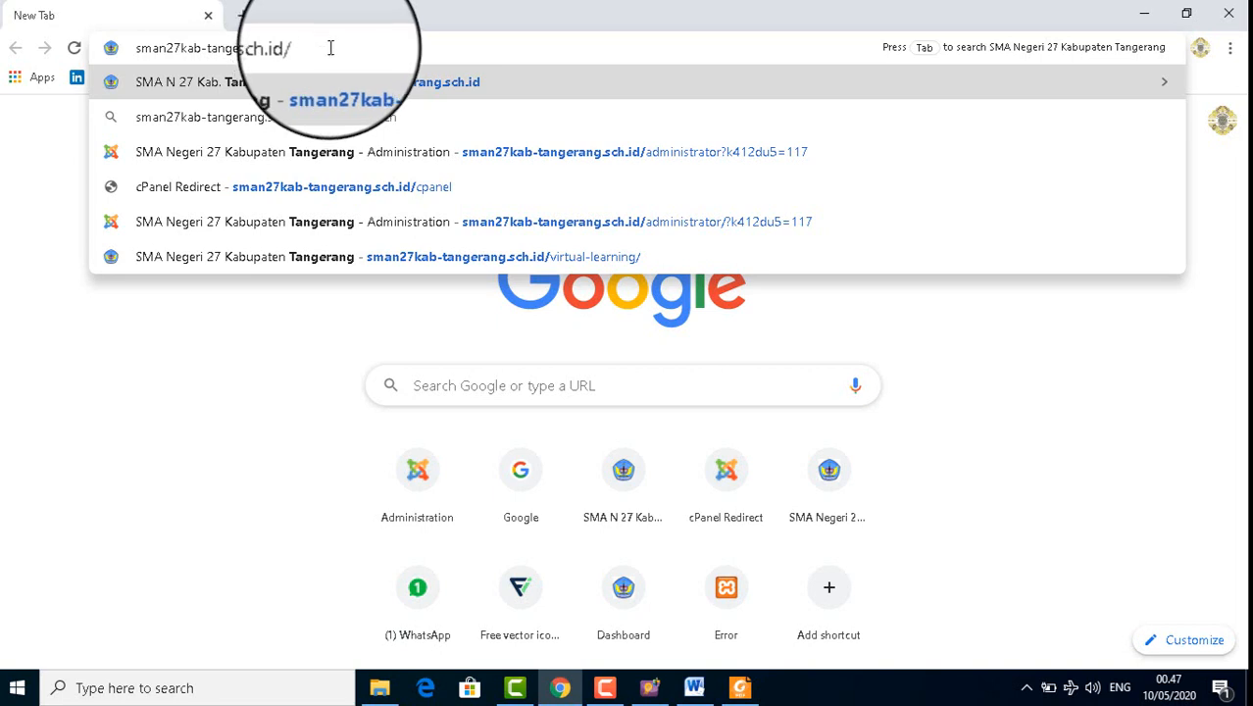
key(Return)
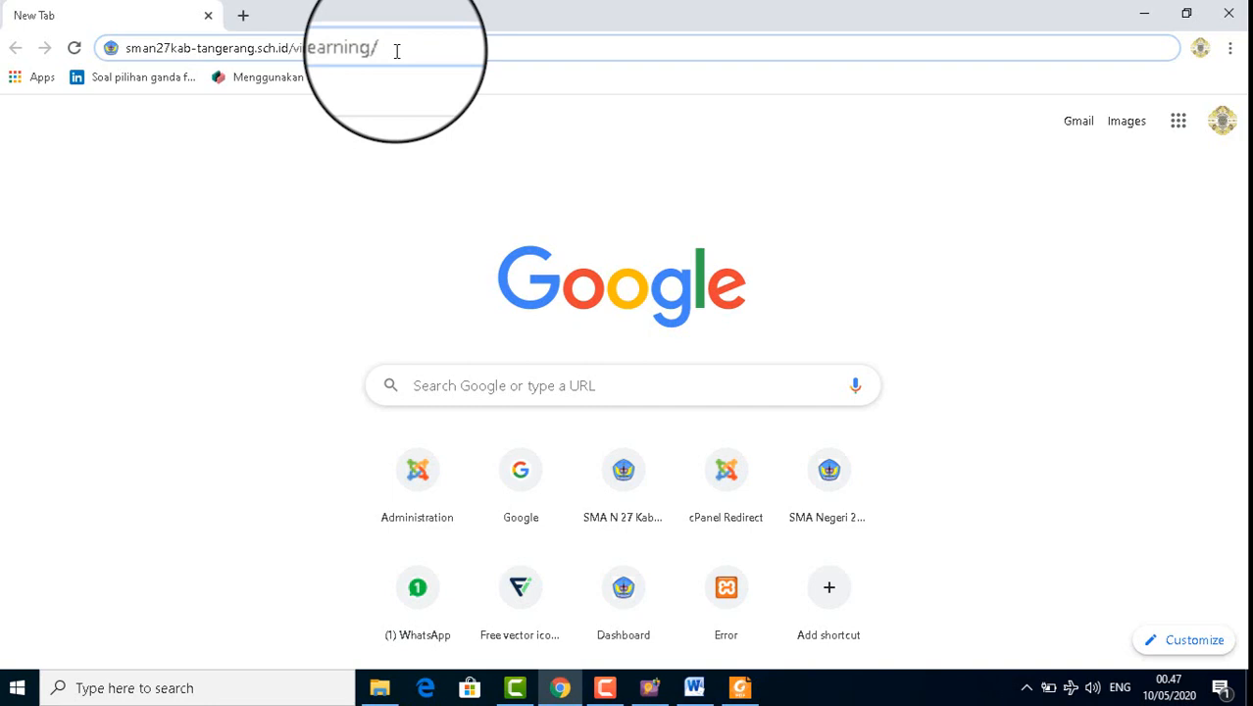
key(Return)
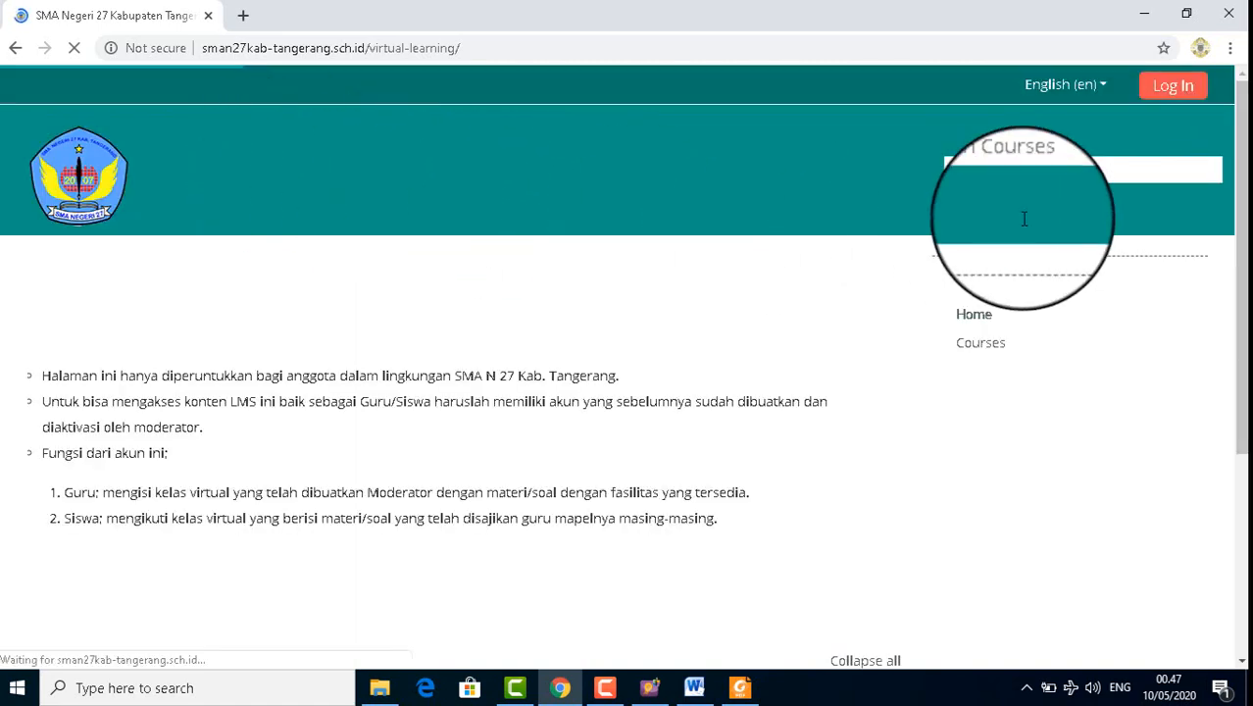
Step: Log in to the Learning Management System with the teacher's username and saved password
click(1167, 91)
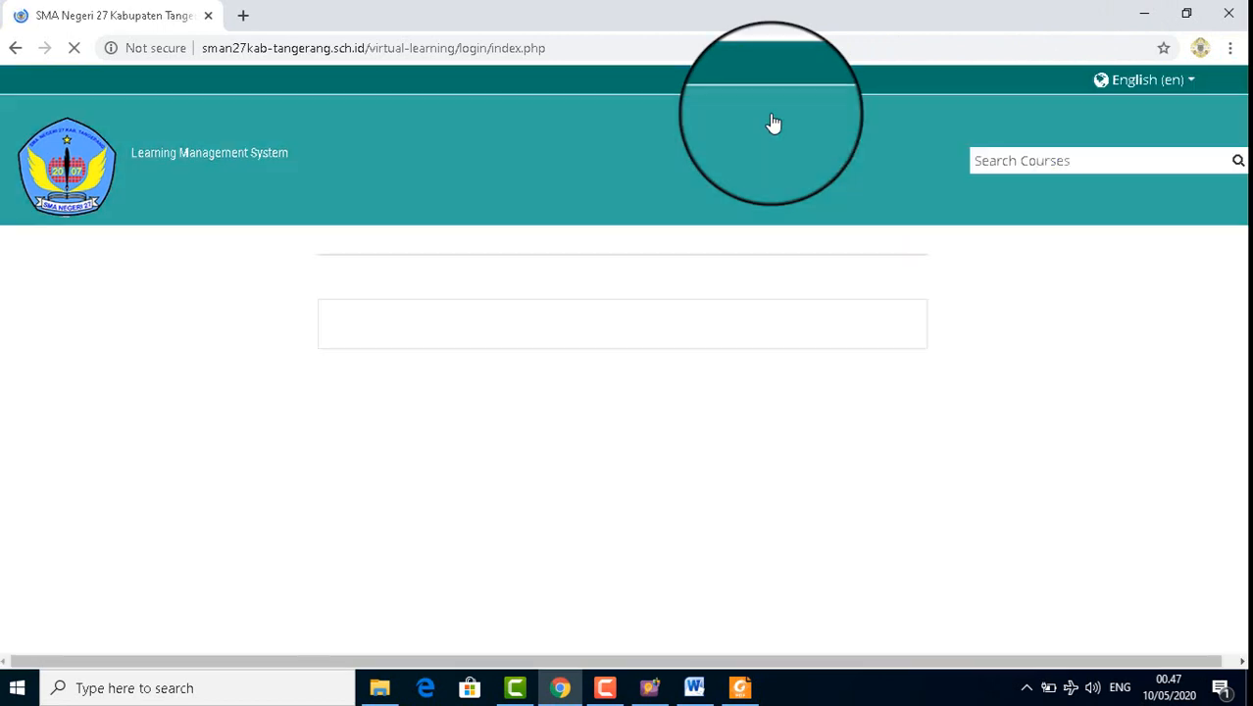
click(429, 350)
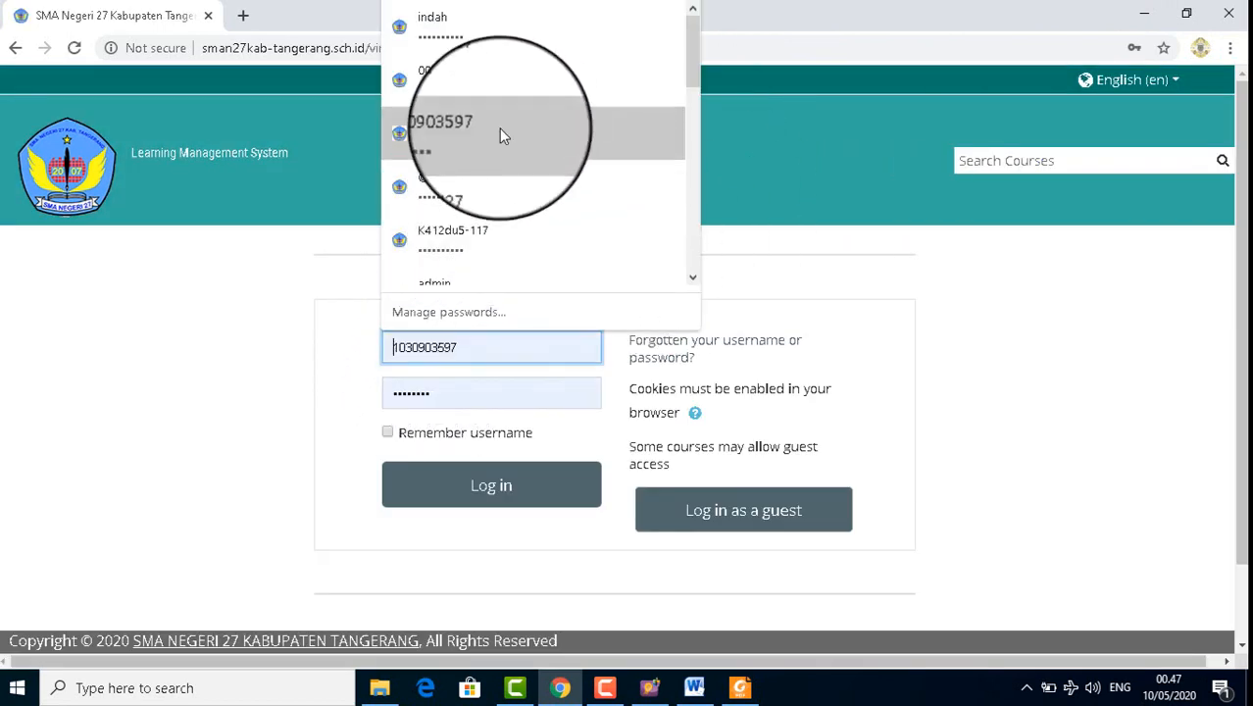
scroll(507, 156, down, 2)
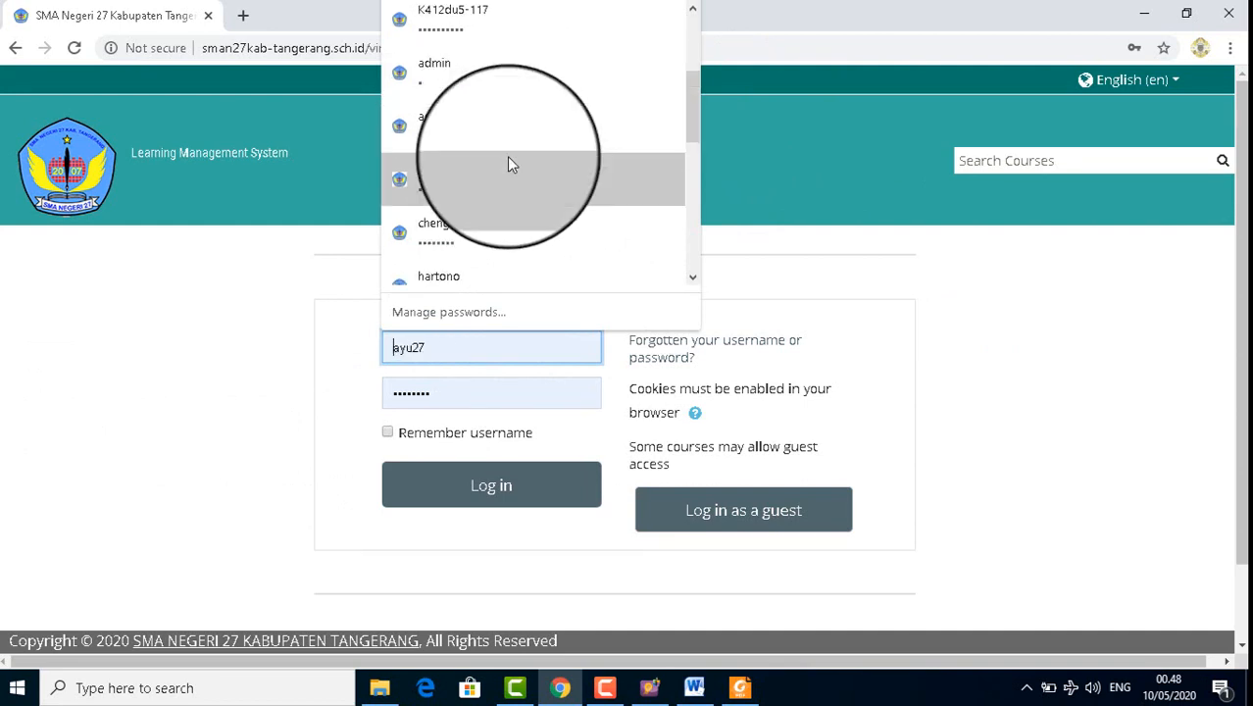
text(h)
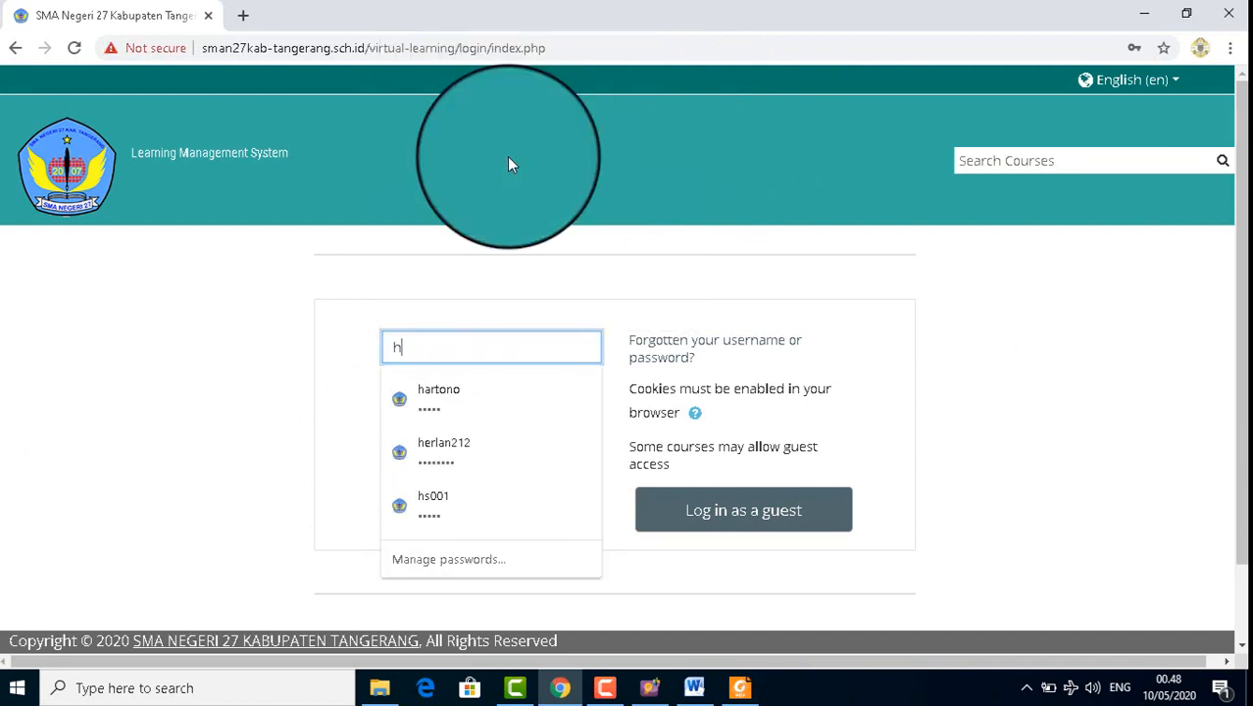
key(BackSpace)
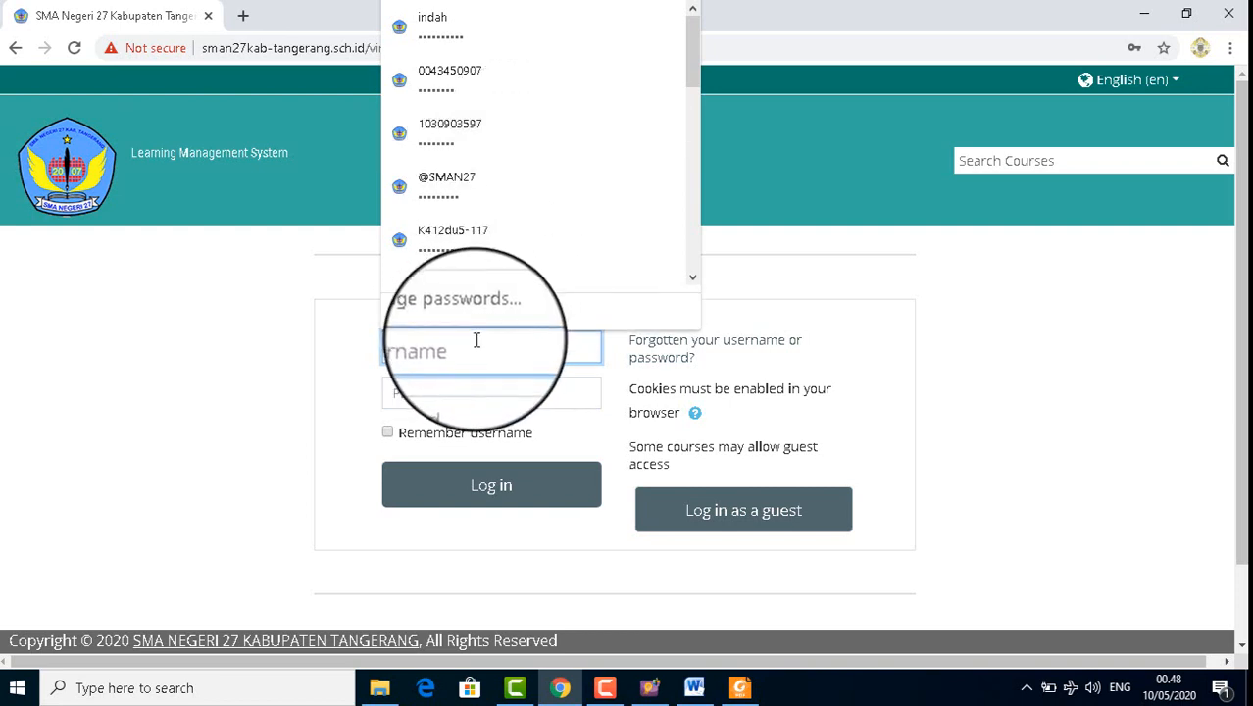
text(ubaed)
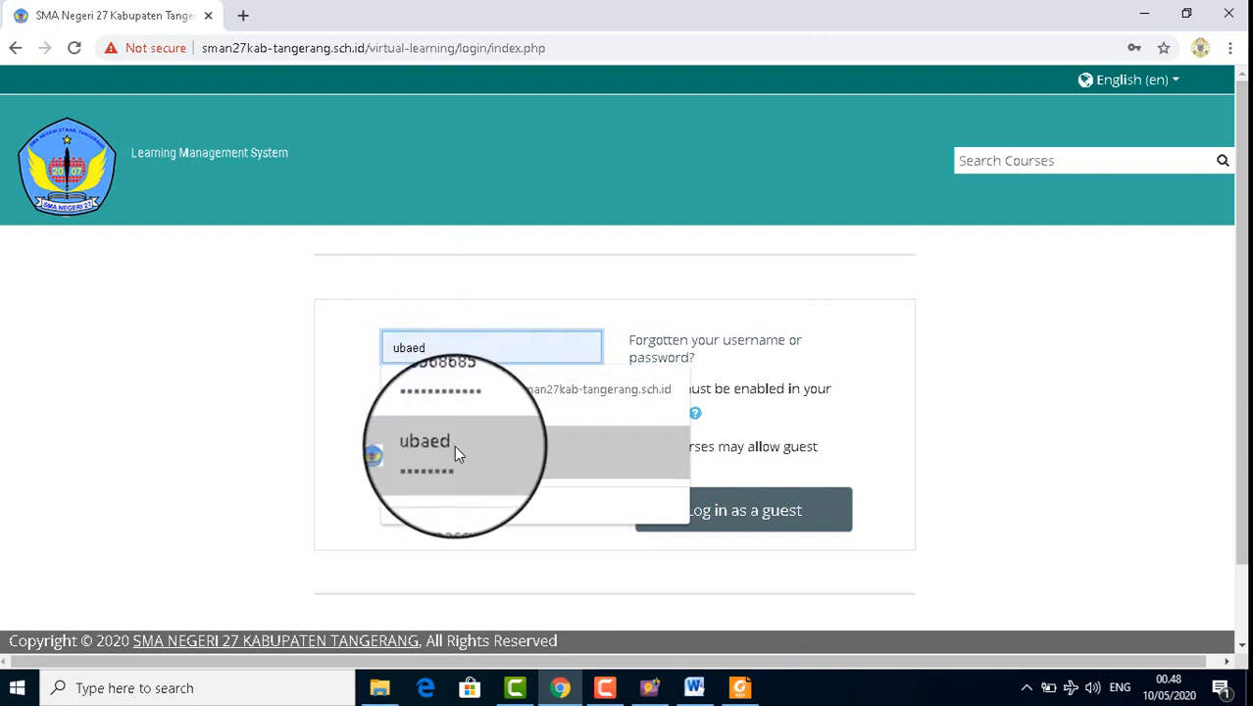
click(454, 445)
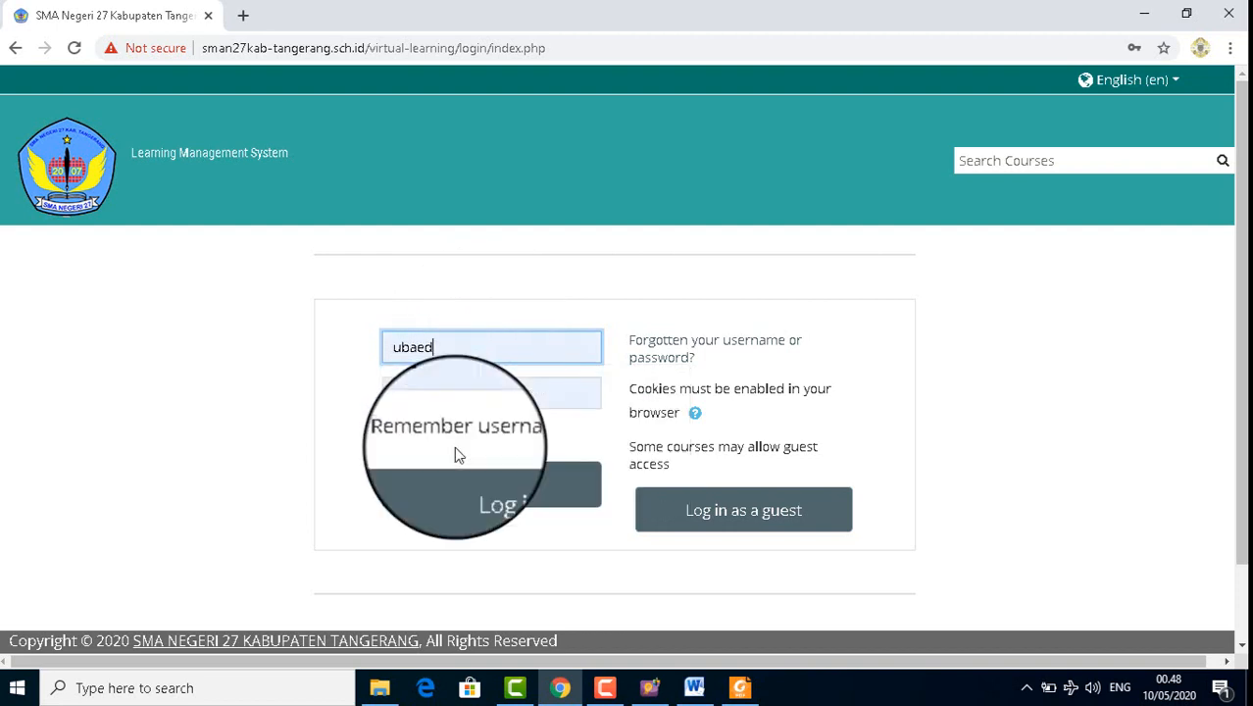
click(474, 496)
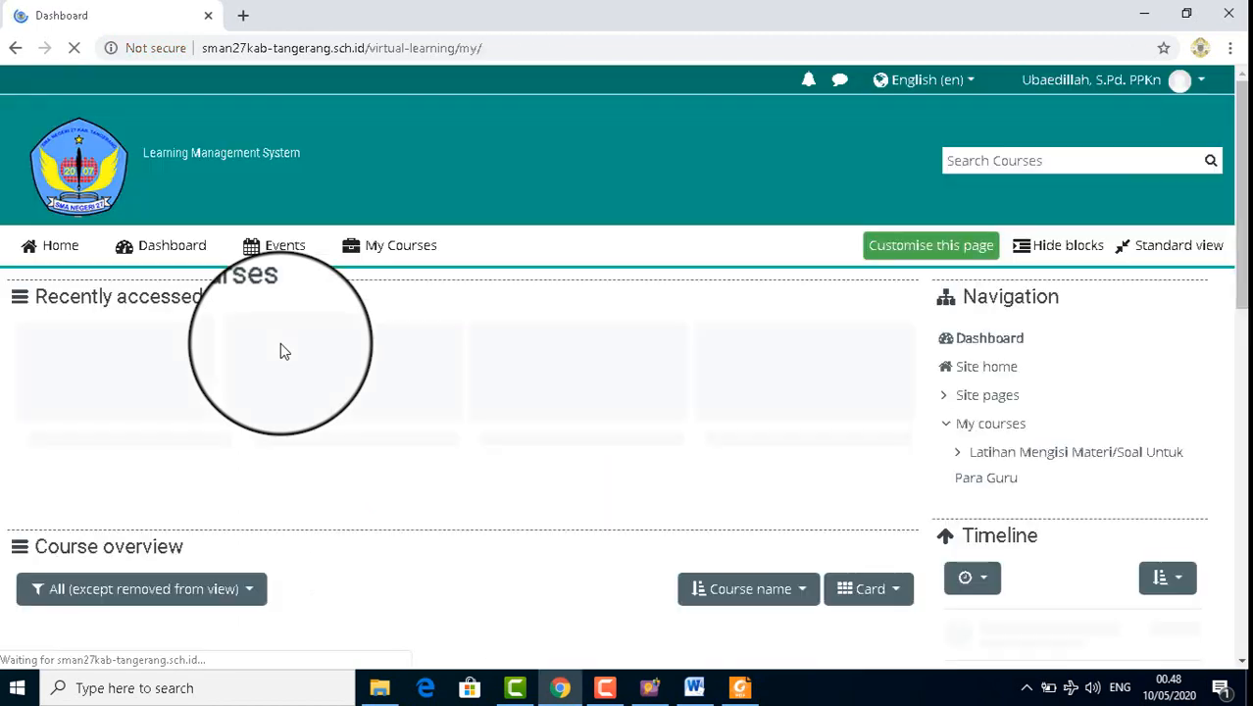
Step: Open the course "Latihan Mengisi Materi/Soal Untuk Para Guru" from the dashboard's course overview
scroll(283, 353, down, 6)
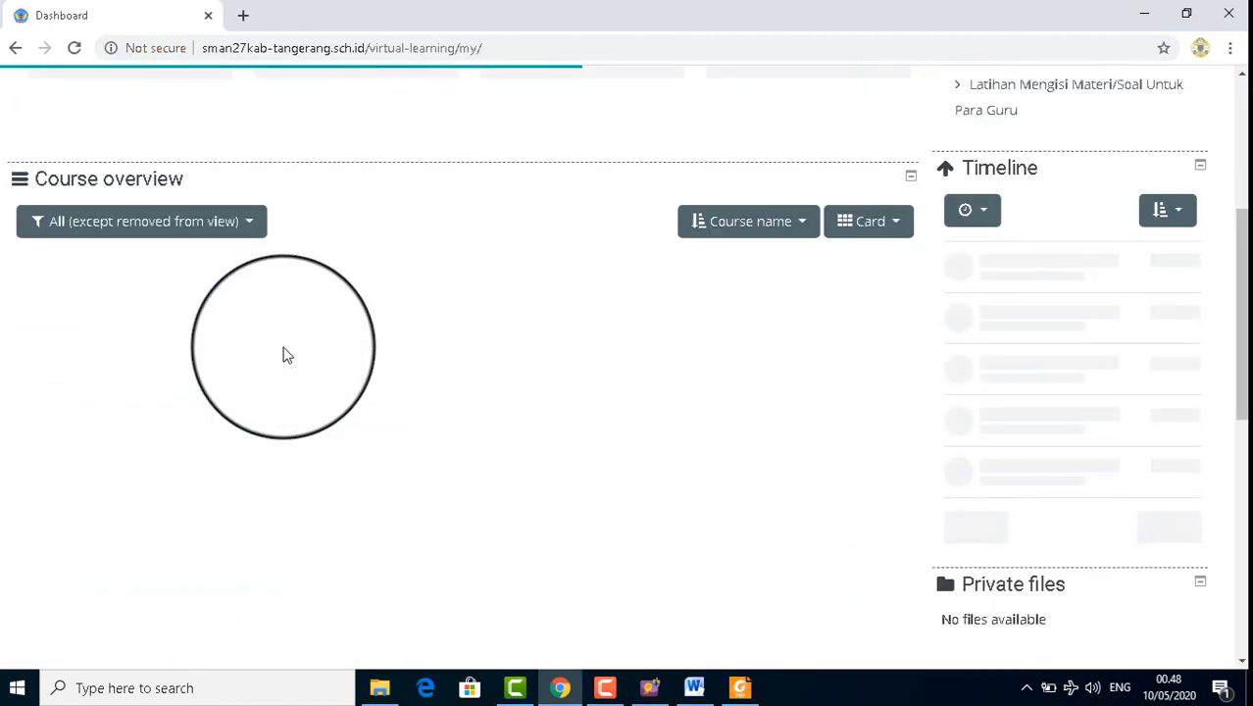
scroll(284, 353, up, 6)
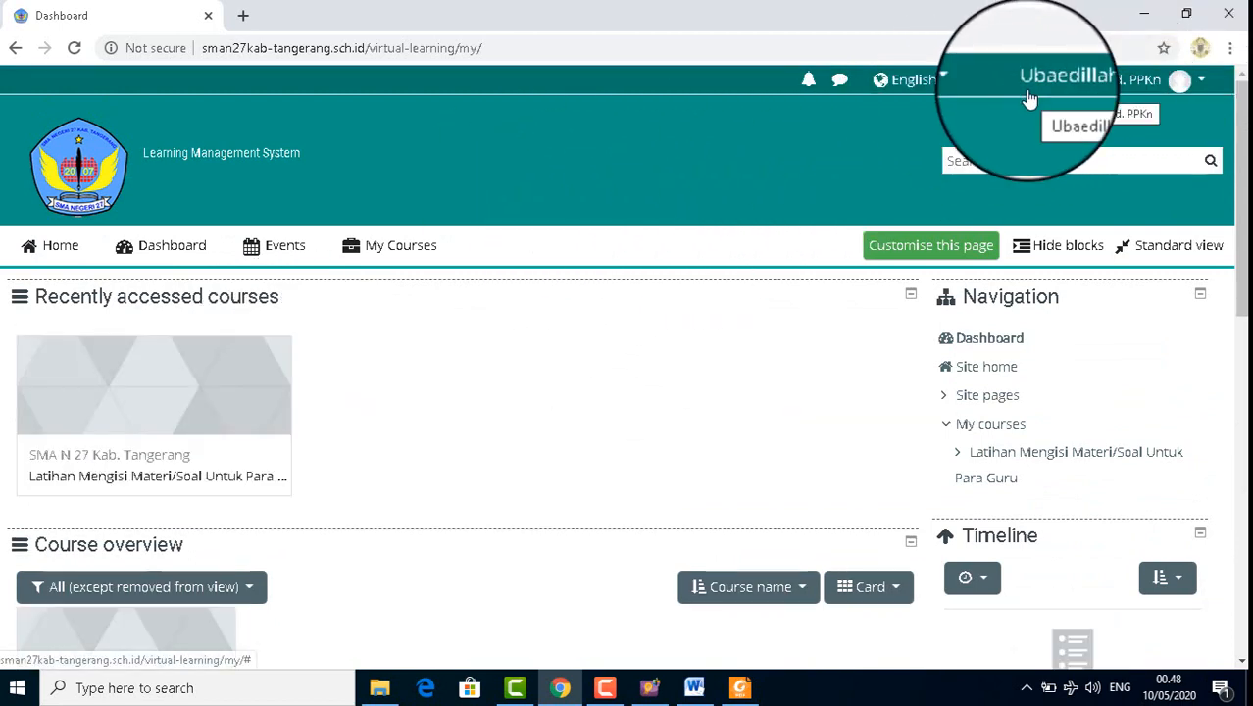
scroll(549, 333, down, 3)
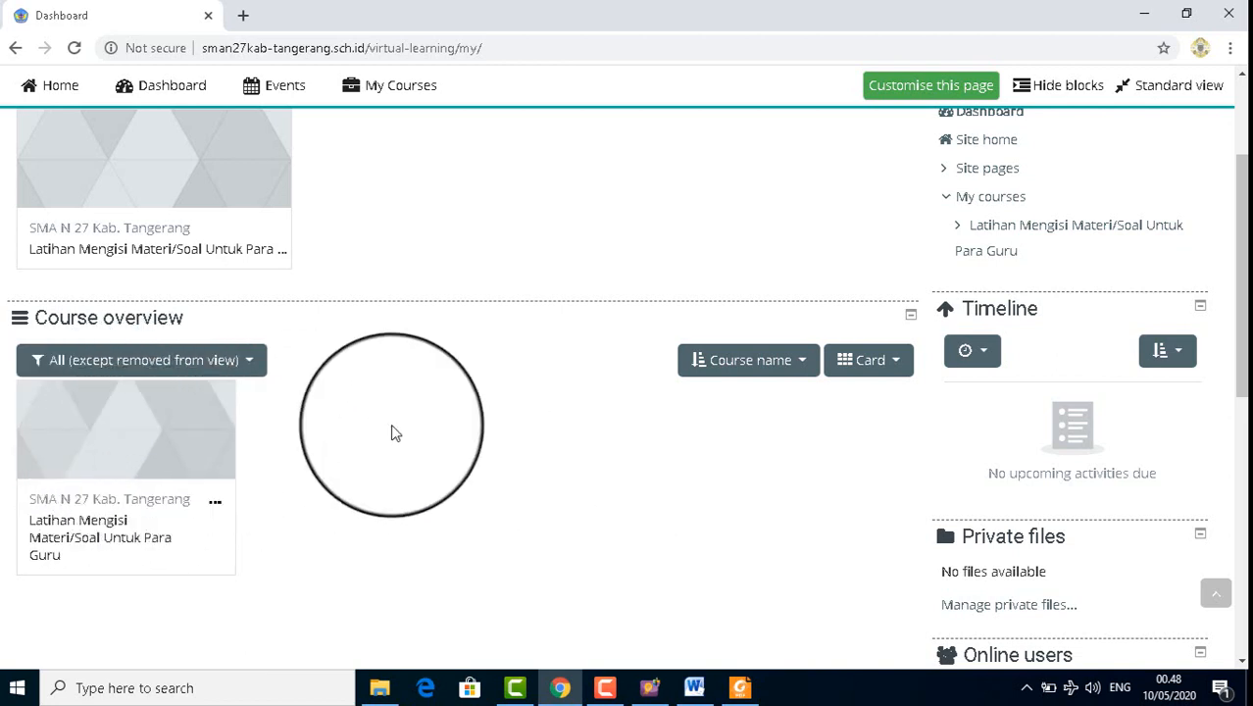
click(143, 528)
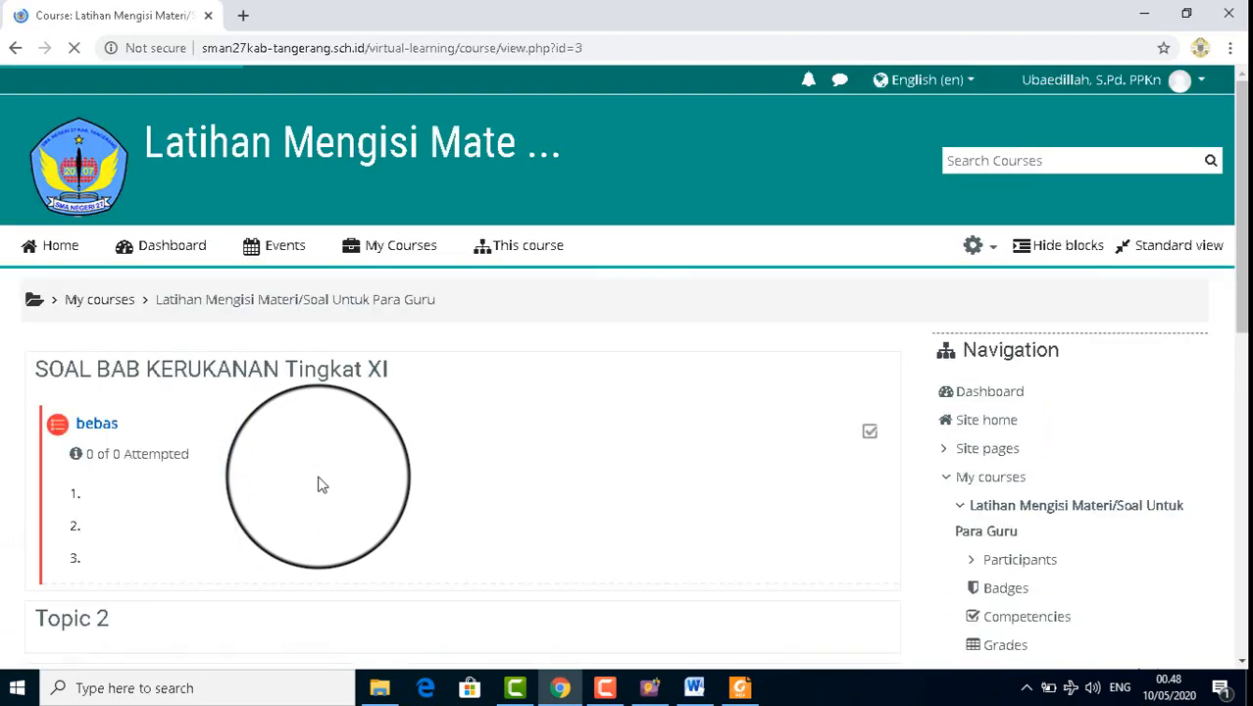
Step: Look over the course's topics and turn editing on for the course
scroll(316, 480, down, 2)
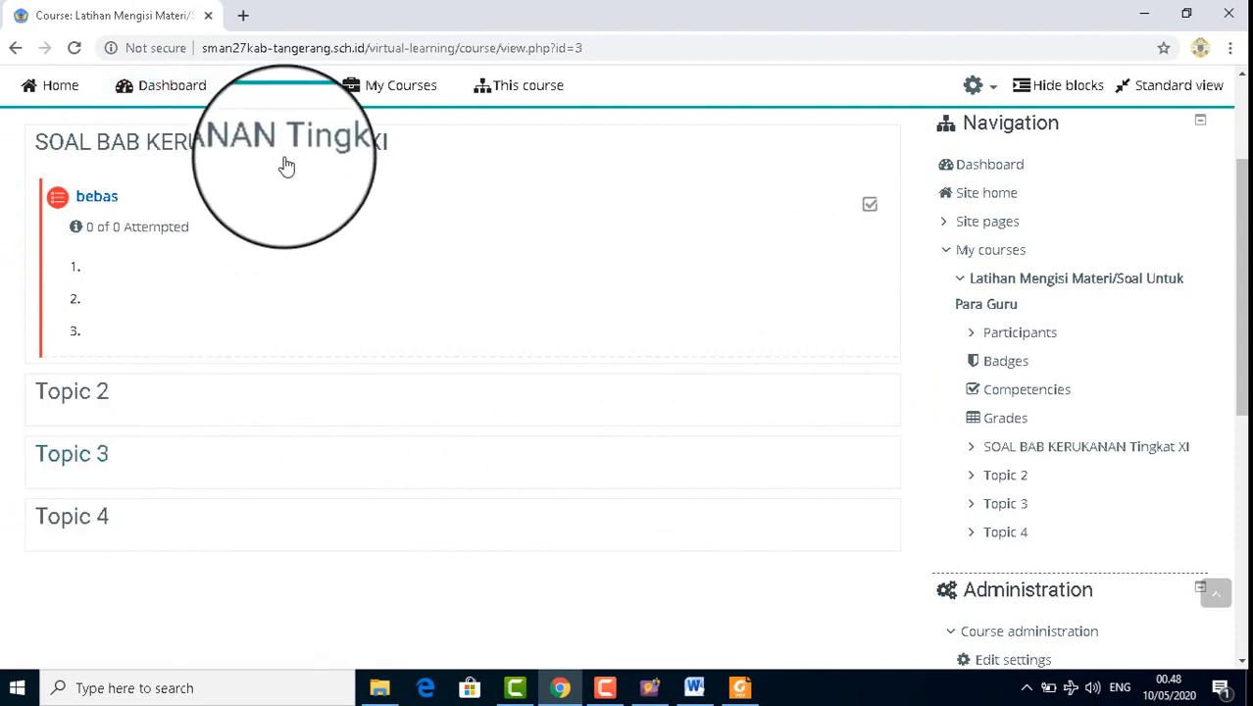
scroll(908, 444, down, 2)
scroll(908, 444, up, 5)
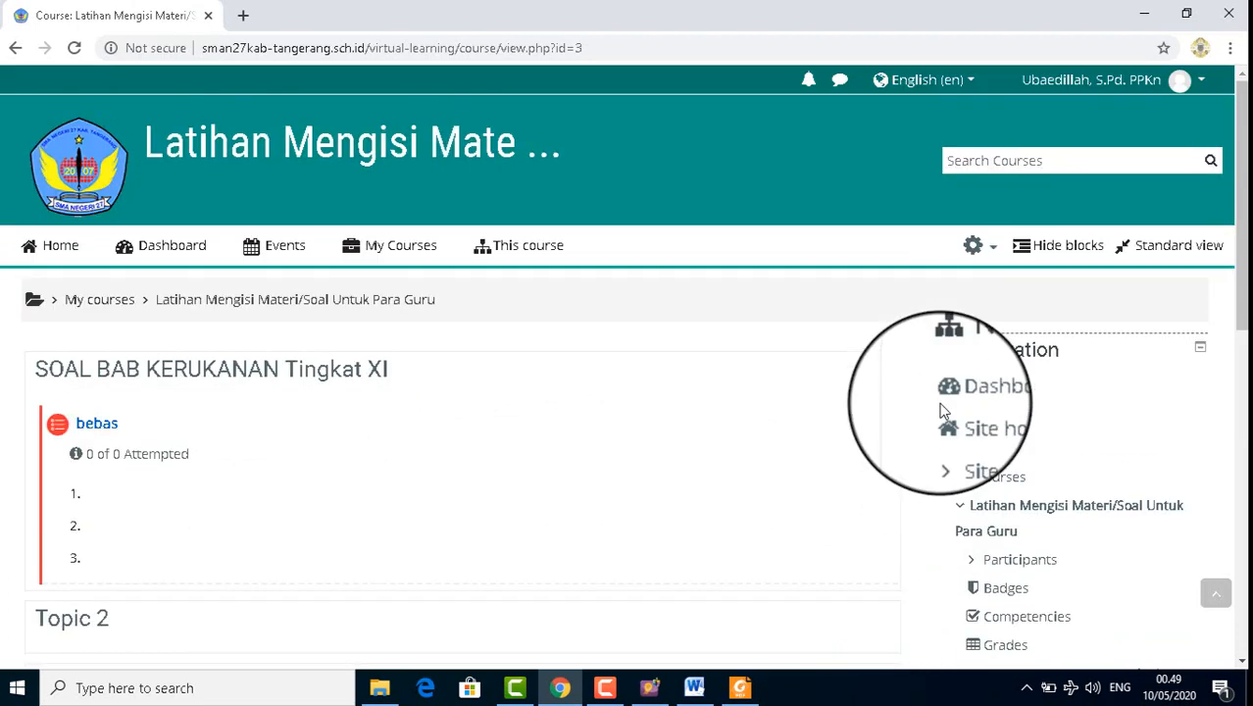
click(974, 243)
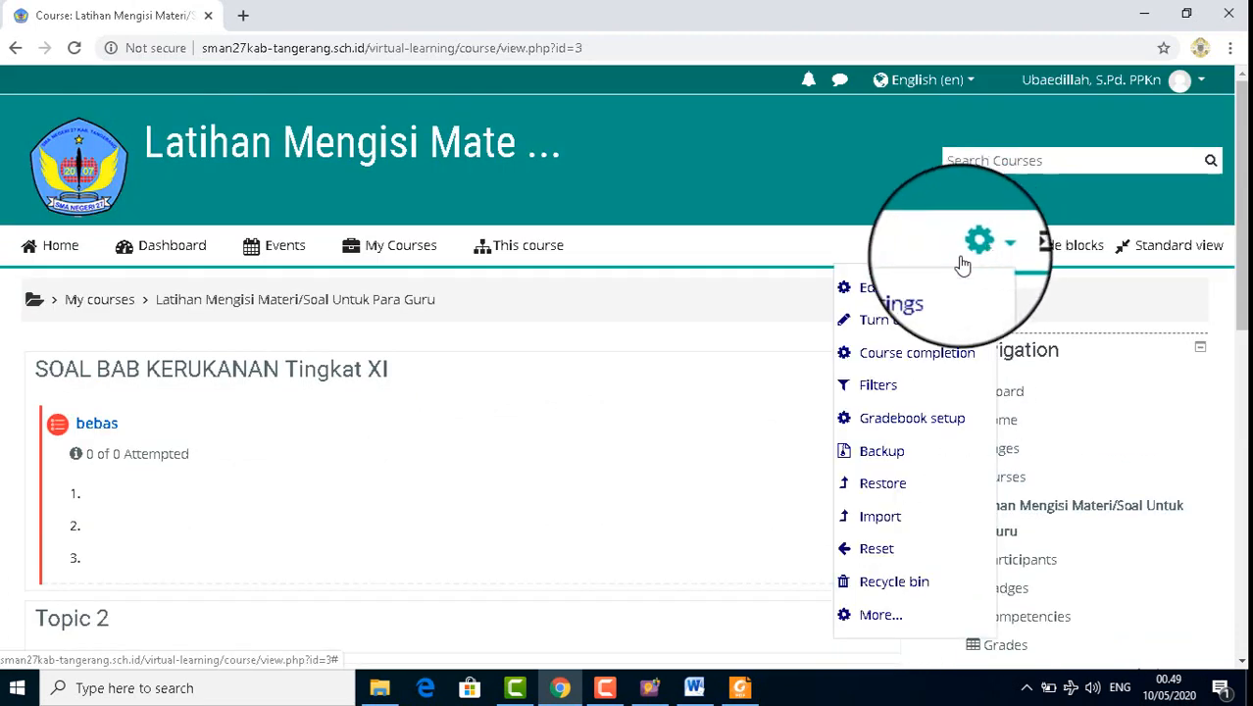
click(901, 320)
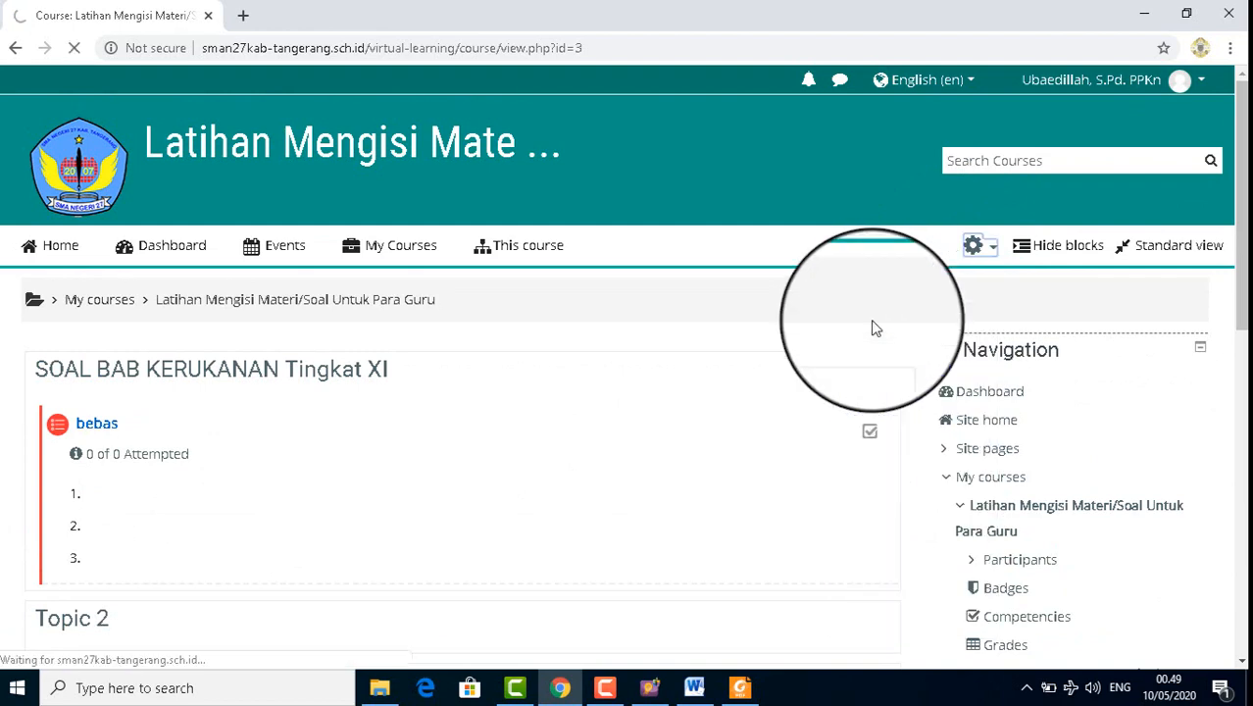
Step: Give Topic 2 the custom section name "SMAN 27 Info Kontak" and save the section
scroll(516, 378, down, 3)
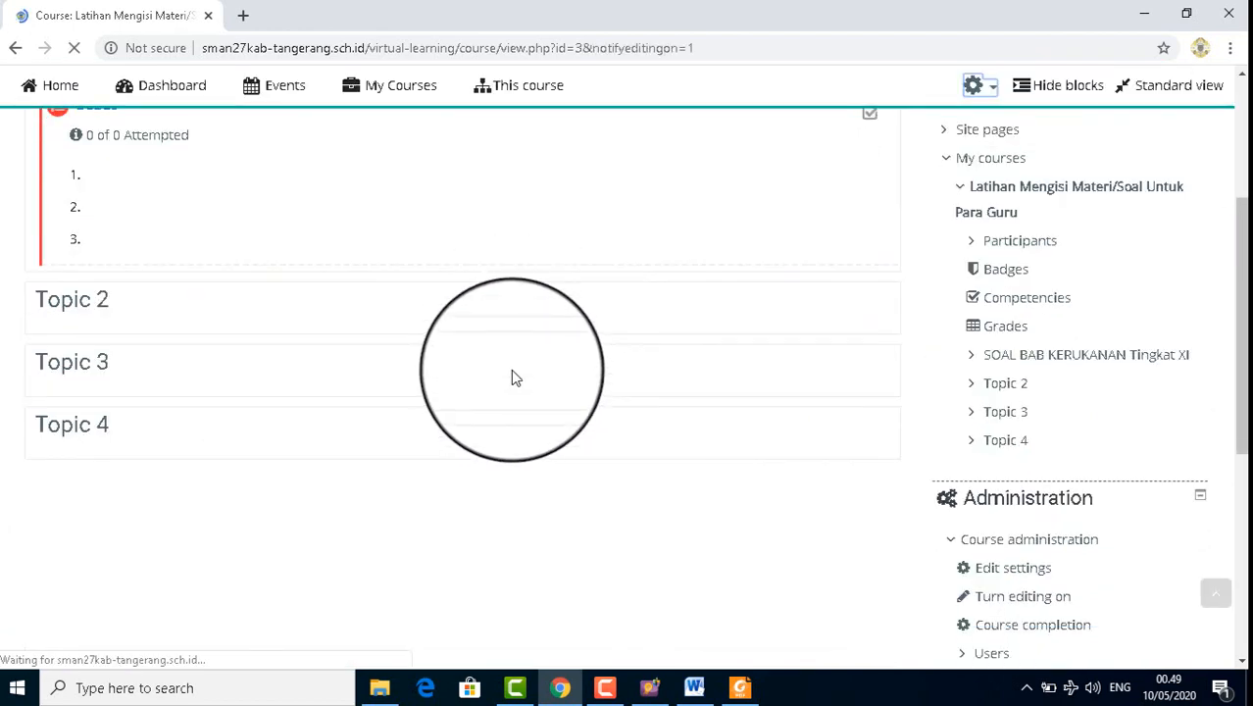
scroll(511, 369, down, 3)
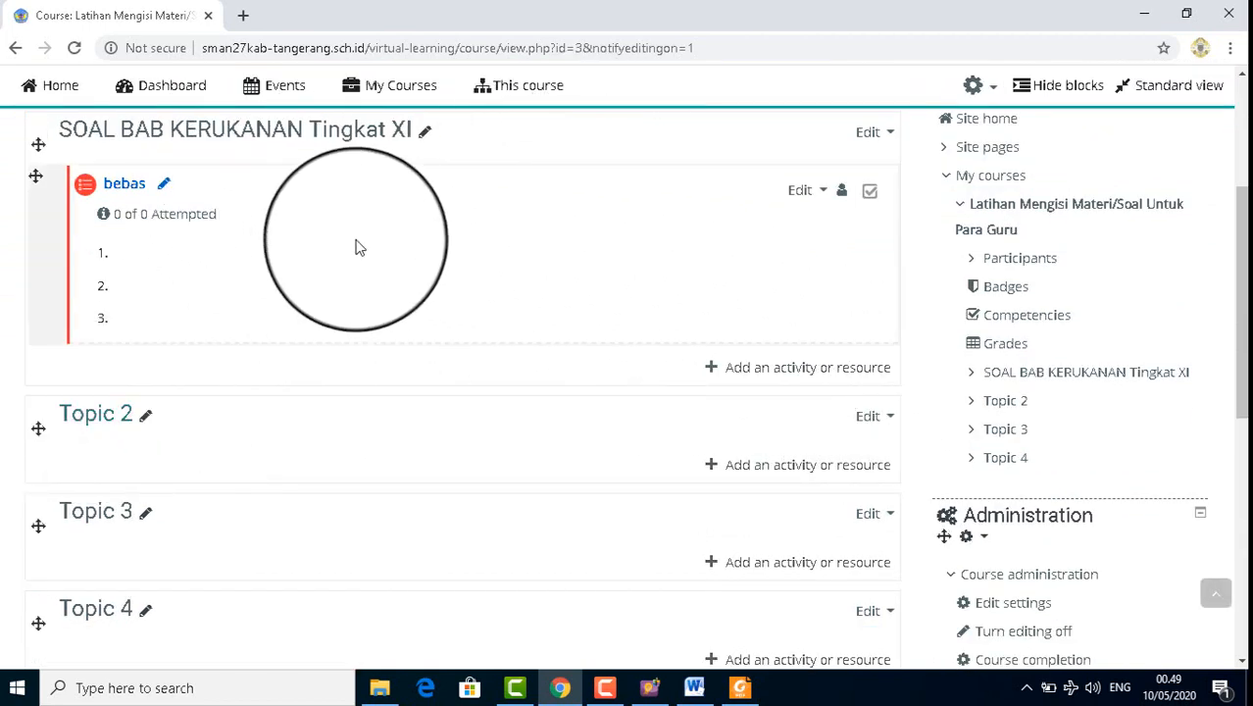
scroll(356, 247, up, 1)
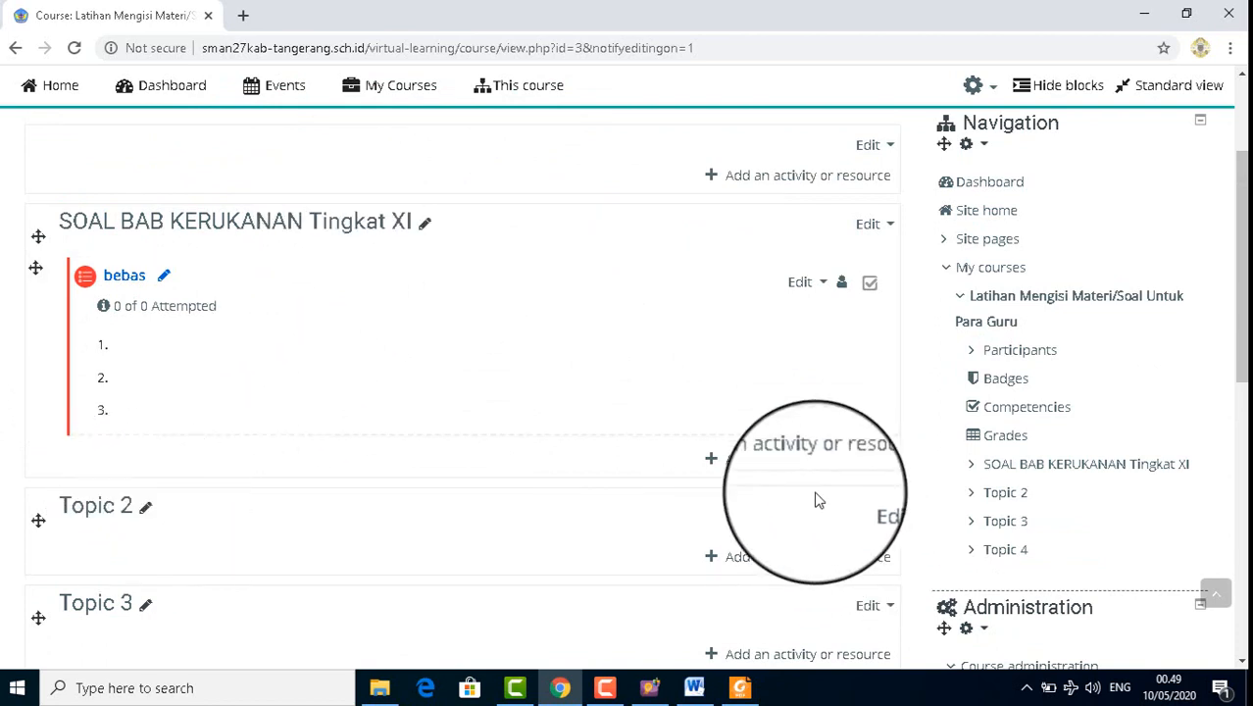
click(875, 509)
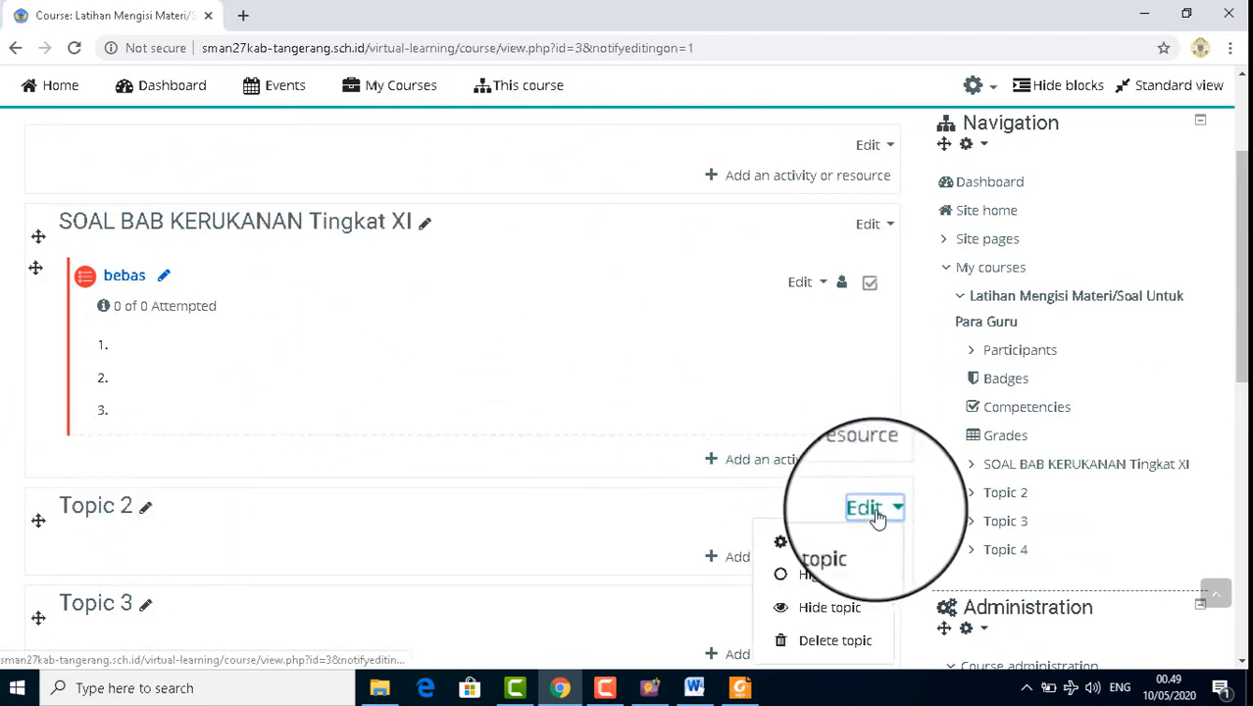
click(823, 543)
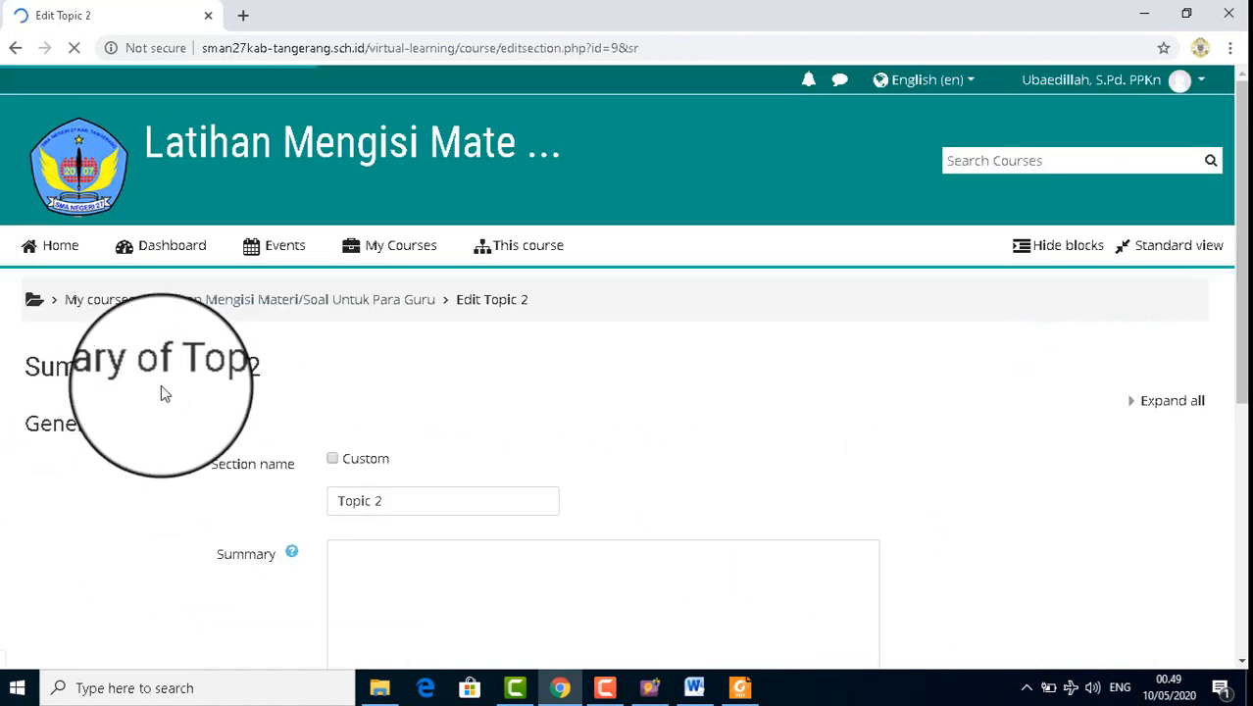
click(333, 458)
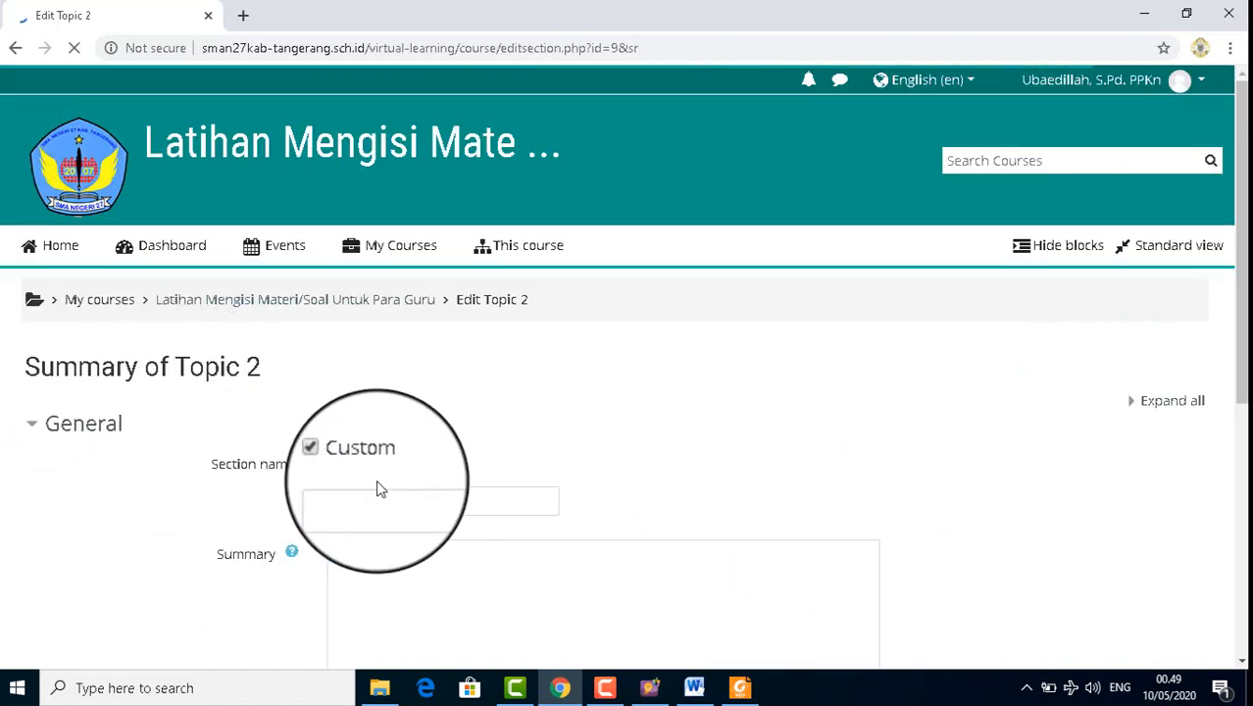
click(378, 501)
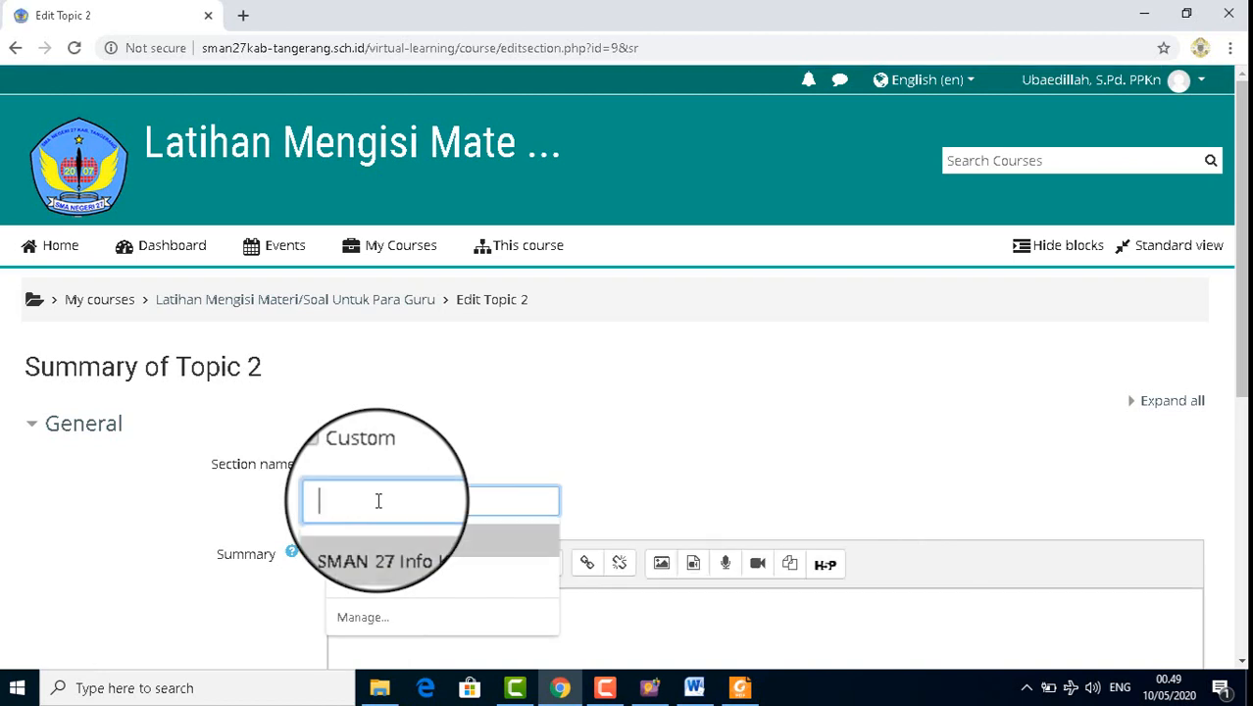
key(Return)
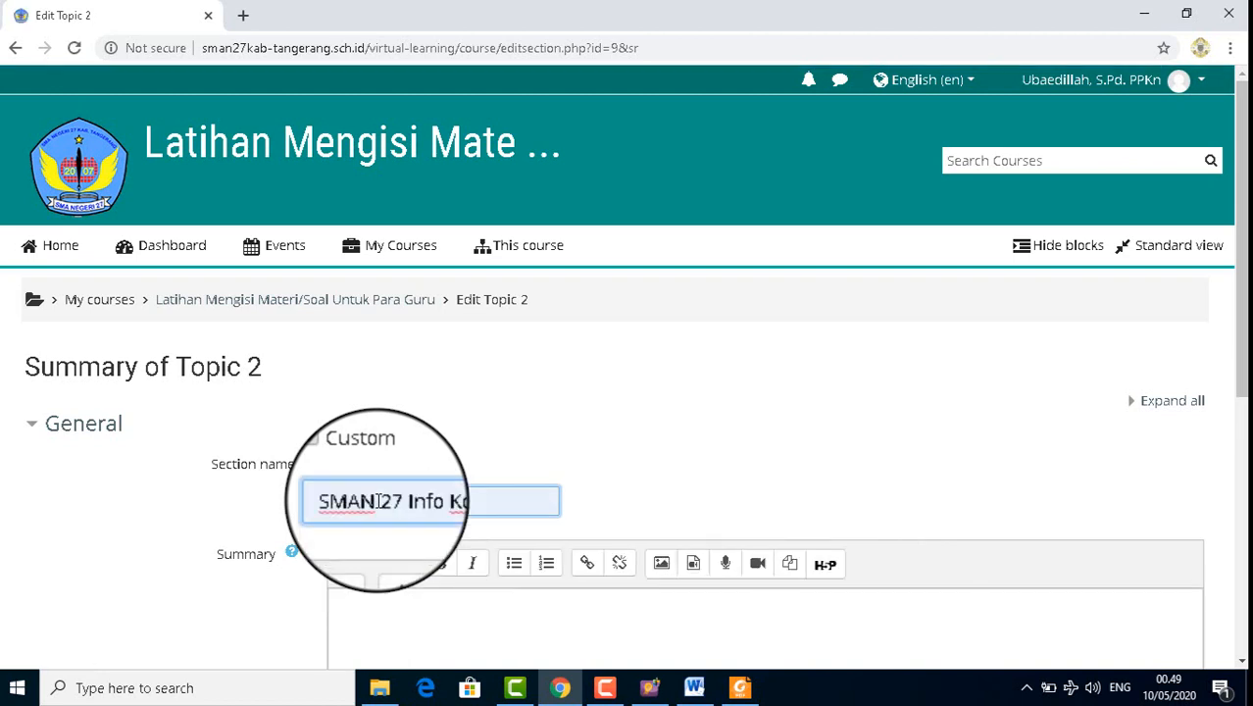
scroll(379, 501, down, 10)
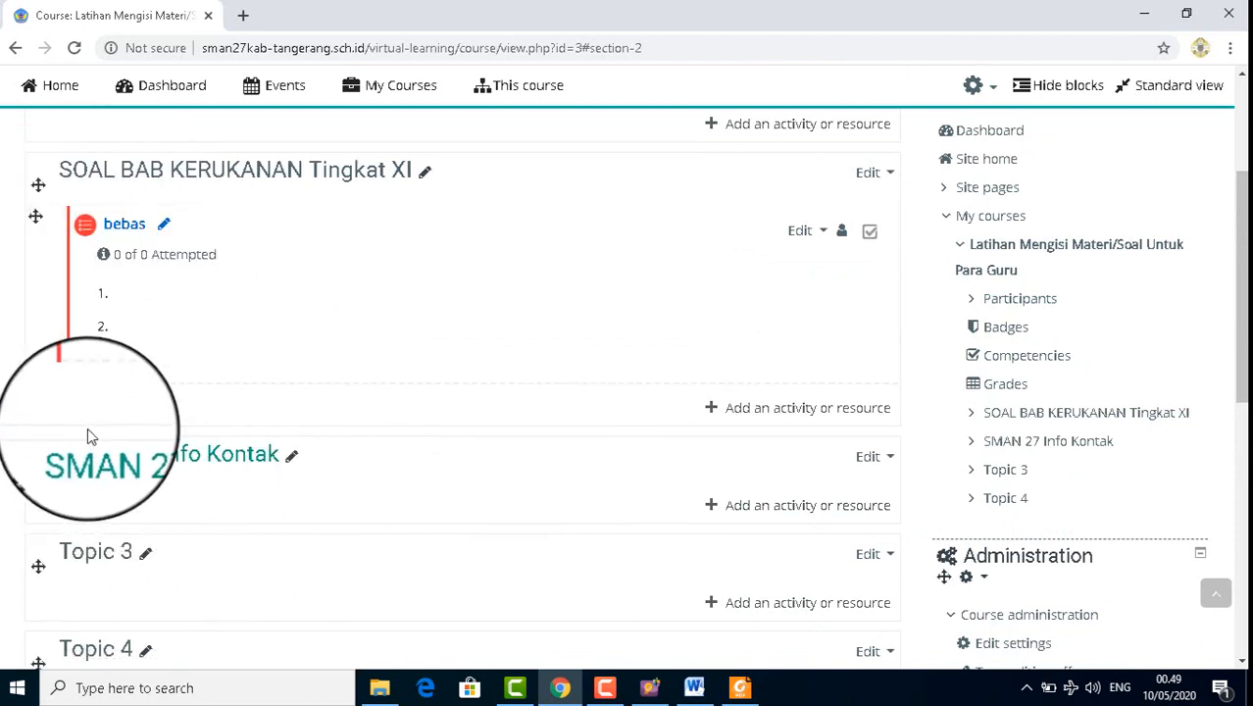
Step: Add a Quiz activity to the "SMAN 27 Info Kontak" section
click(796, 517)
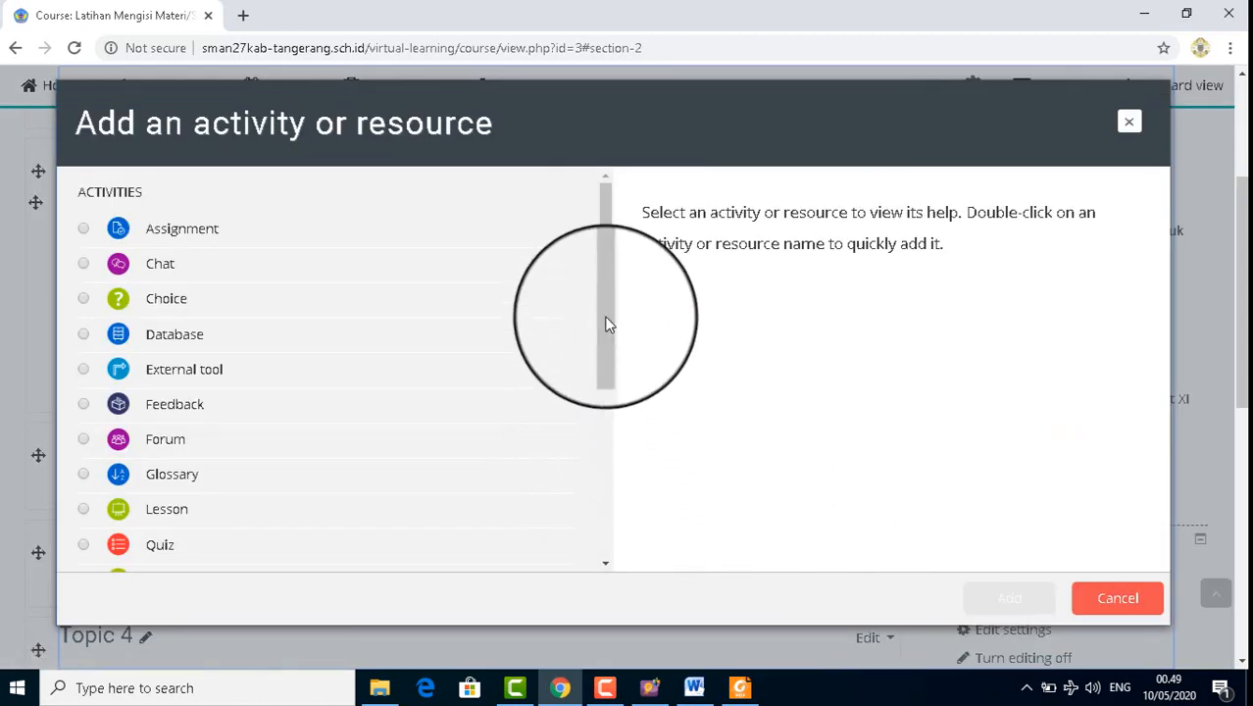
drag(605, 322, 605, 383)
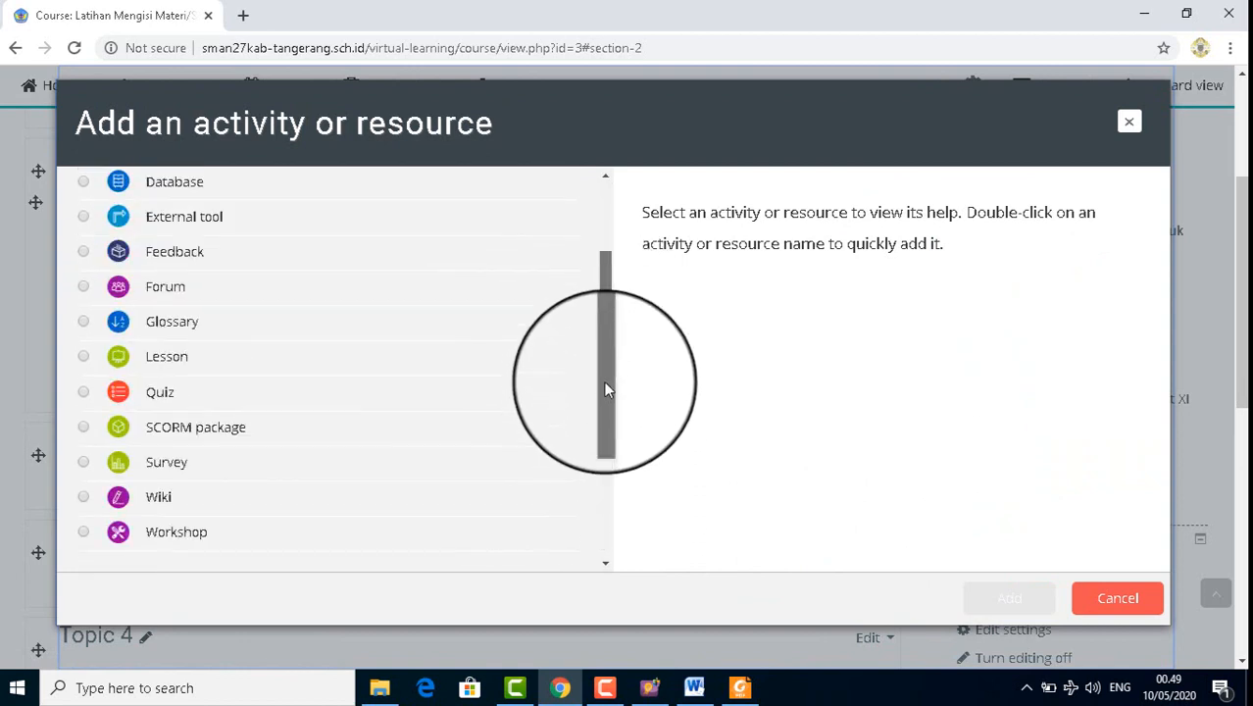
click(85, 390)
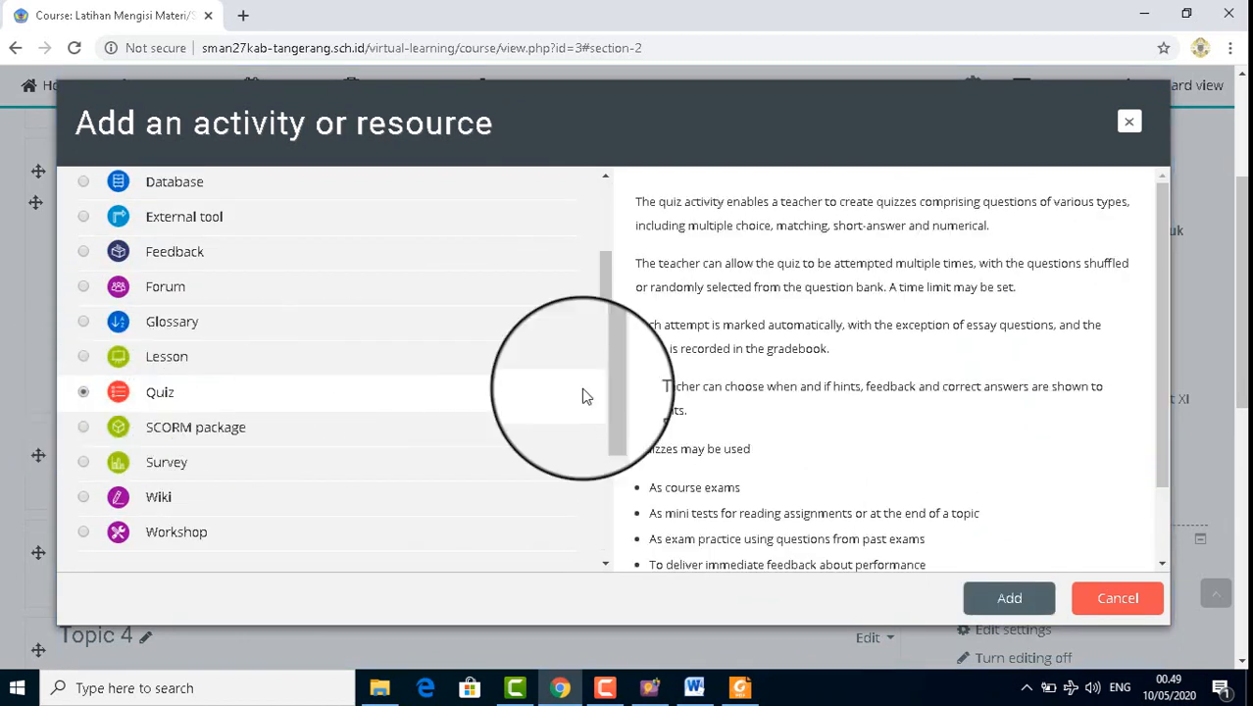
click(1006, 597)
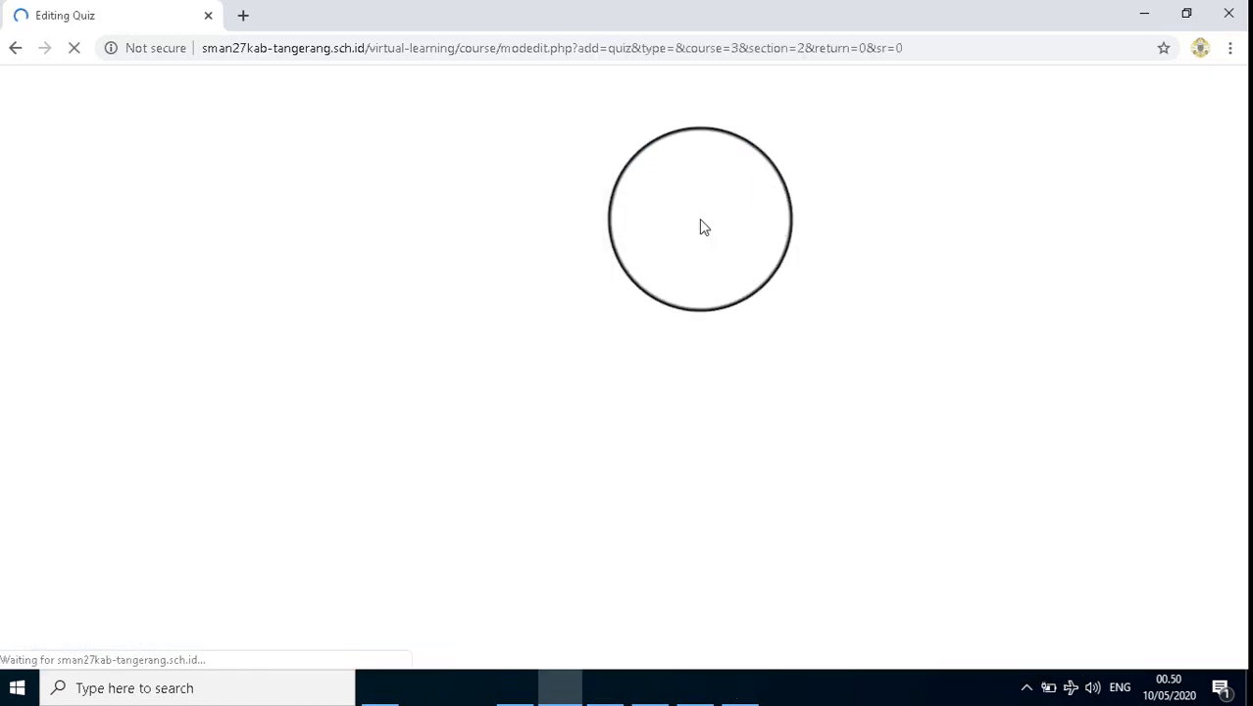
Step: Name the quiz "latihan soal", enter "ghdghfhg" and "fjhgkh" as description lines, and enable displaying the description on the course page
scroll(703, 234, down, 3)
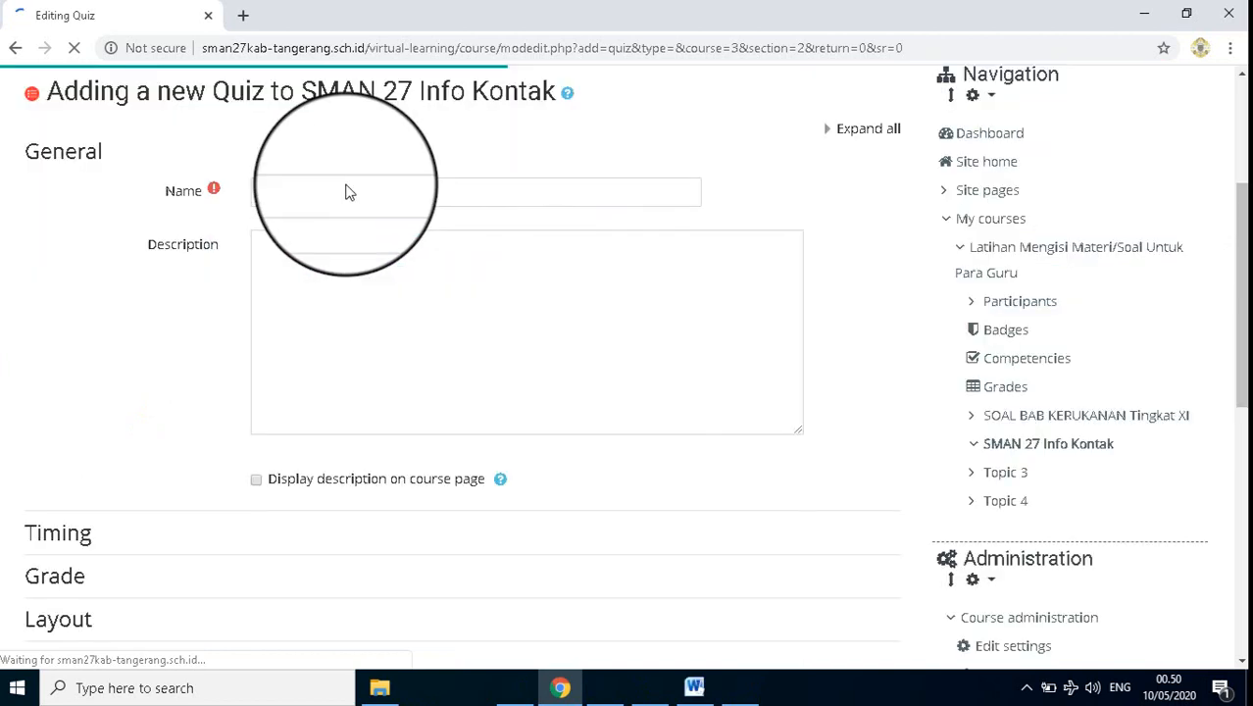
click(286, 190)
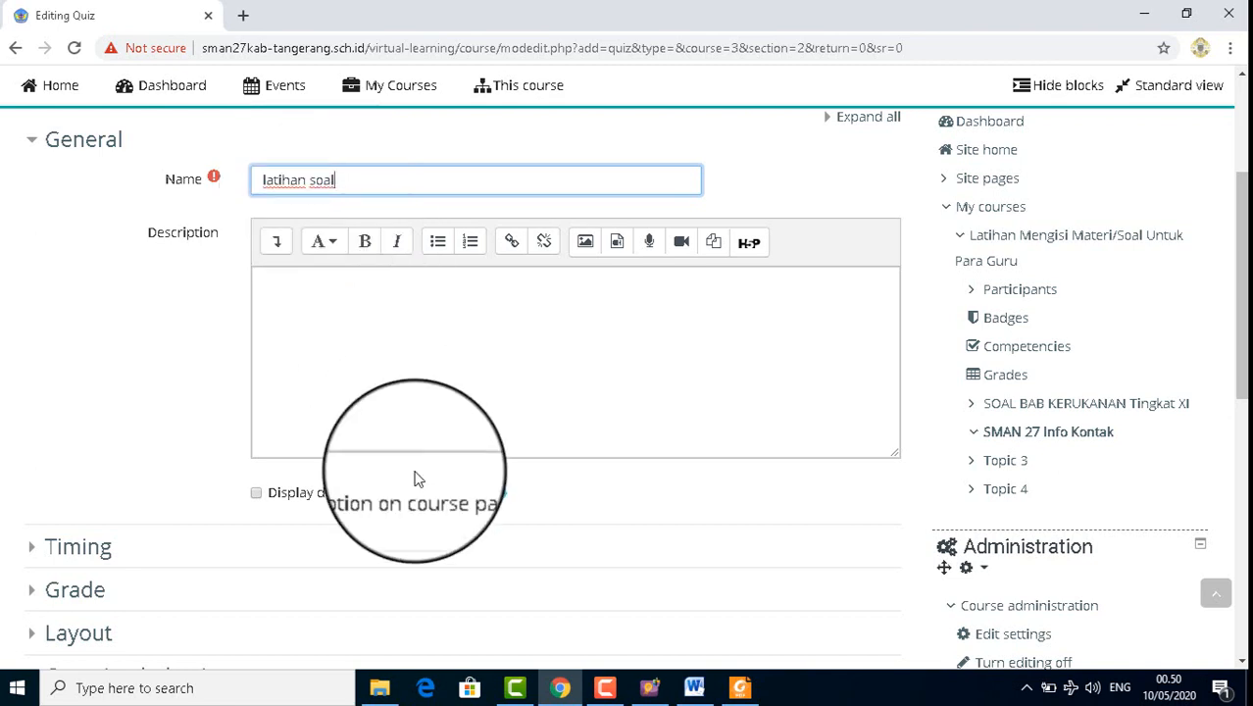
click(360, 343)
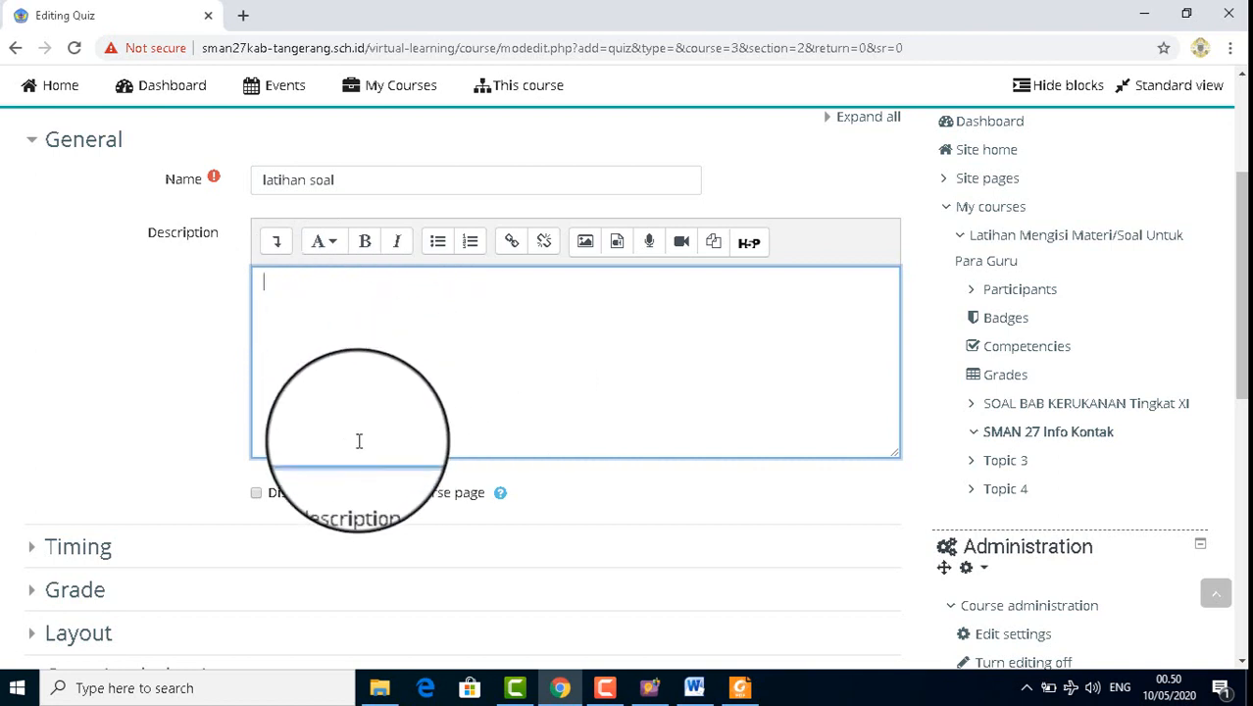
click(257, 494)
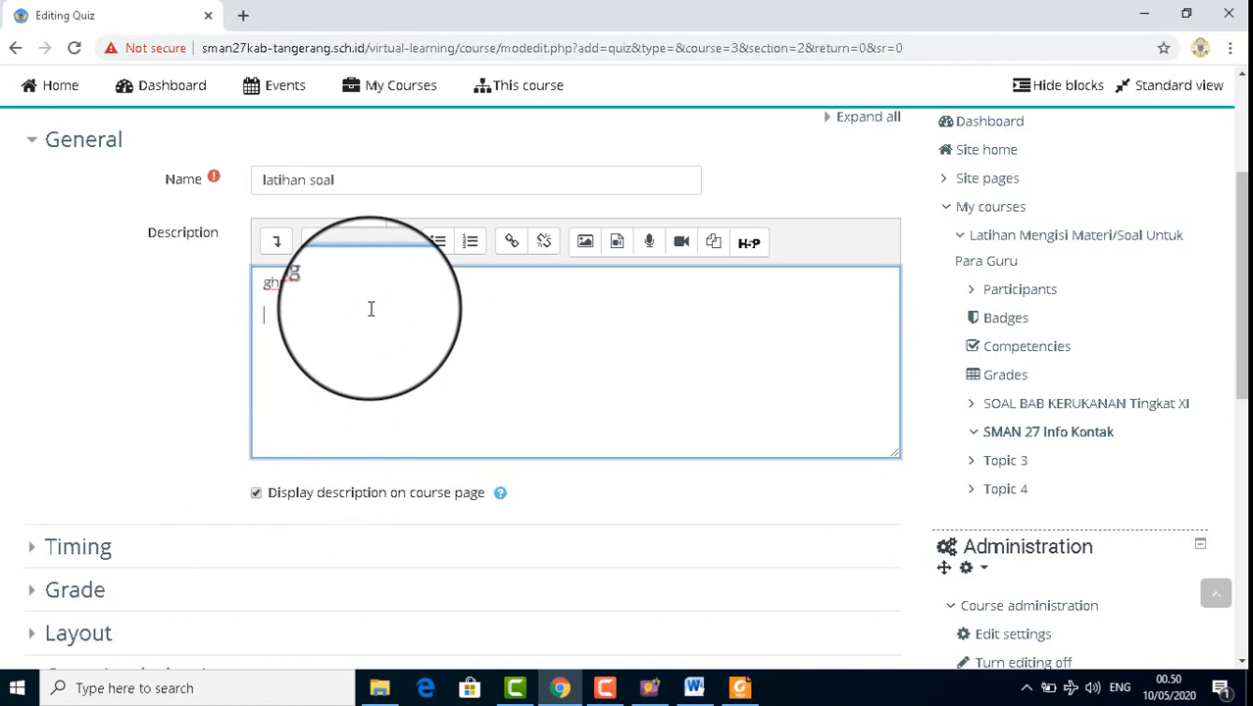
Step: Check the quiz's Timing settings and limit the allowed attempts to 1 in the Grade settings
scroll(371, 309, down, 2)
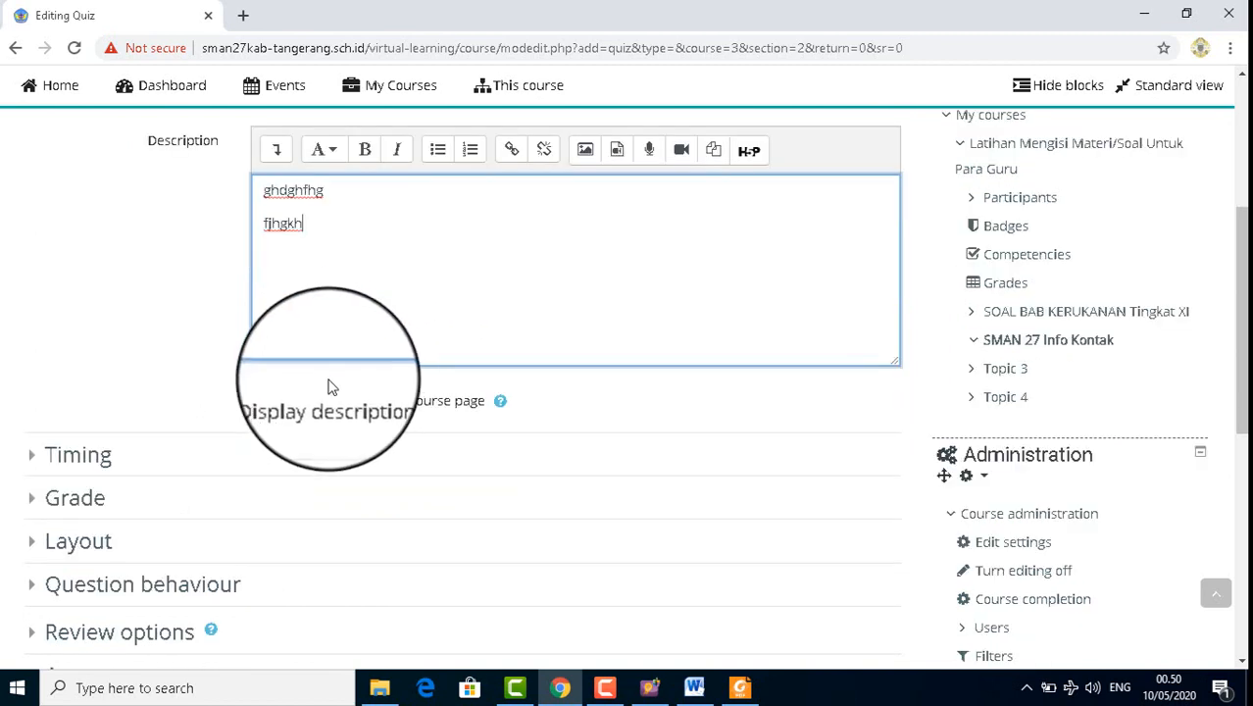
click(44, 363)
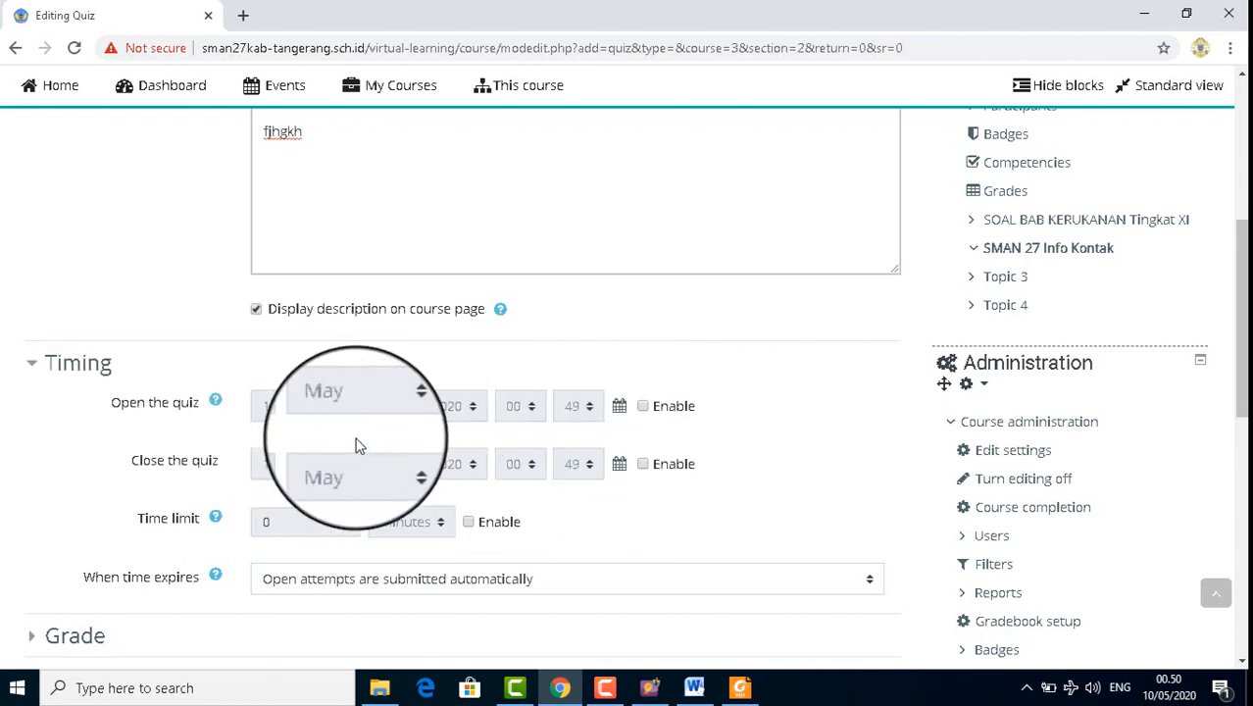
scroll(441, 502, down, 1)
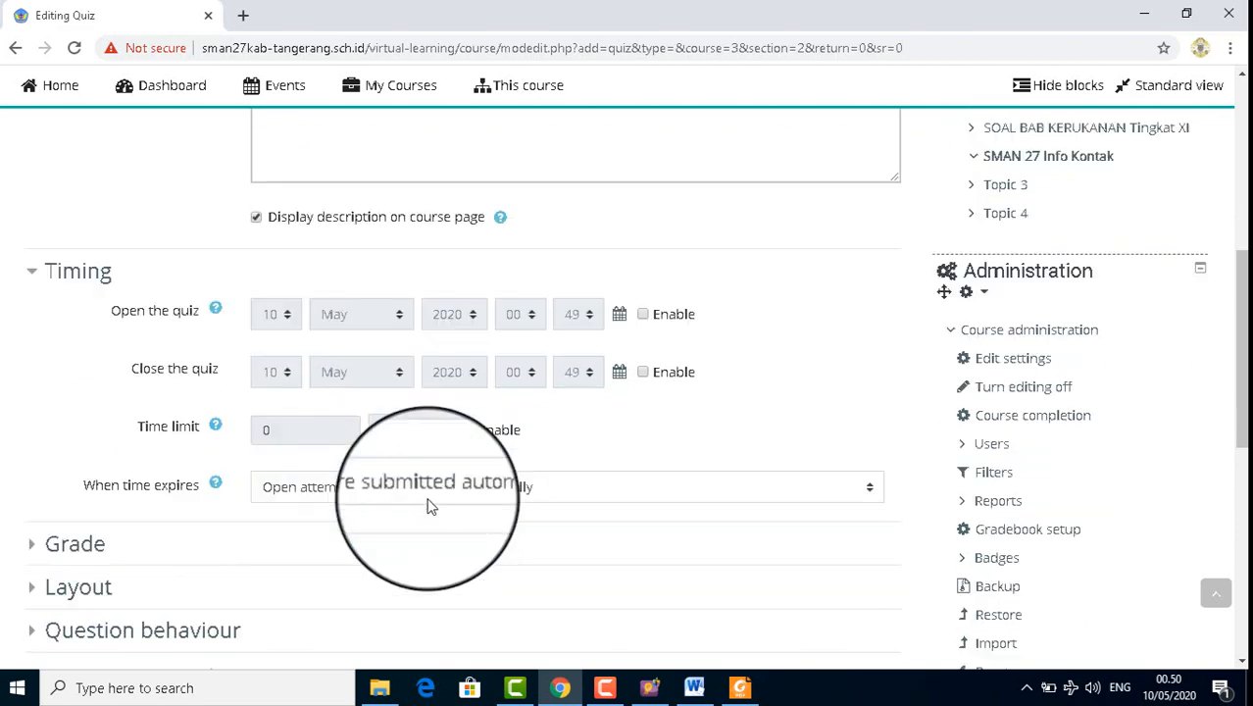
click(44, 543)
scroll(309, 505, down, 2)
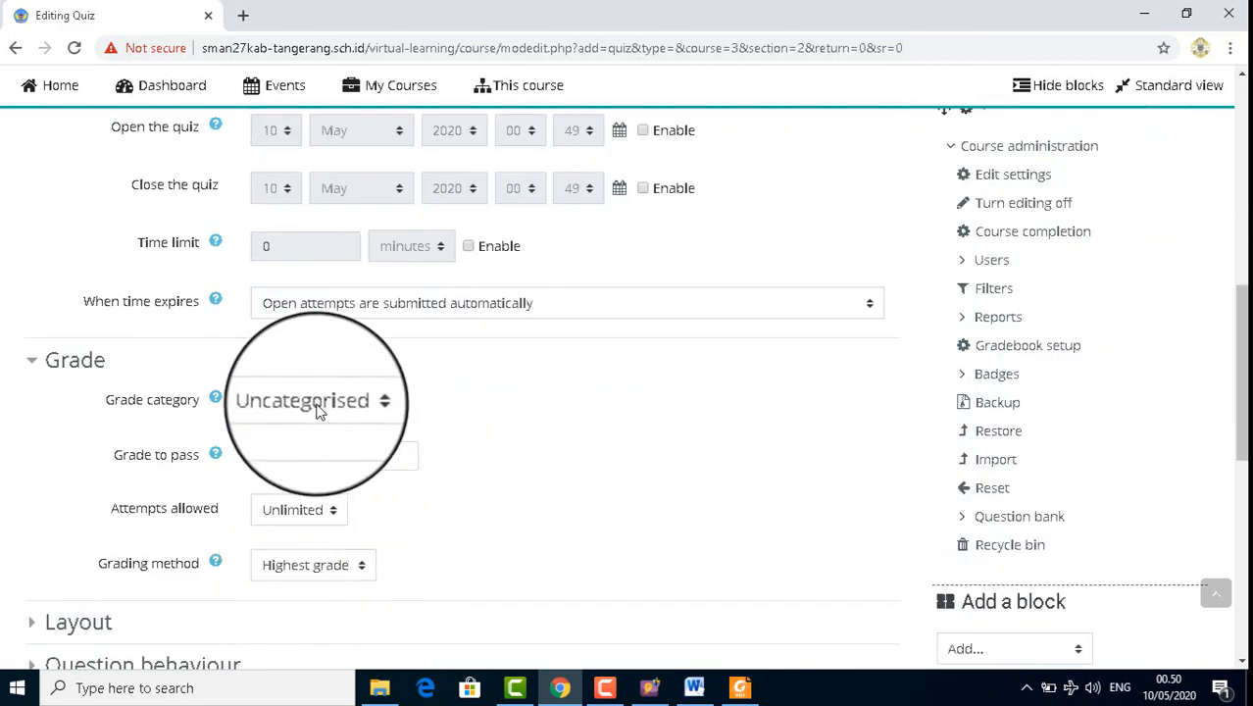
click(301, 430)
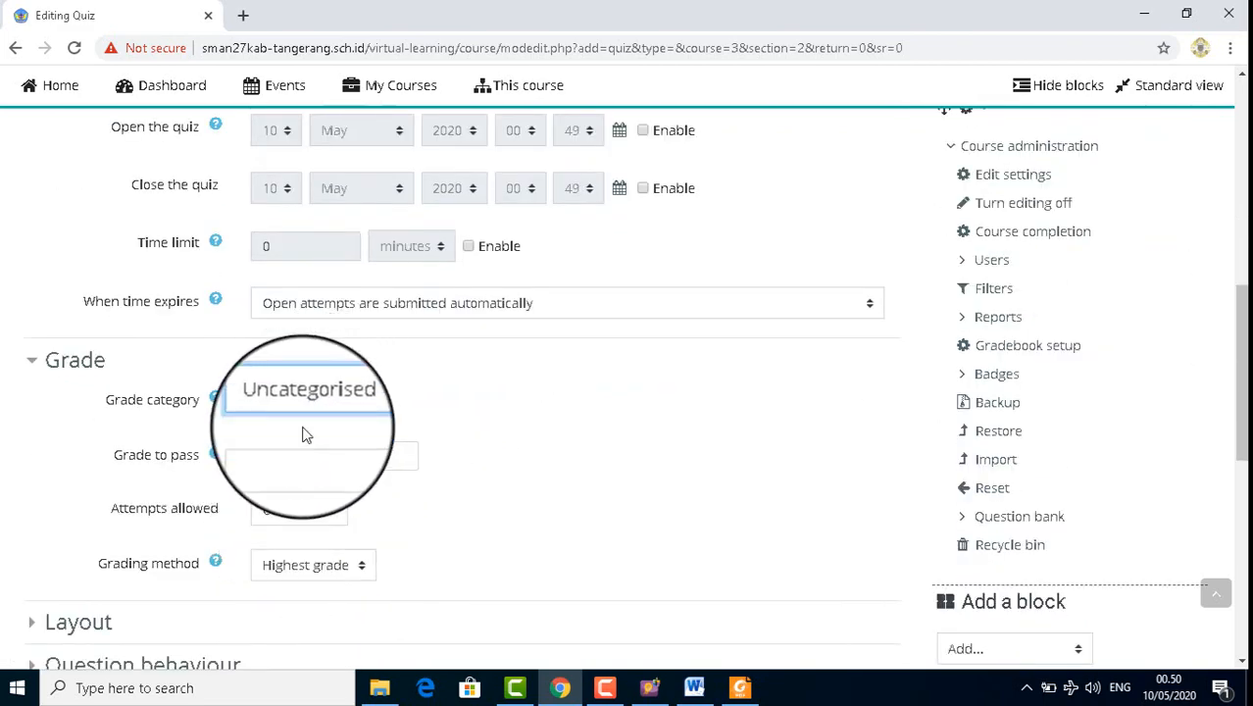
click(283, 514)
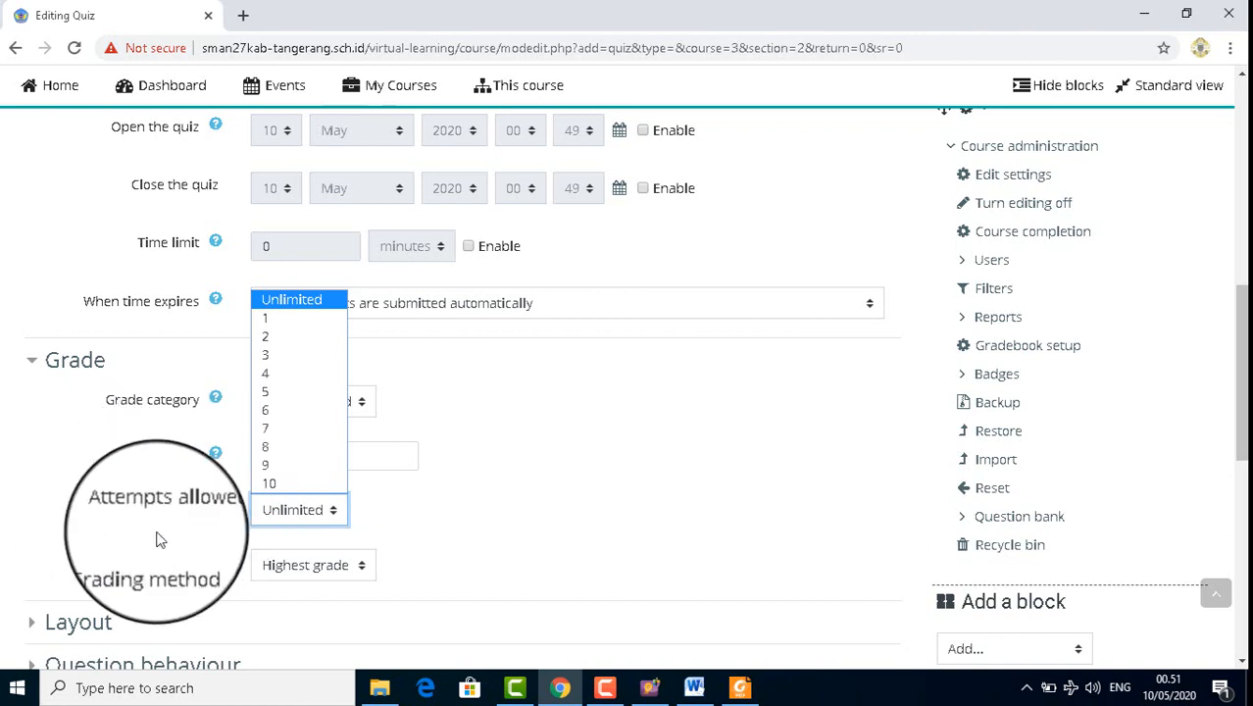
click(290, 315)
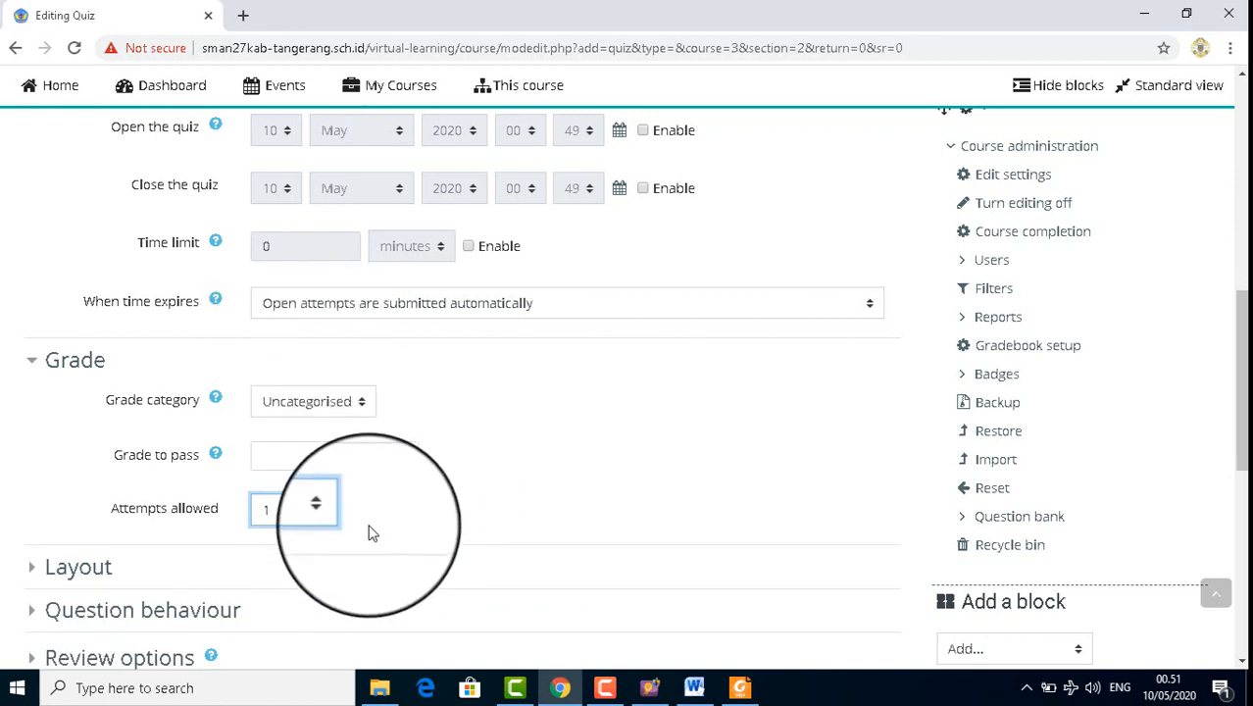
Step: Look through the Layout section's new page choices for the number of questions per page
scroll(371, 532, down, 1)
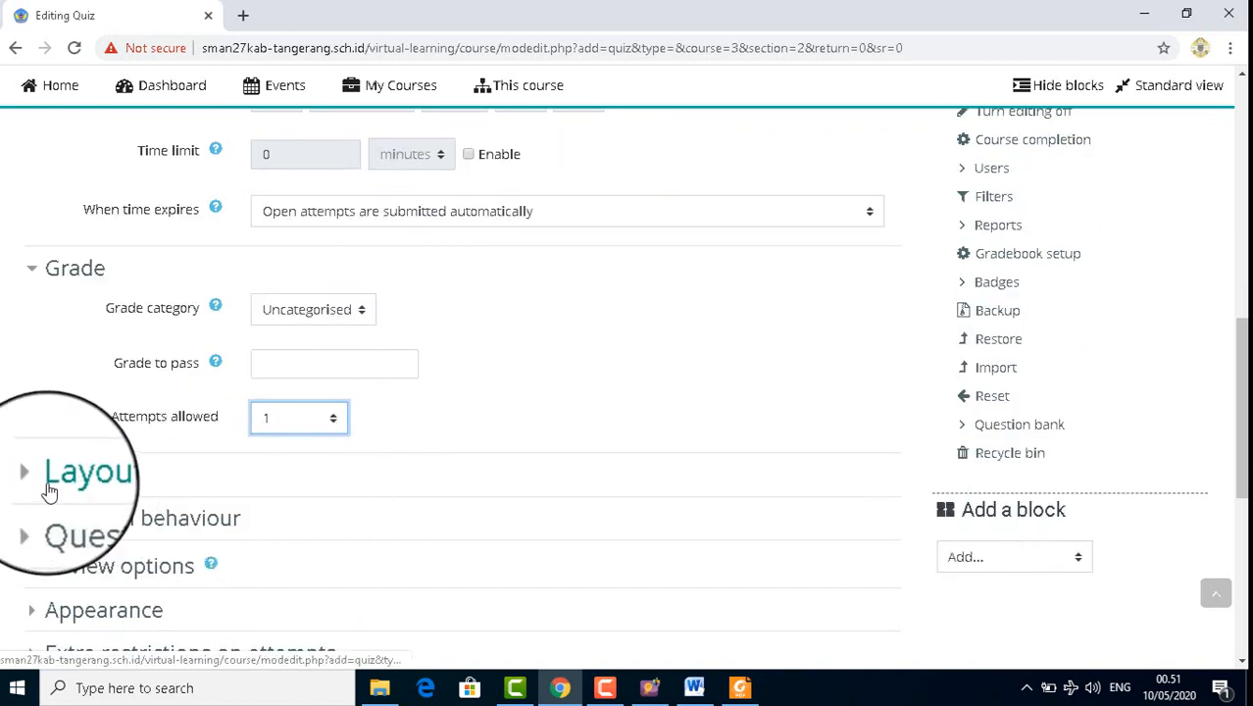
click(49, 487)
scroll(299, 489, down, 1)
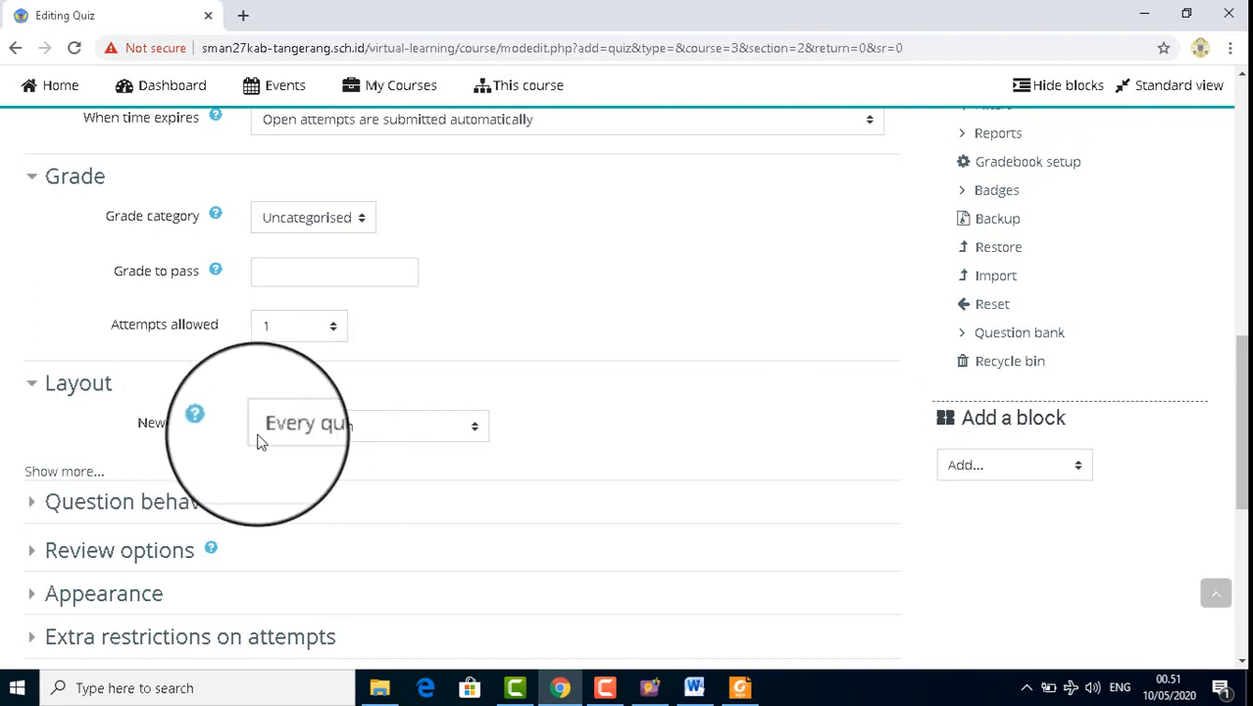
click(291, 431)
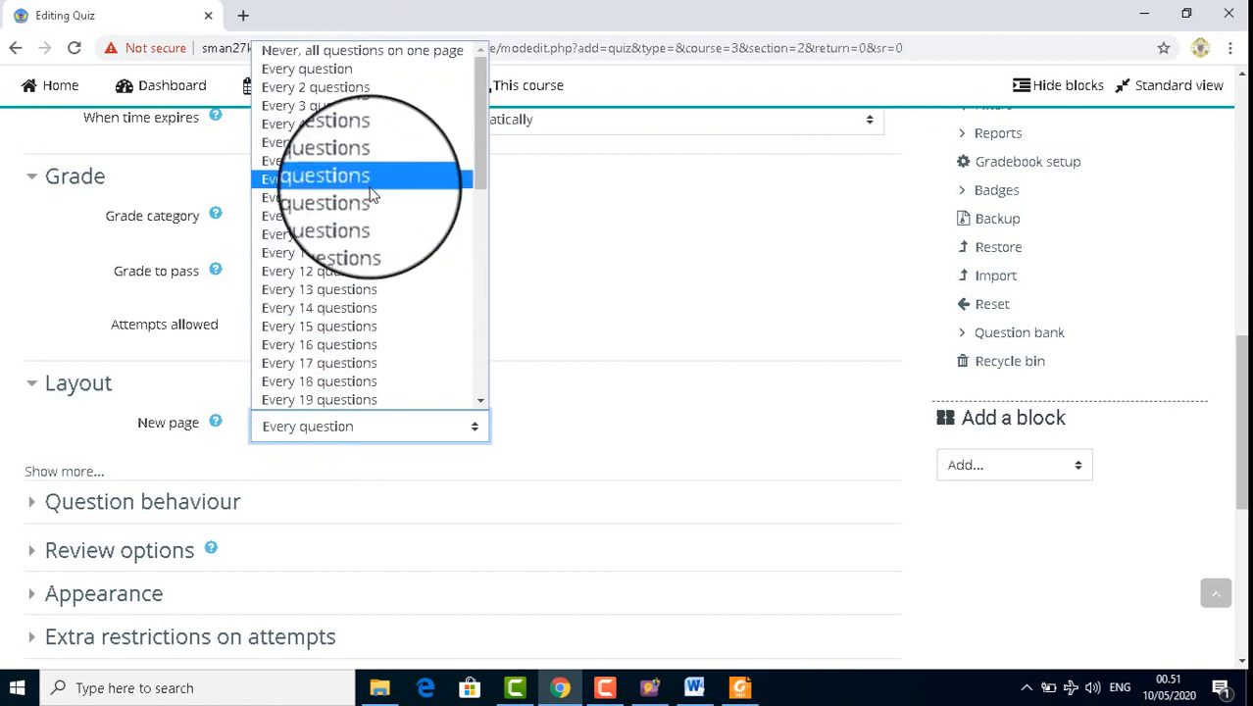
click(341, 470)
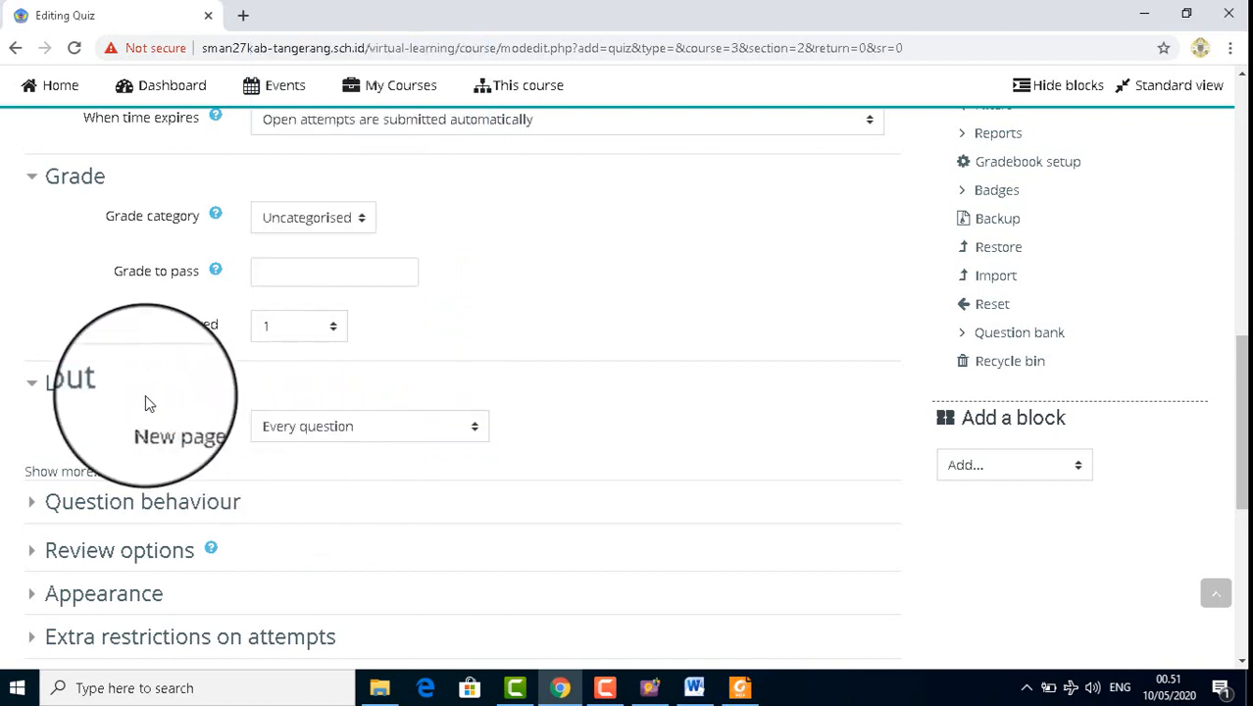
Step: Look over the quiz's Question behaviour, Review options, Appearance, Extra restrictions on attempts and Overall feedback settings
click(39, 506)
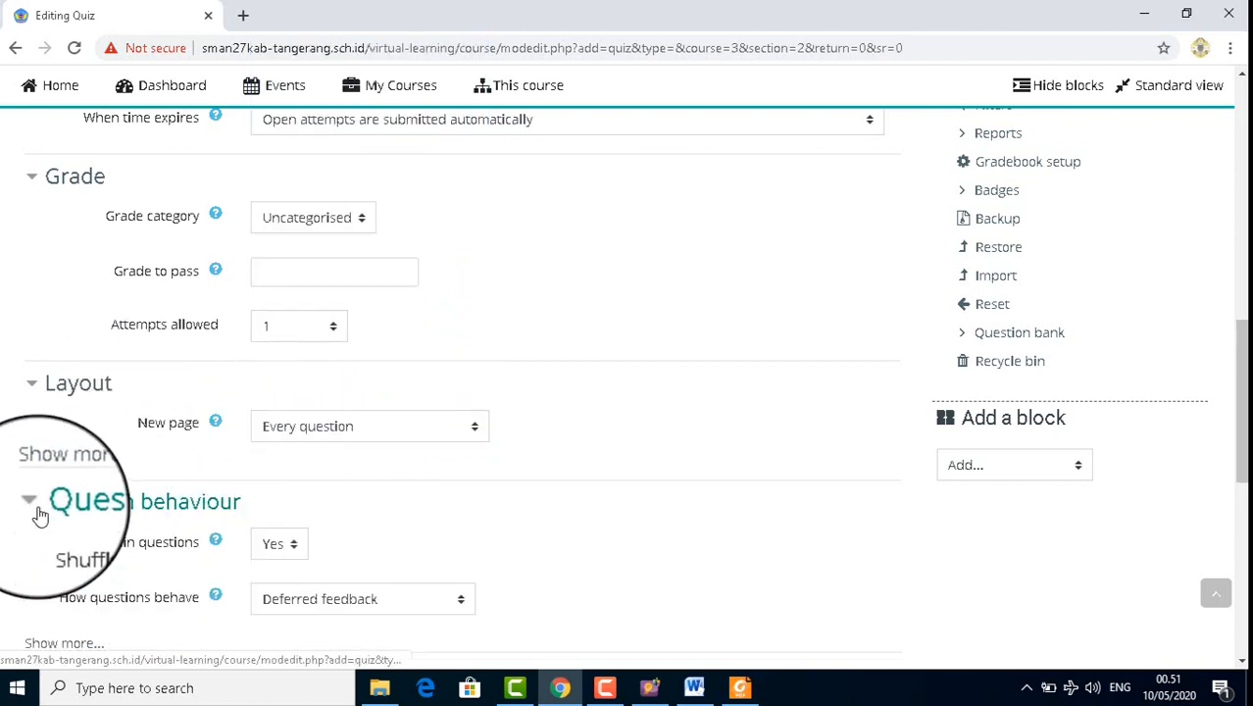
scroll(39, 514, down, 2)
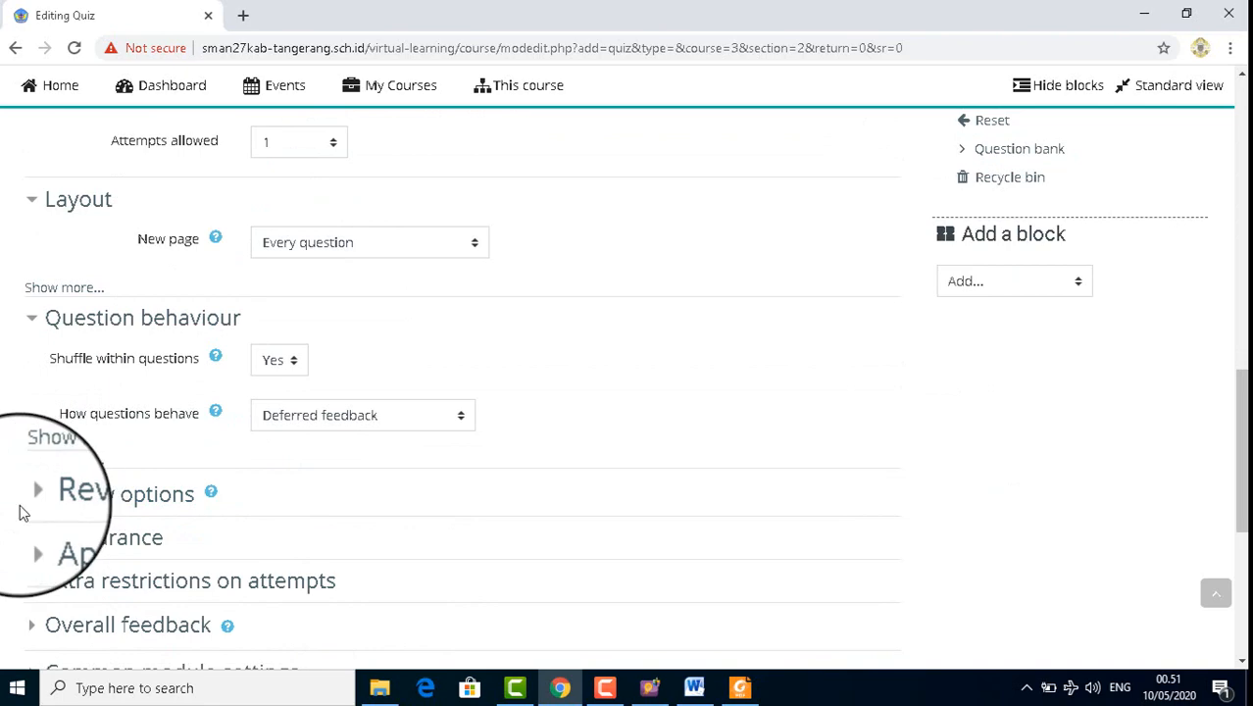
click(29, 500)
scroll(30, 503, down, 2)
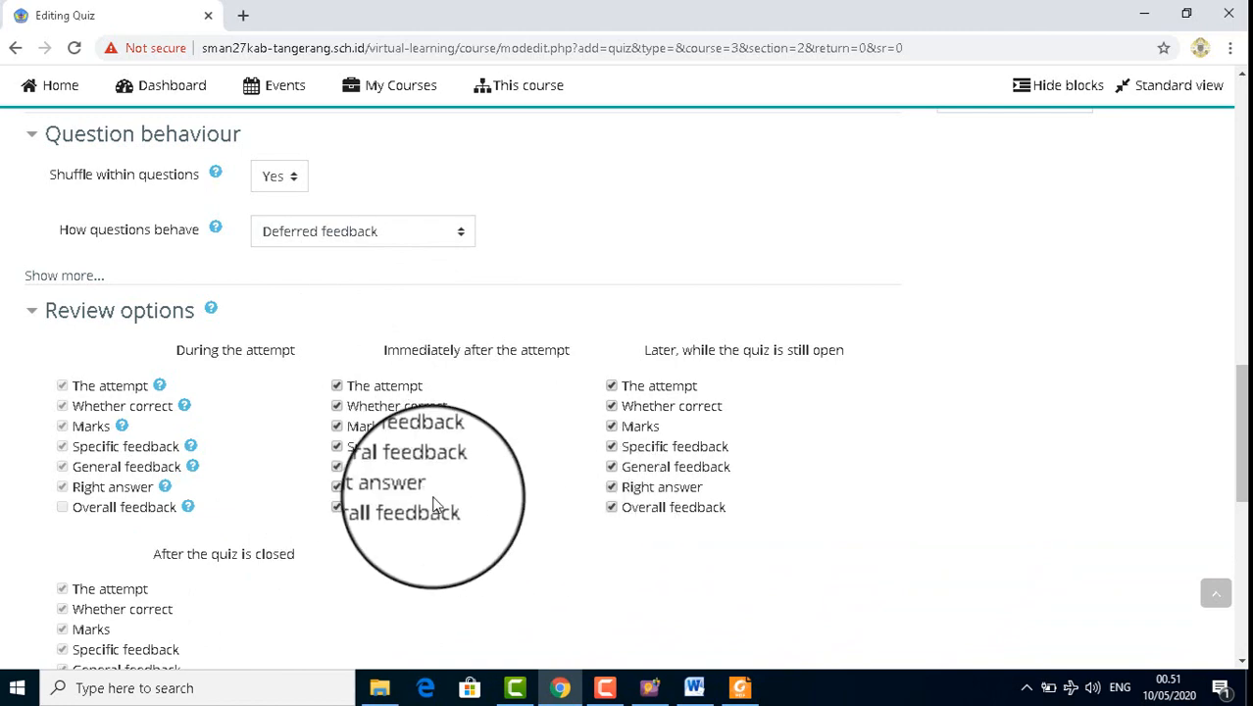
scroll(432, 502, down, 5)
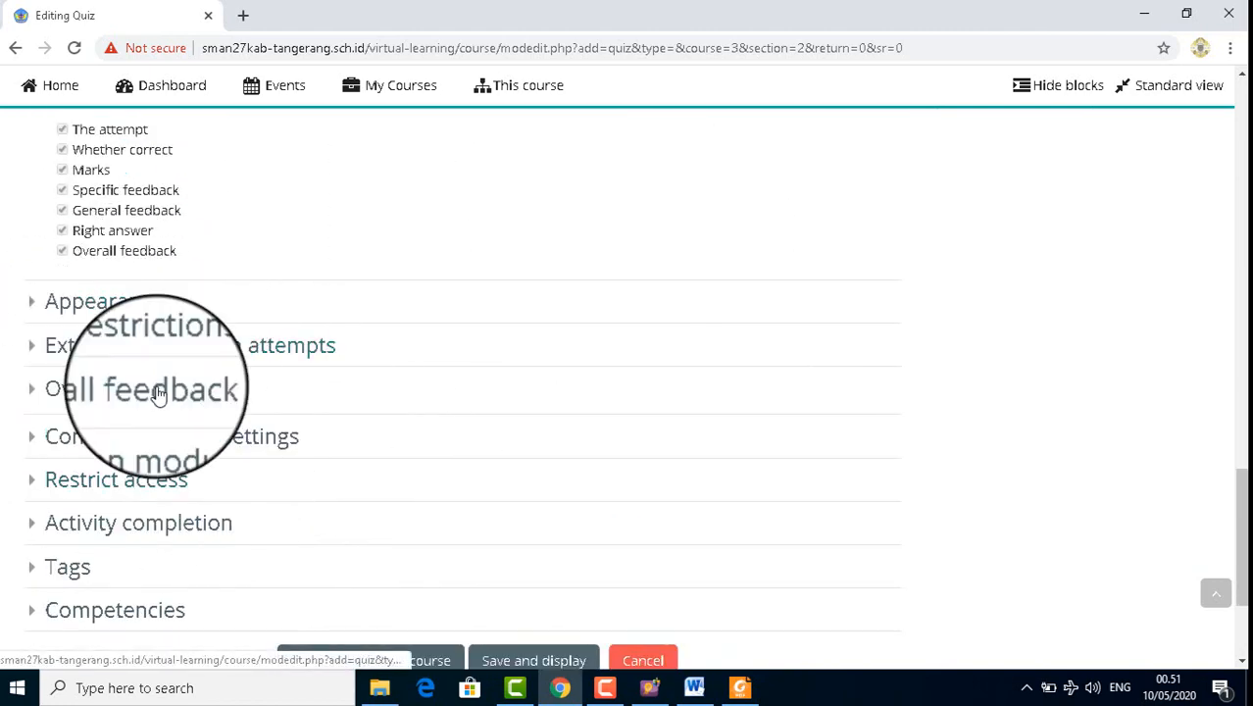
click(88, 301)
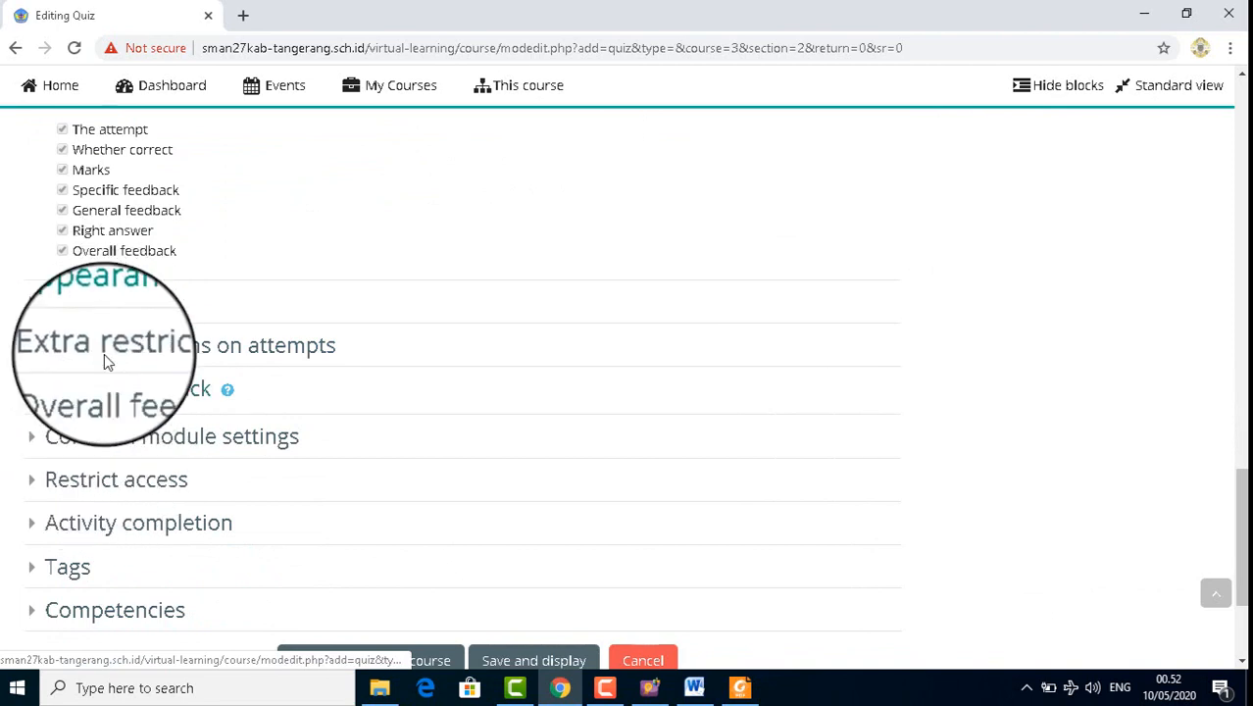
scroll(42, 397, down, 2)
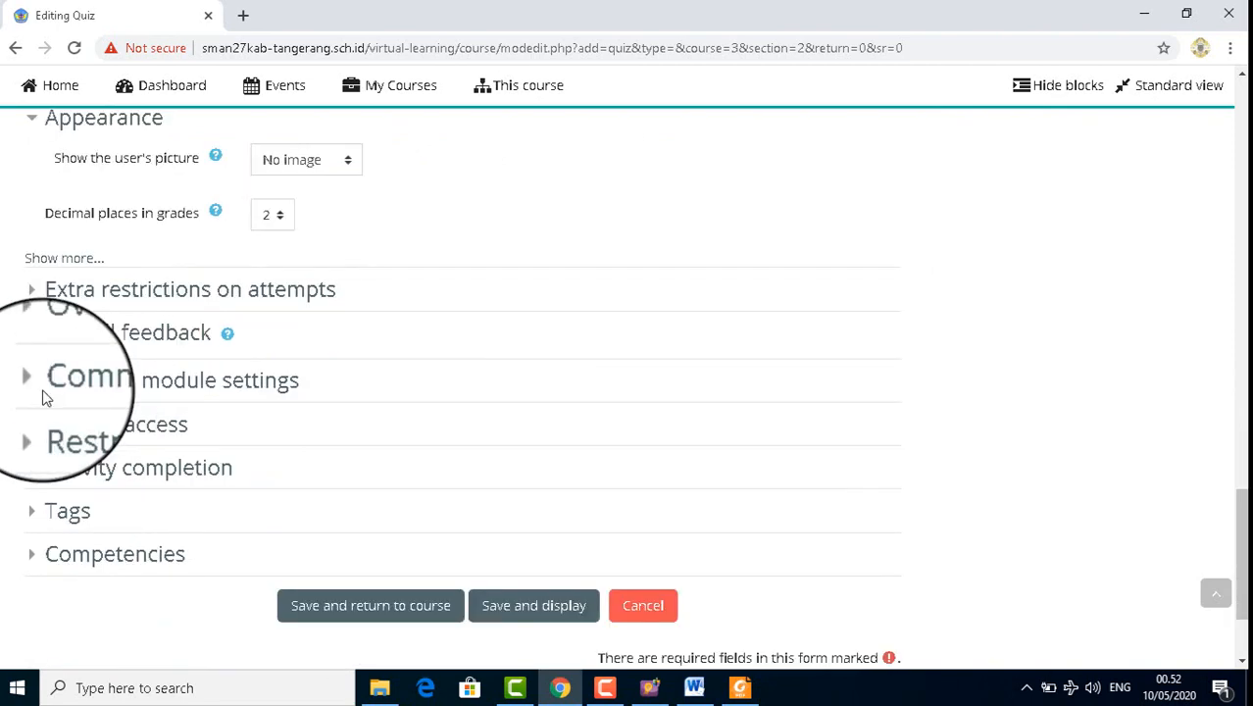
click(33, 292)
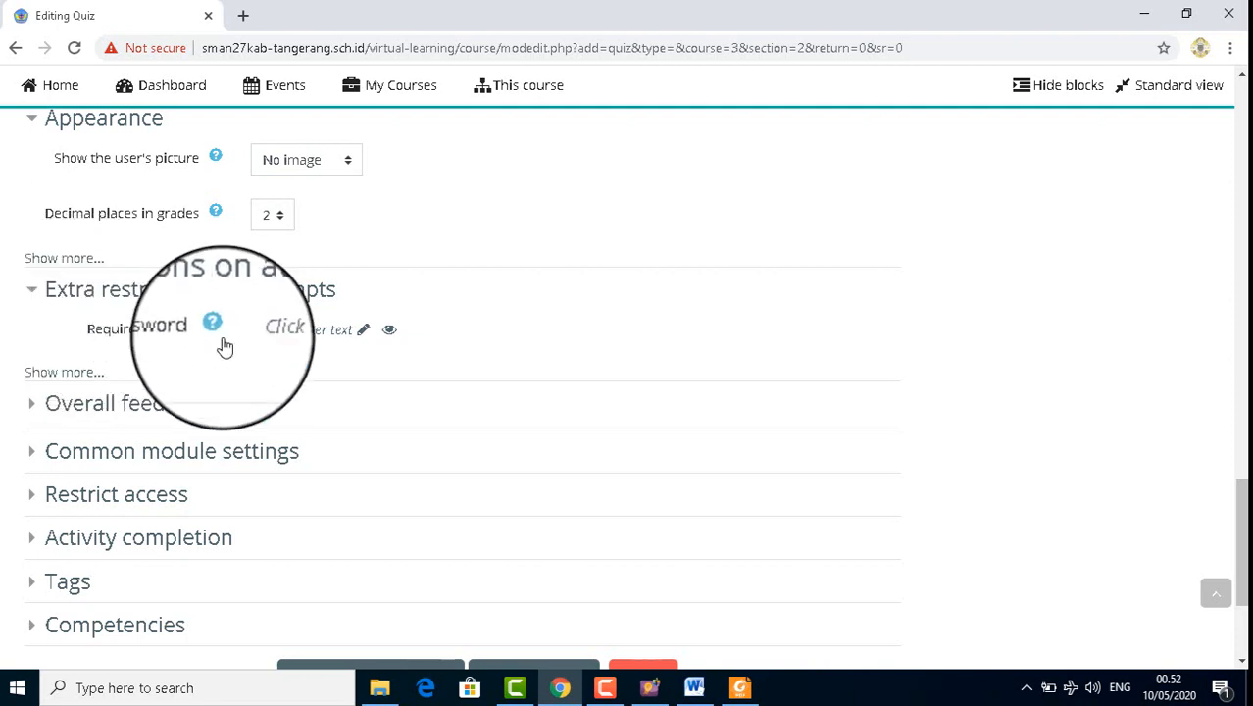
click(34, 404)
scroll(39, 416, down, 3)
scroll(39, 416, down, 4)
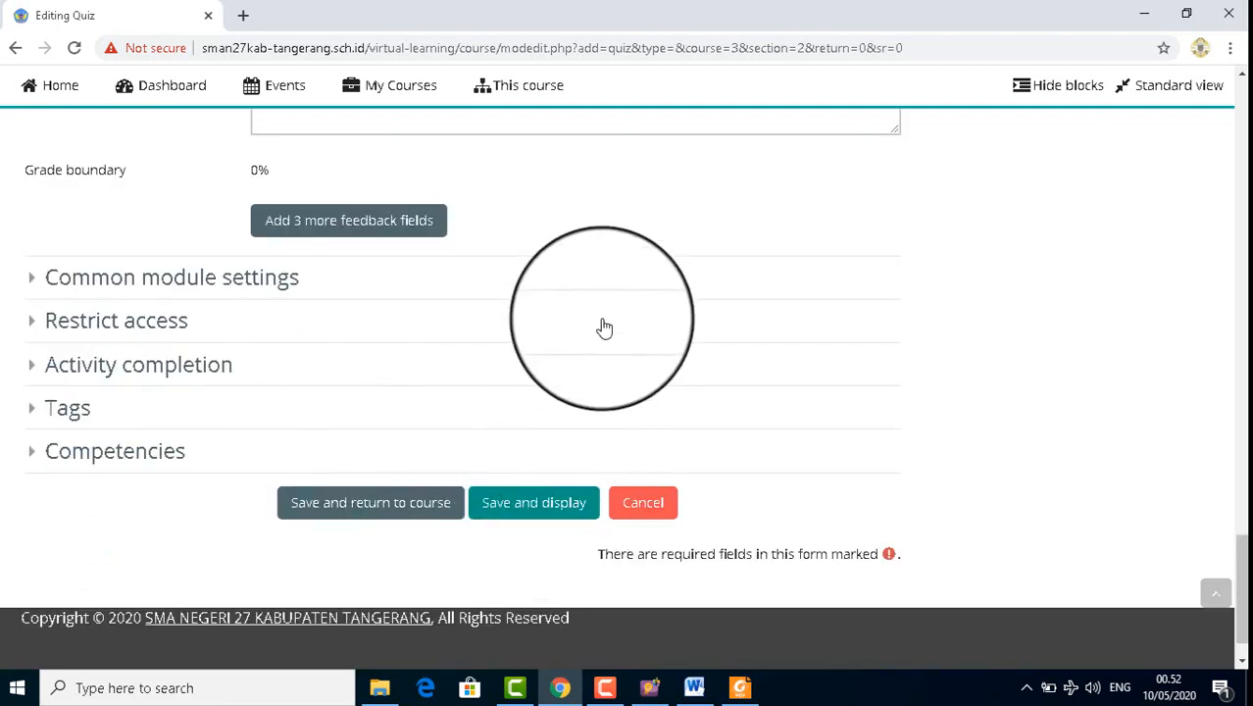
Step: Save the new quiz and display its page
click(392, 502)
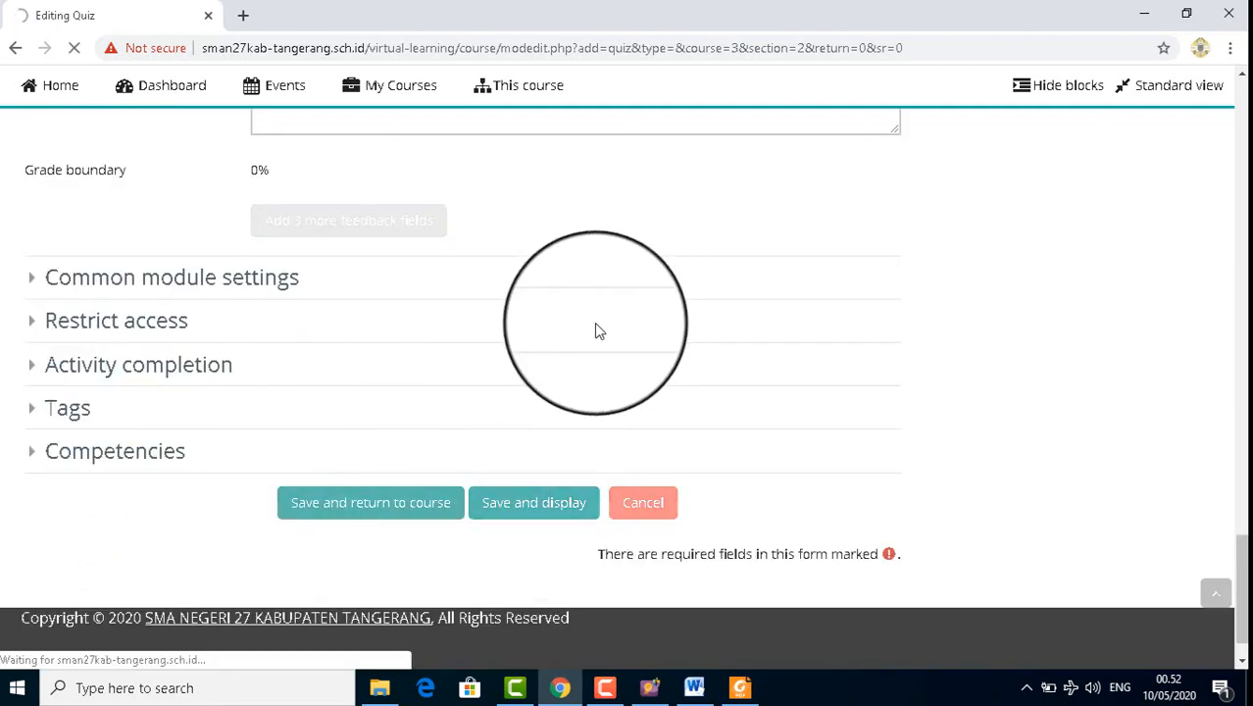
scroll(595, 331, down, 1)
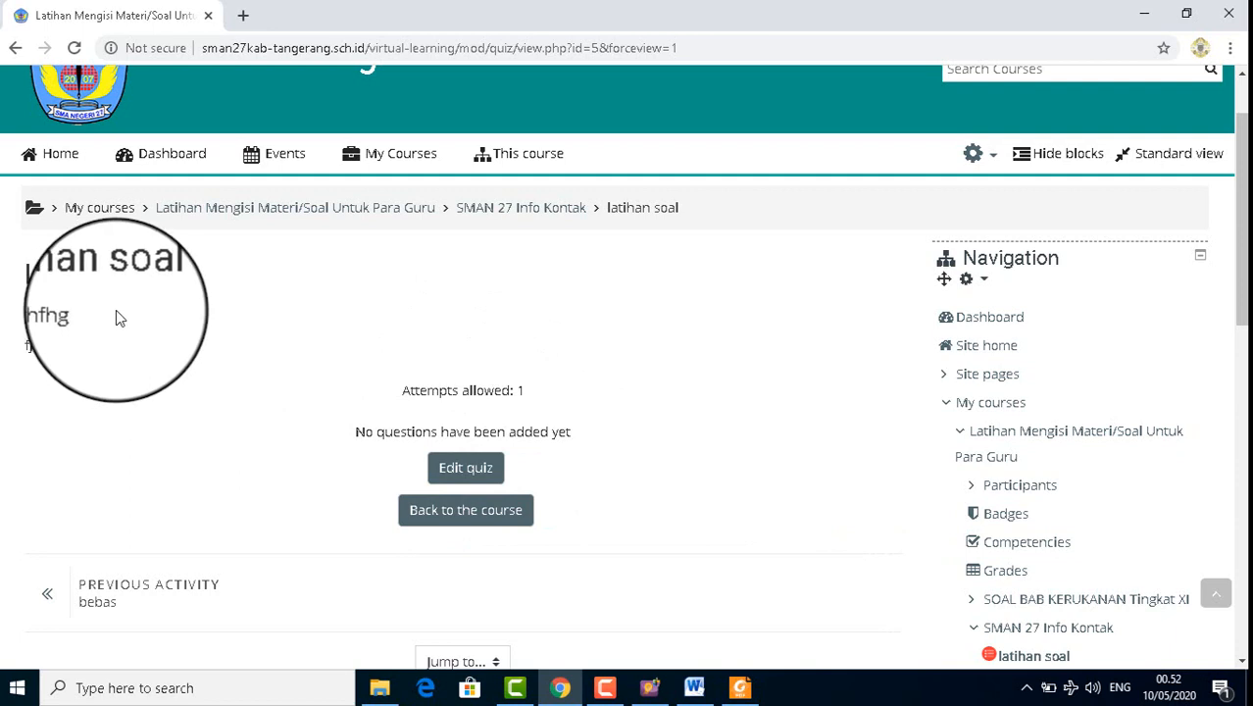
scroll(733, 417, down, 2)
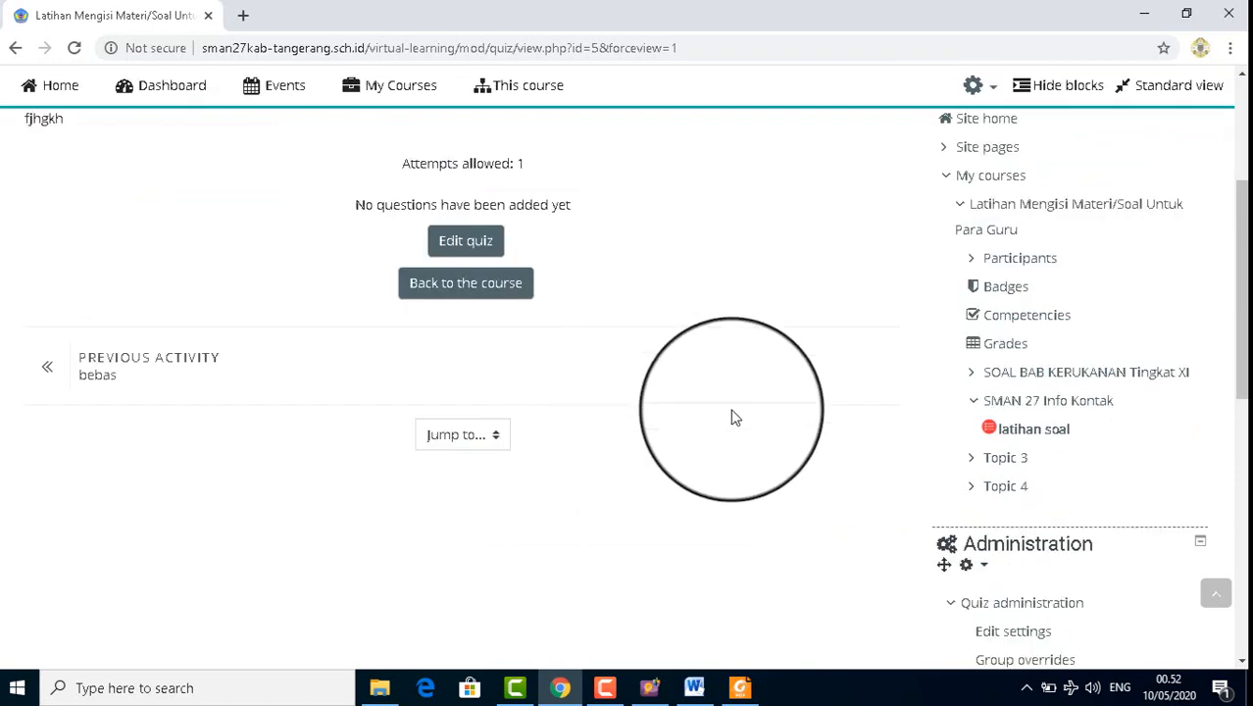
Step: Return to the "SMAN 27 Info Kontak" section, reopen the "latihan soal" quiz and open it for editing its questions
click(1037, 416)
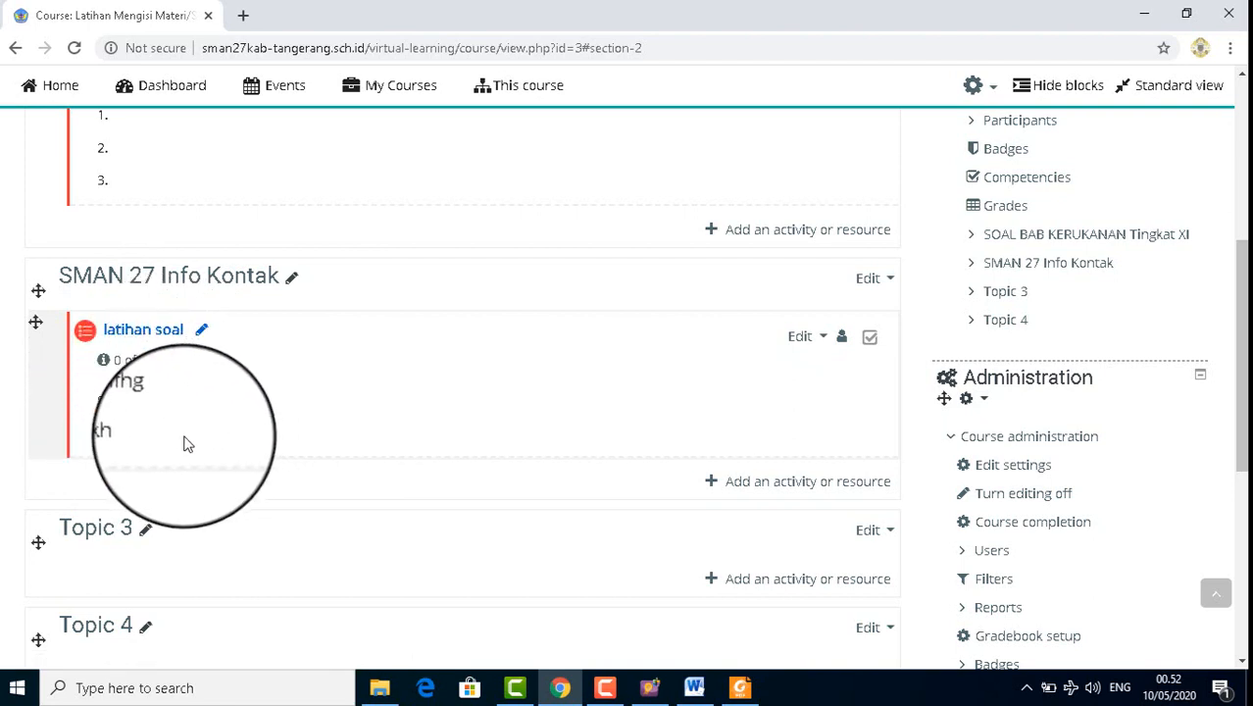
click(156, 338)
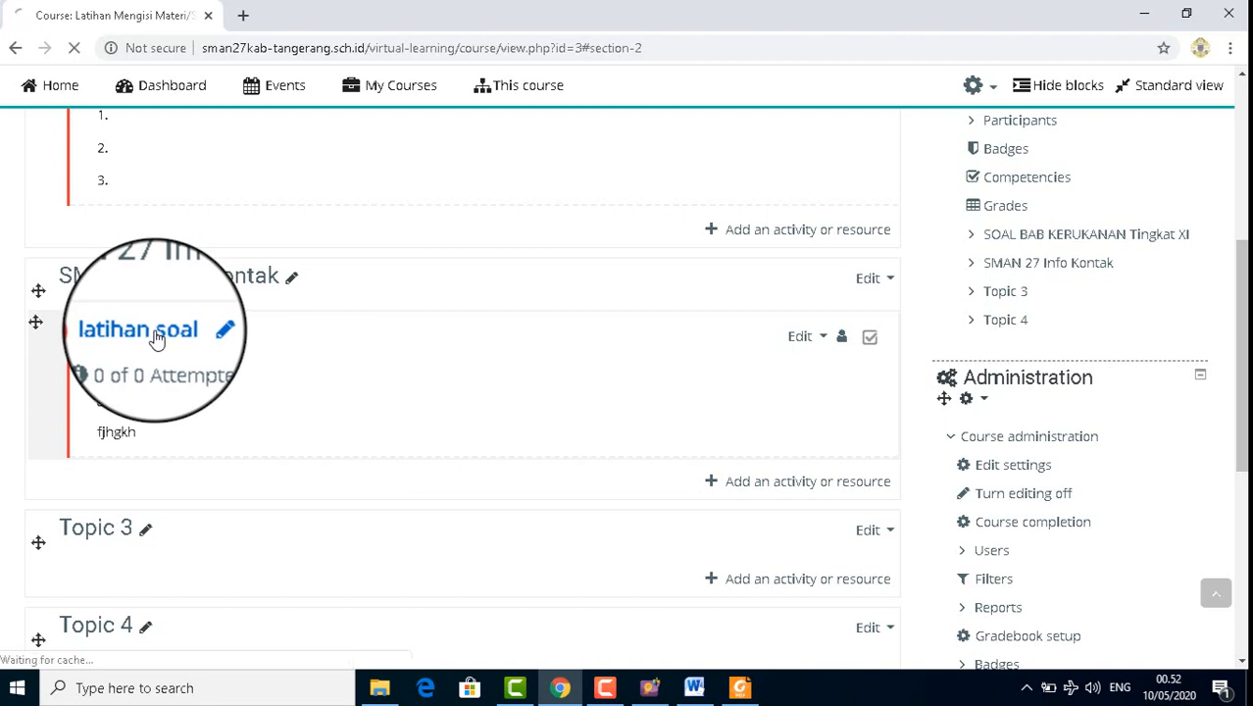
scroll(422, 375, down, 3)
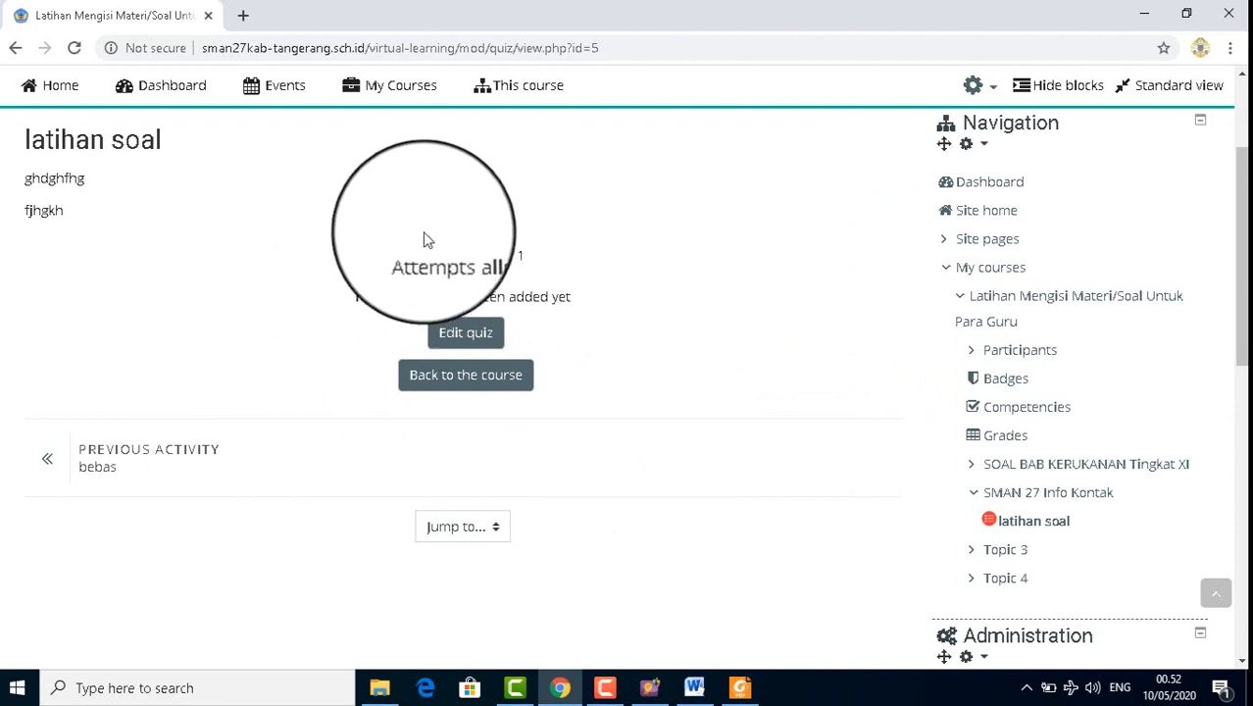
click(480, 338)
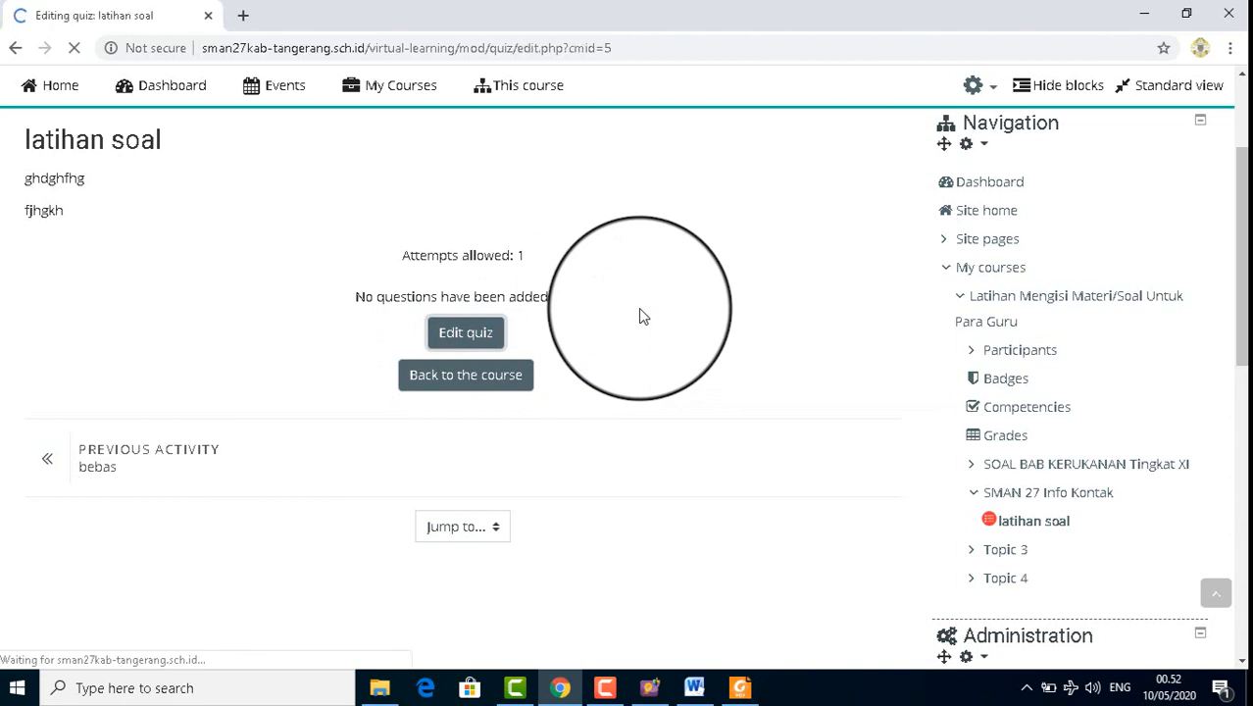
scroll(638, 308, down, 3)
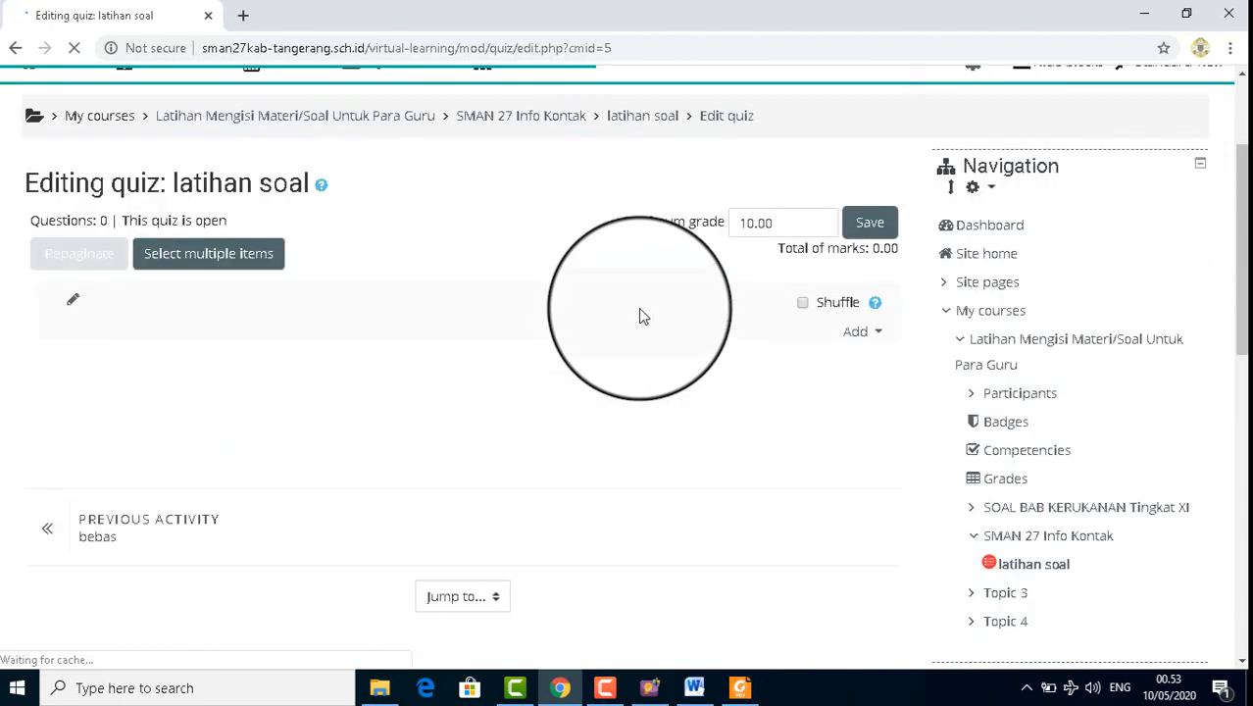
Step: Start adding a new question to the "latihan soal" quiz so that the question types are offered
scroll(639, 309, down, 1)
scroll(639, 309, up, 1)
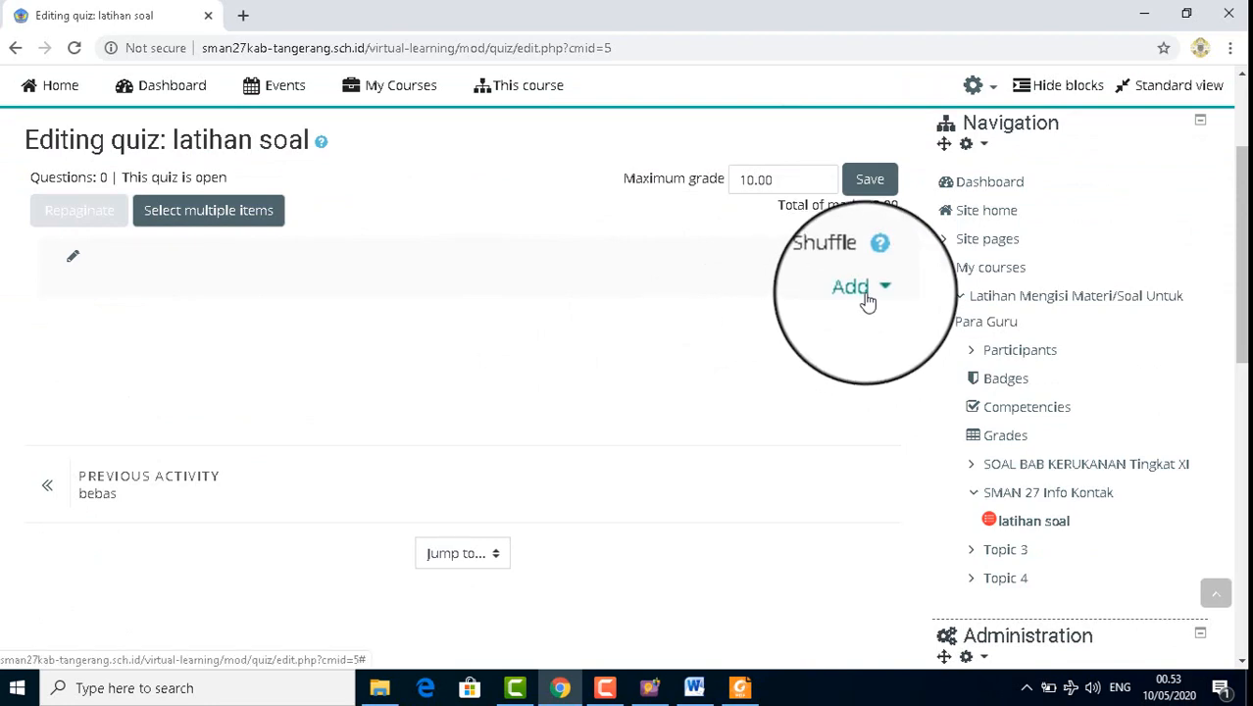
scroll(452, 304, down, 3)
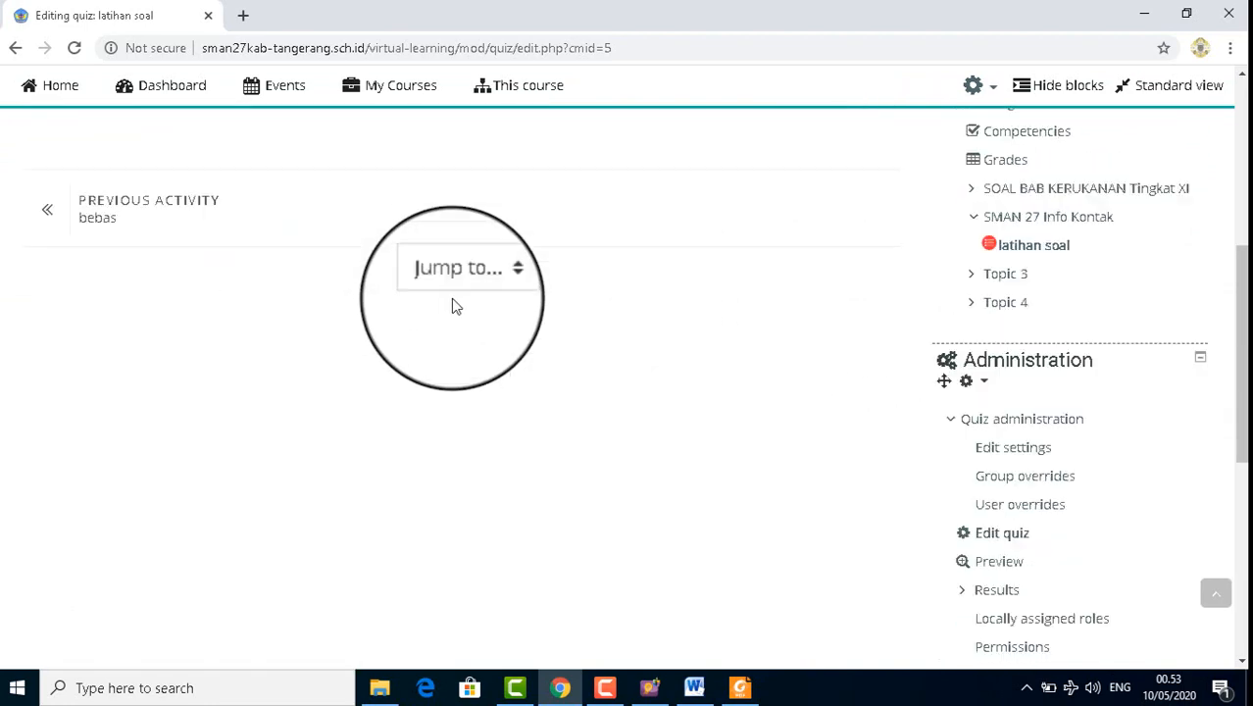
scroll(452, 304, up, 2)
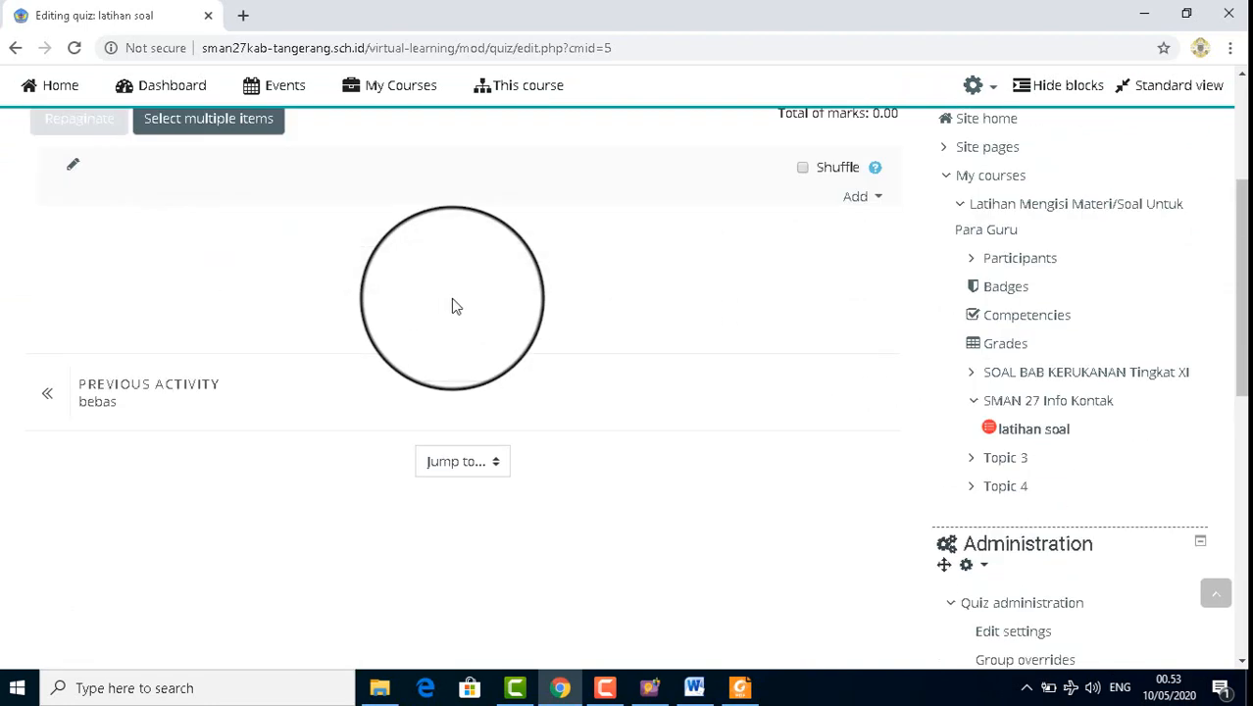
click(869, 203)
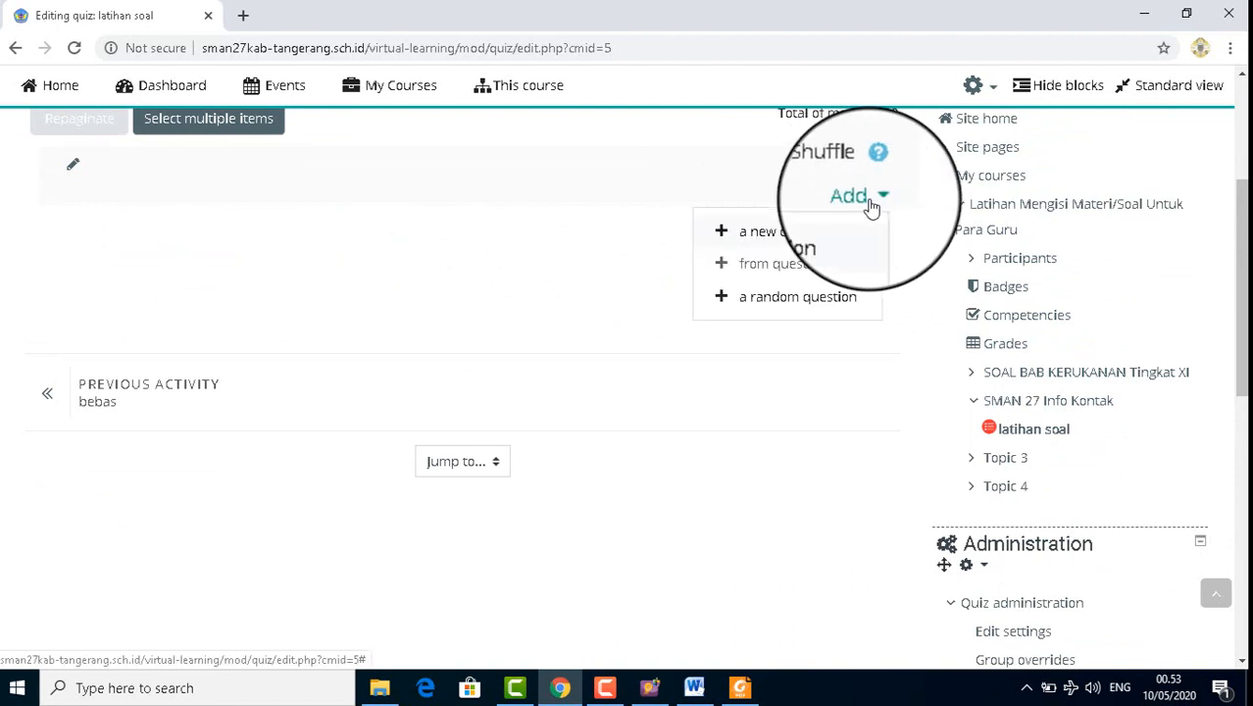
click(770, 242)
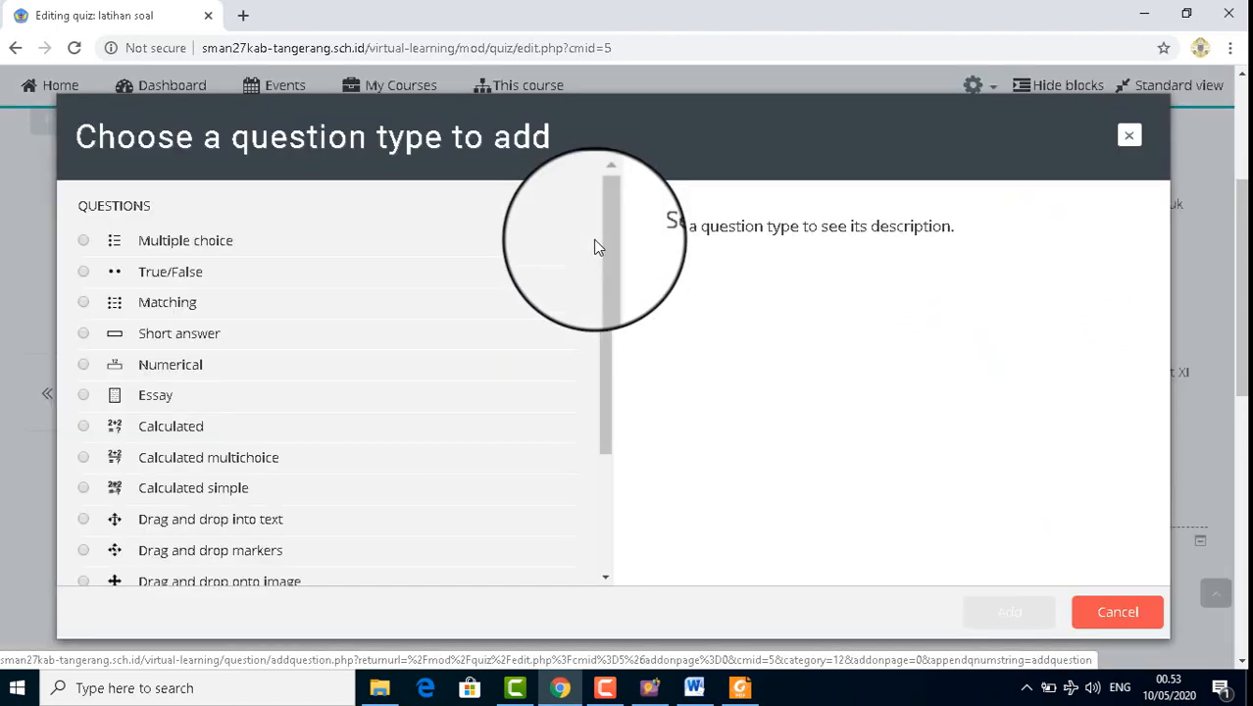
Step: Switch to the ExamView Question Bank Editor to look over its new question types, and return to the browser
click(650, 687)
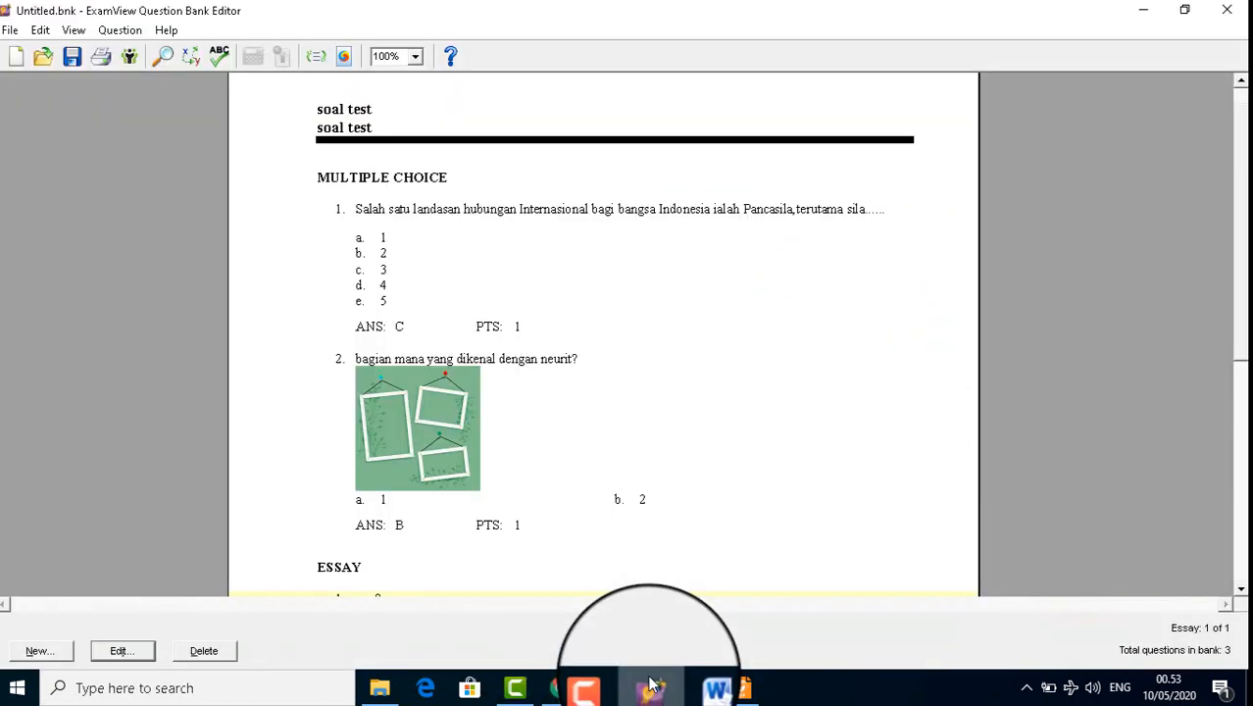
click(119, 29)
mouse_move(204, 57)
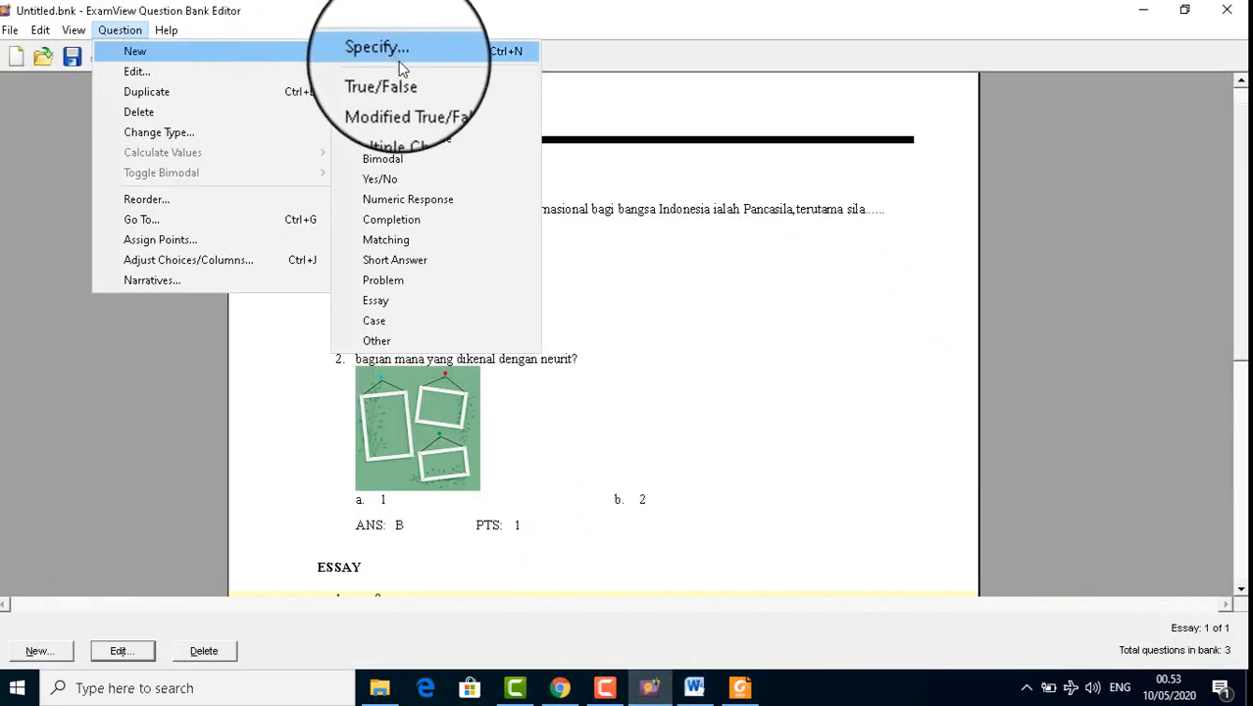
click(560, 687)
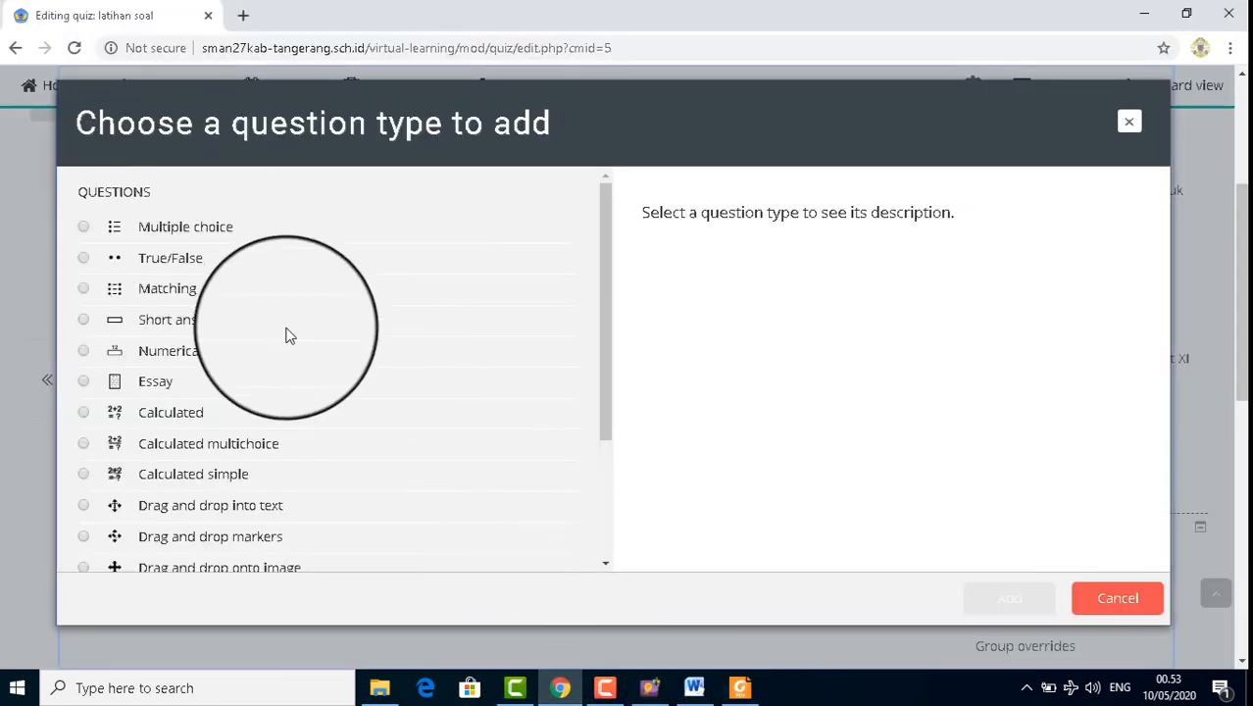
Step: Look through the available question types and add a Multiple choice question to the quiz
scroll(288, 335, down, 2)
scroll(288, 335, up, 1)
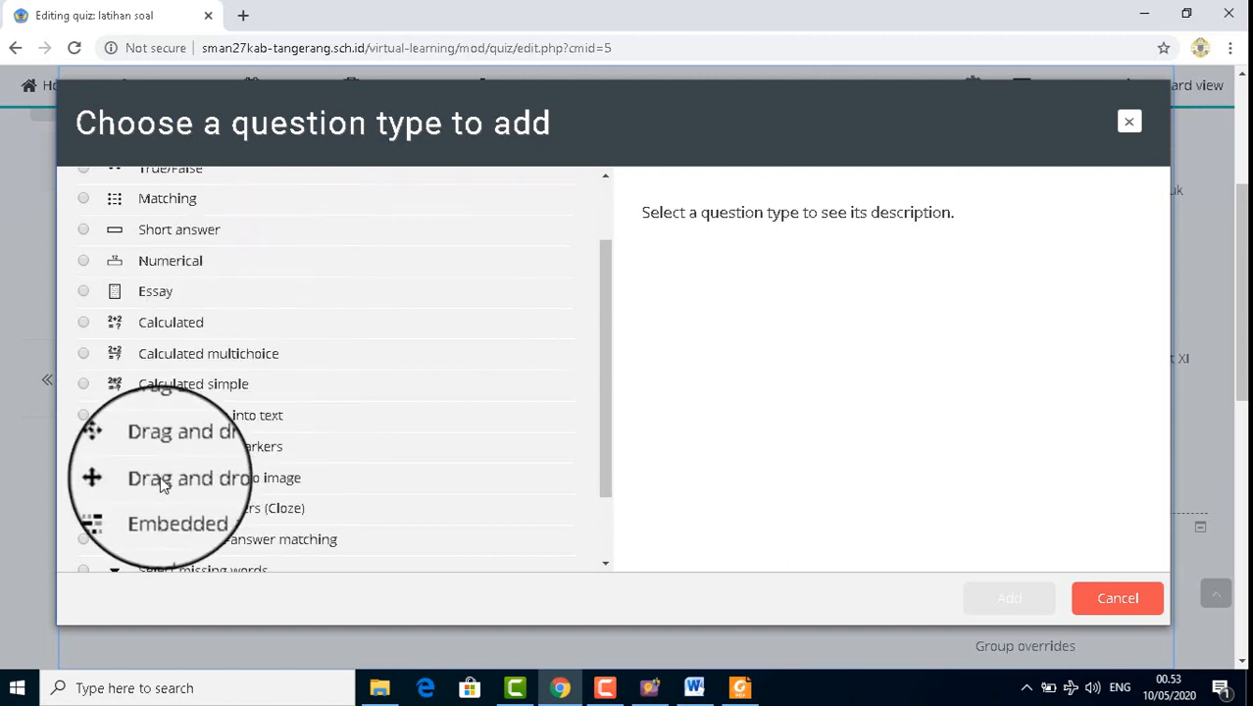
scroll(142, 275, up, 1)
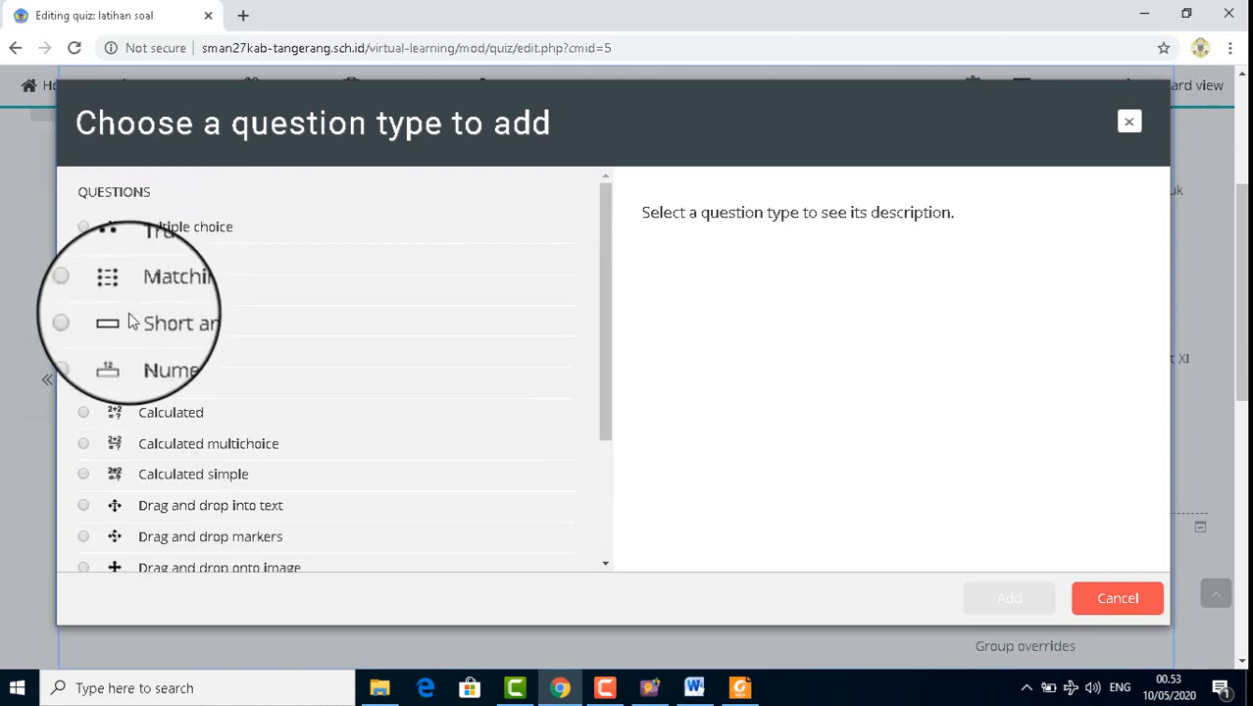
click(83, 227)
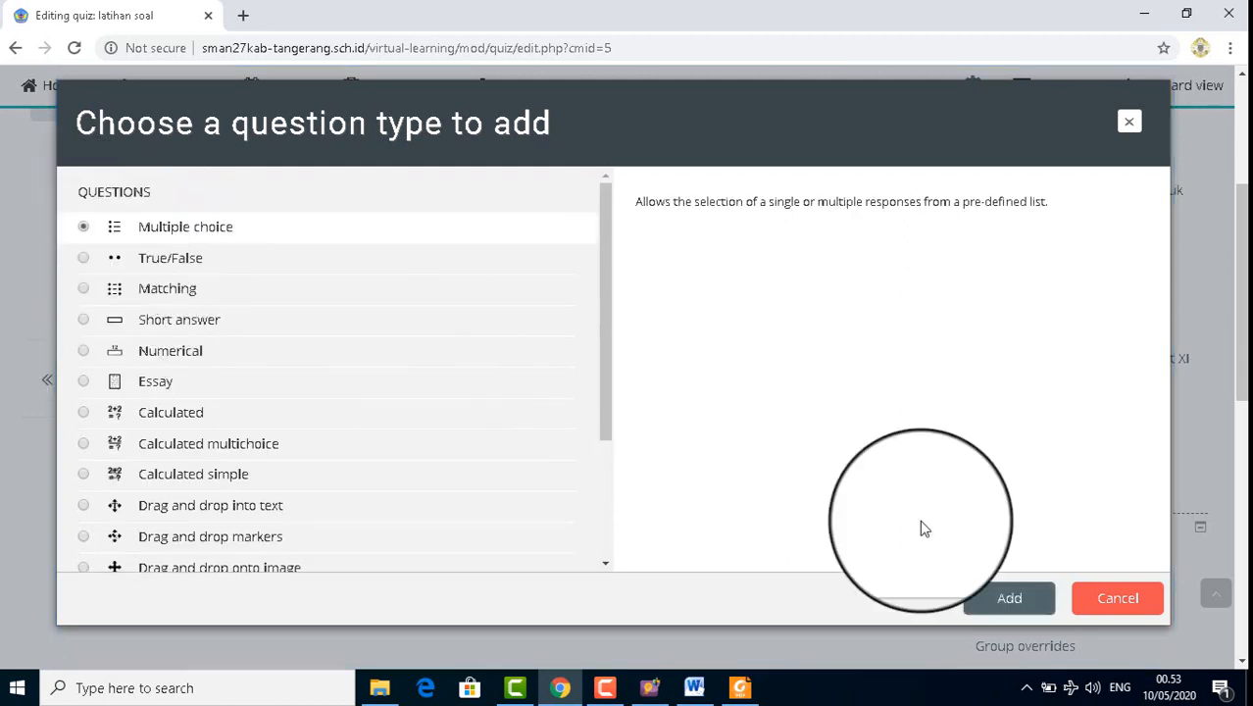
click(992, 591)
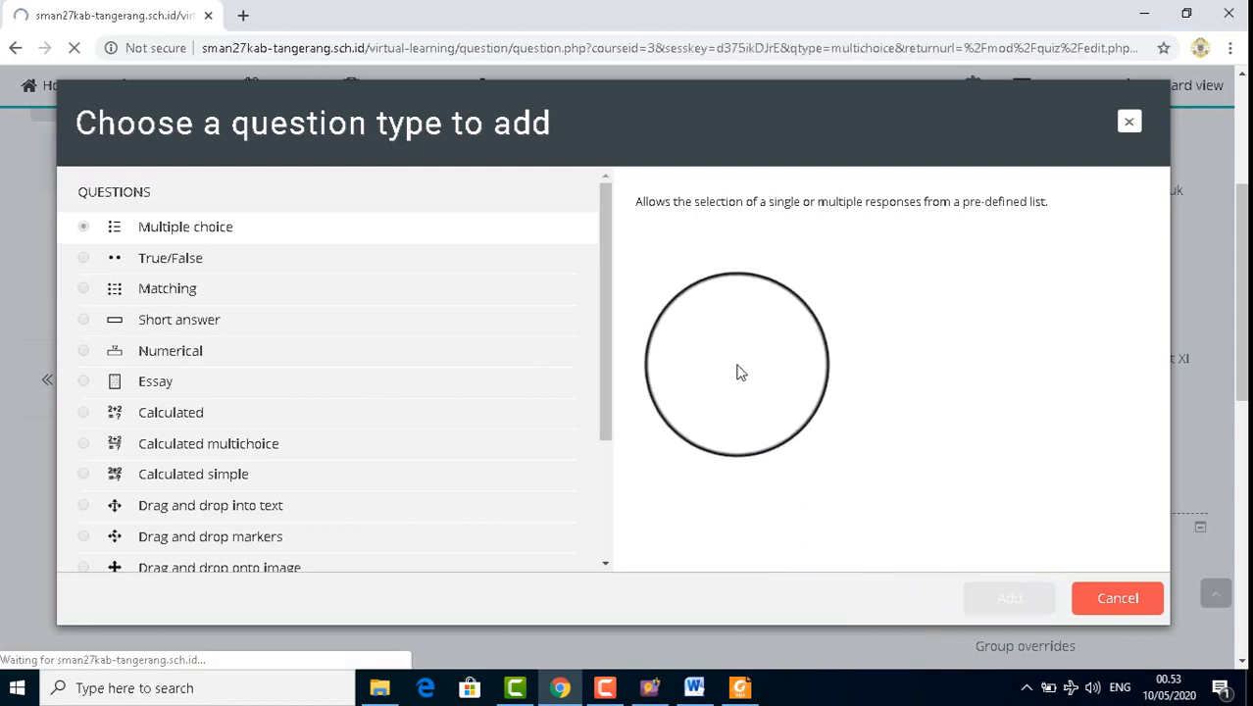
Step: Name the question "asdafd", enter the question text "dengarkan audio berikut" and try to record audio into it
scroll(704, 380, down, 3)
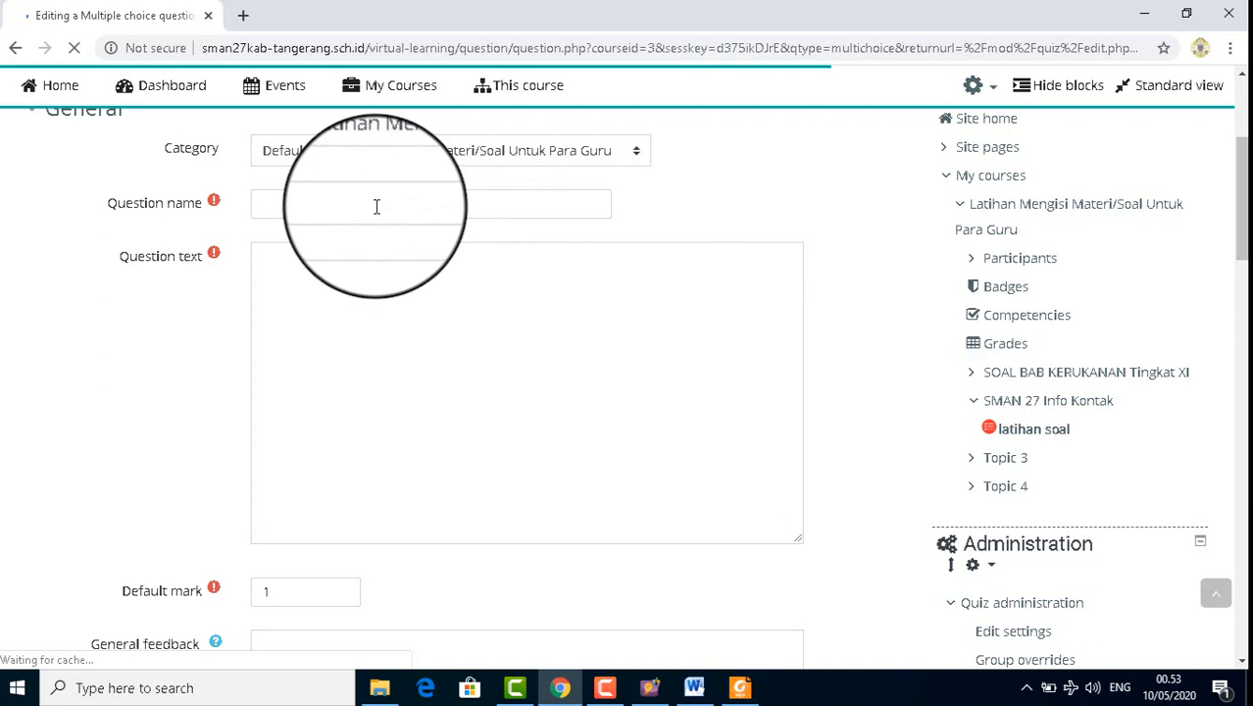
click(359, 237)
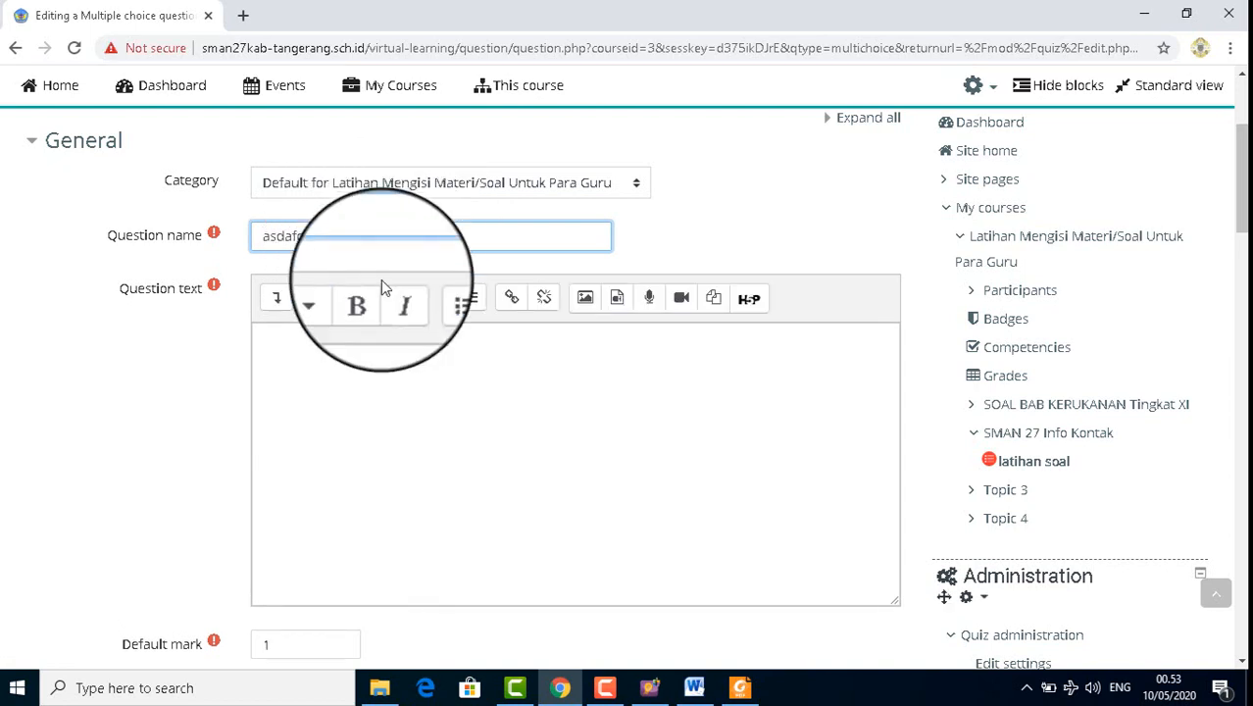
click(330, 374)
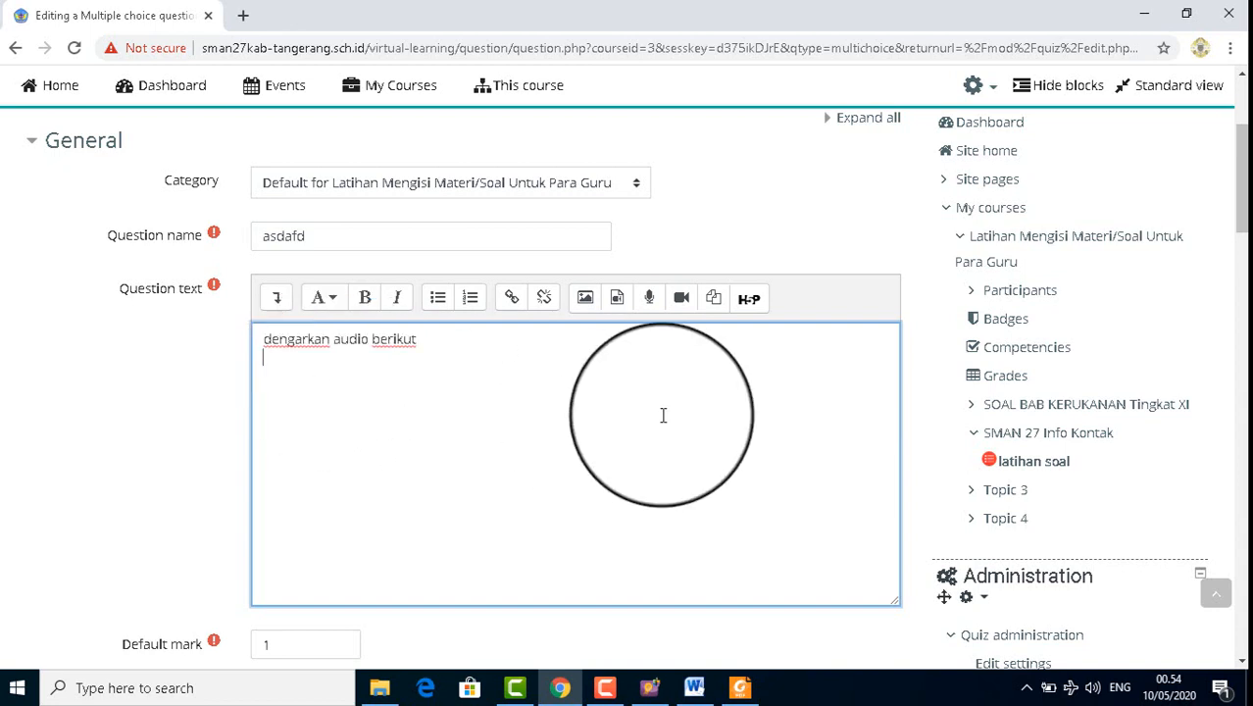
click(650, 299)
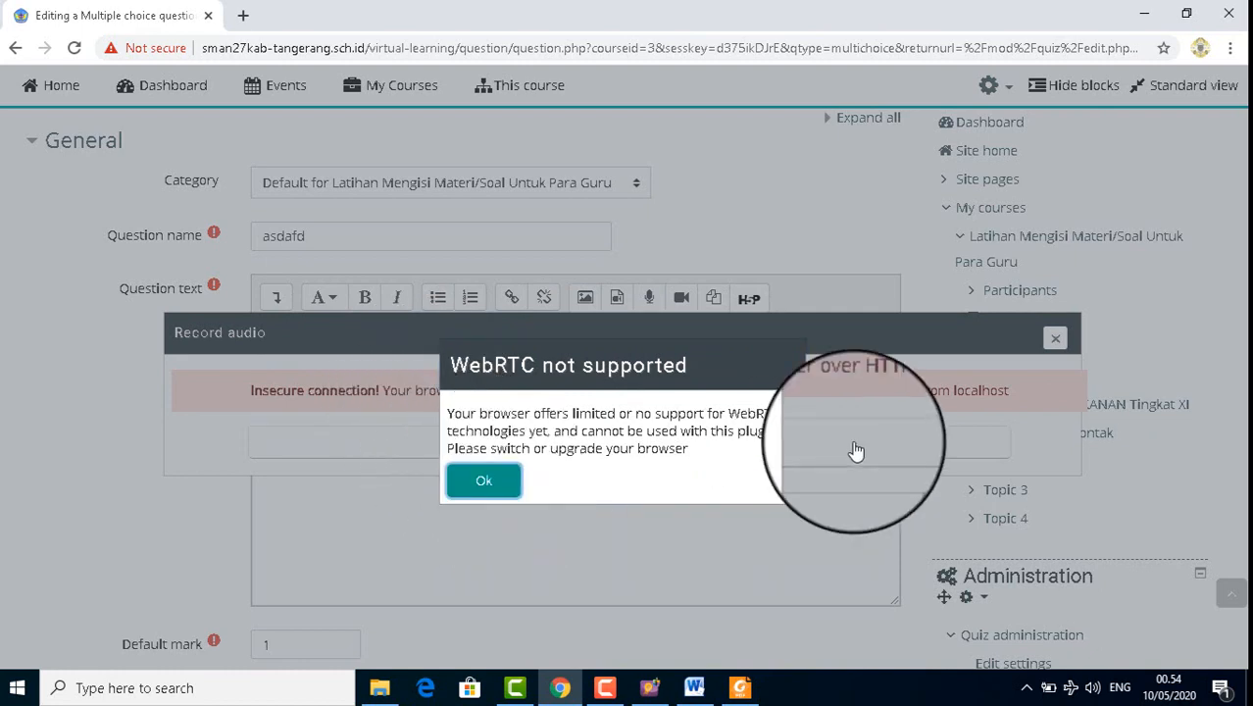
click(511, 481)
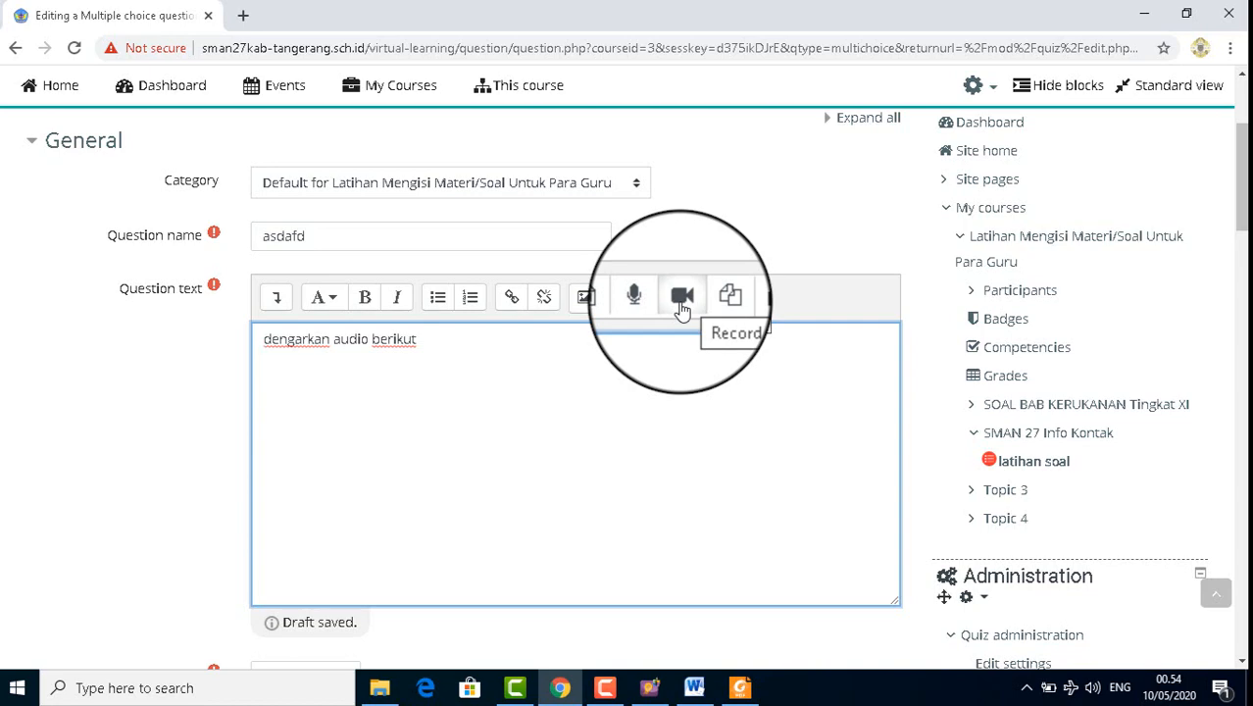
Step: Look over the multiple-choice question's feedback, numbering and answer settings from Choice 1 to Choice 5
scroll(306, 400, down, 2)
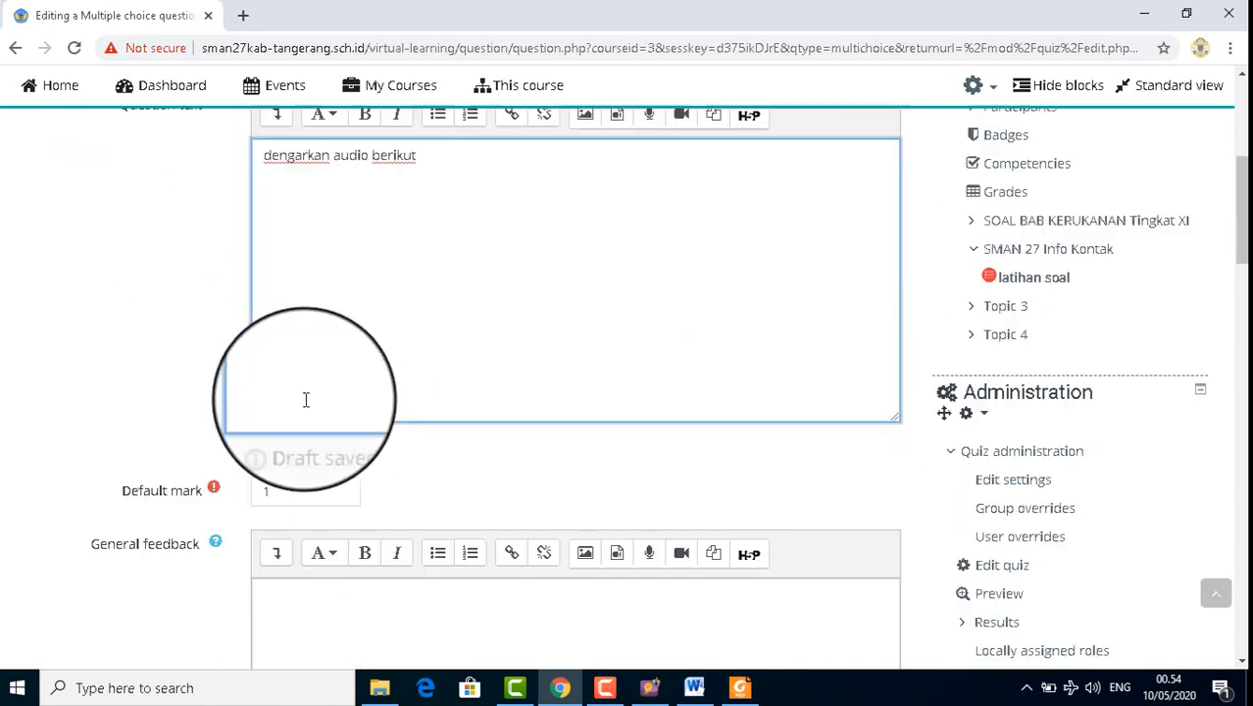
scroll(306, 400, down, 12)
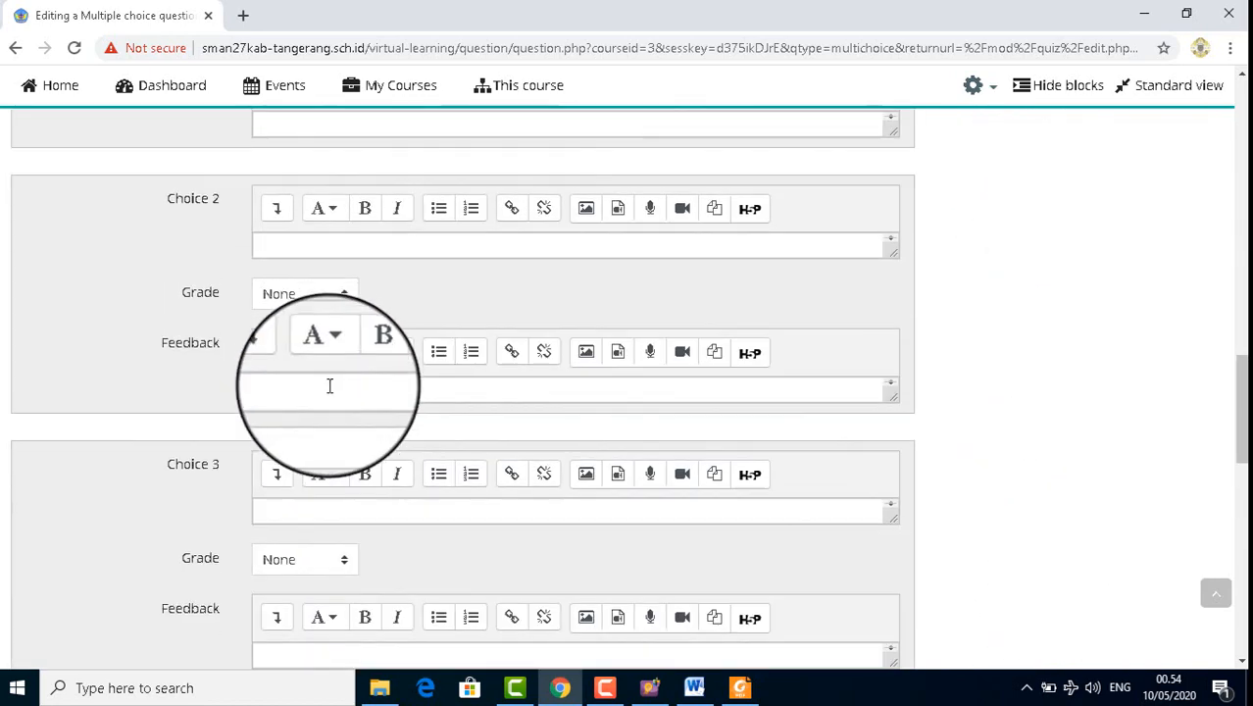
scroll(328, 331, up, 4)
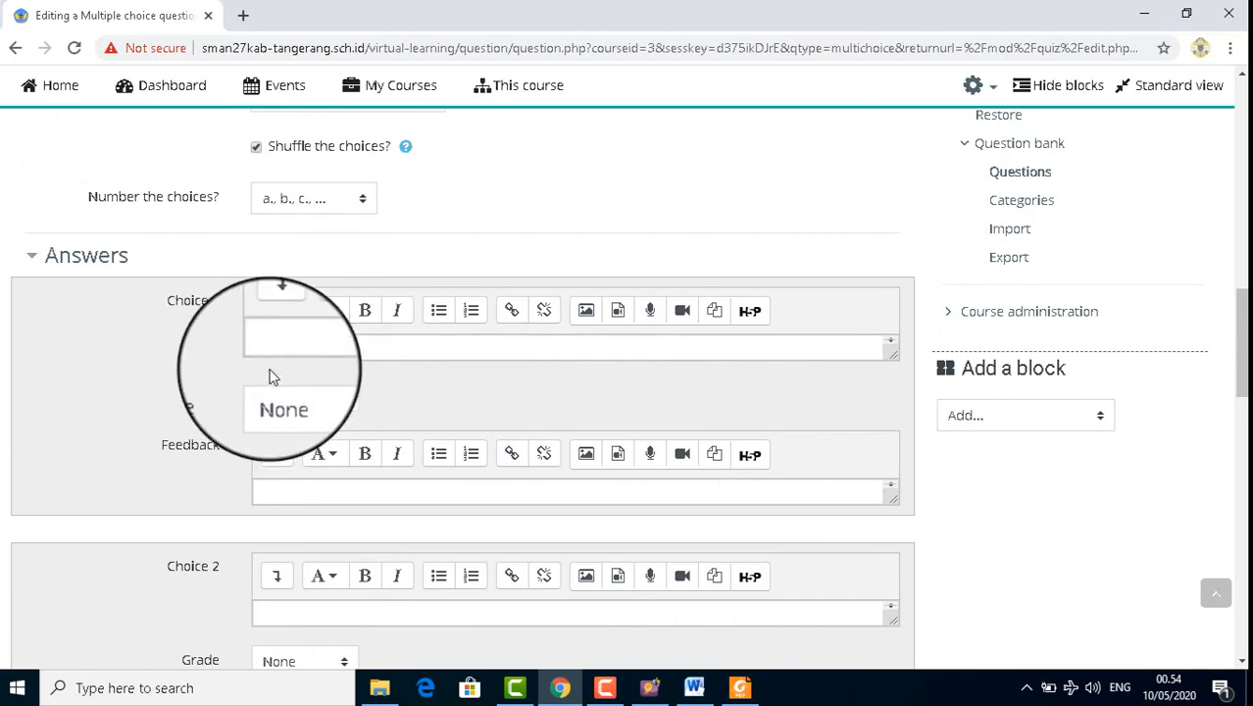
scroll(273, 382, down, 15)
scroll(270, 402, up, 4)
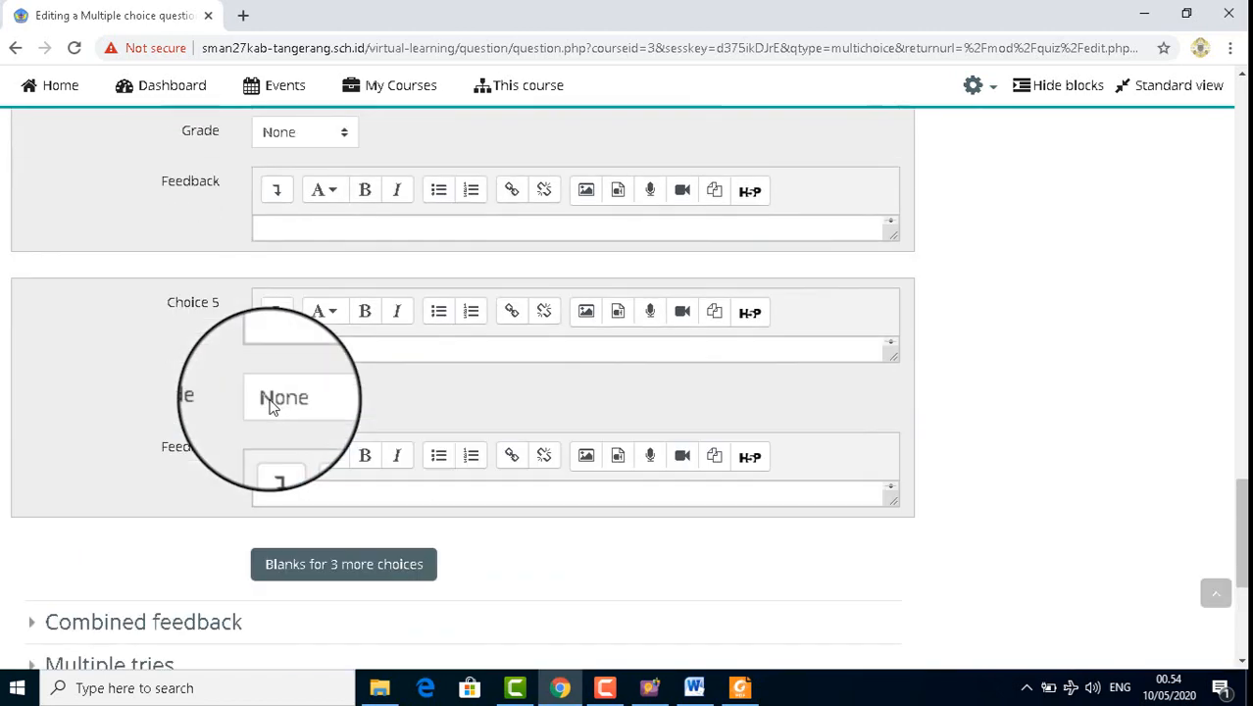
scroll(272, 407, up, 12)
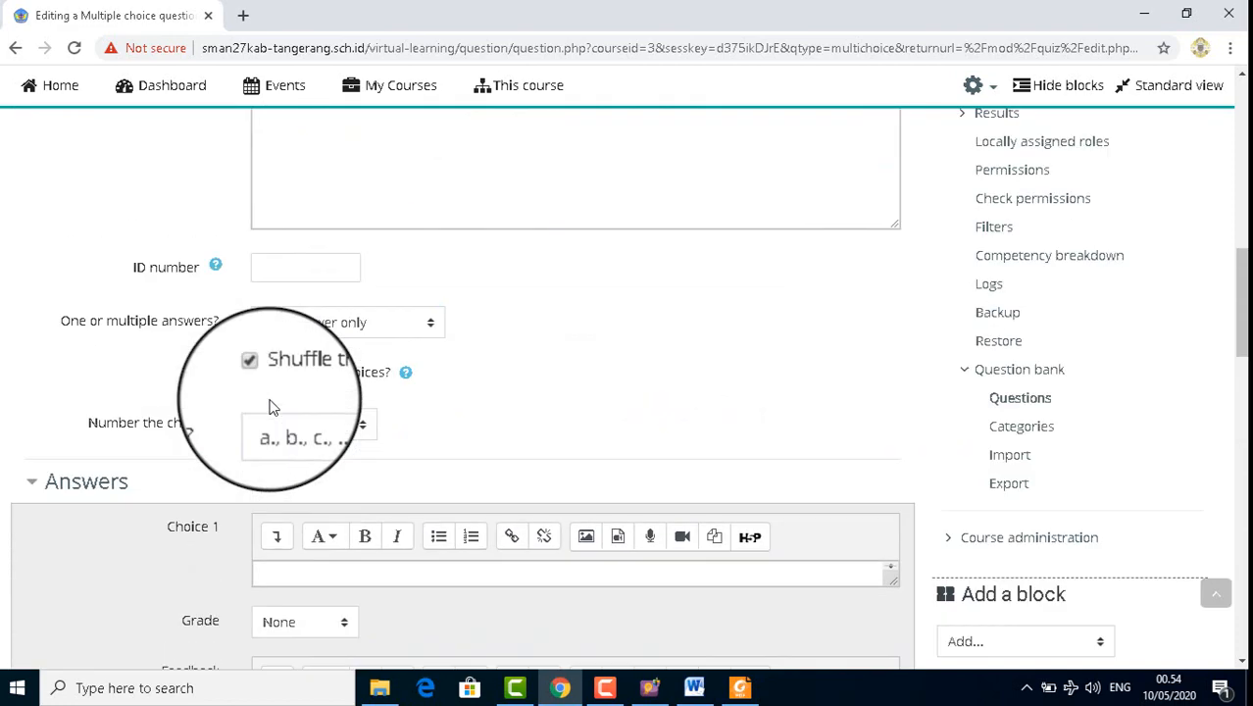
scroll(273, 407, down, 3)
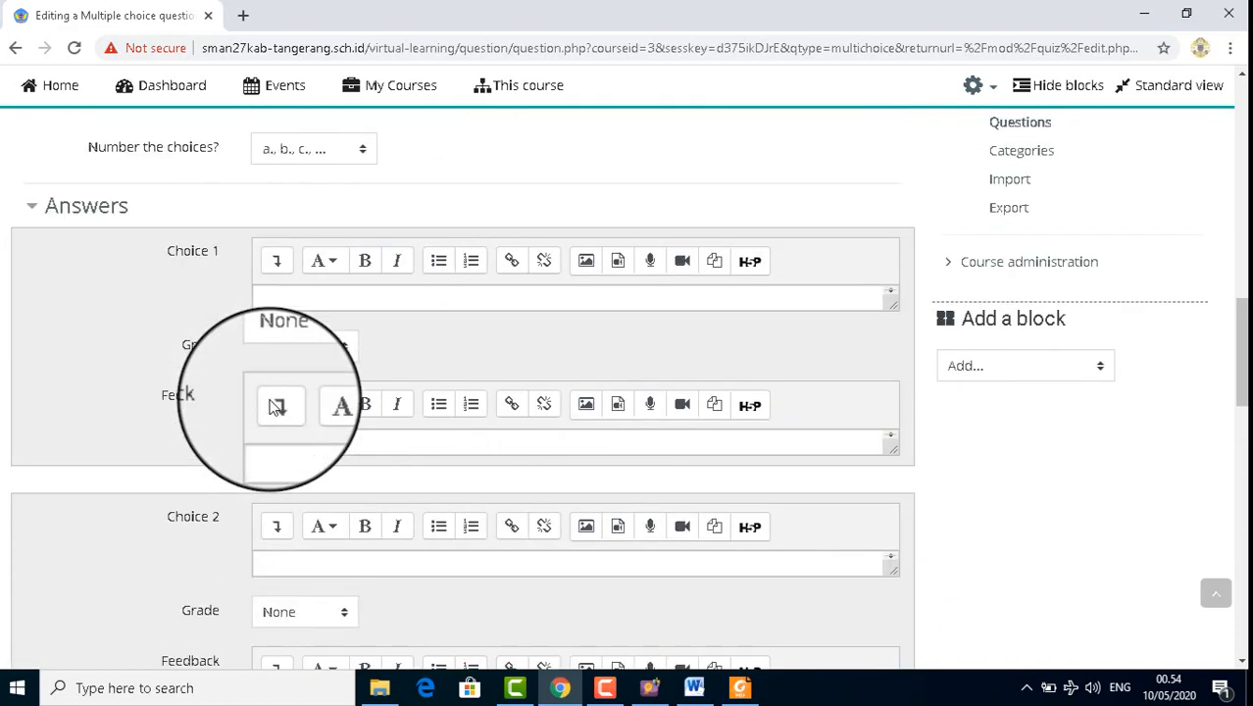
Step: Look through the grade percentages offered for Choice 1, and discard the new multiple-choice question
click(311, 355)
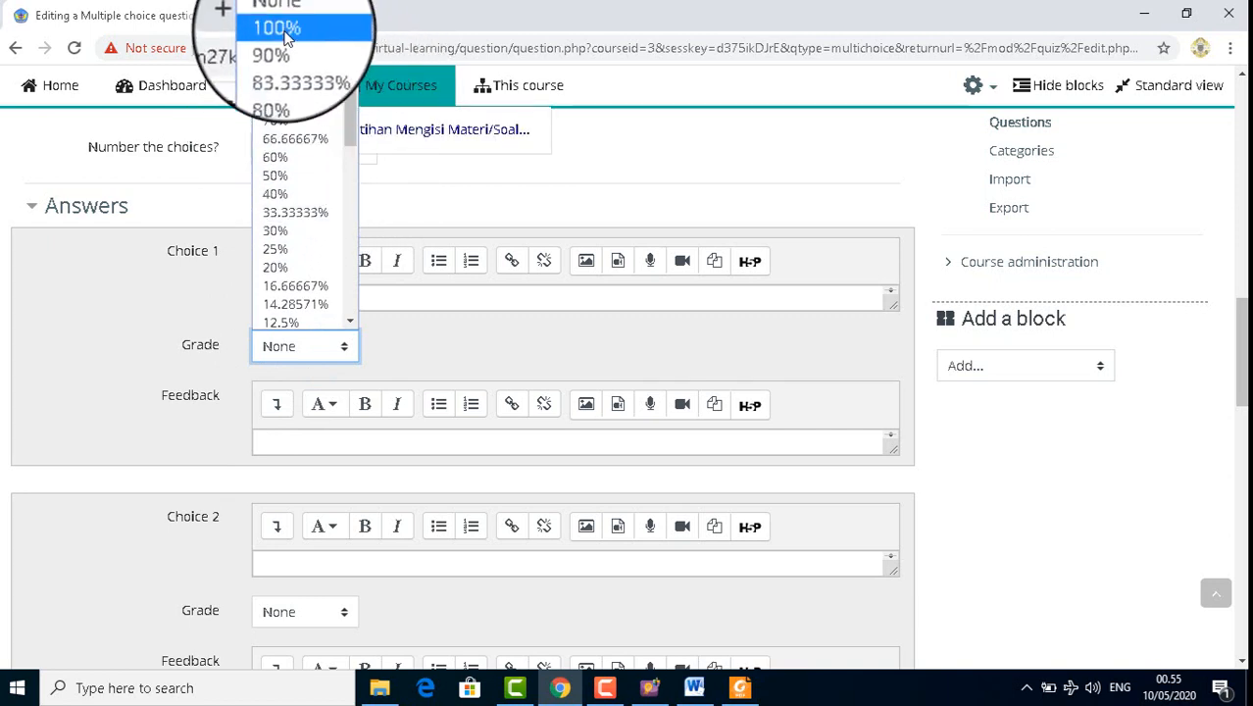
click(145, 295)
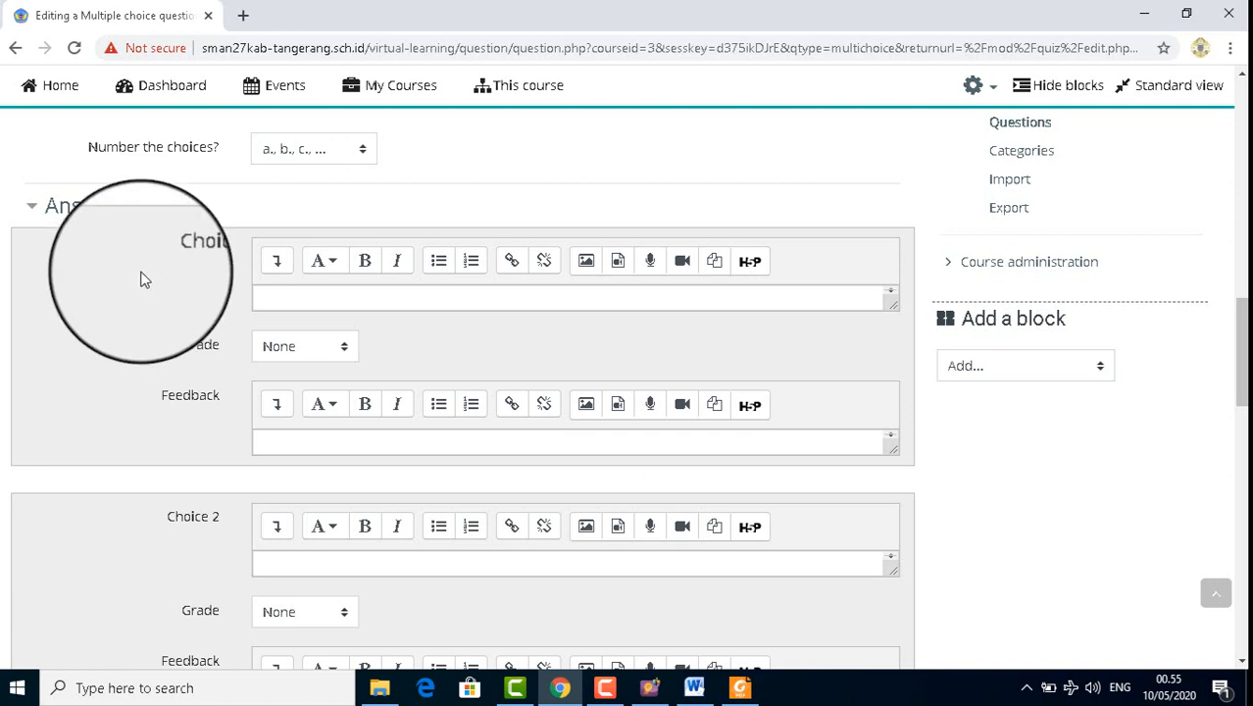
click(302, 346)
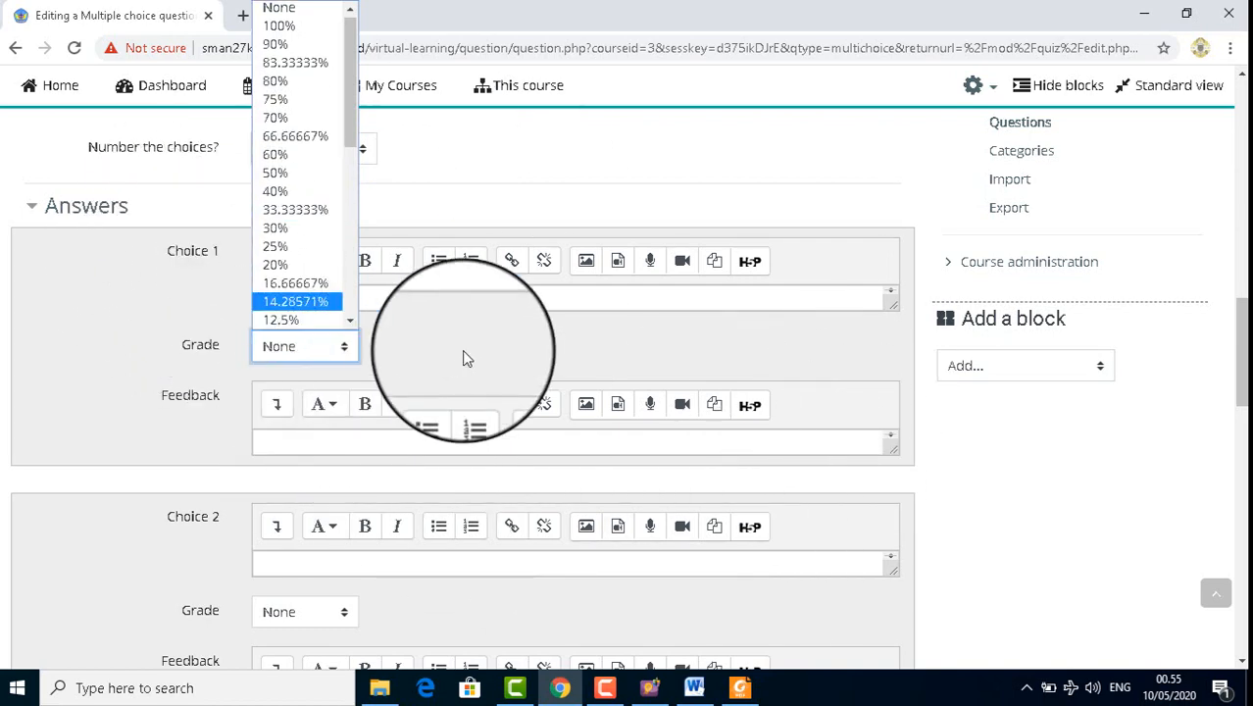
click(118, 321)
scroll(549, 416, down, 15)
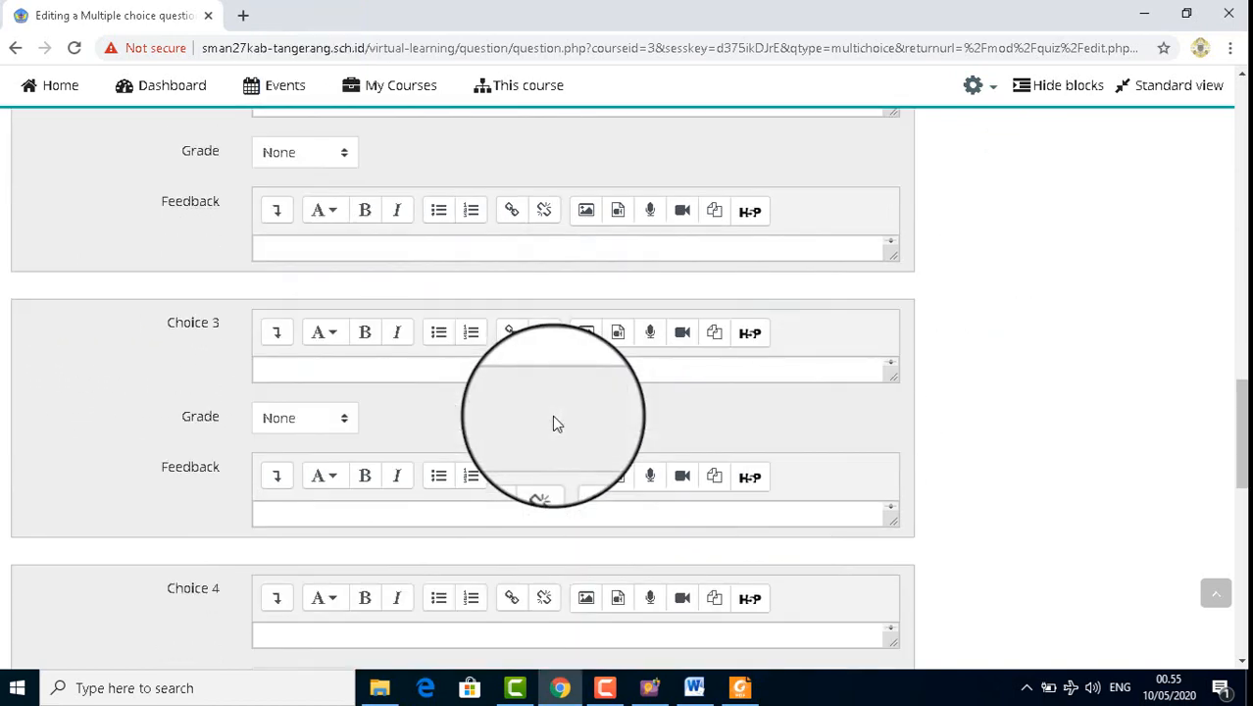
click(430, 453)
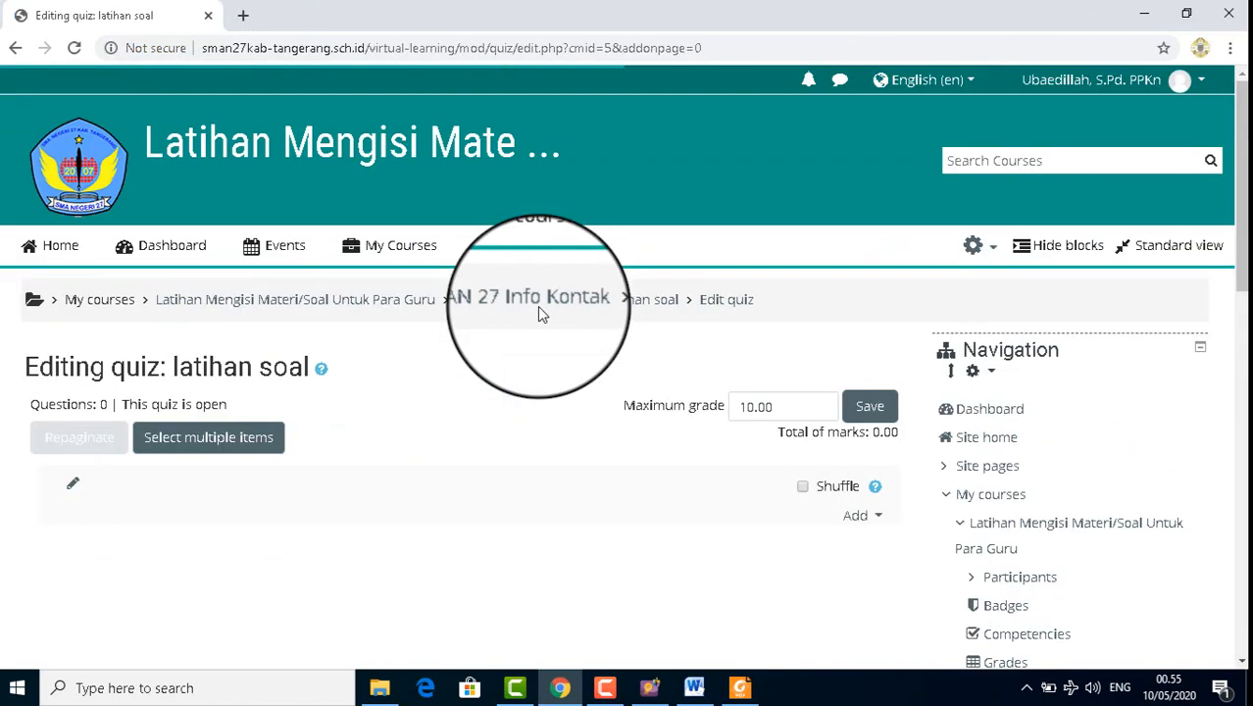
Step: Look at the option for adding questions from the question bank to the quiz, and close it
click(858, 520)
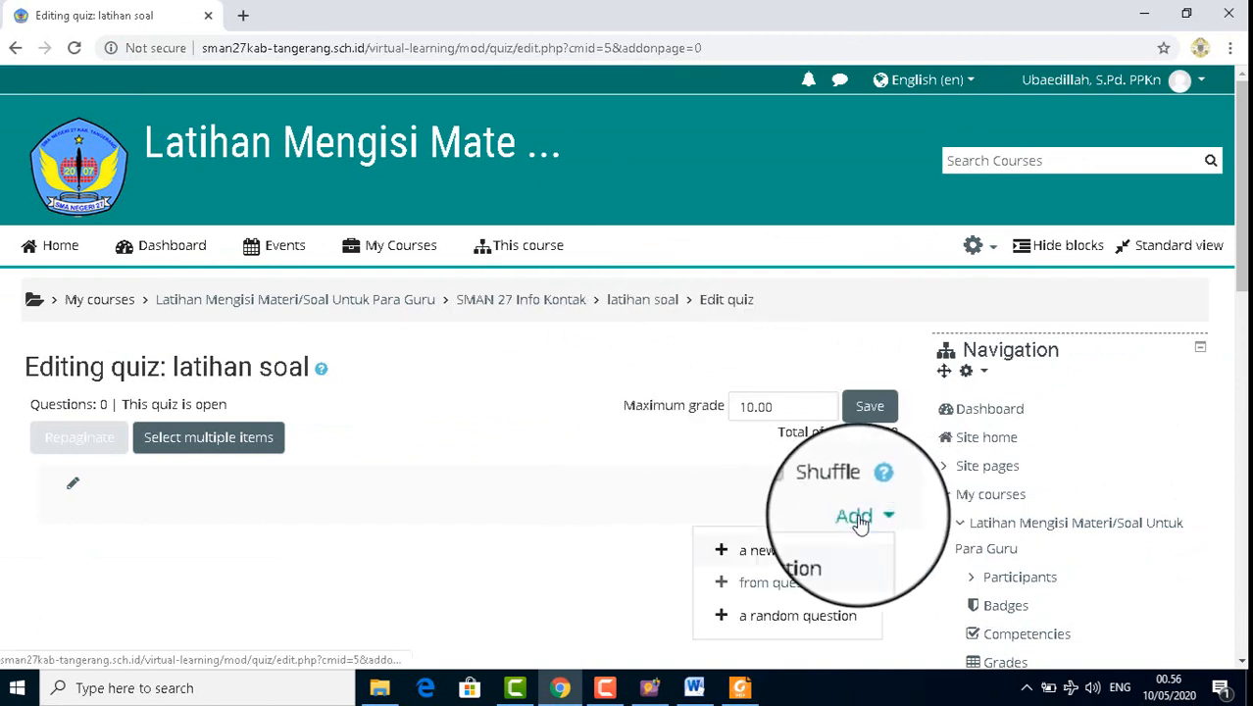
click(790, 606)
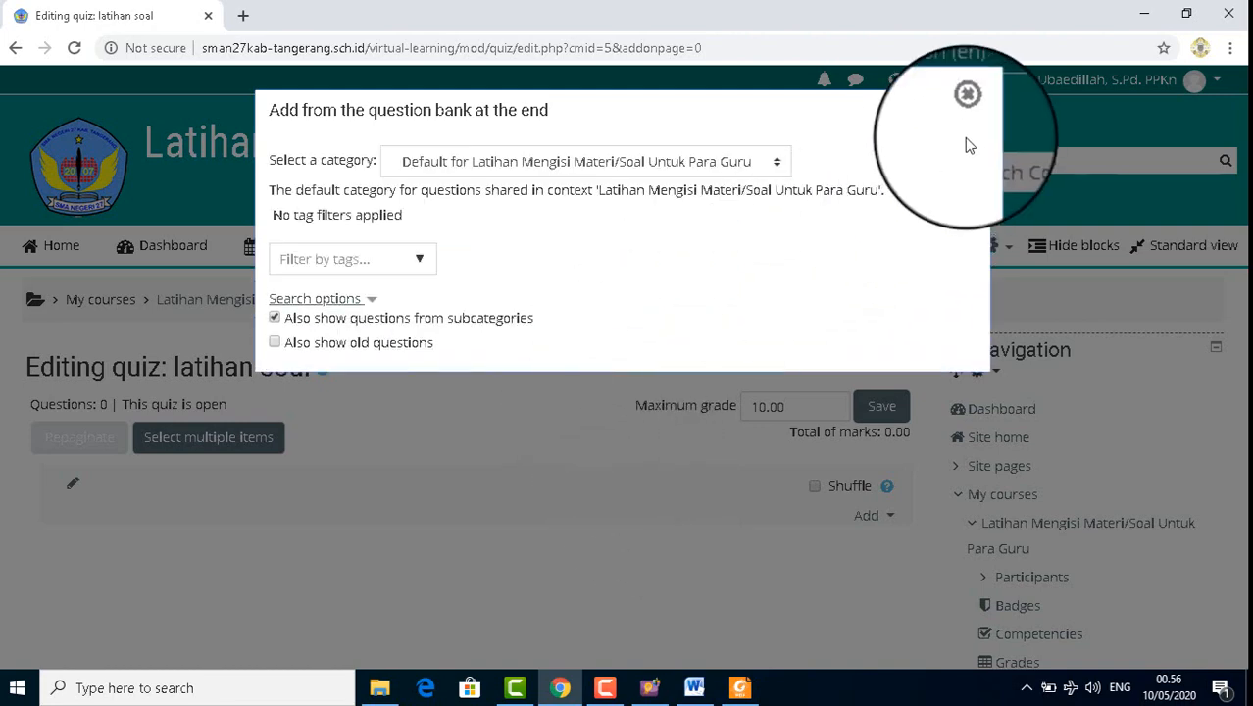
click(966, 108)
Step: Open the question bank's import page and bring its file formats and file upload area into consideration
scroll(554, 456, down, 10)
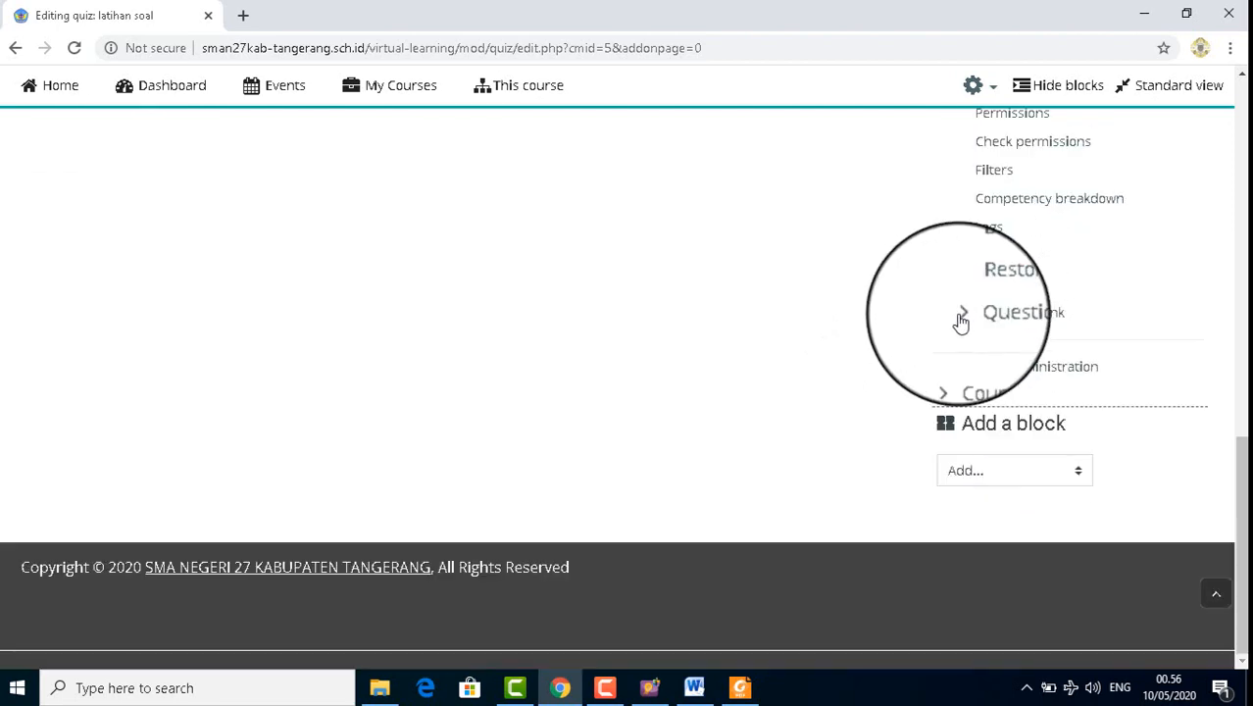
click(961, 322)
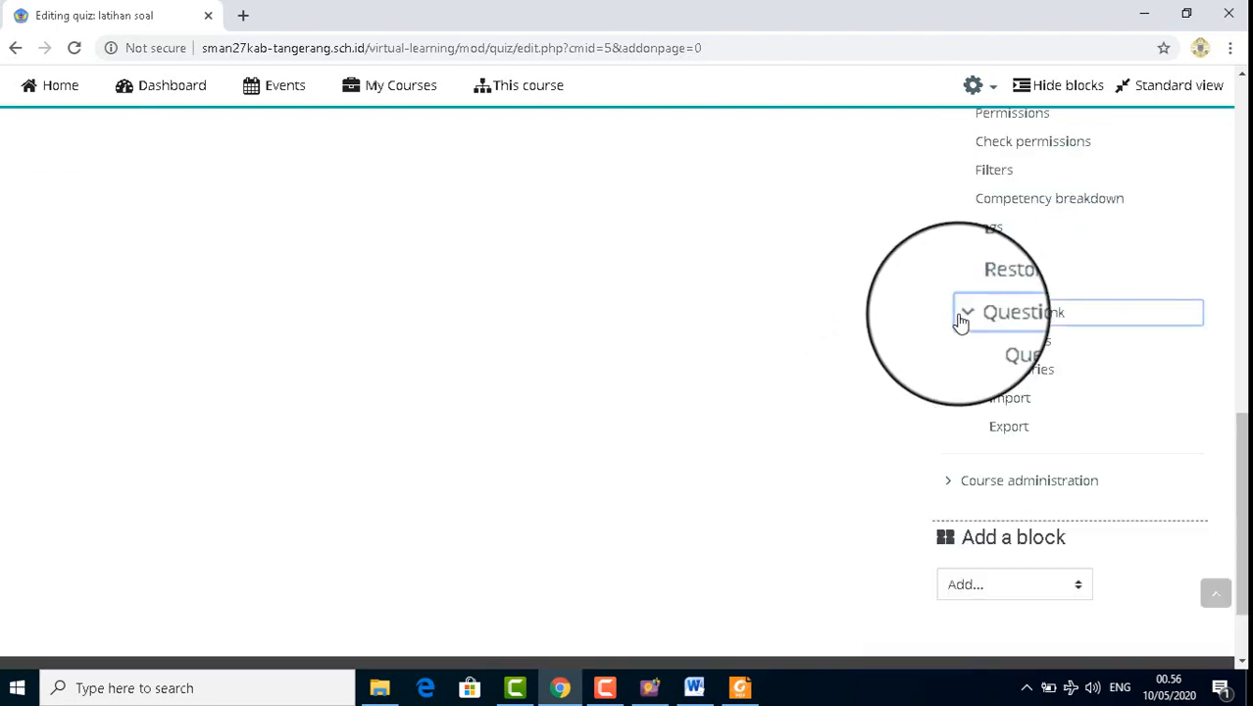
click(1009, 398)
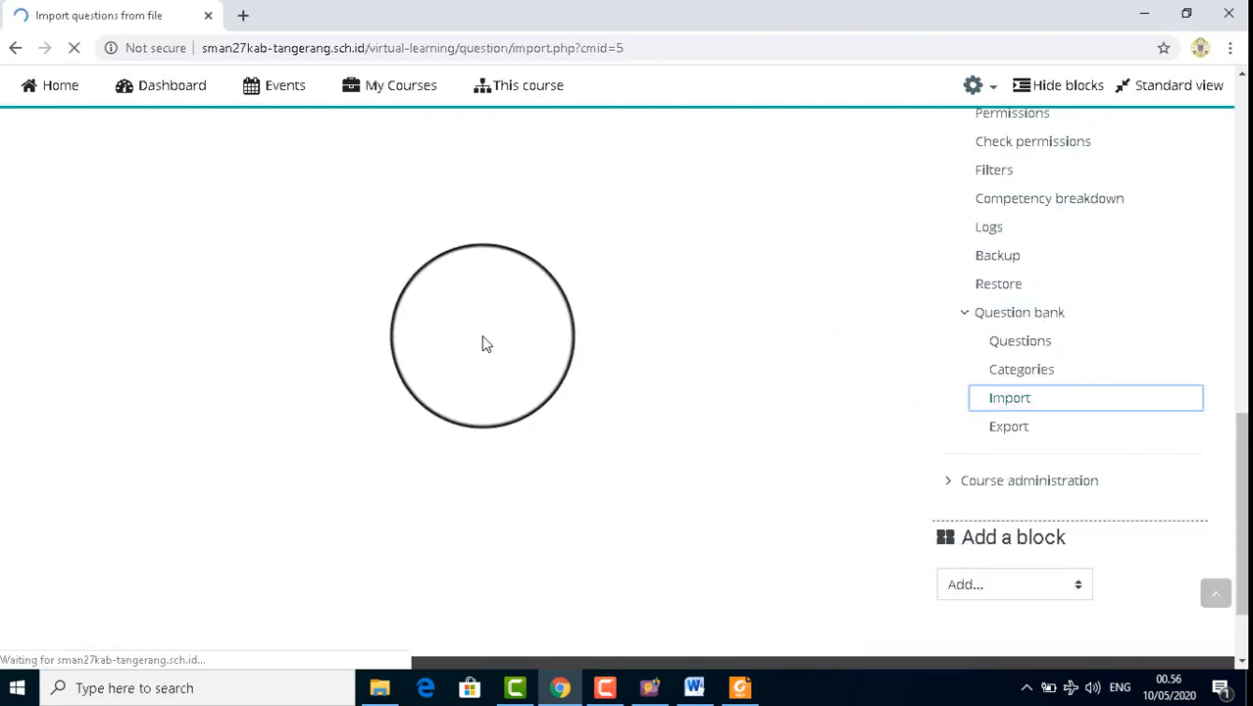
scroll(481, 341, down, 3)
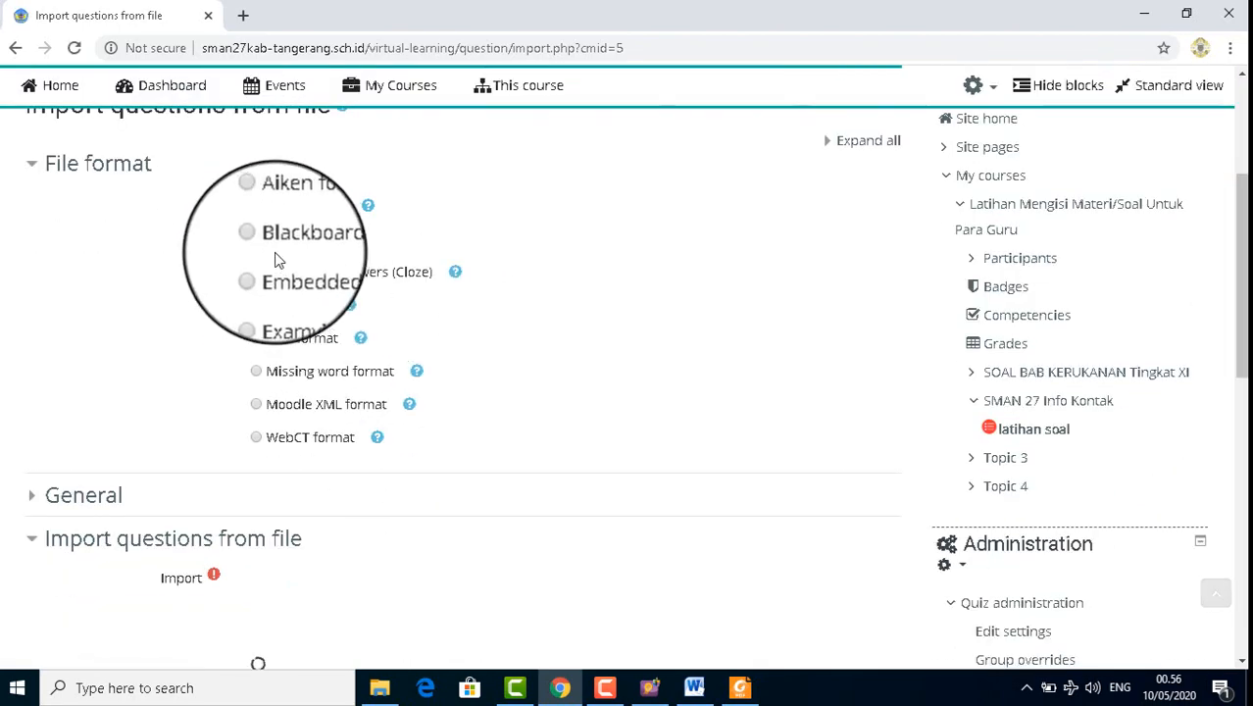
scroll(575, 269, down, 2)
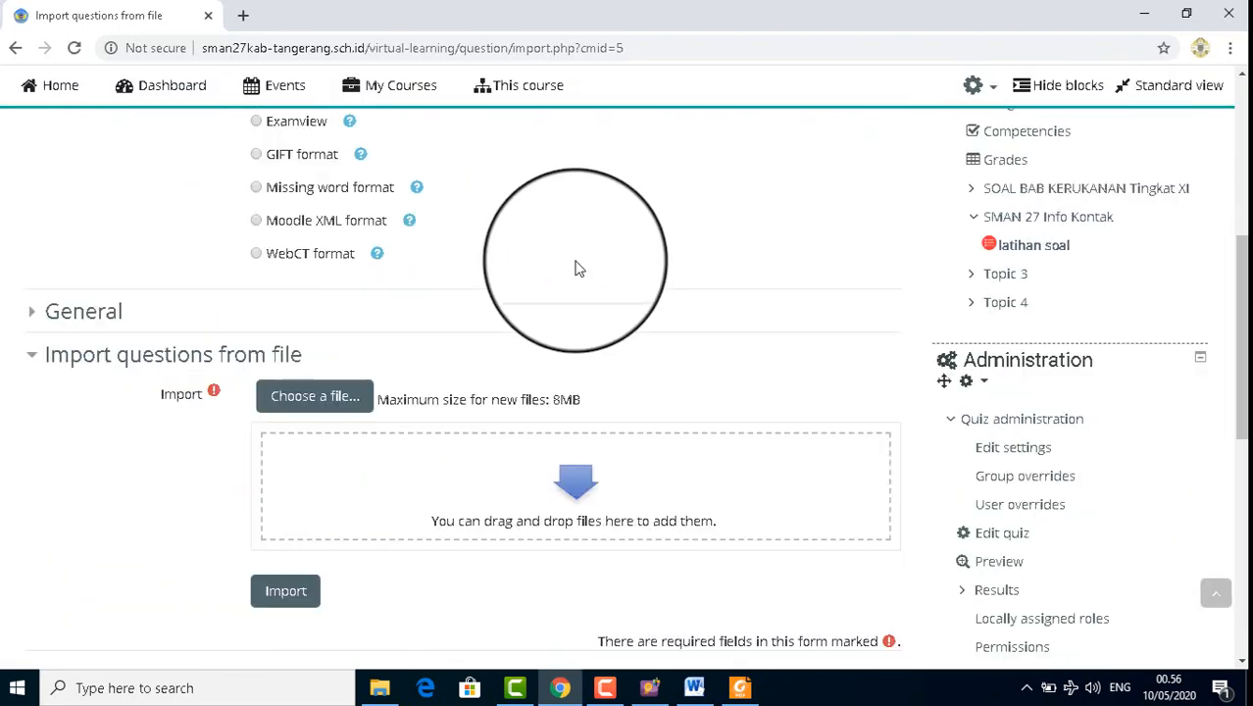
Step: Upload soalku1.zip from the Documents folder as the Blackboard-format question file to import
scroll(577, 268, up, 2)
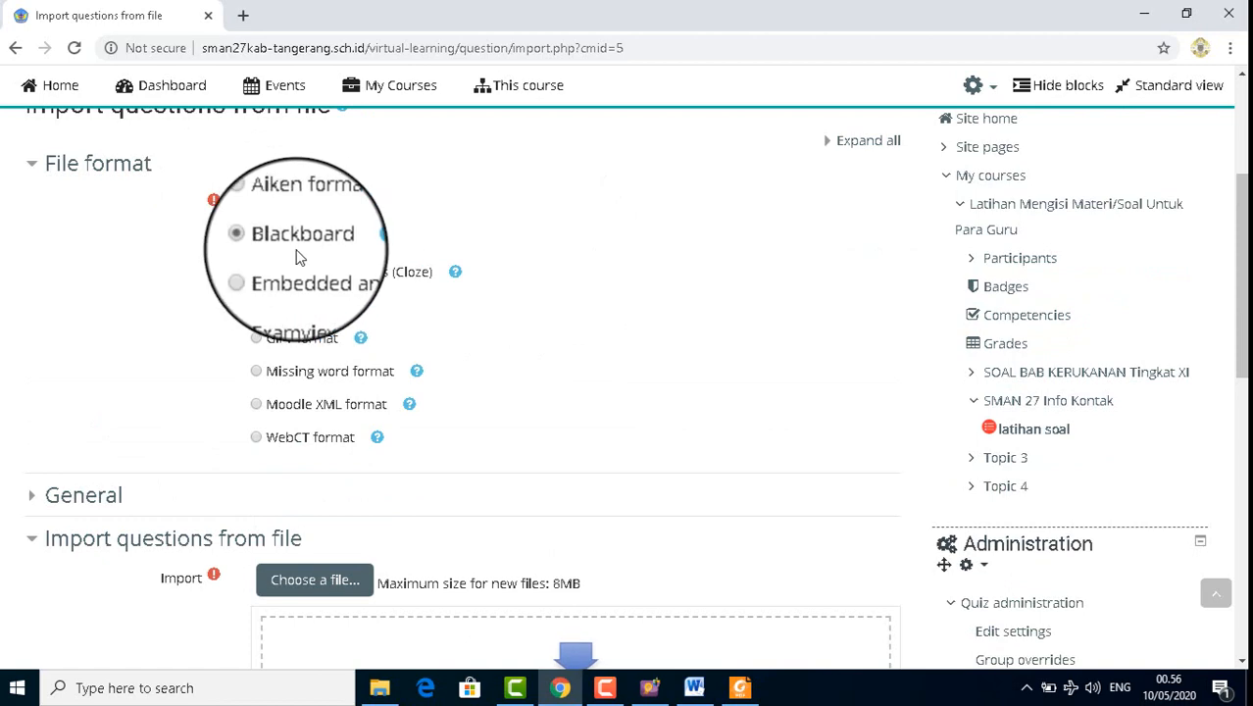
scroll(333, 294, down, 2)
click(316, 399)
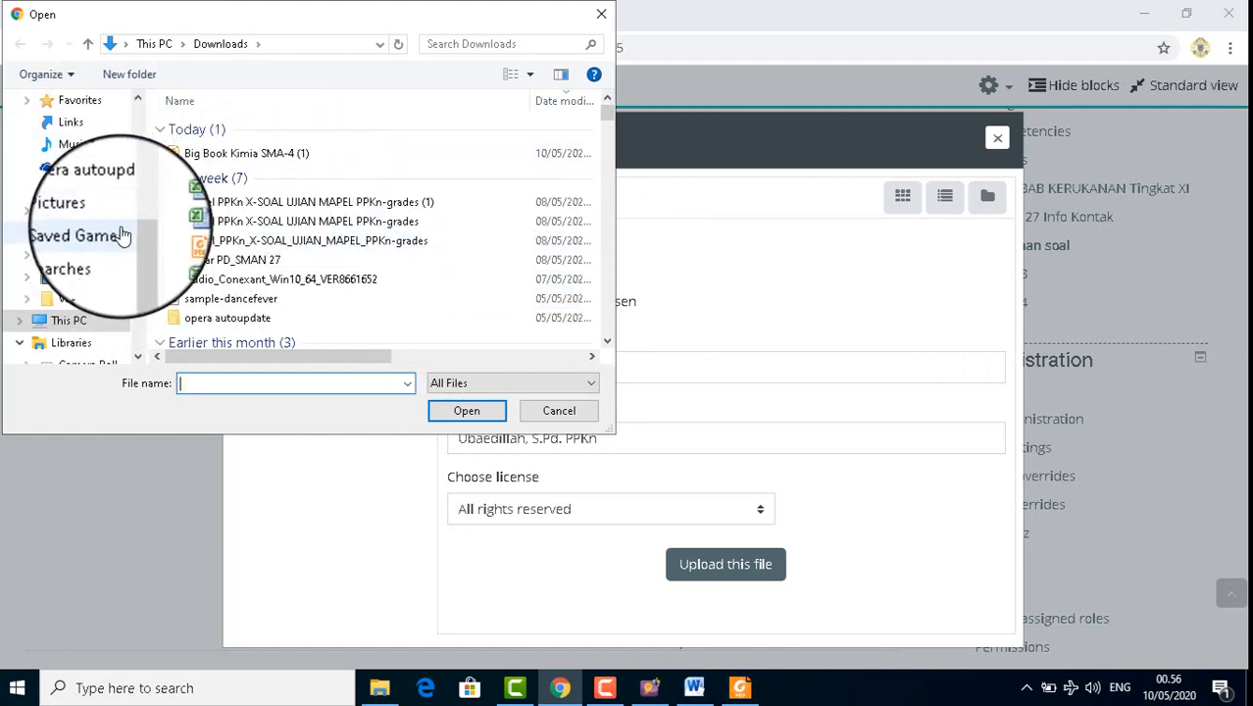
drag(140, 243, 145, 175)
click(100, 310)
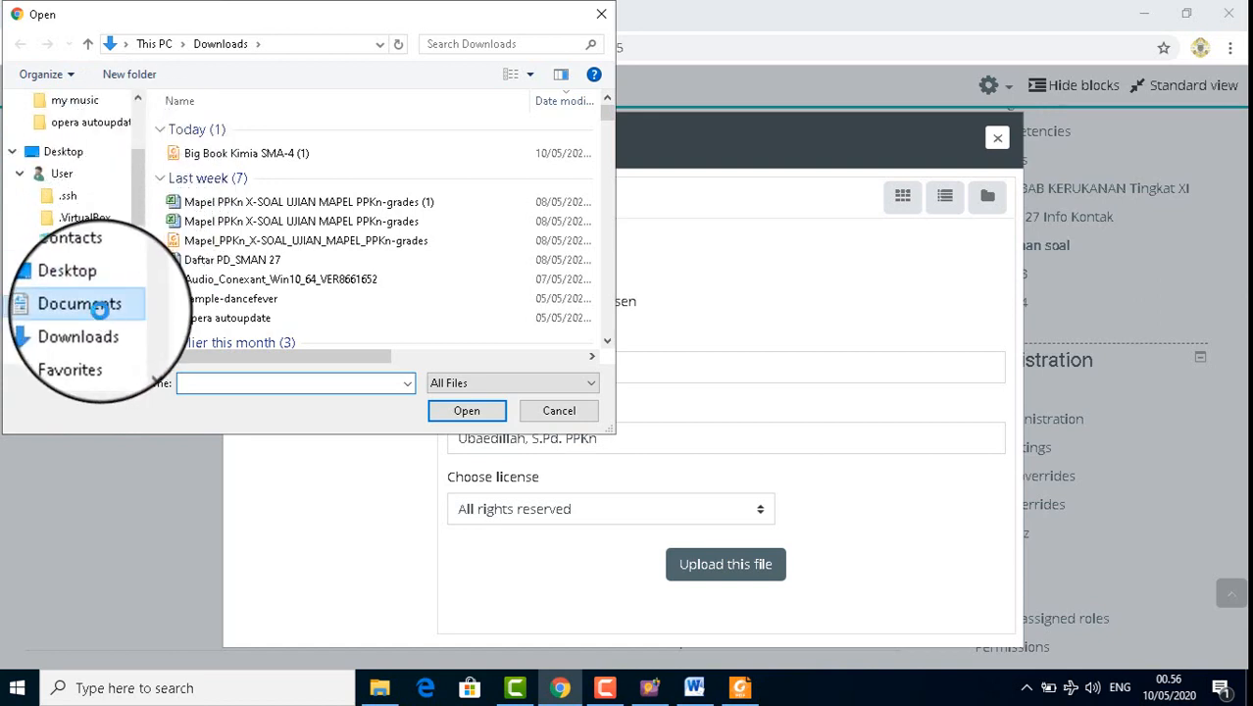
click(260, 386)
scroll(261, 386, down, 2)
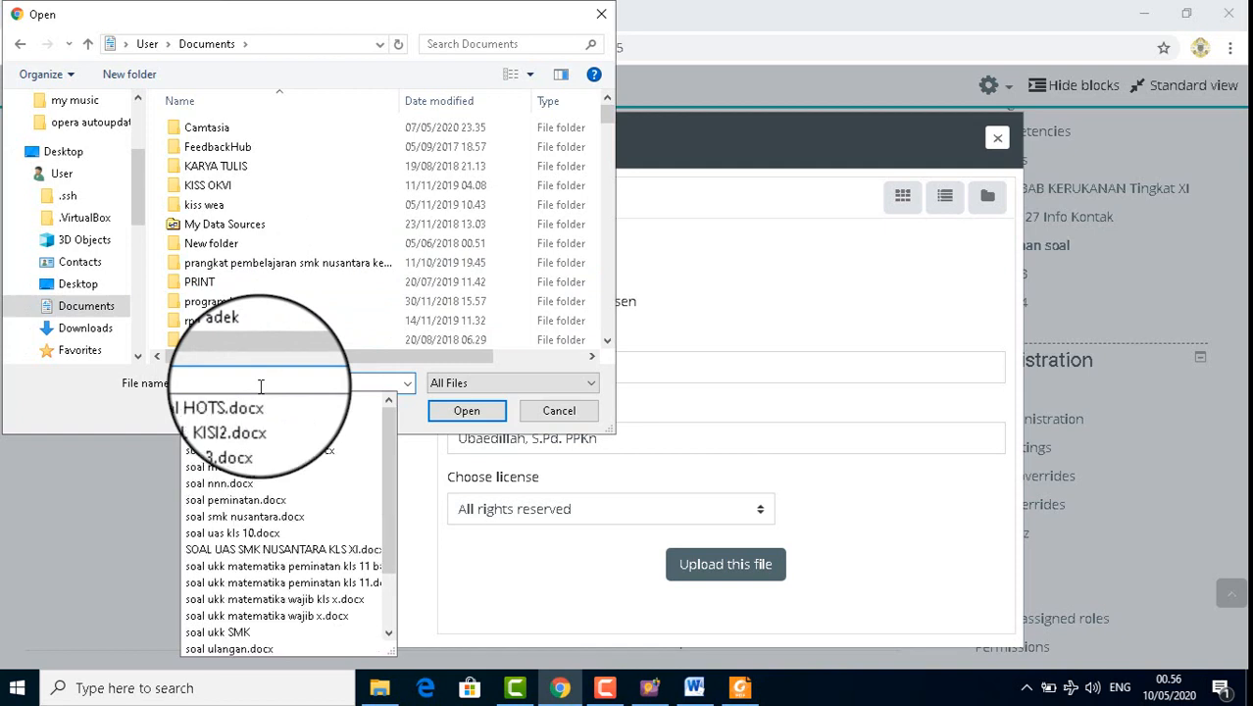
text(k)
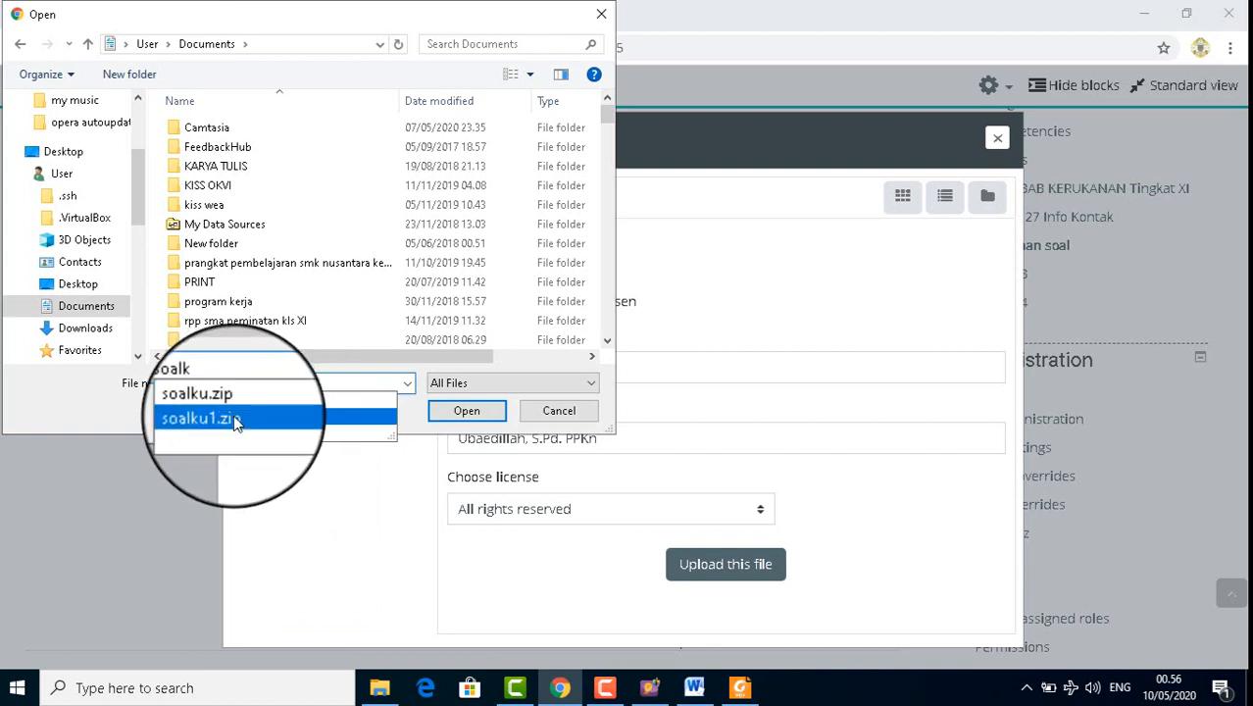
click(250, 419)
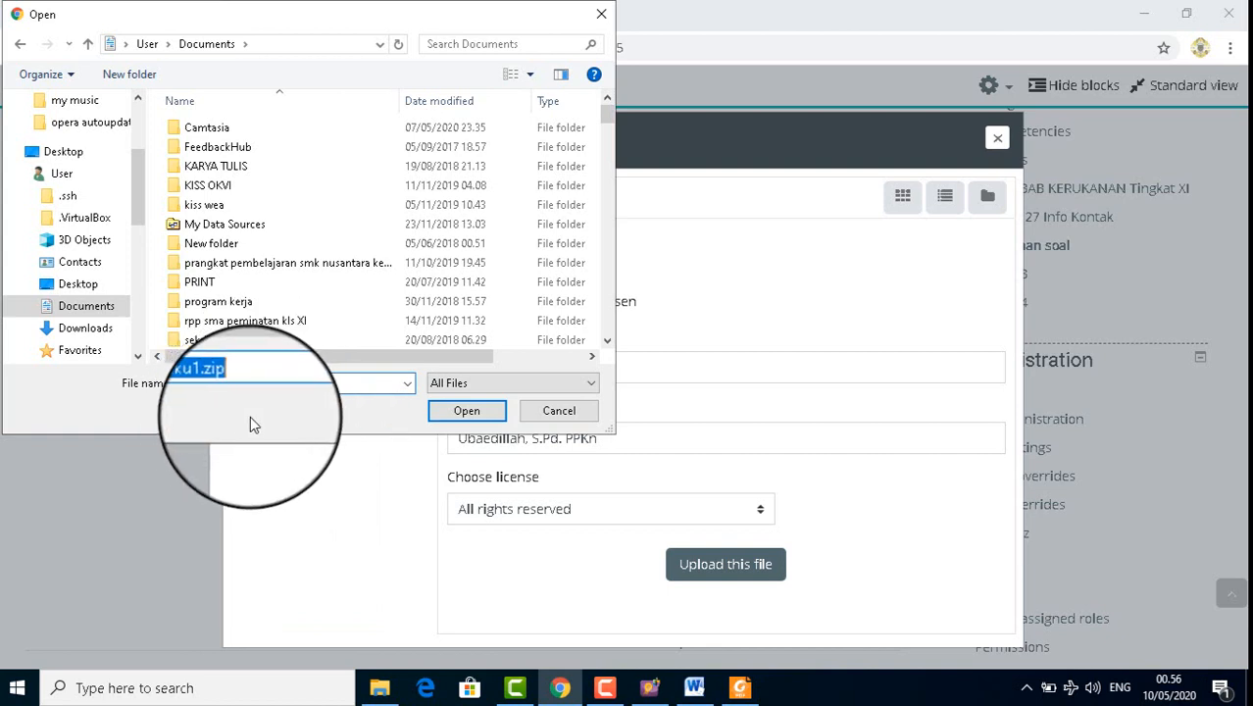
click(477, 428)
click(708, 568)
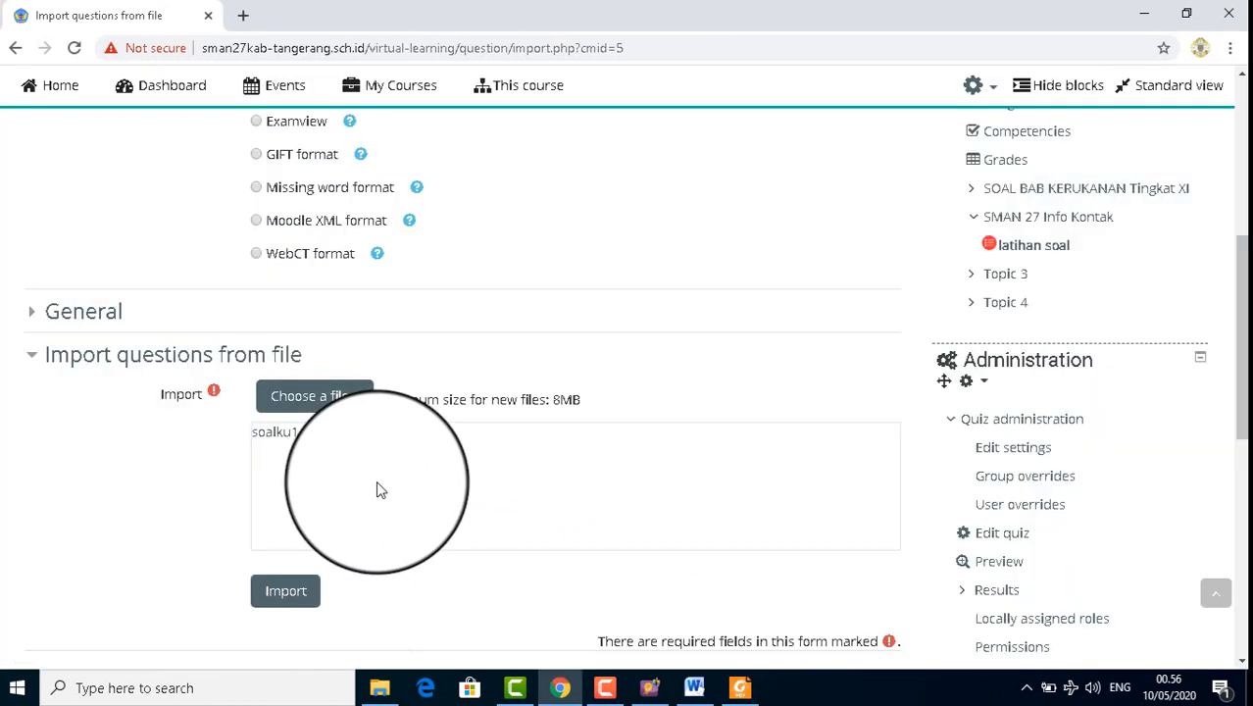
Step: Import the questions from the uploaded file and continue to the question bank's question list
scroll(380, 490, down, 2)
click(300, 416)
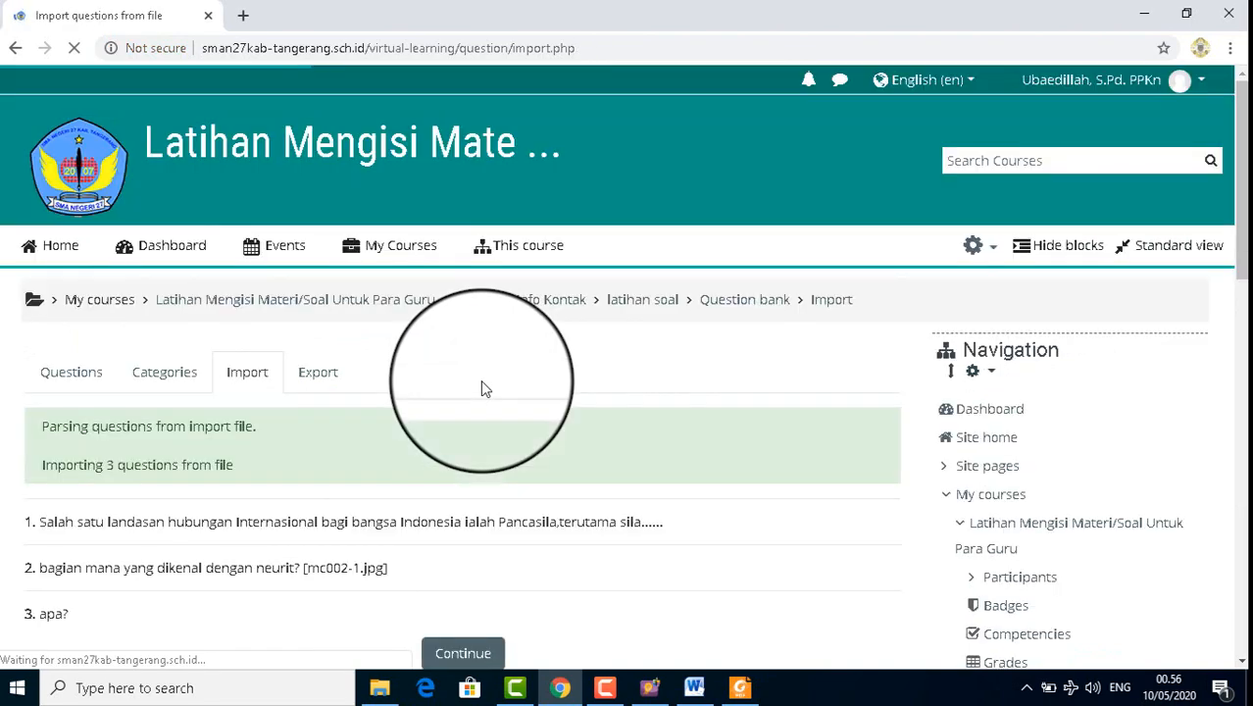
scroll(480, 380, down, 1)
scroll(480, 389, down, 2)
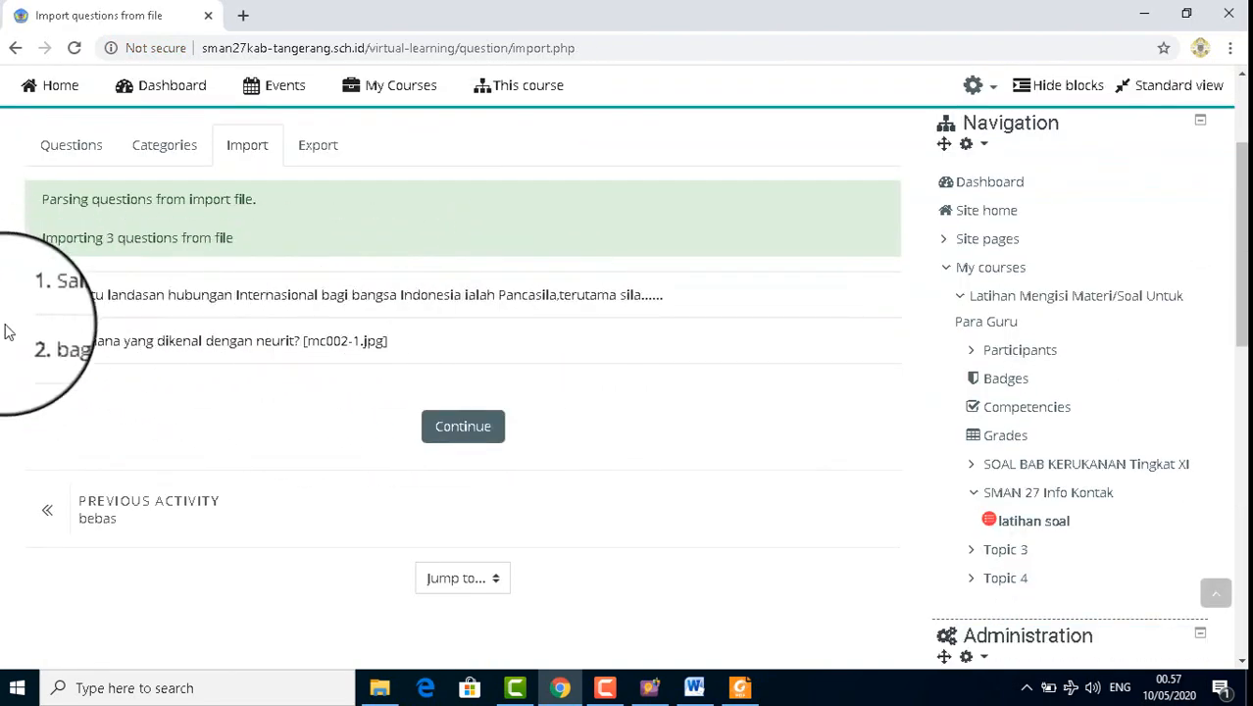
click(447, 443)
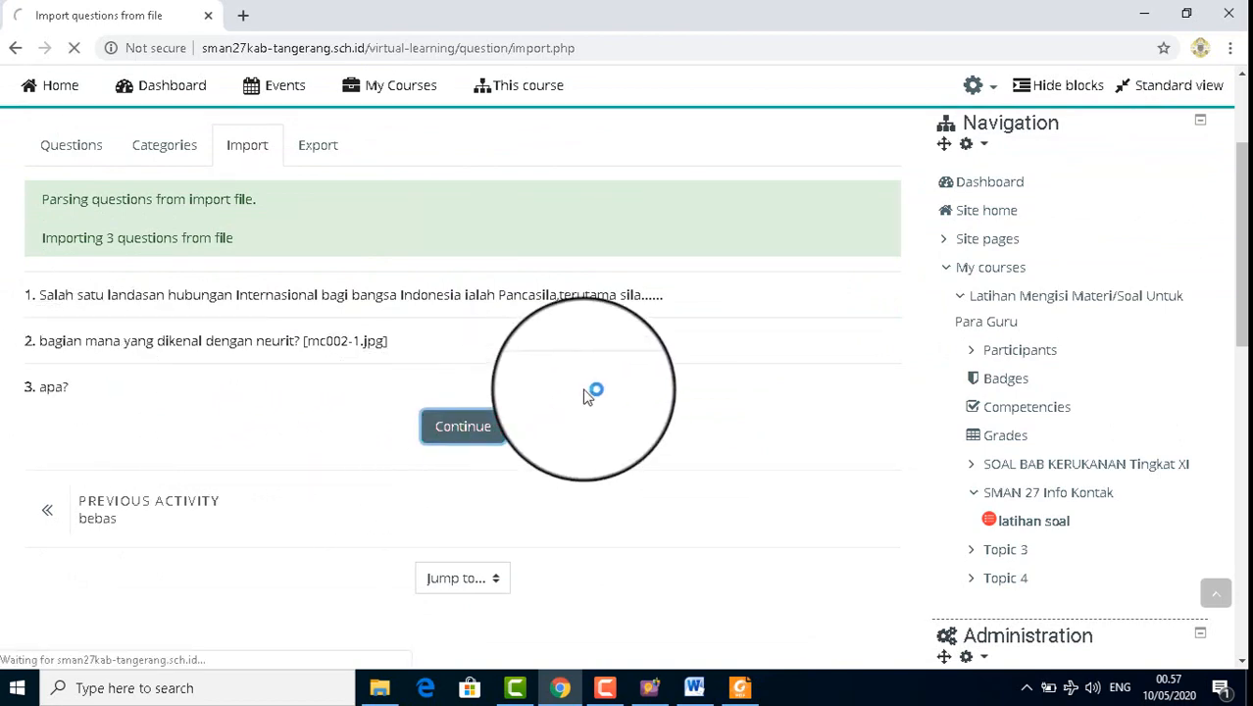
Step: Preview the imported essay question "apa?", check its answer box and attempt options, and close the preview
scroll(586, 396, down, 4)
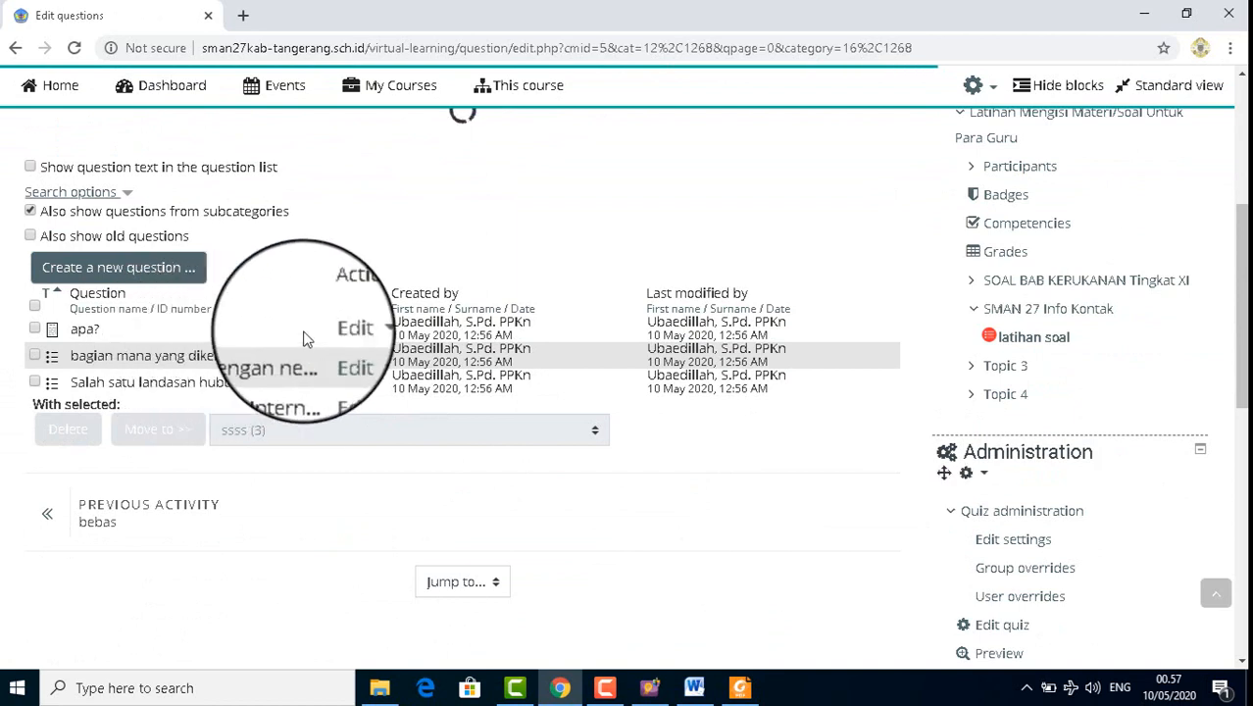
click(359, 335)
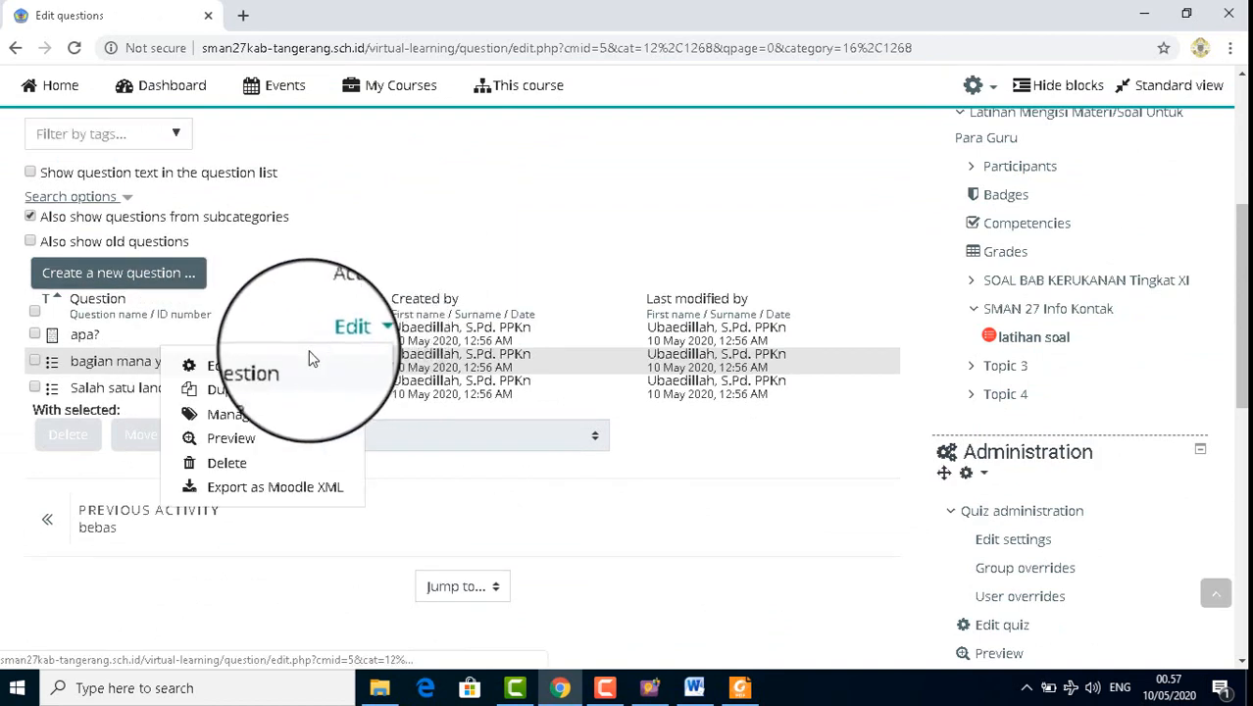
click(227, 449)
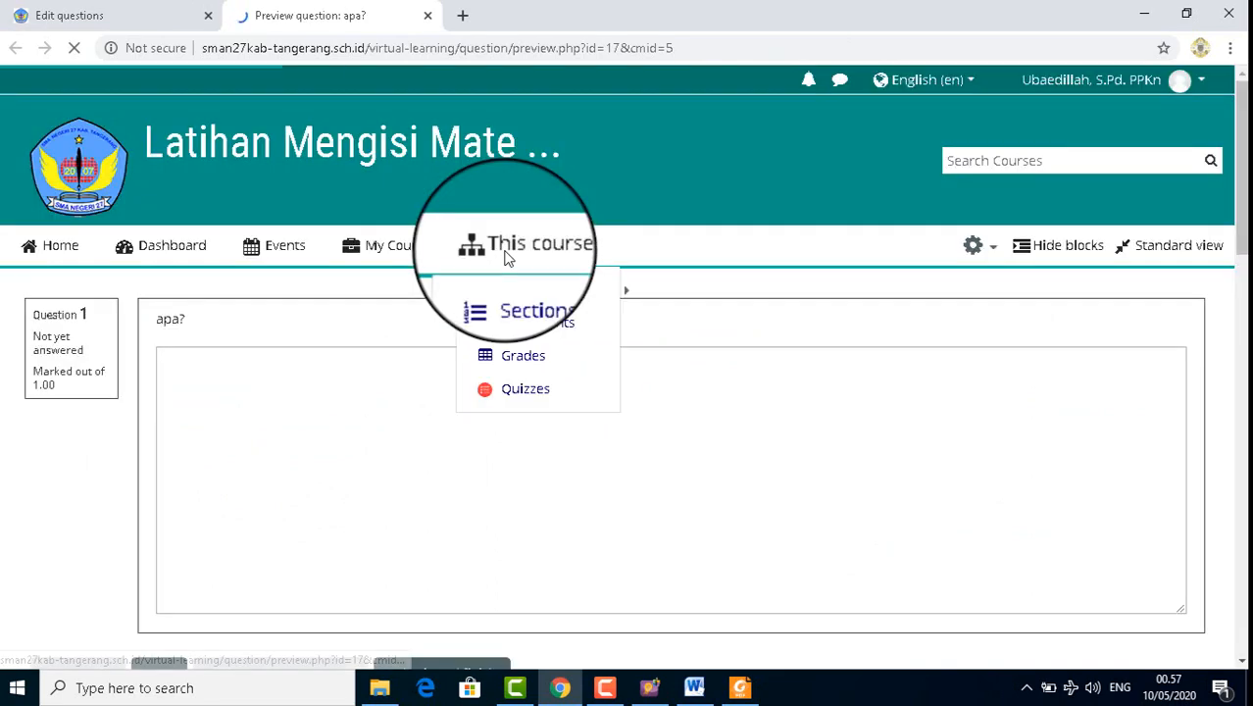
scroll(240, 381, down, 1)
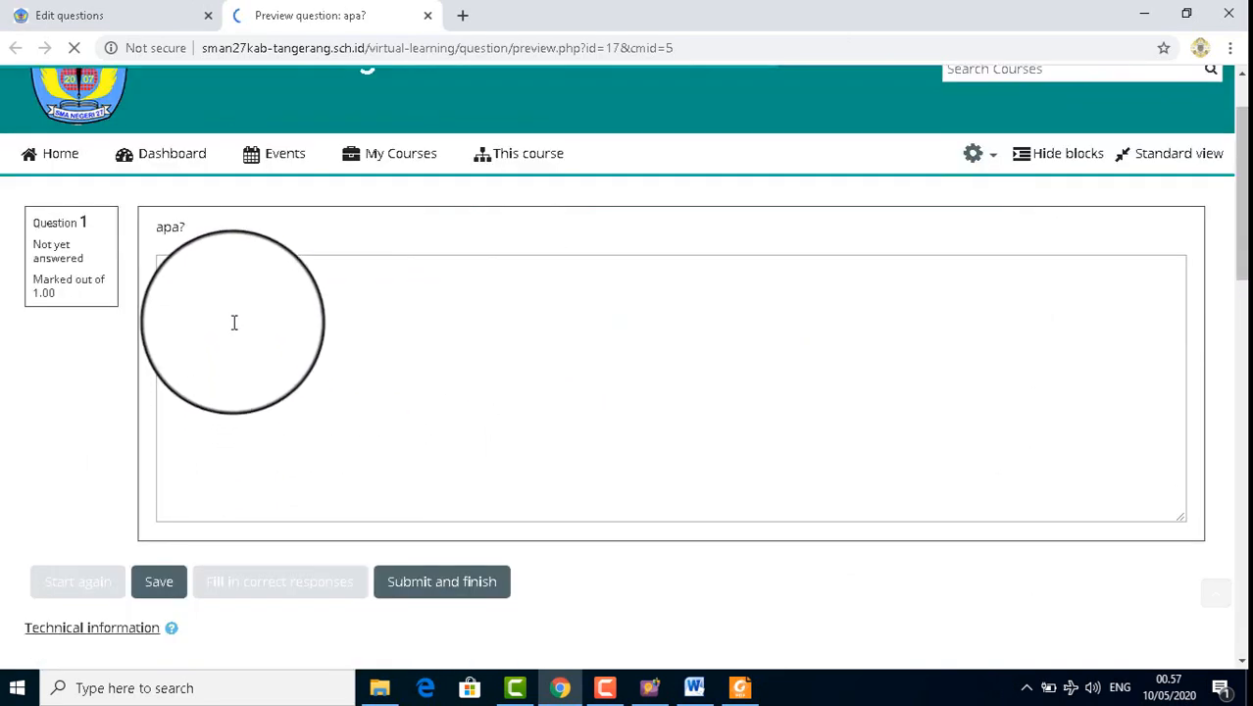
click(214, 368)
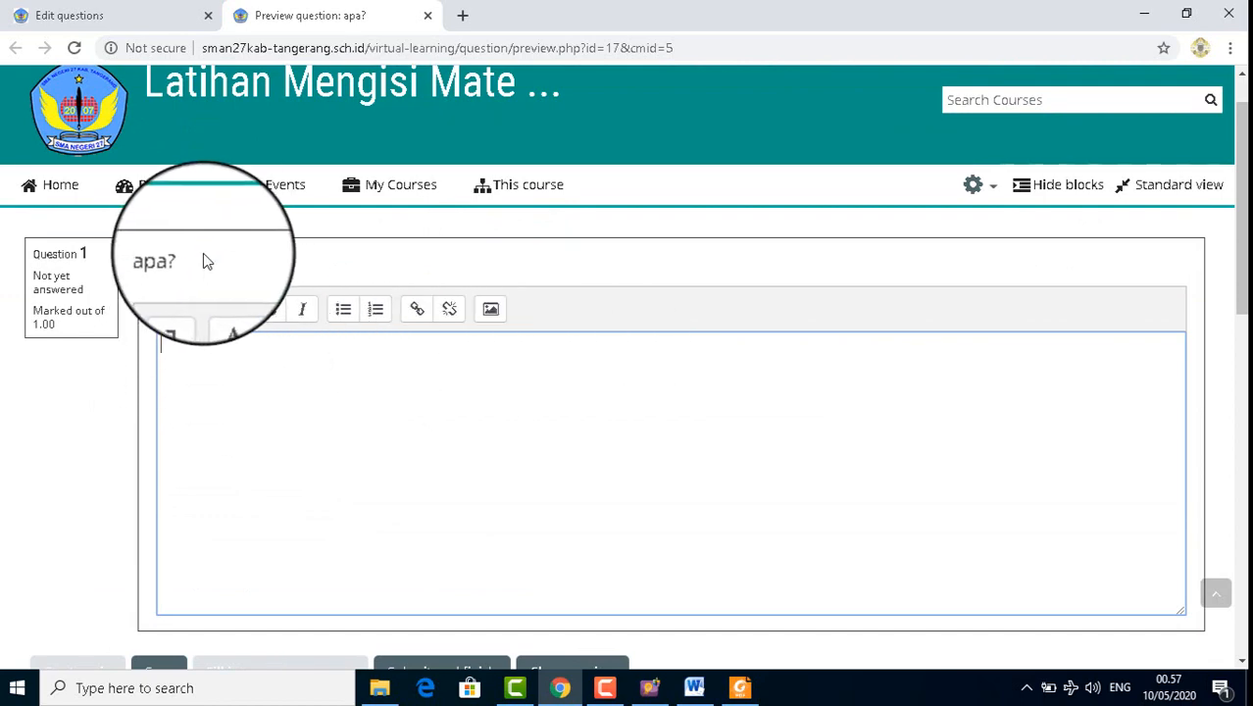
scroll(484, 444, down, 2)
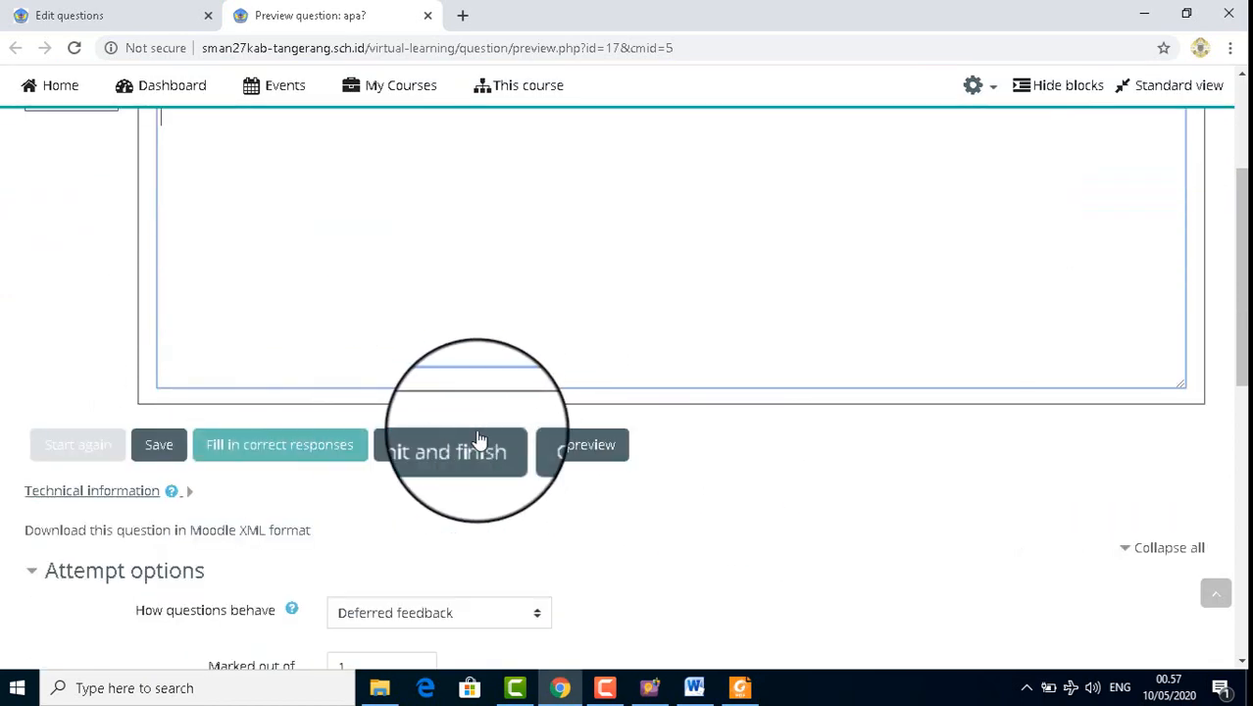
scroll(481, 436, up, 3)
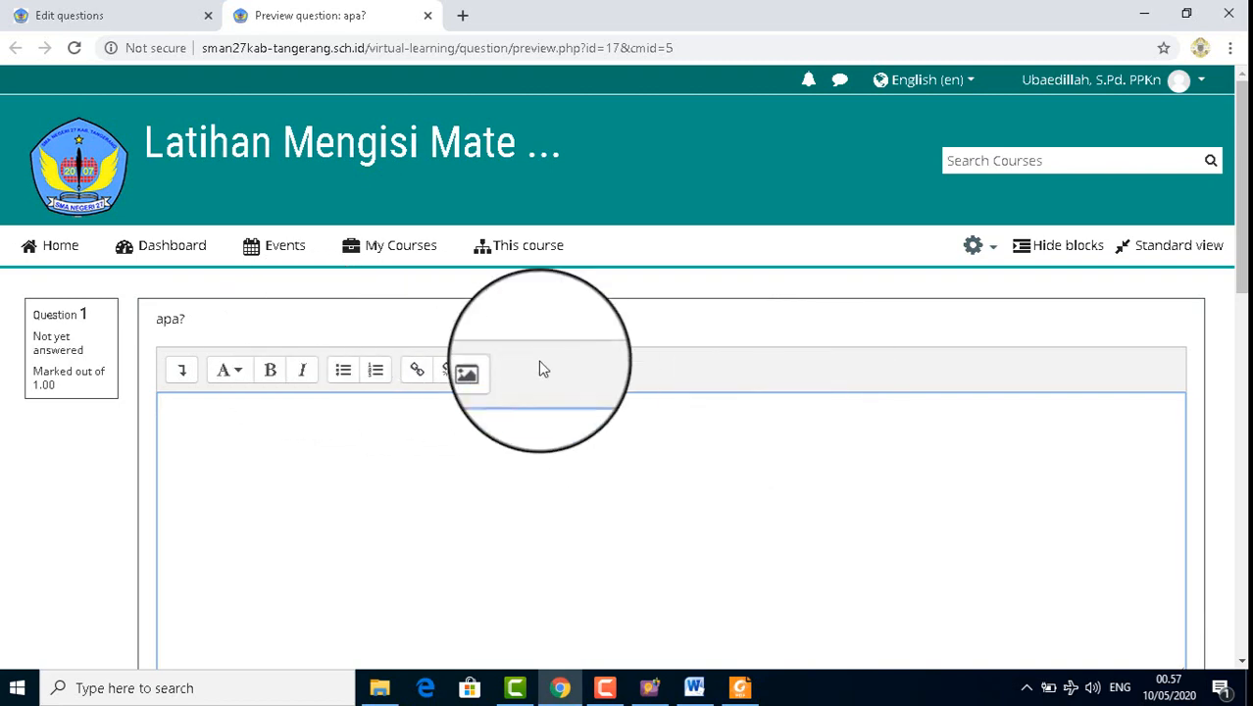
scroll(608, 417, down, 3)
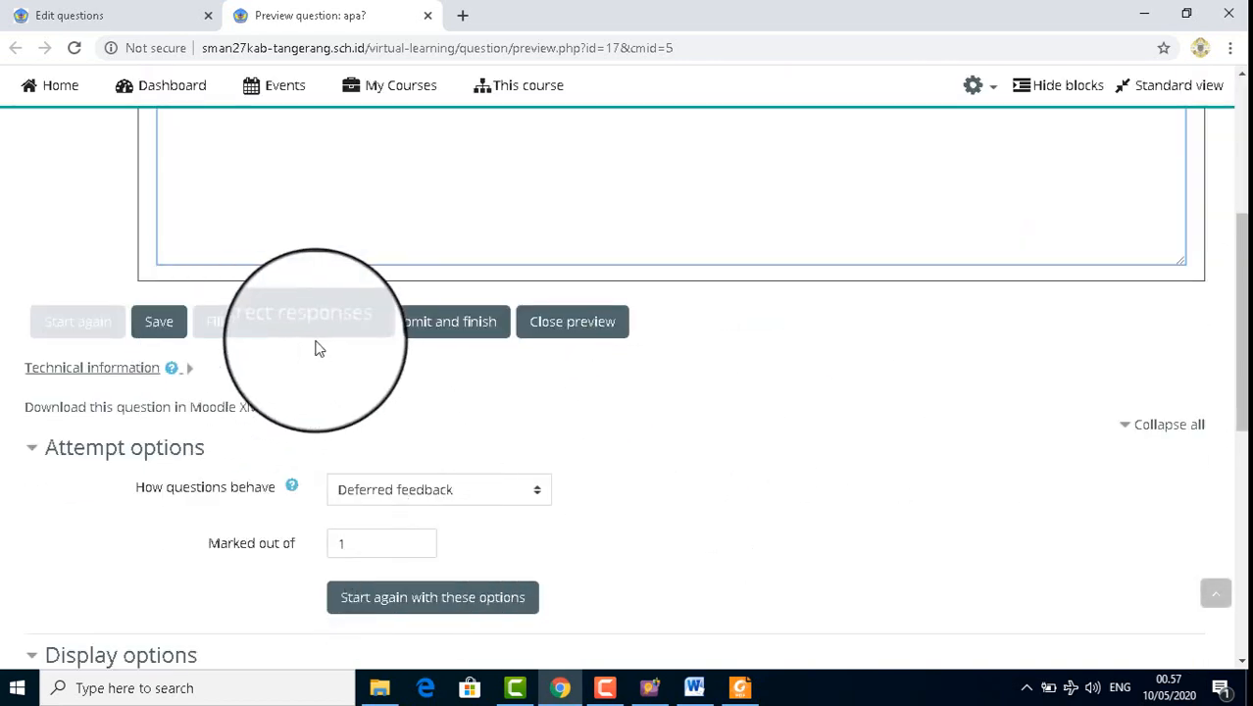
click(600, 329)
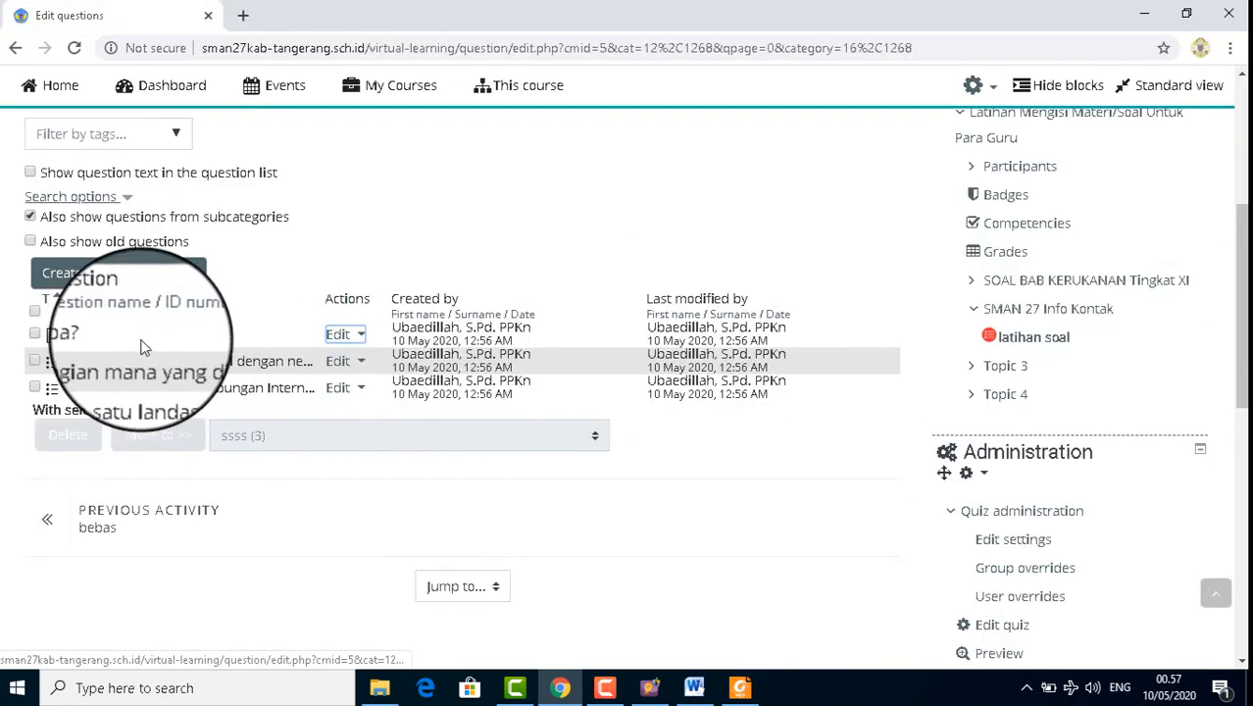
Step: Edit the essay question "apa?", adding the italic line "tuliskan jawaban kalian secara langsung pada kolom yang tersedia" below its question text
click(340, 335)
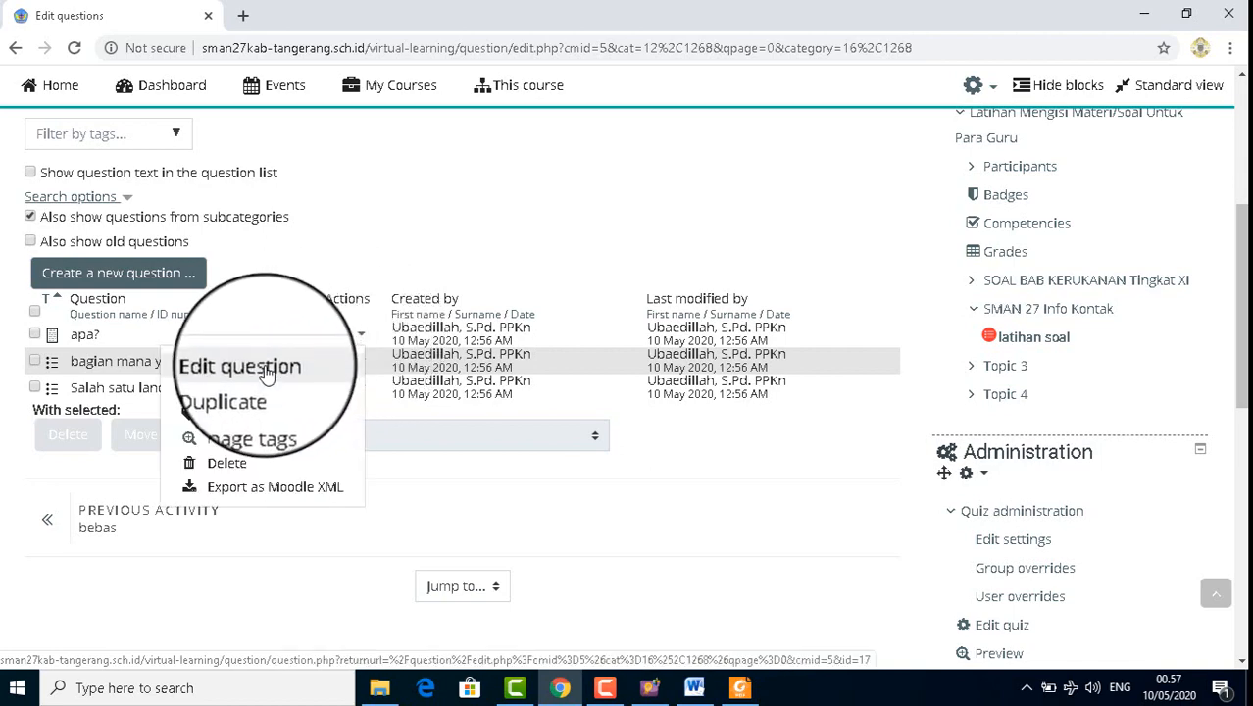
click(276, 368)
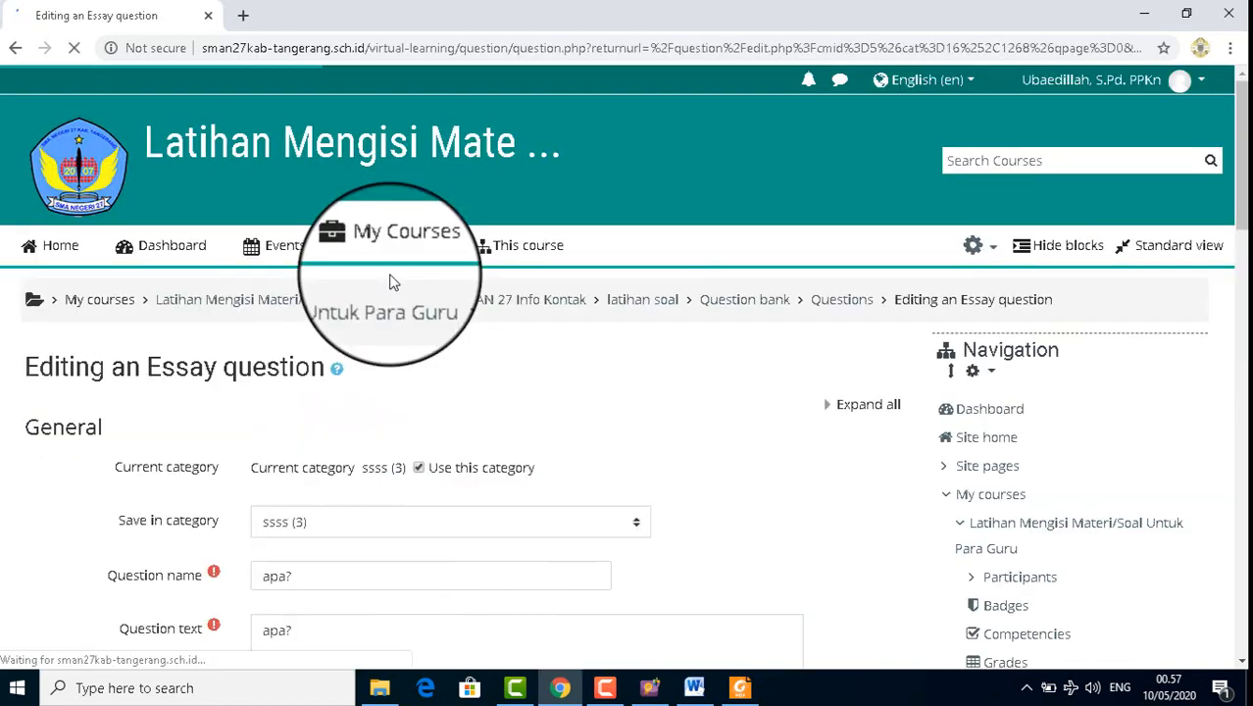
scroll(388, 330, down, 4)
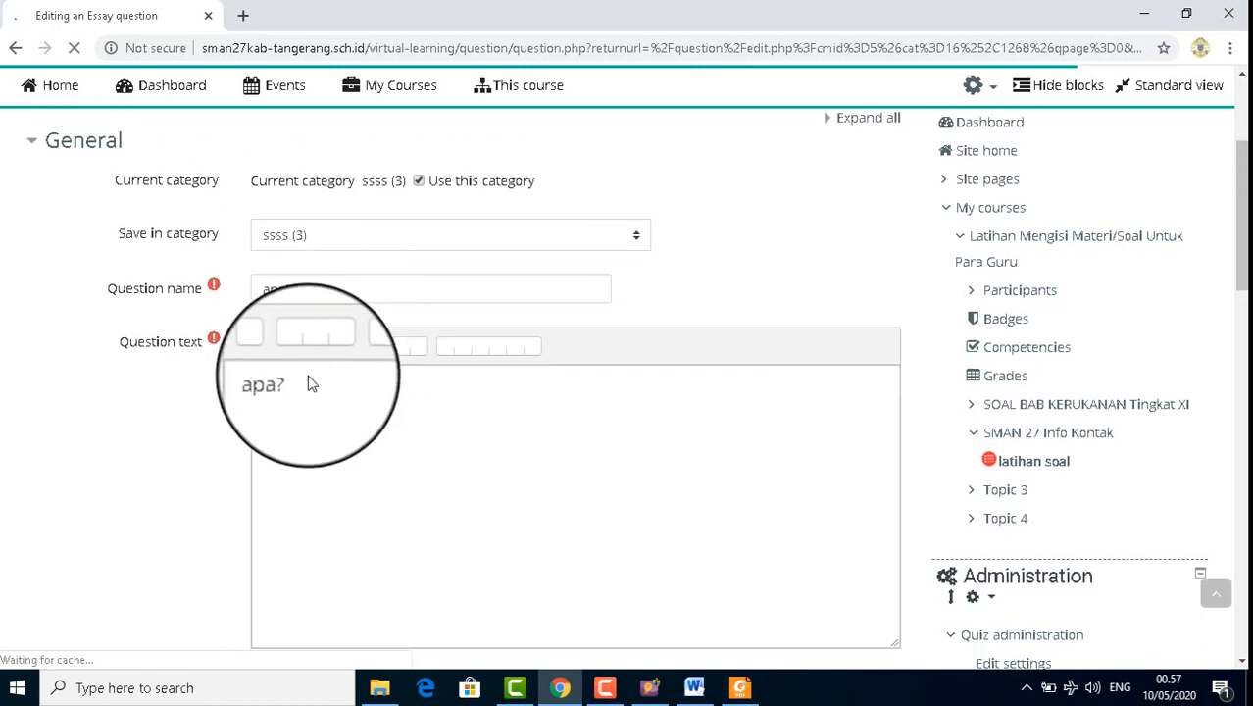
click(316, 386)
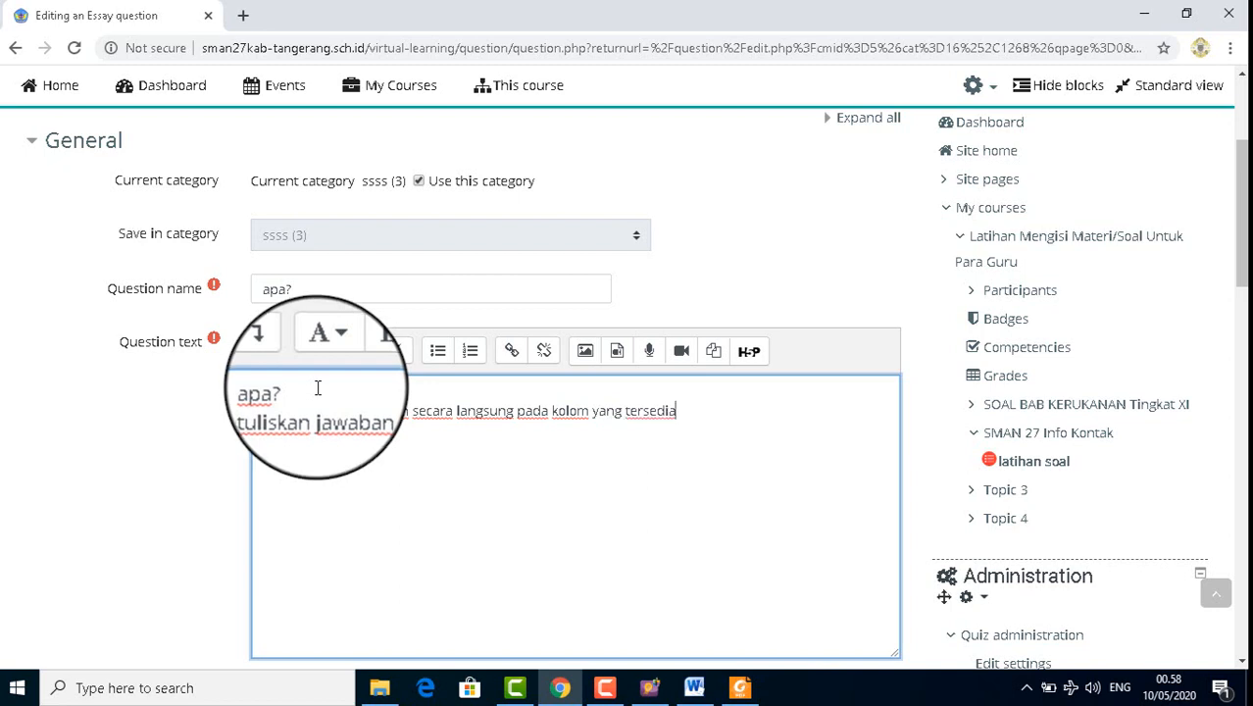
drag(677, 410, 264, 410)
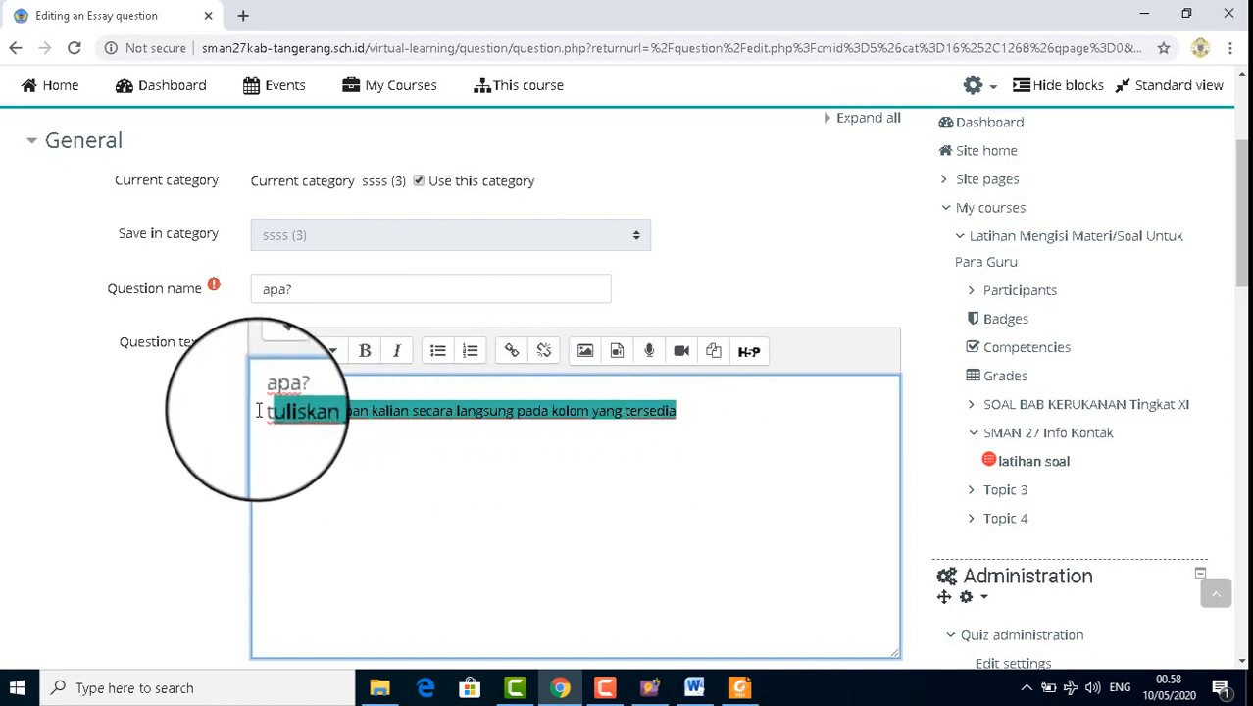
click(397, 353)
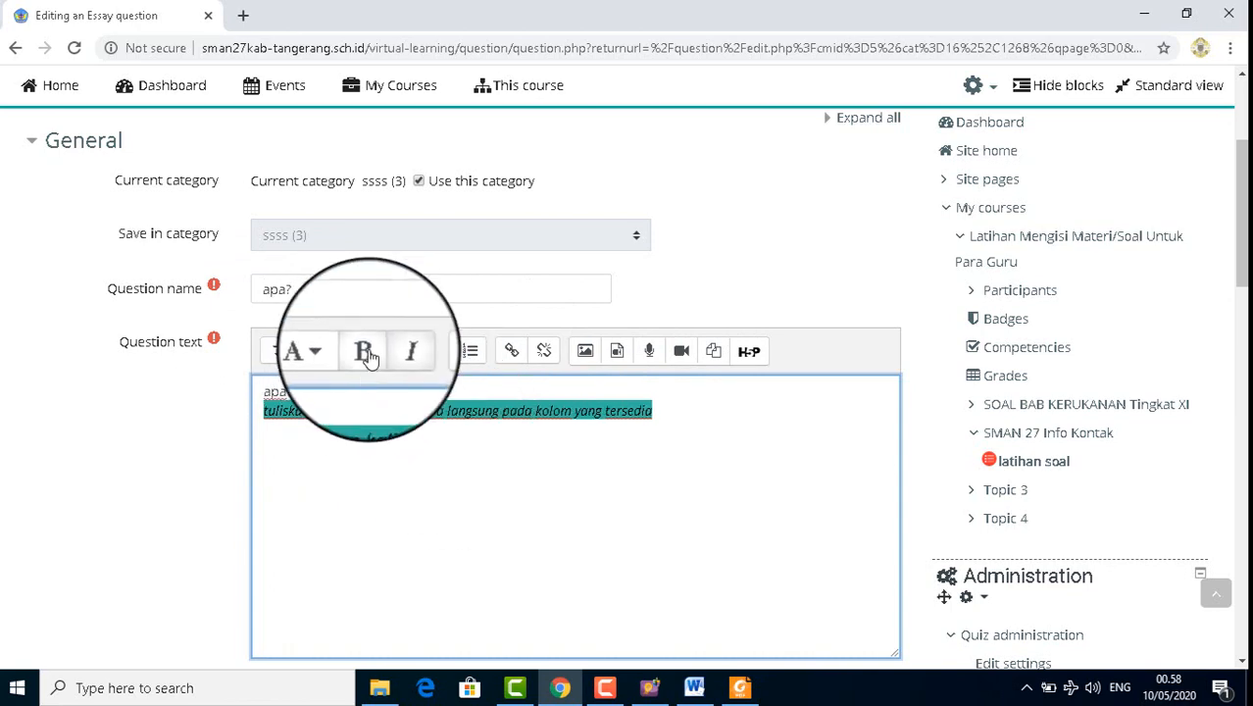
Step: Look over the essay question's response options and save its changes
scroll(447, 433, down, 5)
scroll(448, 434, down, 6)
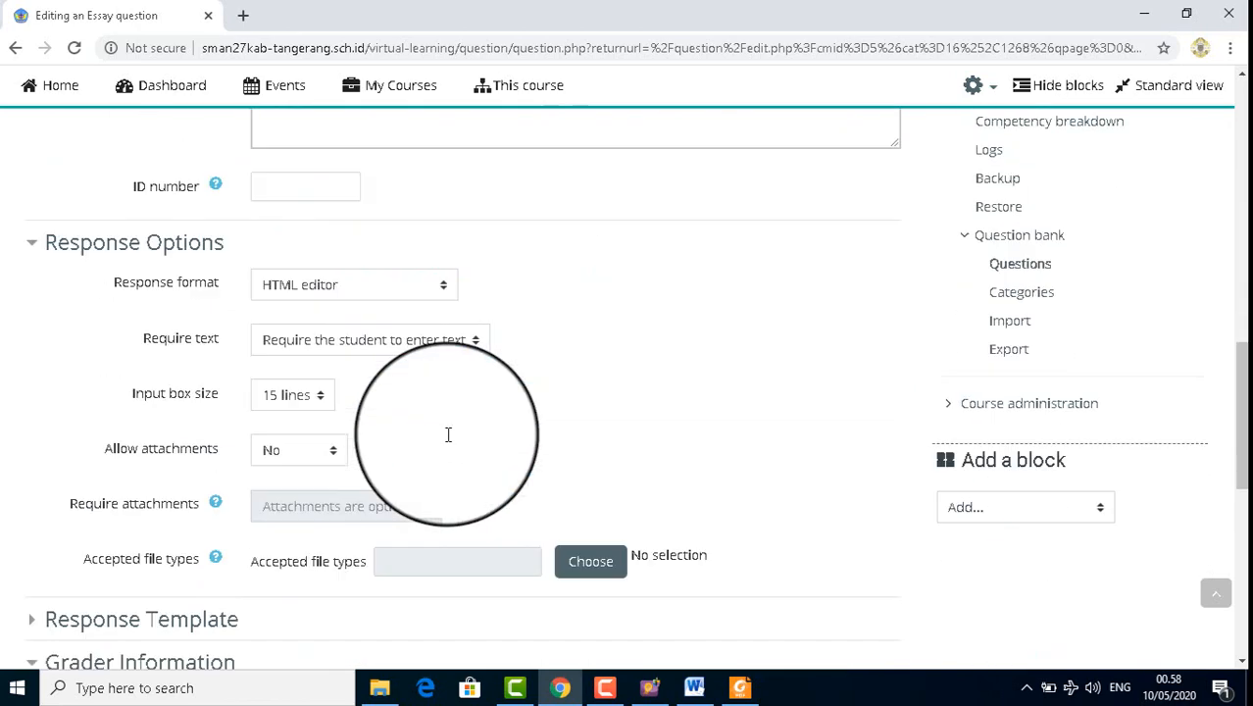
scroll(448, 435, up, 3)
scroll(448, 434, down, 10)
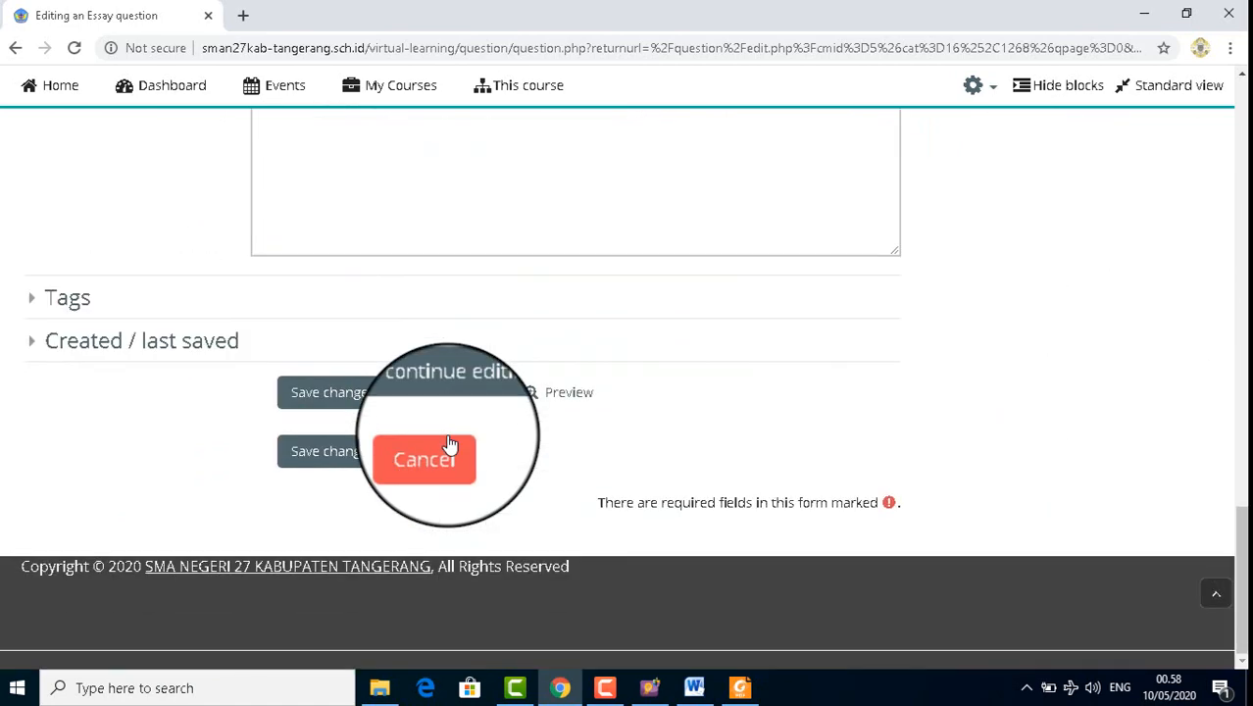
click(335, 454)
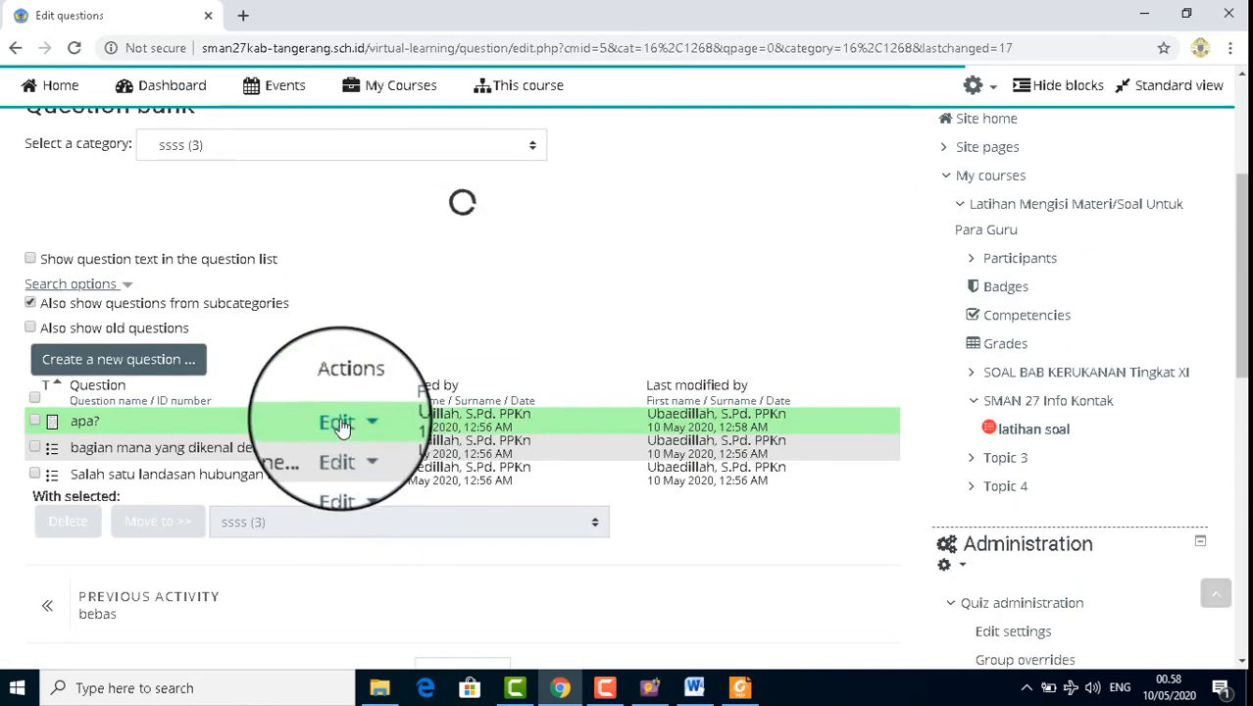
Step: Preview the edited essay question "apa?" to check its added instruction and answer box, and close the preview
click(341, 424)
click(231, 534)
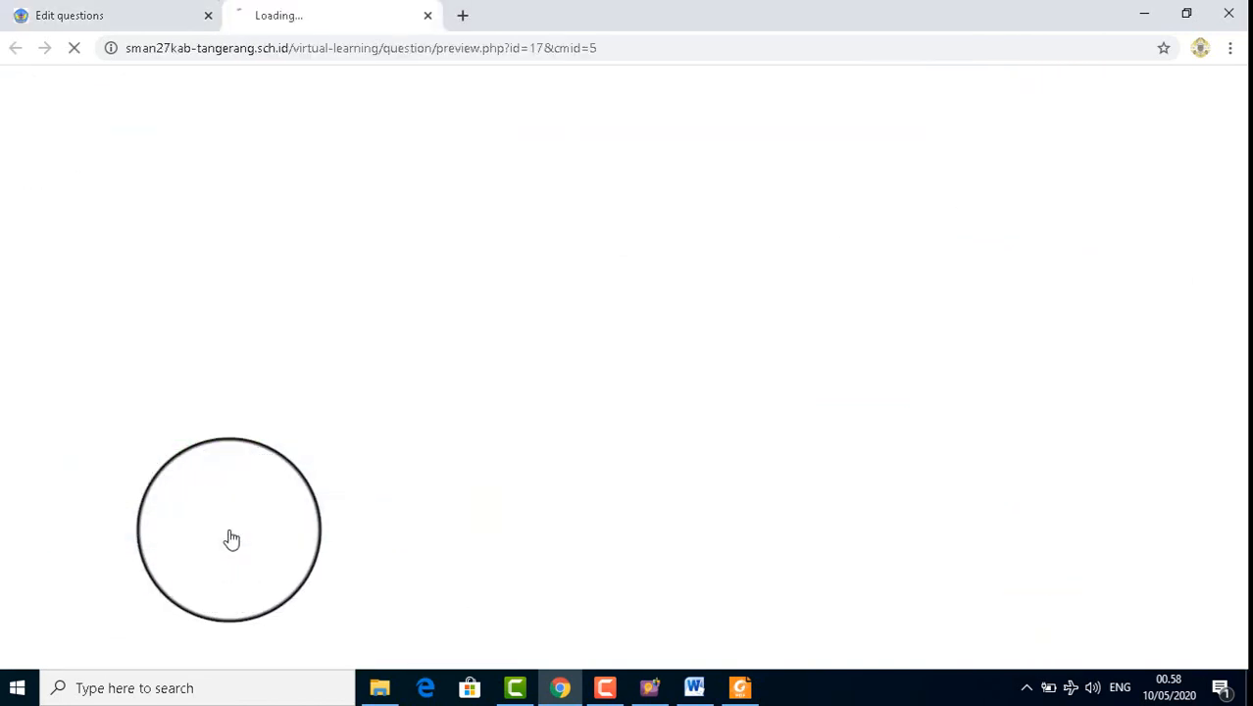
scroll(341, 315, down, 1)
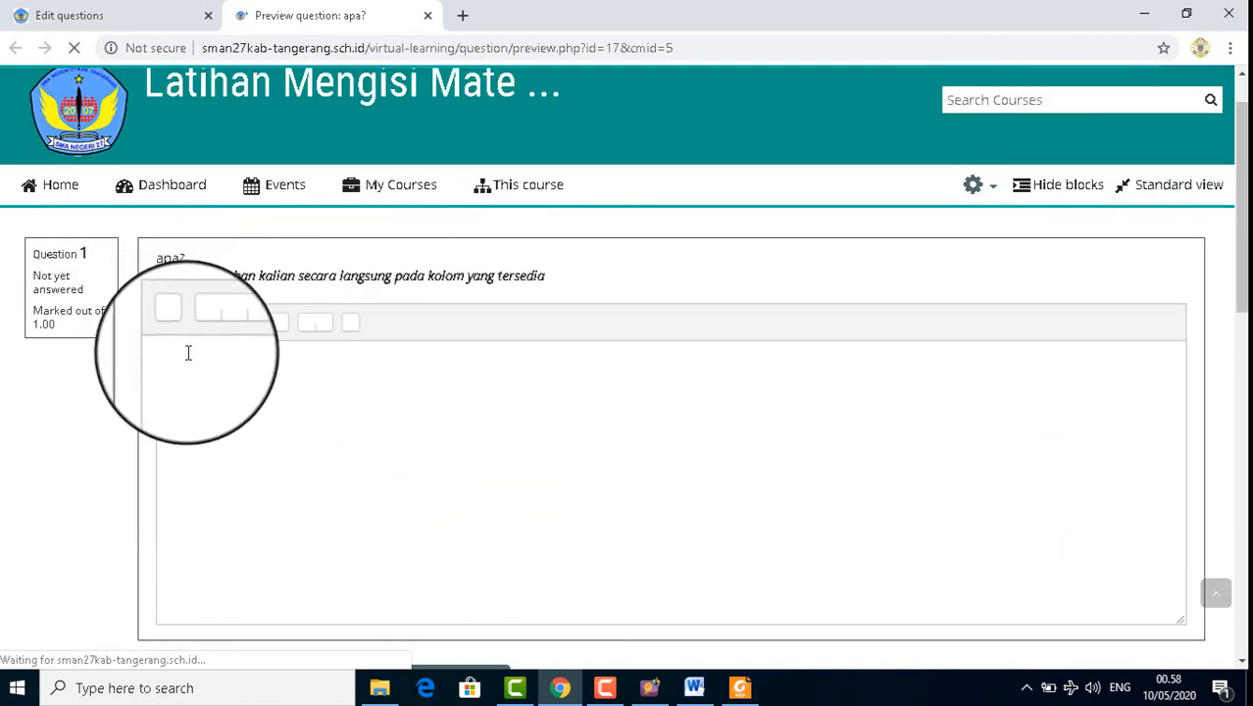
click(181, 369)
scroll(294, 363, down, 3)
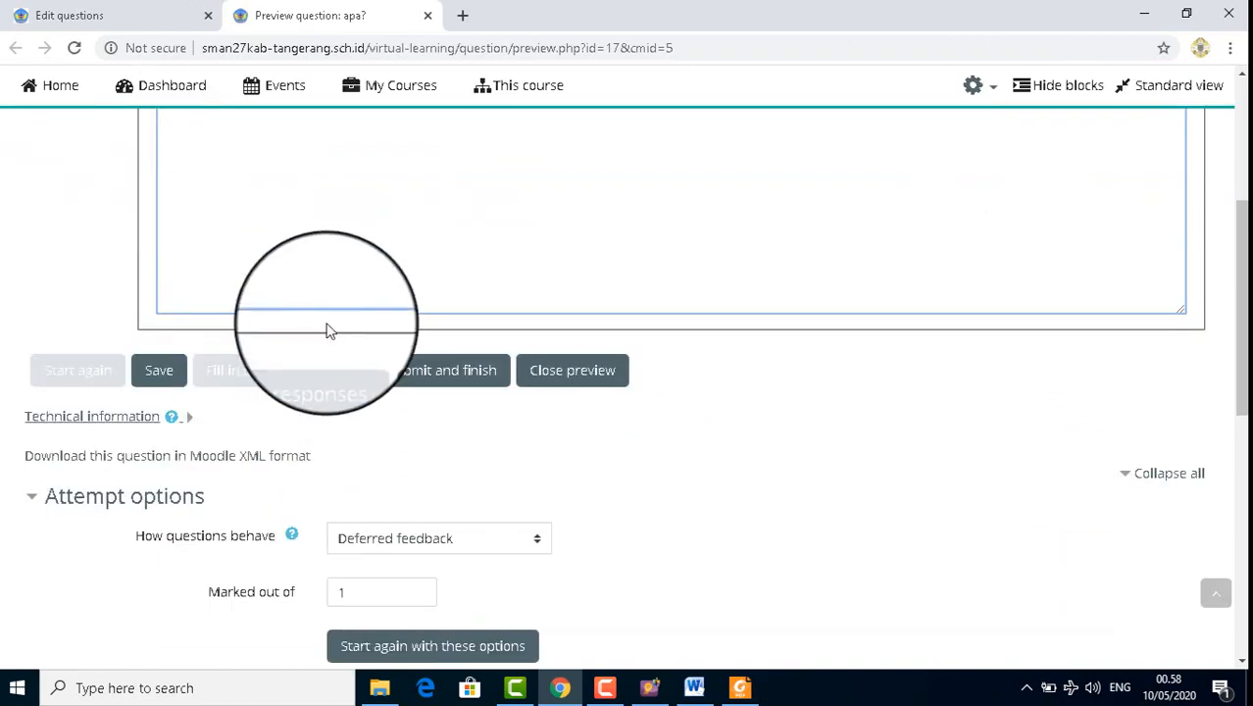
scroll(322, 324, up, 2)
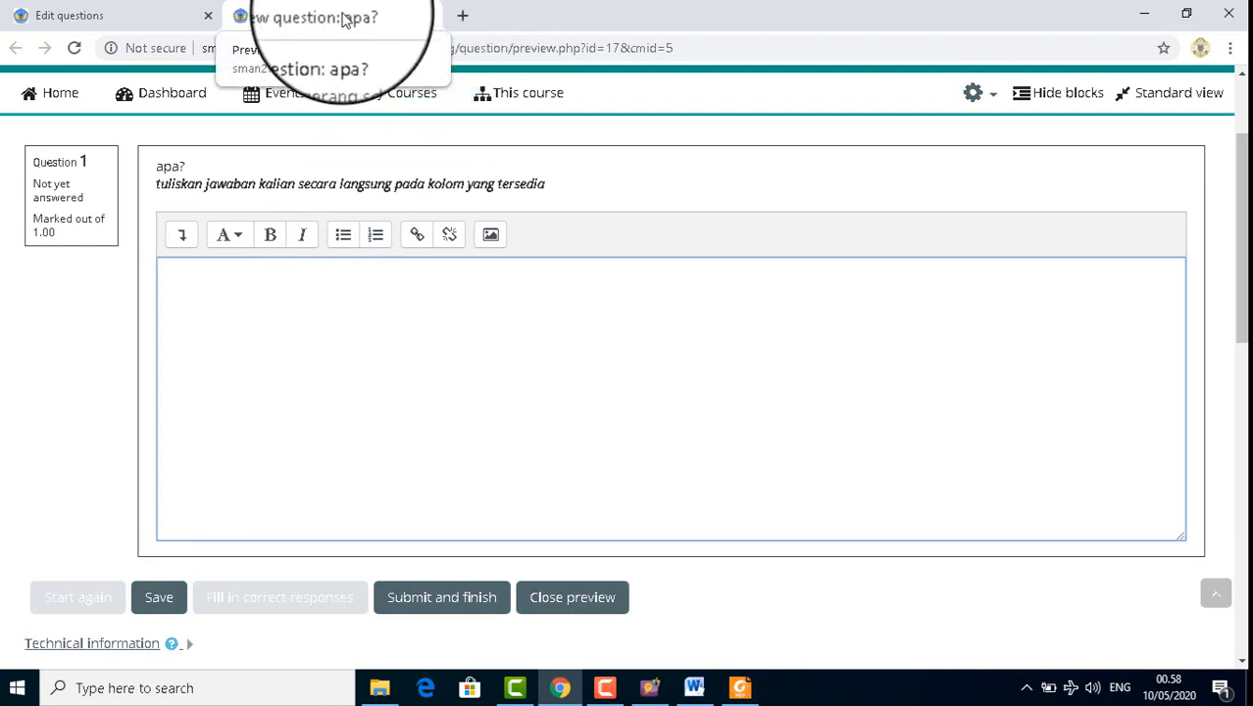
click(428, 18)
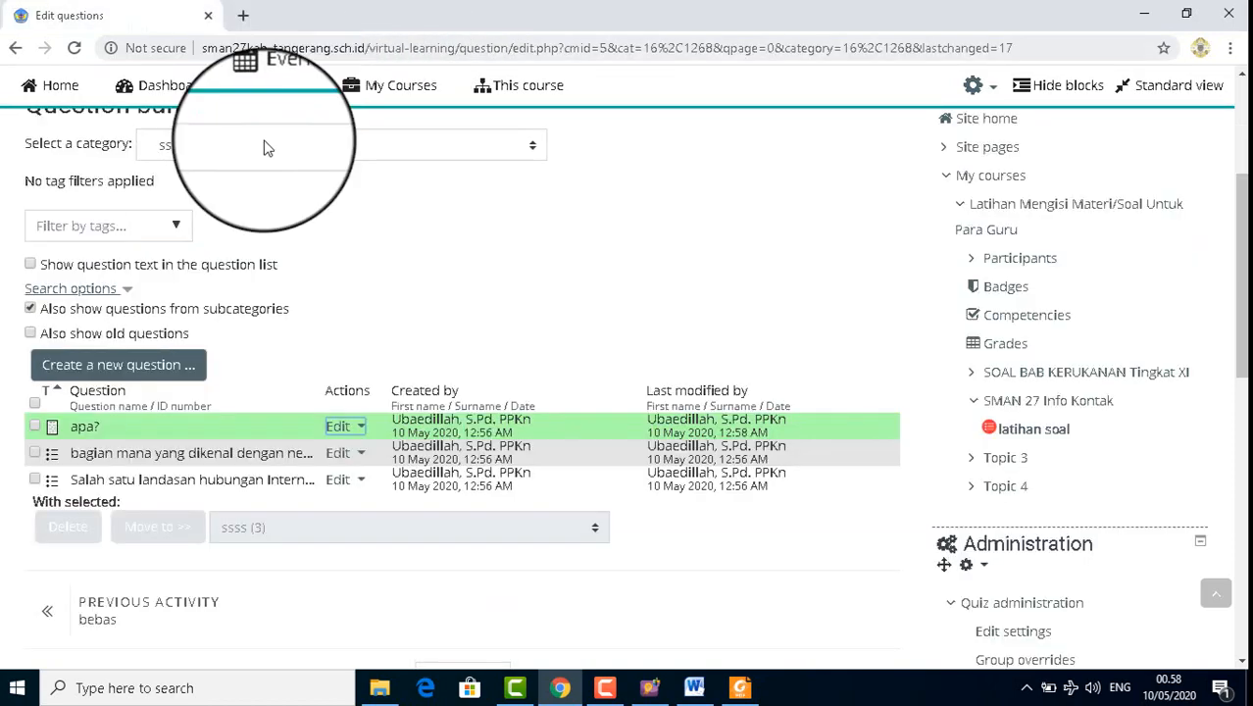
scroll(330, 307, up, 4)
scroll(330, 307, down, 3)
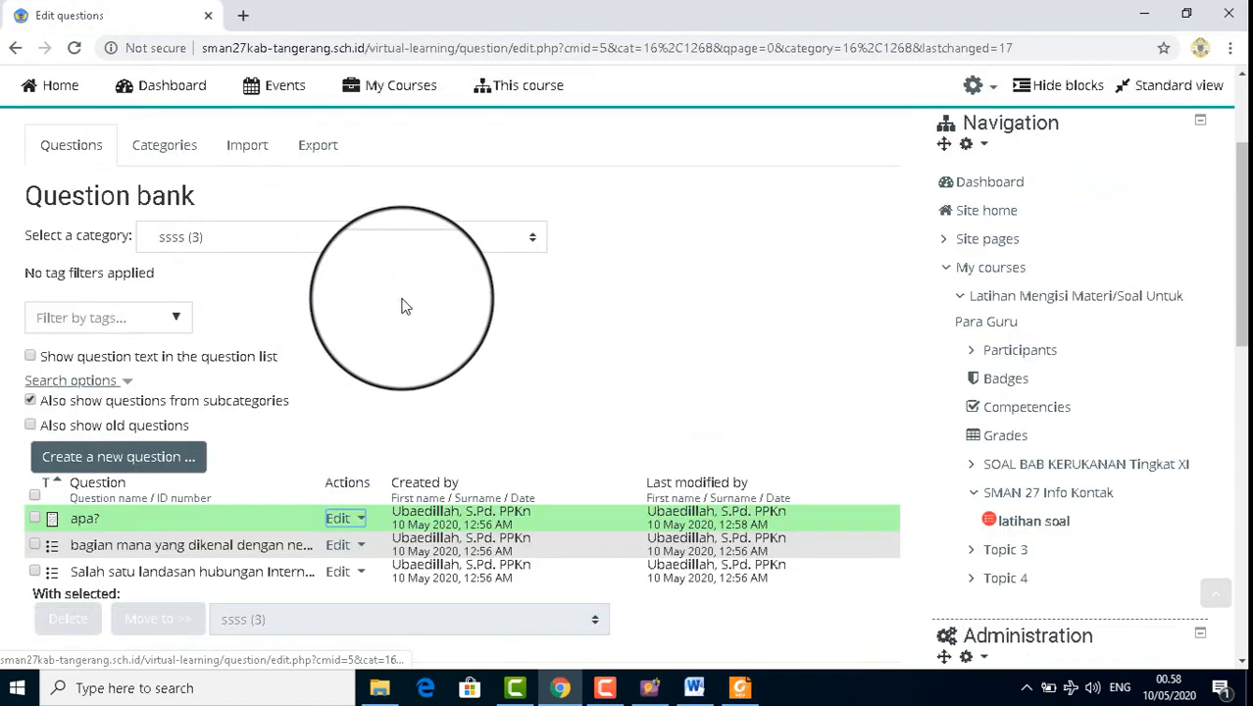
scroll(549, 343, up, 3)
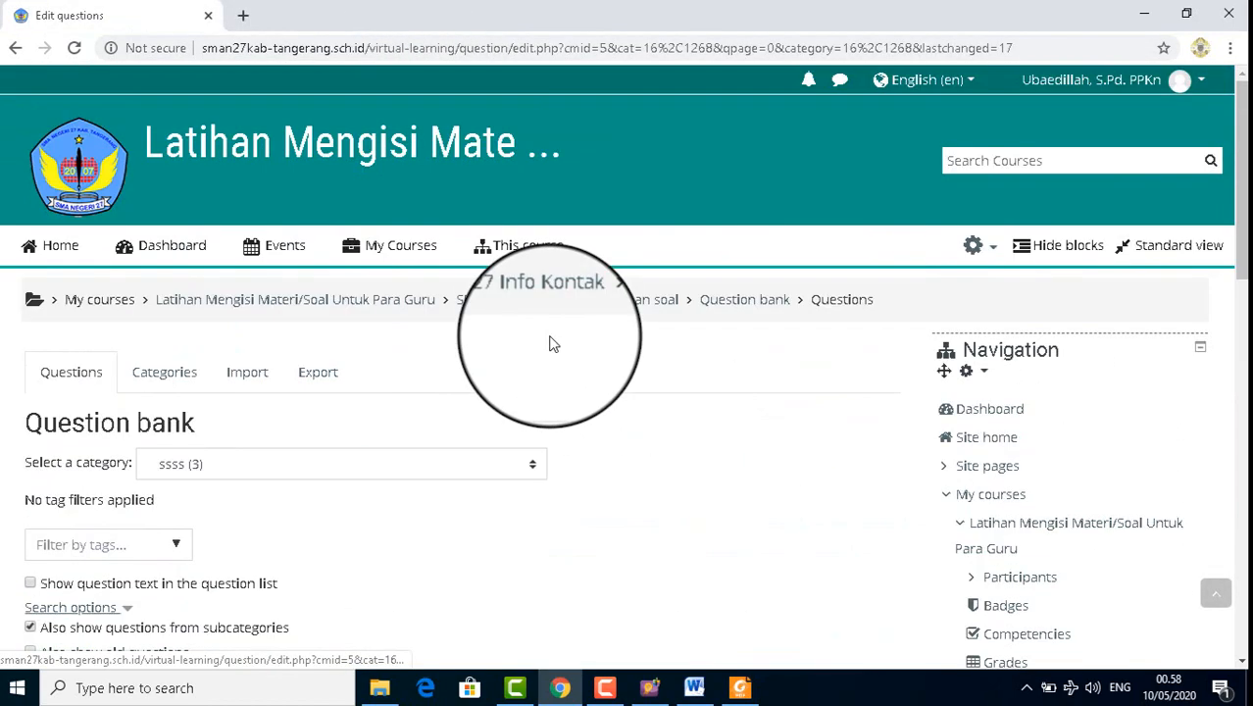
Step: Open the "latihan soal" quiz in the SMAN 27 Info Kontak section and start editing its questions
scroll(551, 339, down, 3)
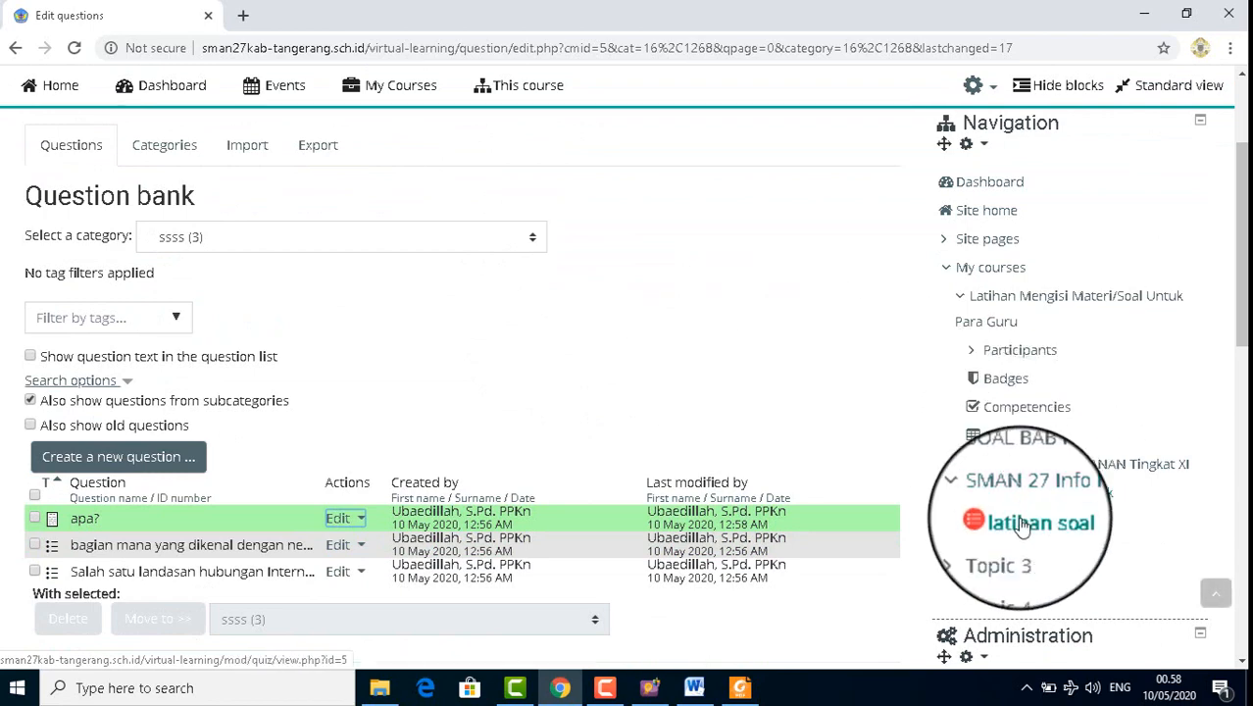
click(1045, 494)
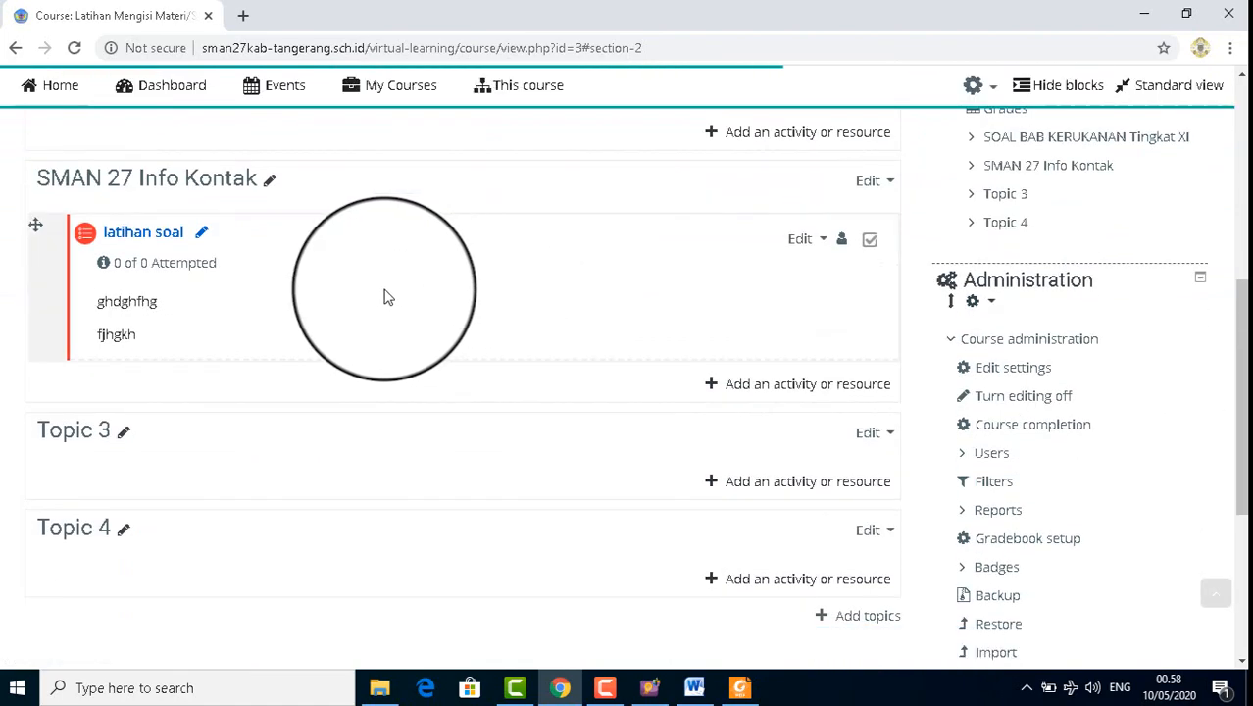
click(160, 234)
scroll(406, 266, down, 1)
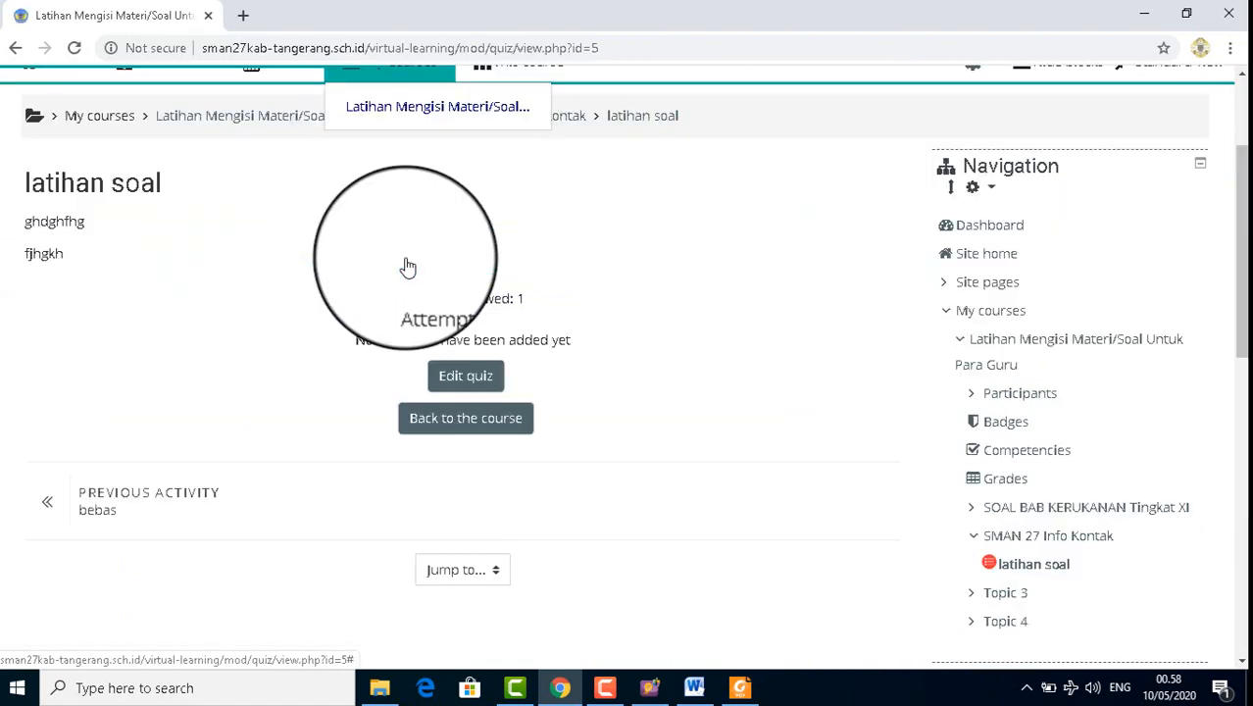
scroll(490, 388, down, 1)
click(468, 338)
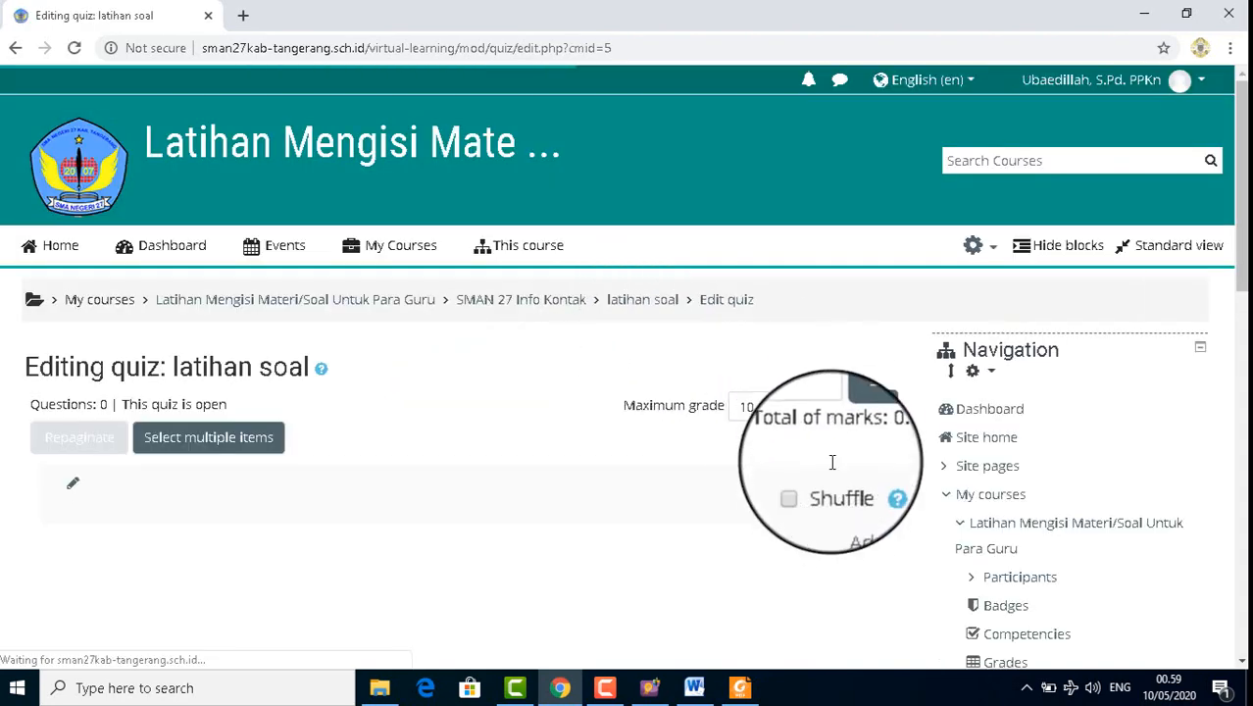
Step: Add all questions of the "ssss" category from the question bank to the "latihan soal" quiz and look over the resulting list
click(853, 520)
scroll(755, 406, down, 2)
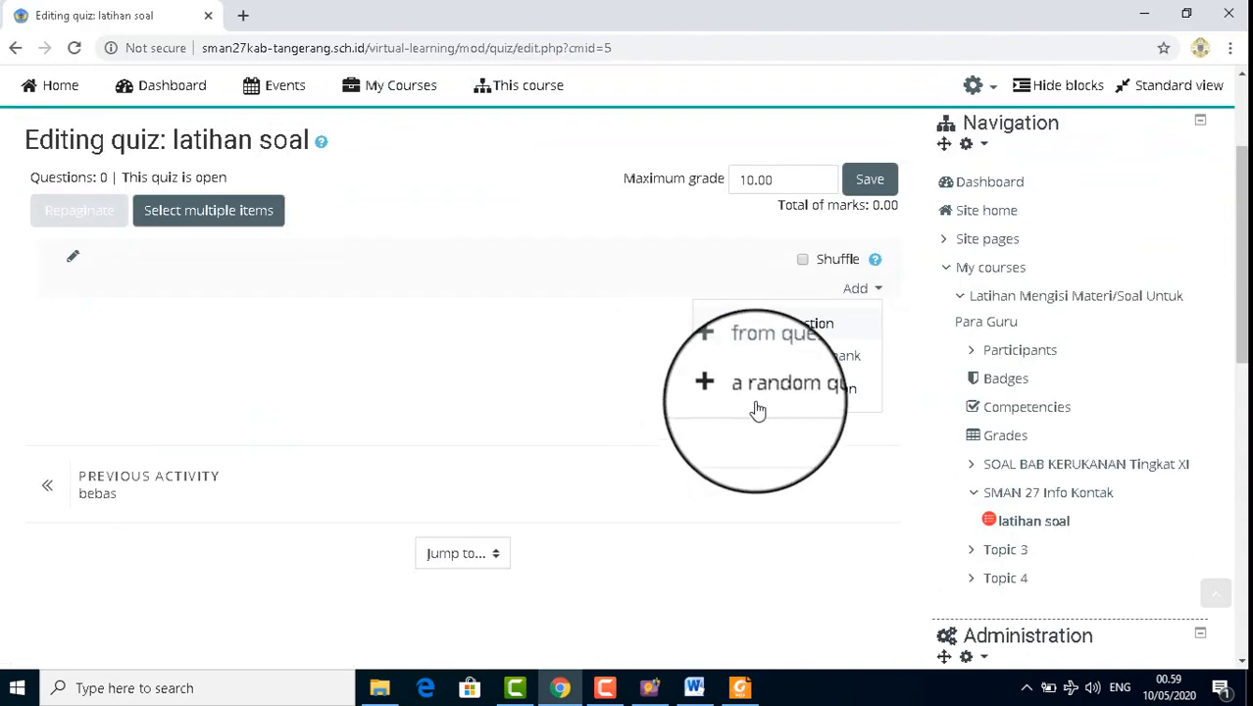
click(805, 367)
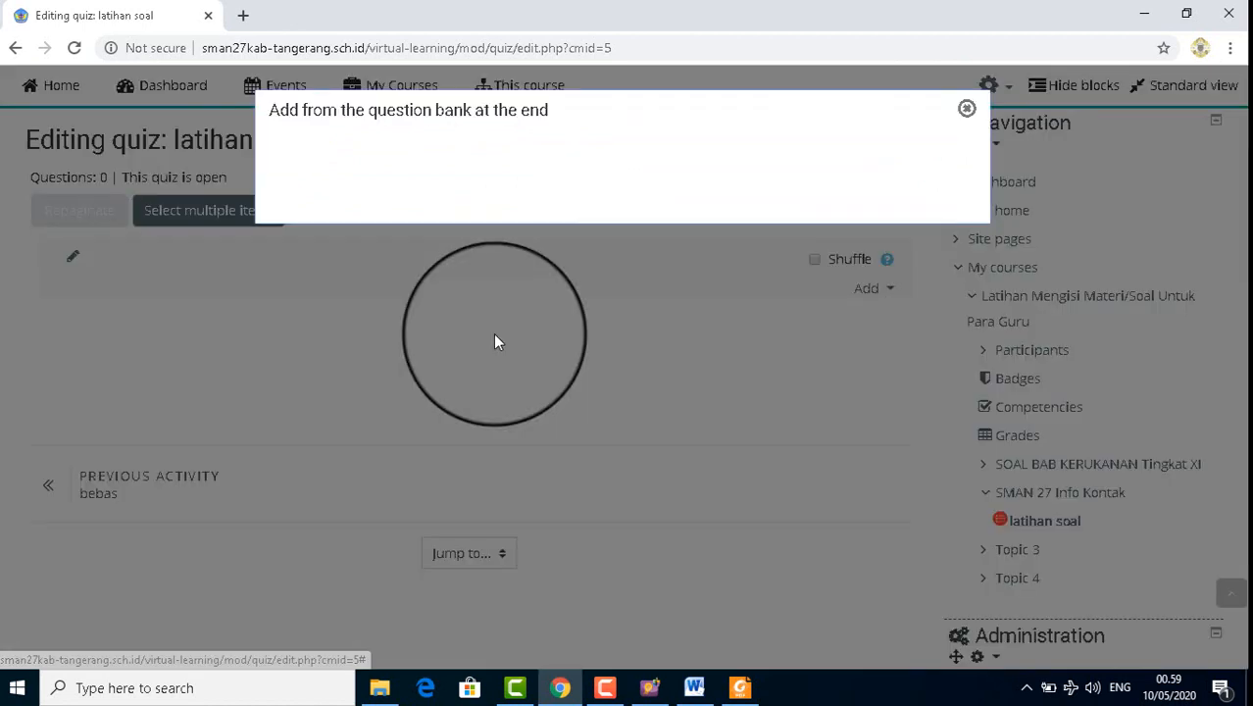
click(526, 162)
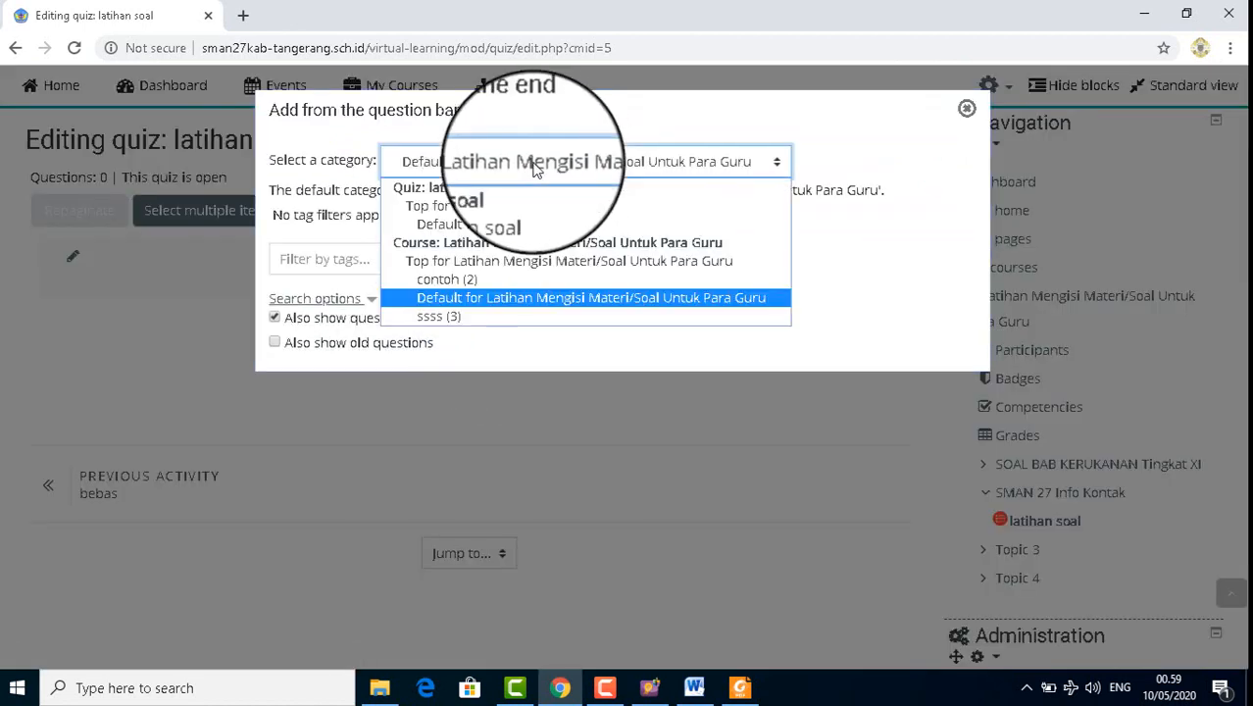
click(457, 319)
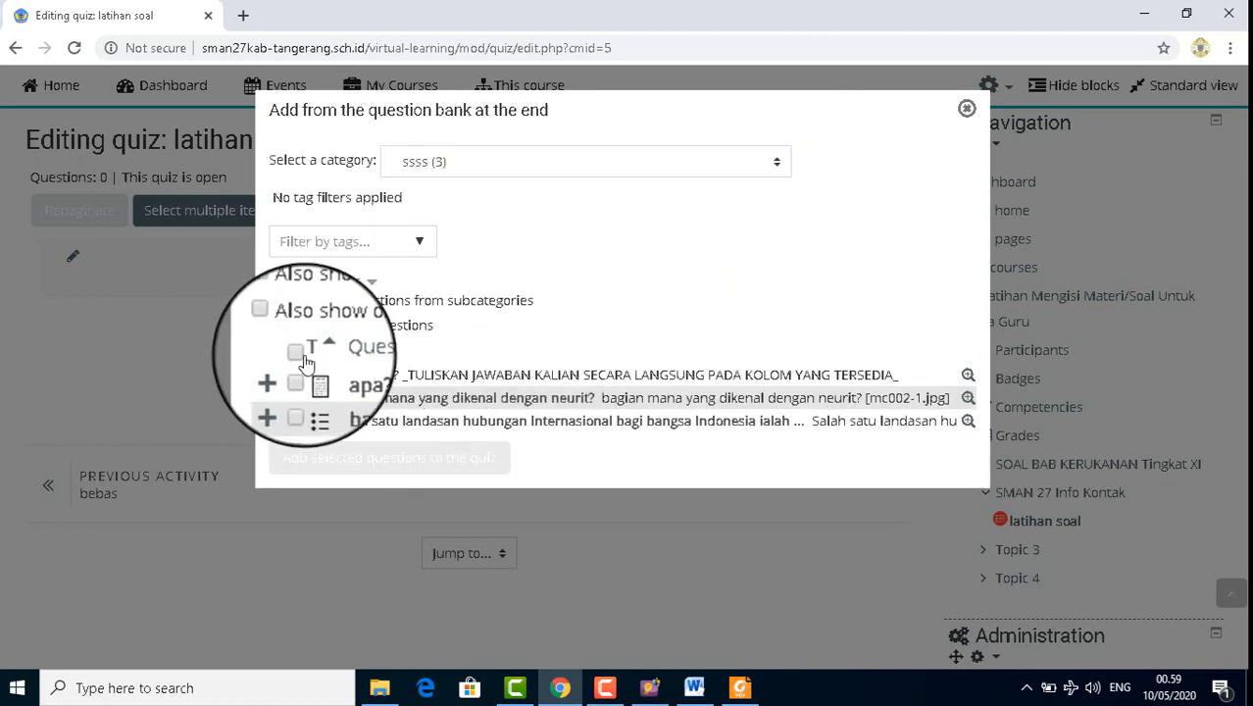
click(299, 354)
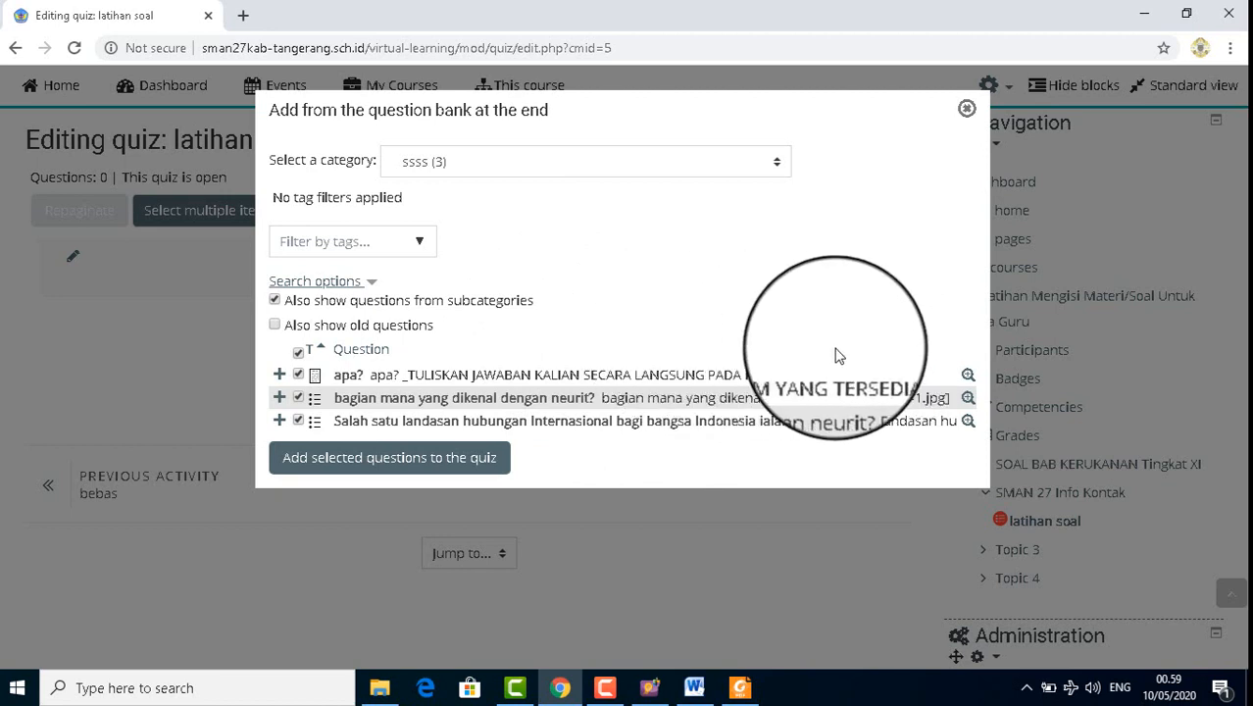
click(452, 467)
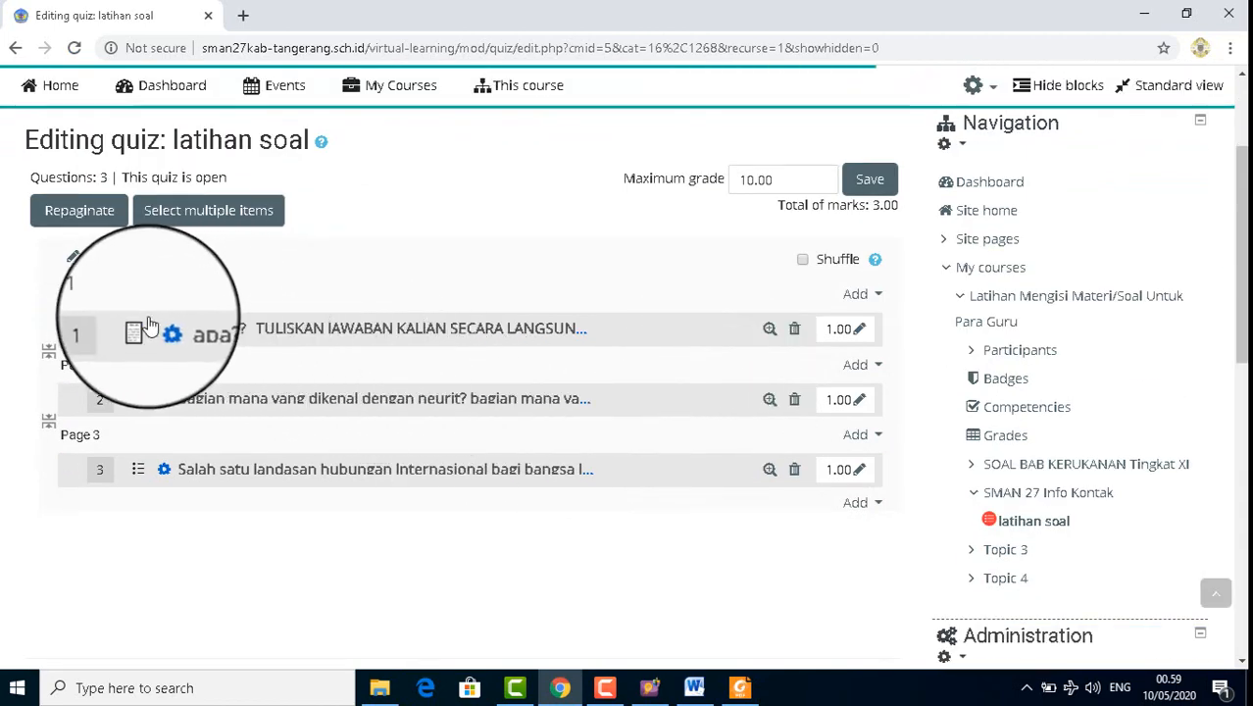
scroll(510, 334, down, 2)
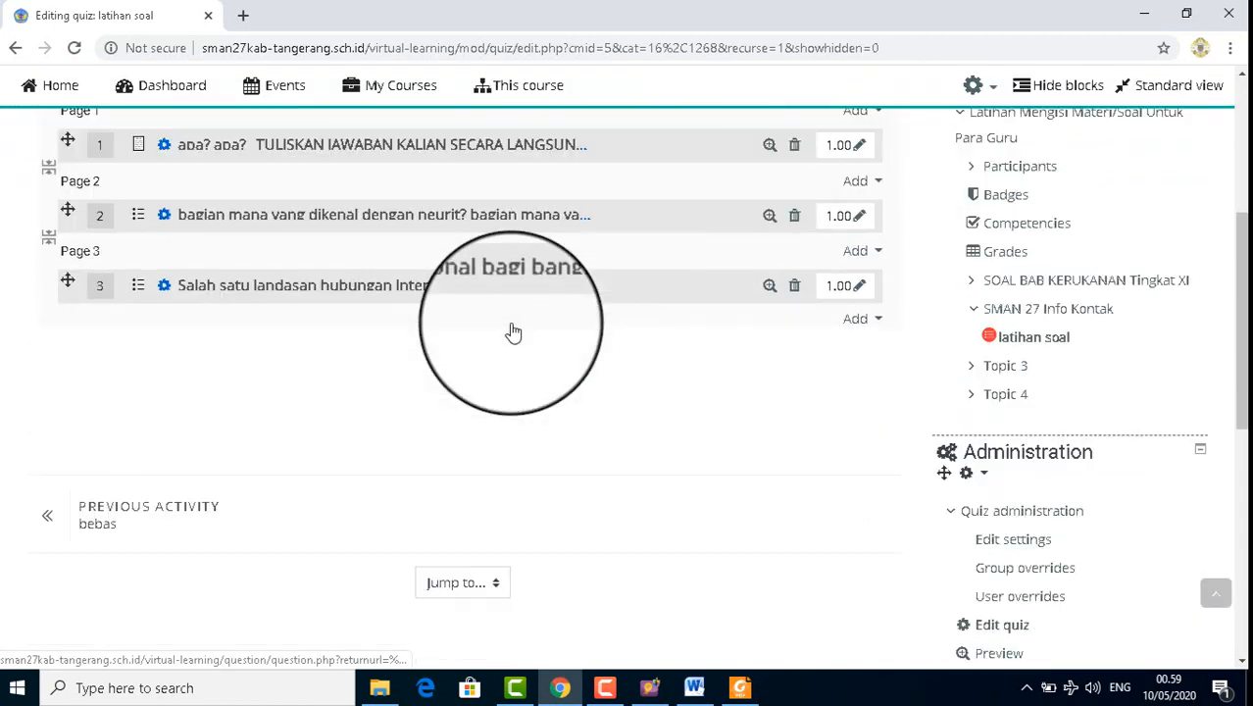
scroll(512, 331, down, 2)
scroll(512, 331, up, 4)
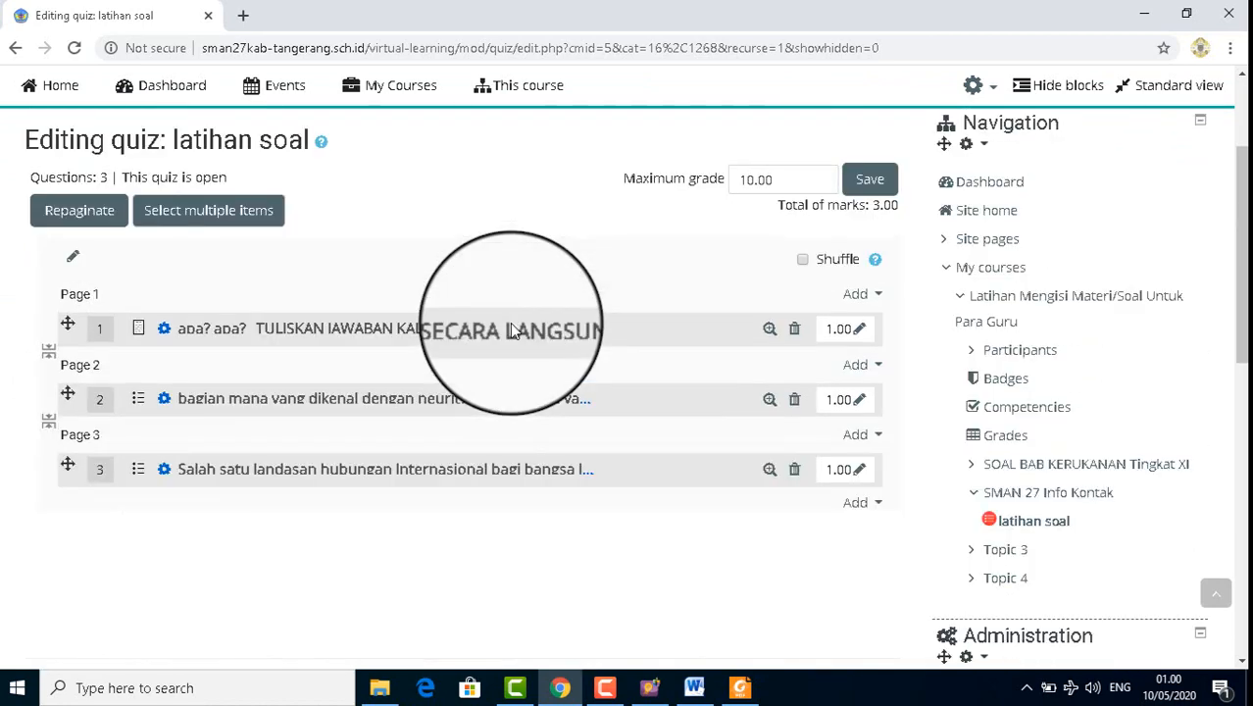
Step: Start a preview of the "latihan soal" quiz and go through its essay and multiple-choice questions up to question 3
click(1020, 526)
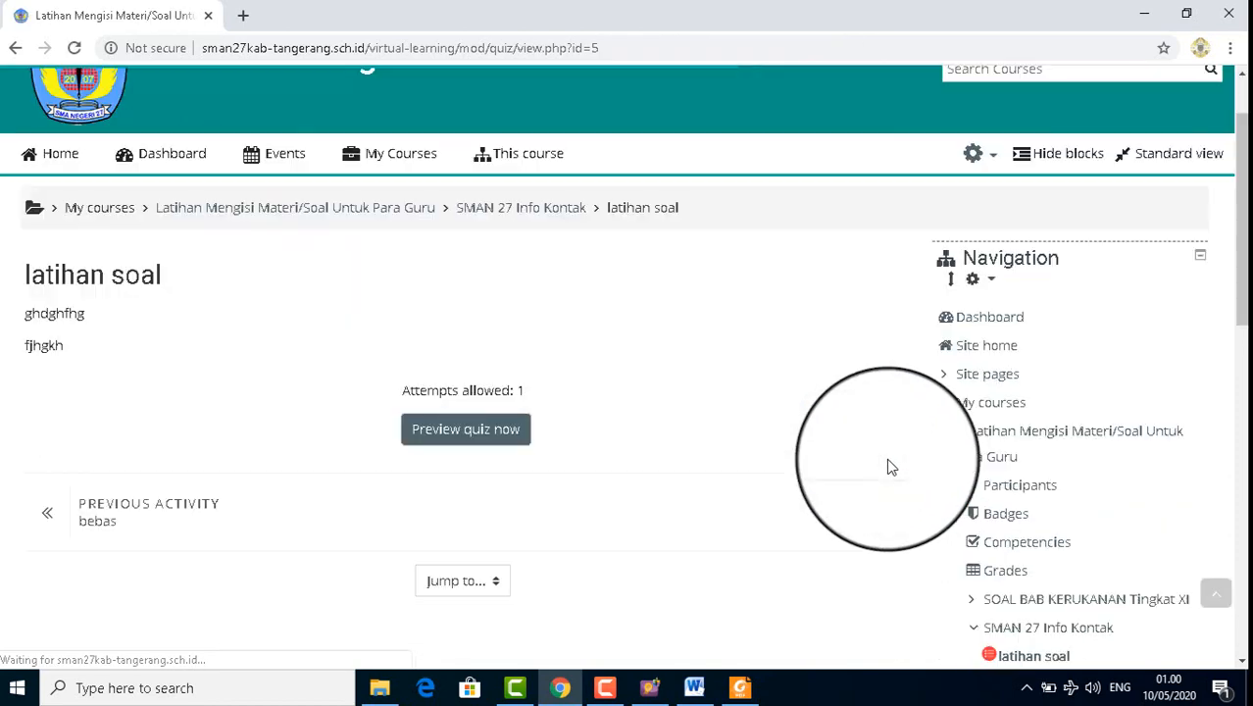
scroll(859, 456, down, 2)
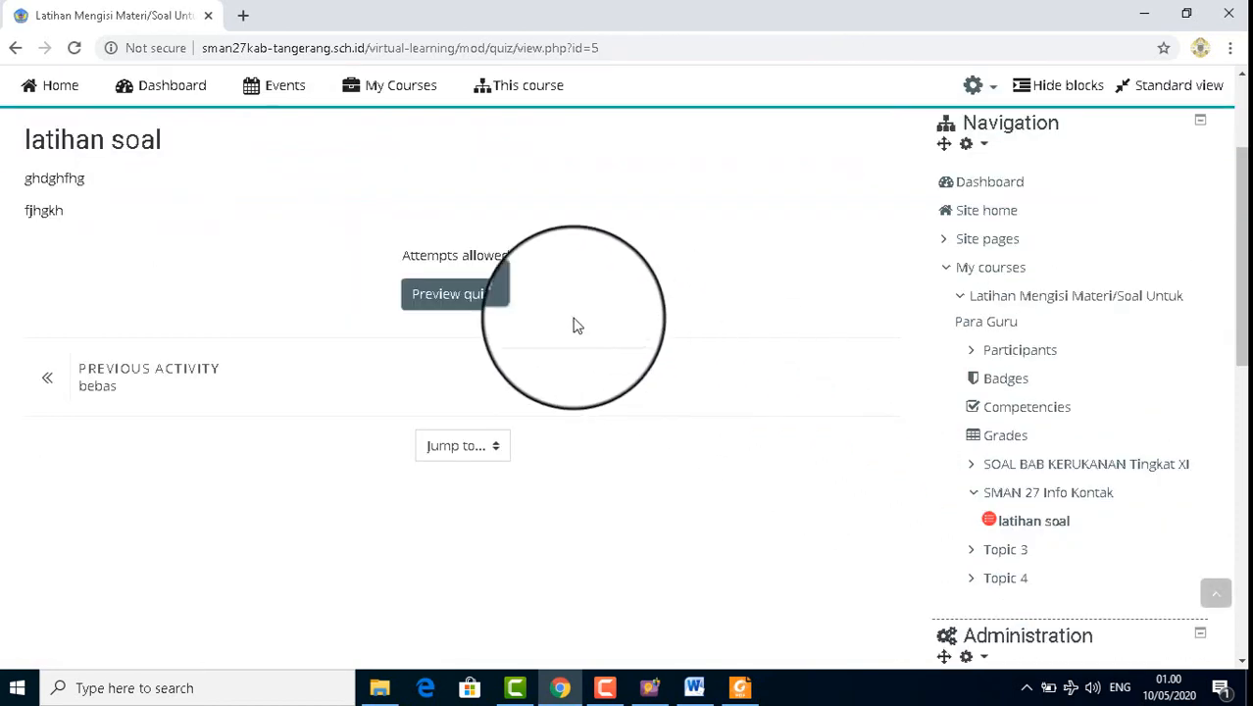
click(472, 297)
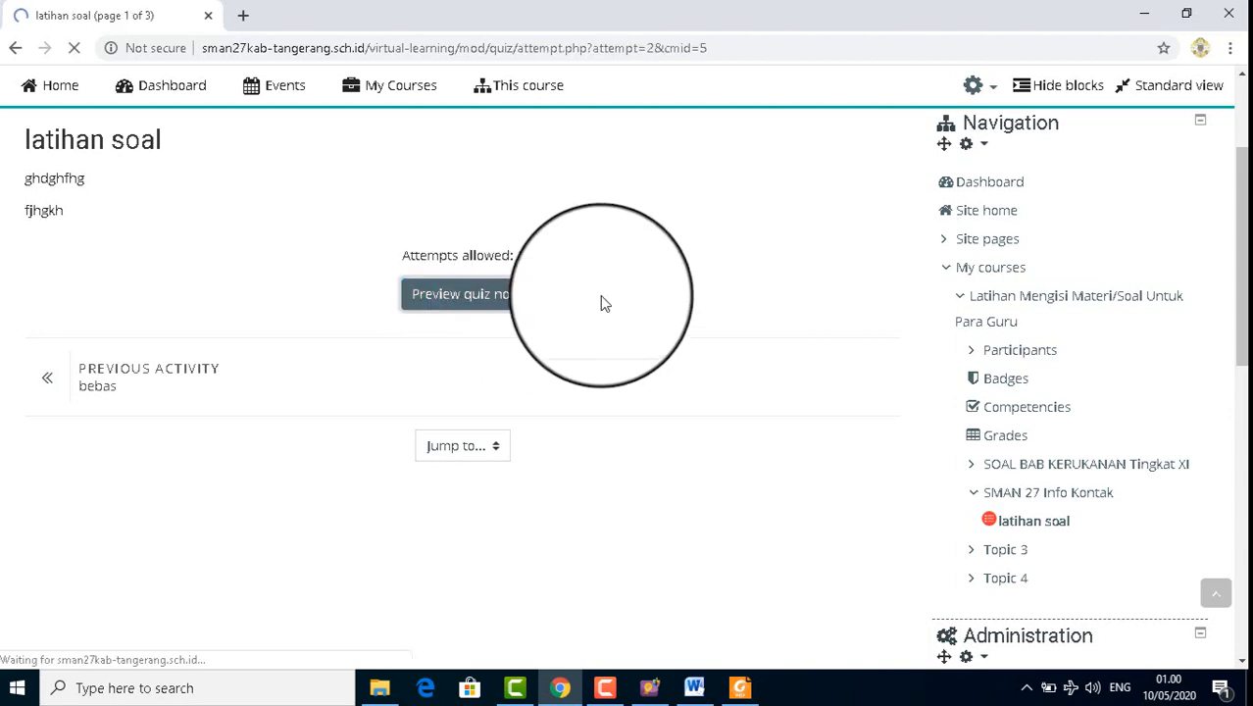
scroll(628, 308, down, 3)
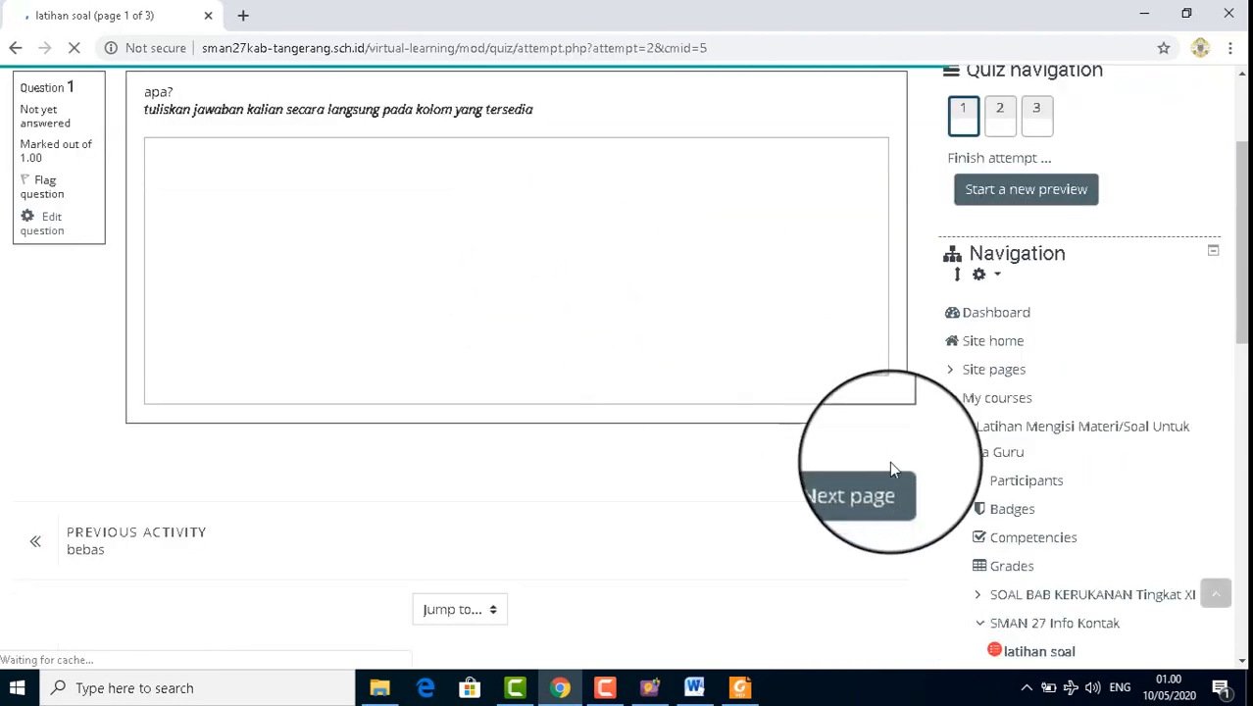
click(872, 483)
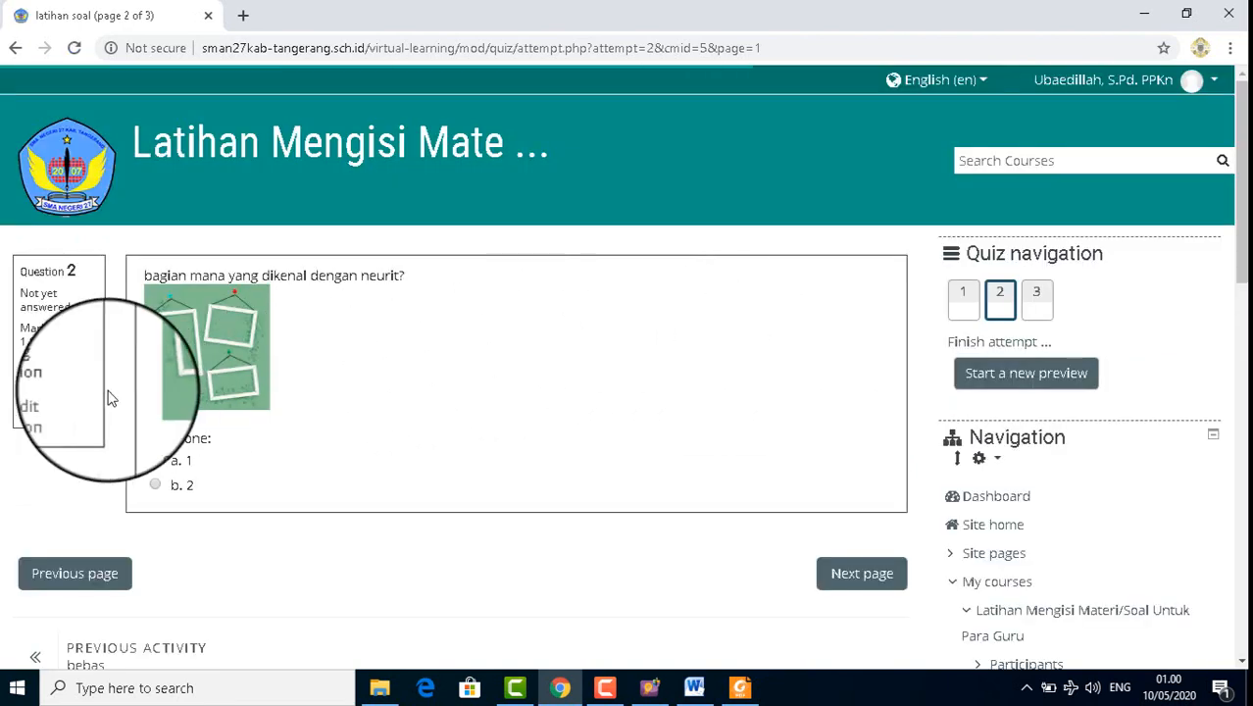
click(844, 556)
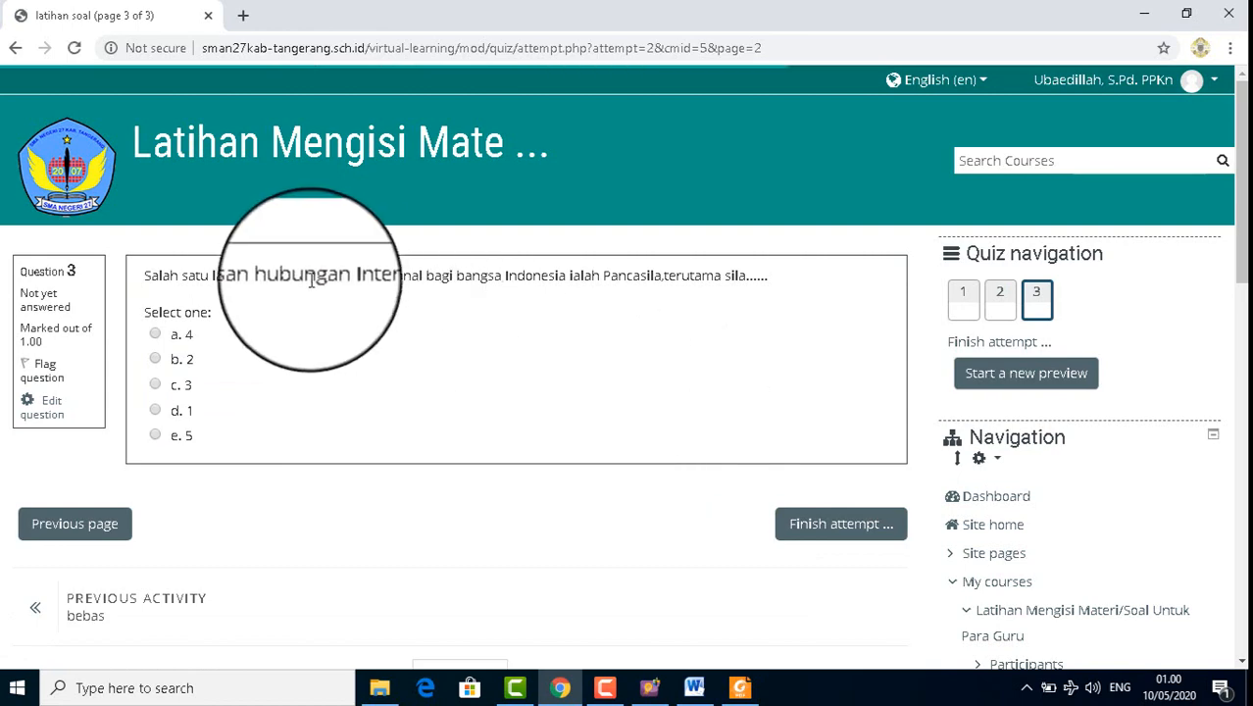
Step: Finish the preview attempt without answering and look over the attempt summary with each question's status
scroll(556, 302, down, 1)
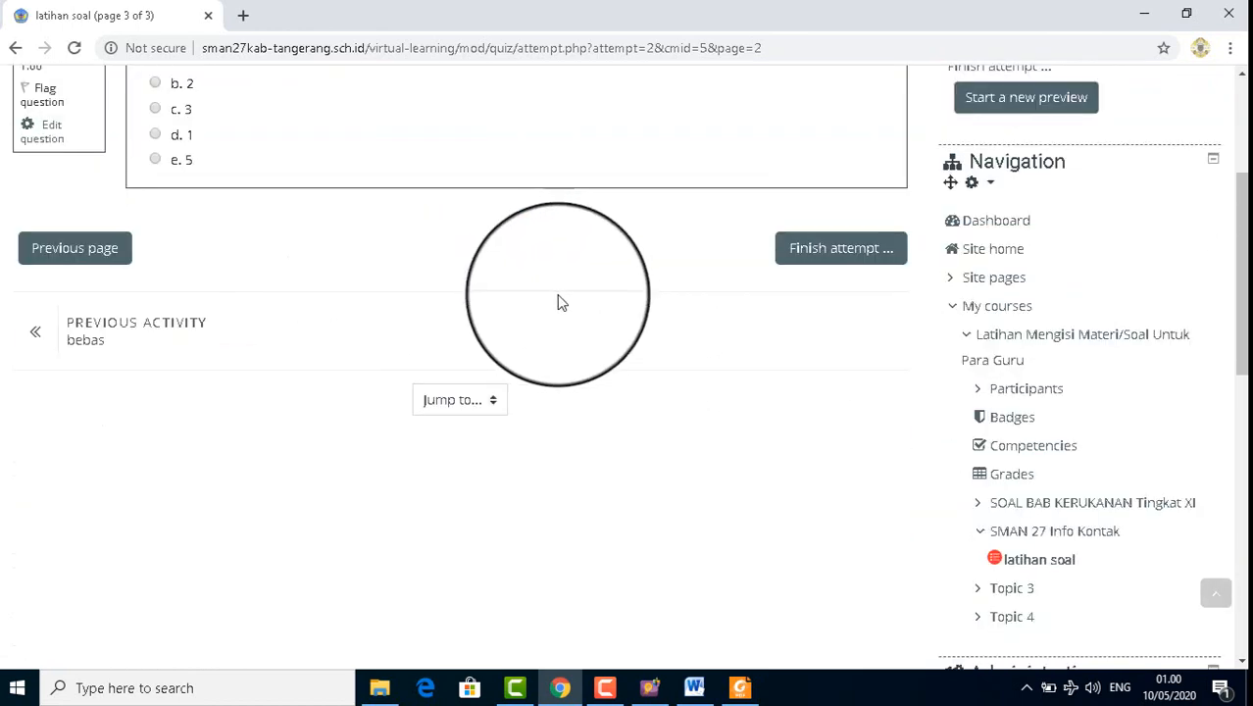
scroll(558, 301, up, 1)
click(839, 339)
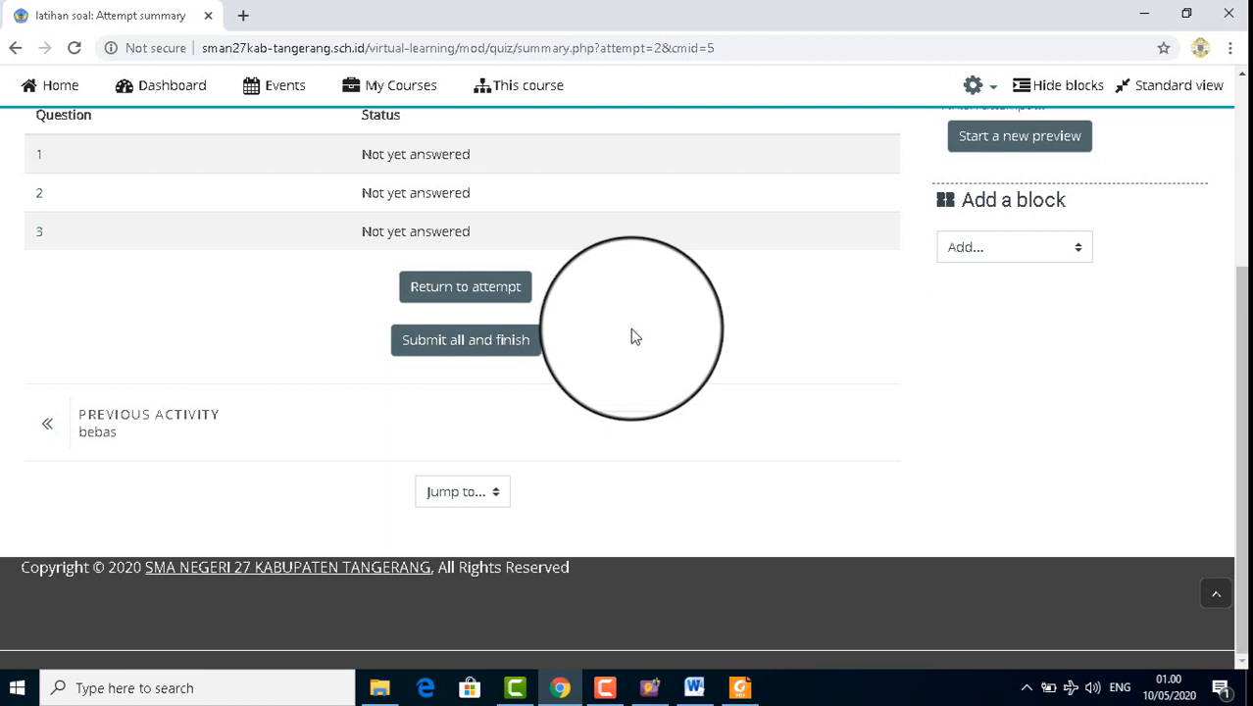
scroll(635, 335, up, 3)
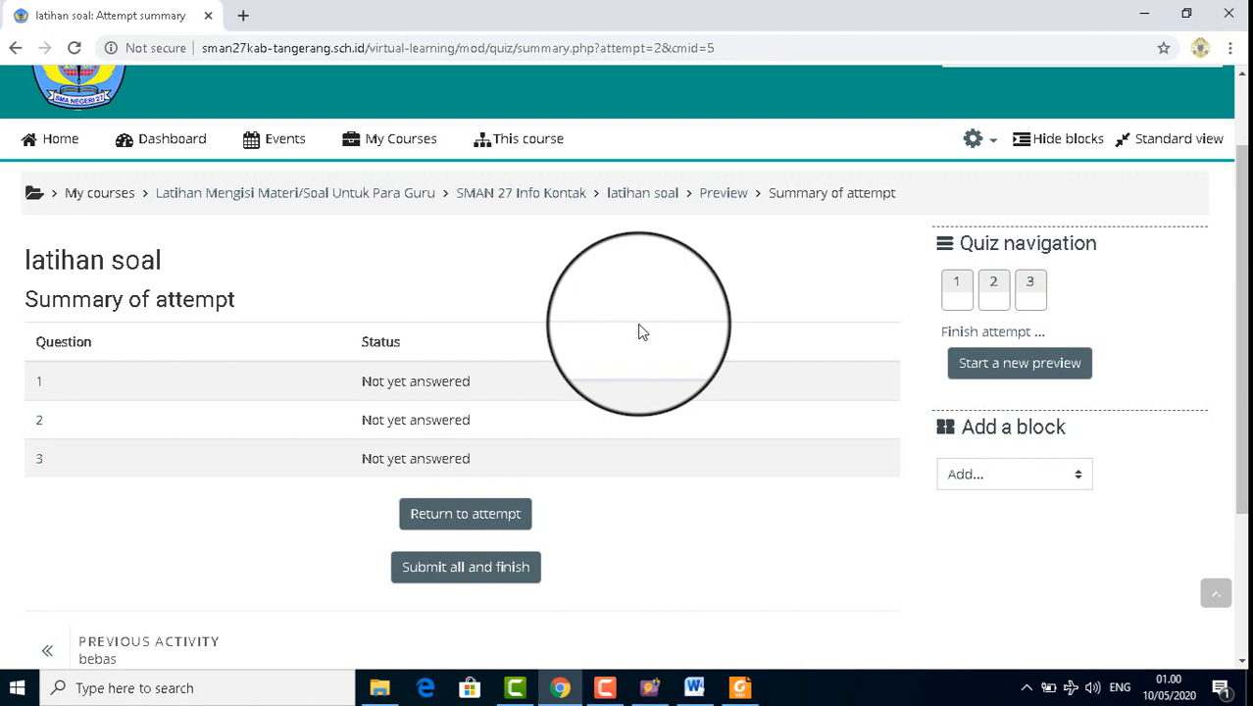
scroll(638, 331, down, 2)
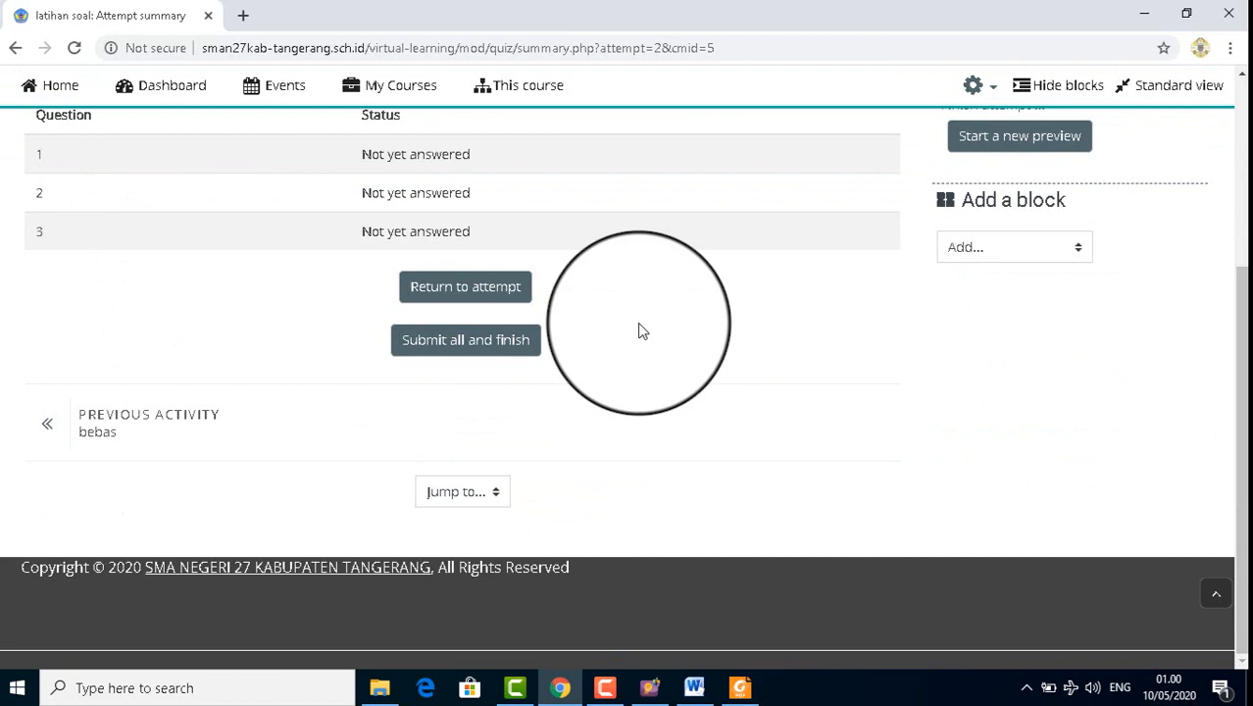
scroll(638, 332, up, 2)
scroll(638, 331, down, 2)
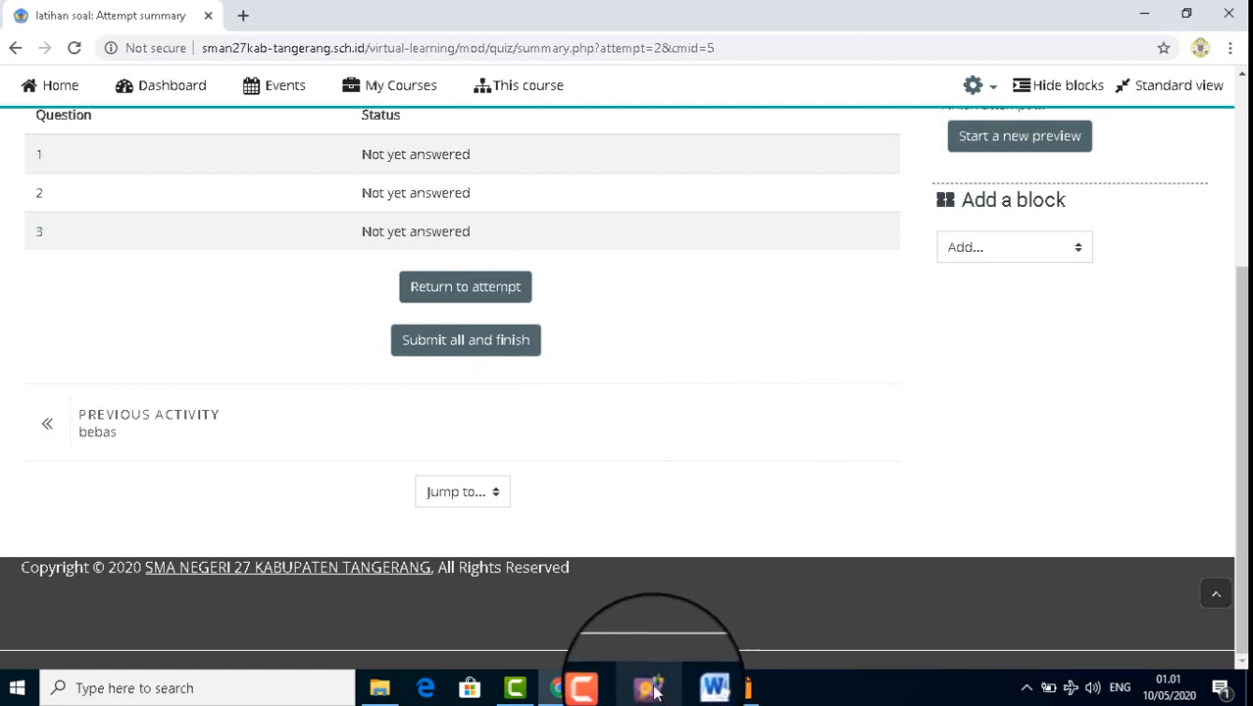
click(604, 687)
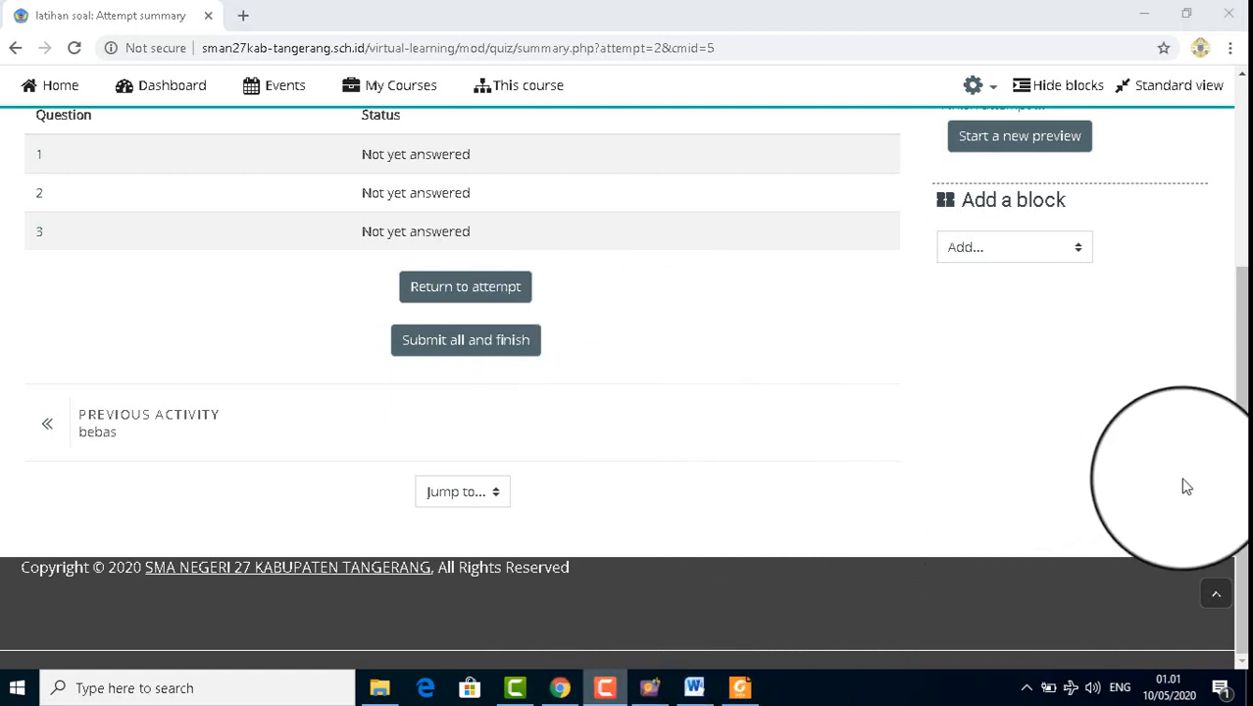